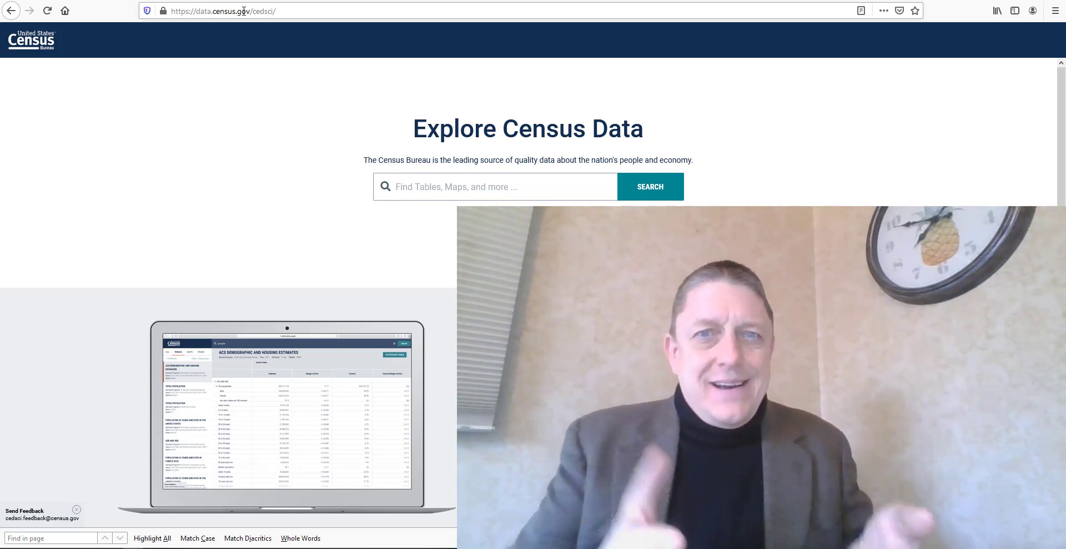
- Search the census data for "income" and look over the results
{"action": "left_click", "coordinate": [399, 180]}
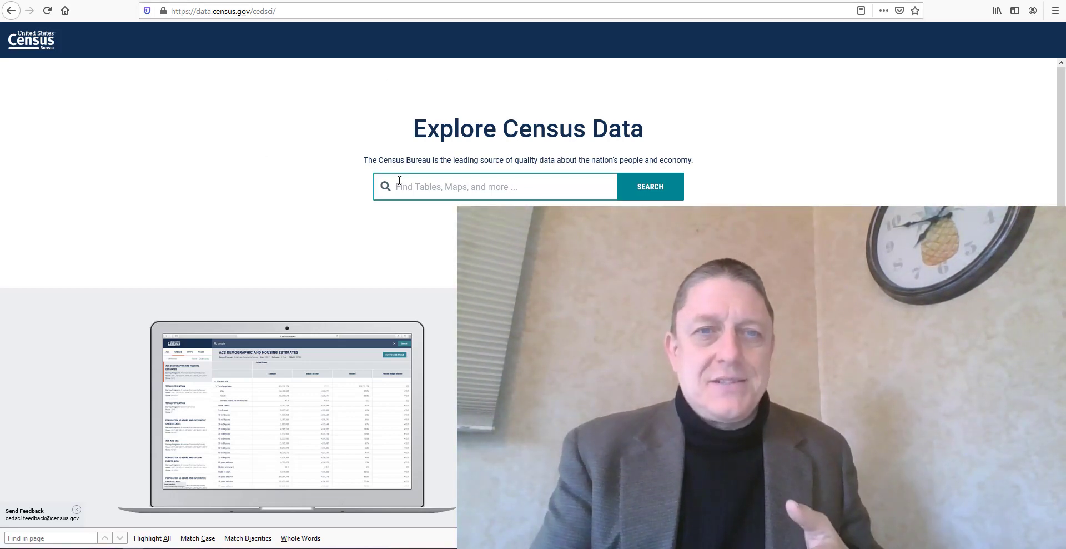
{"action": "left_click", "coordinate": [399, 183]}
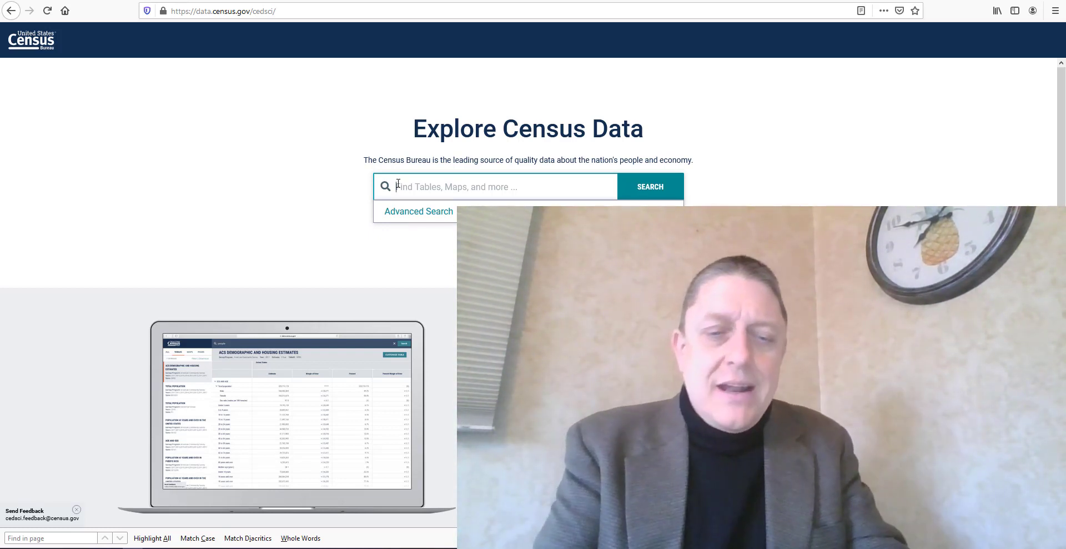
{"action": "type", "text": "income"}
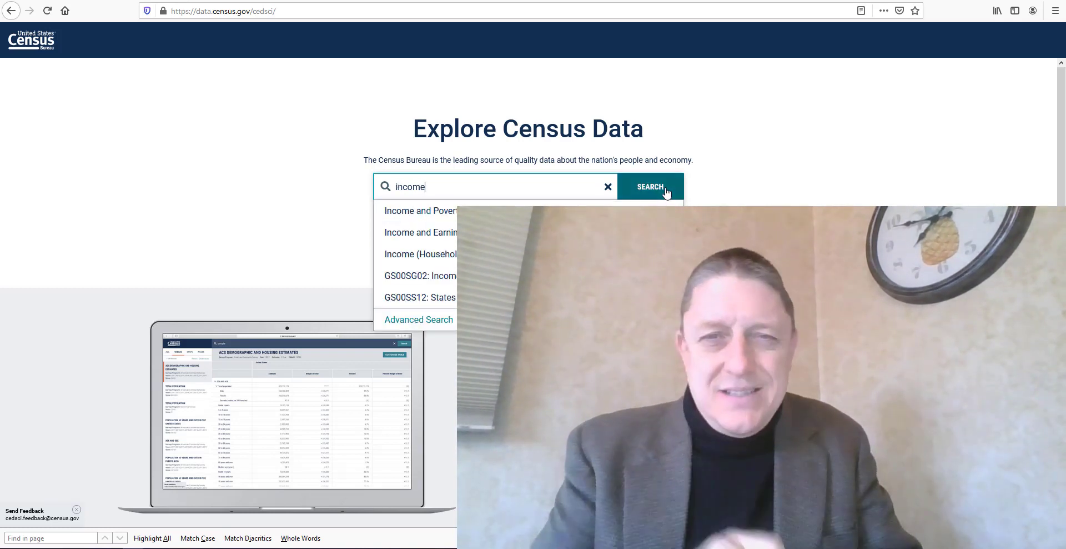
{"action": "left_click", "coordinate": [666, 192]}
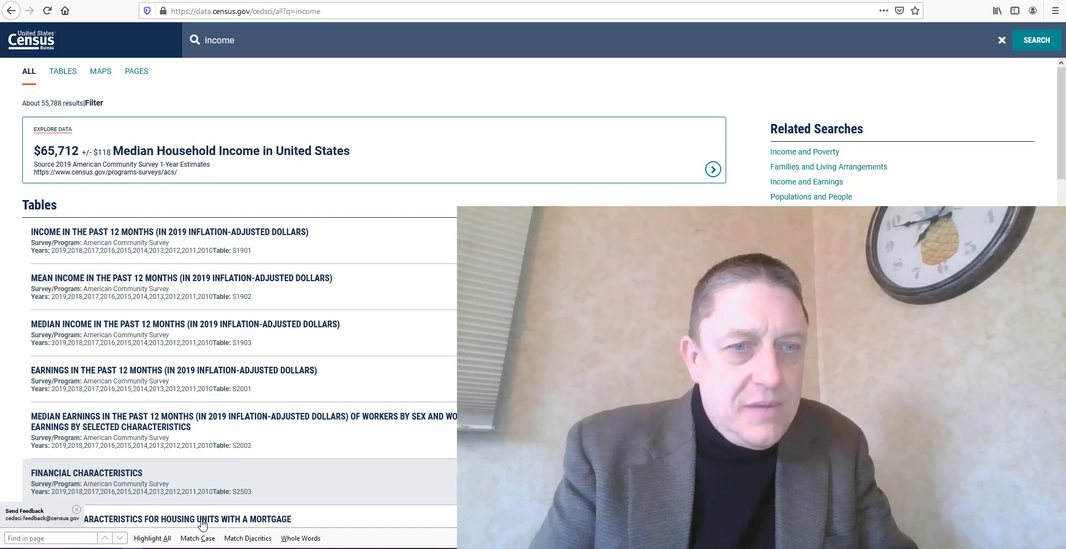
{"action": "left_click_drag", "start_coordinate": [1063, 132], "coordinate": [1064, 105]}
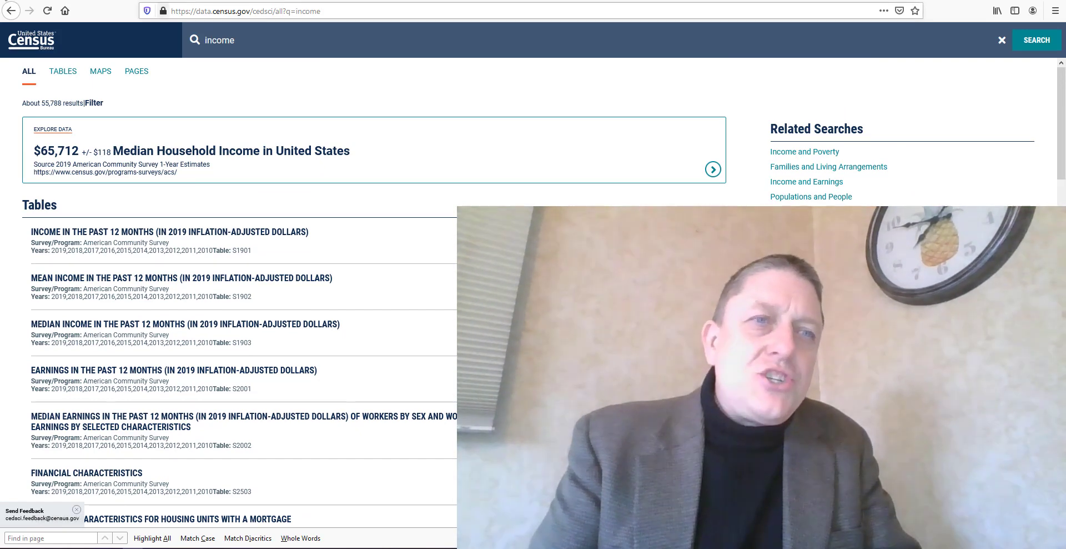
- Search the census data for "quintile" instead and open the table Shares of Aggregate Household Income by Quintile (B19082)
{"action": "left_click", "coordinate": [13, 10]}
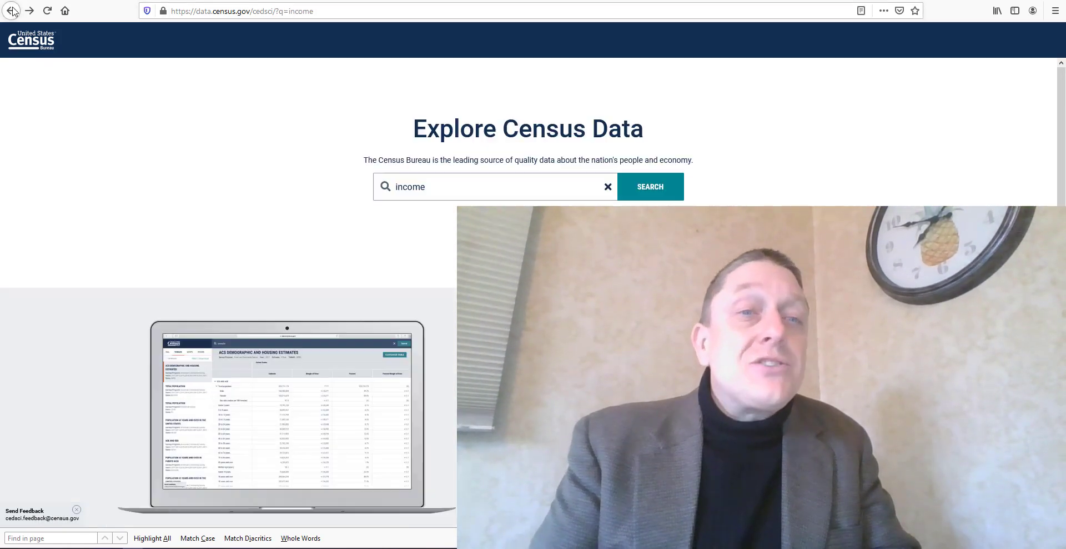
{"action": "double_click", "coordinate": [417, 188]}
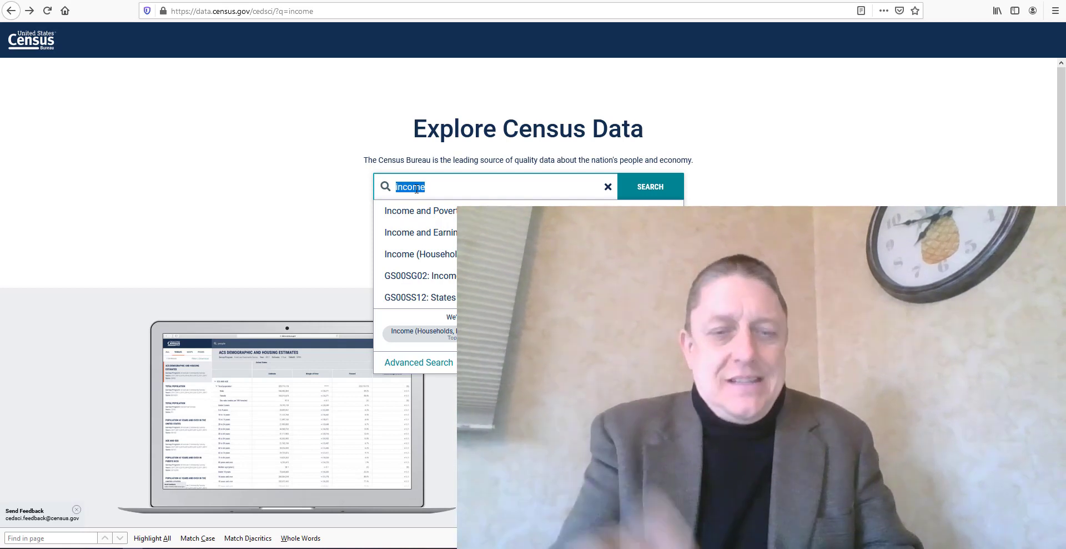
{"action": "type", "text": "quintil"}
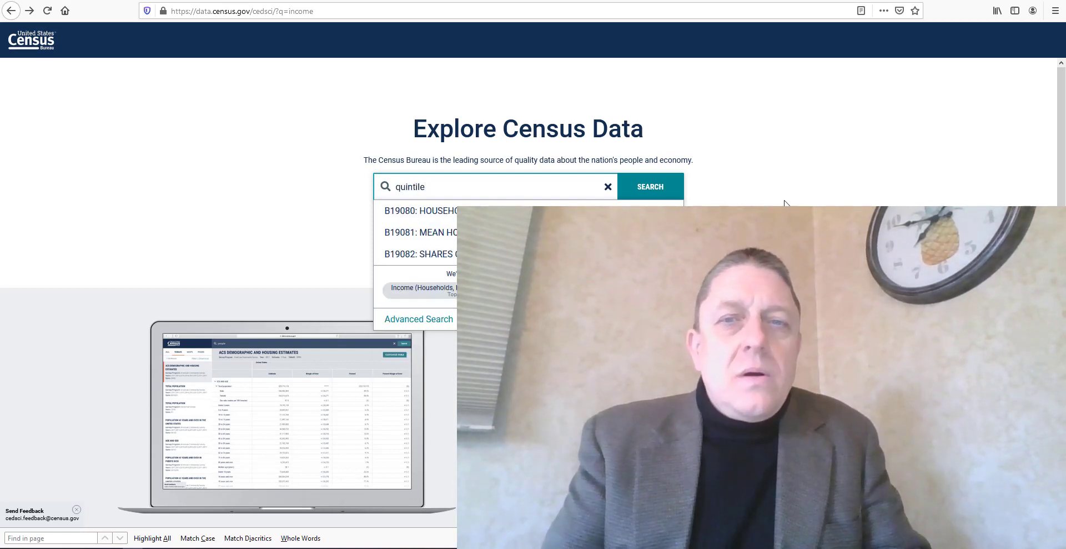
{"action": "left_click", "coordinate": [665, 193]}
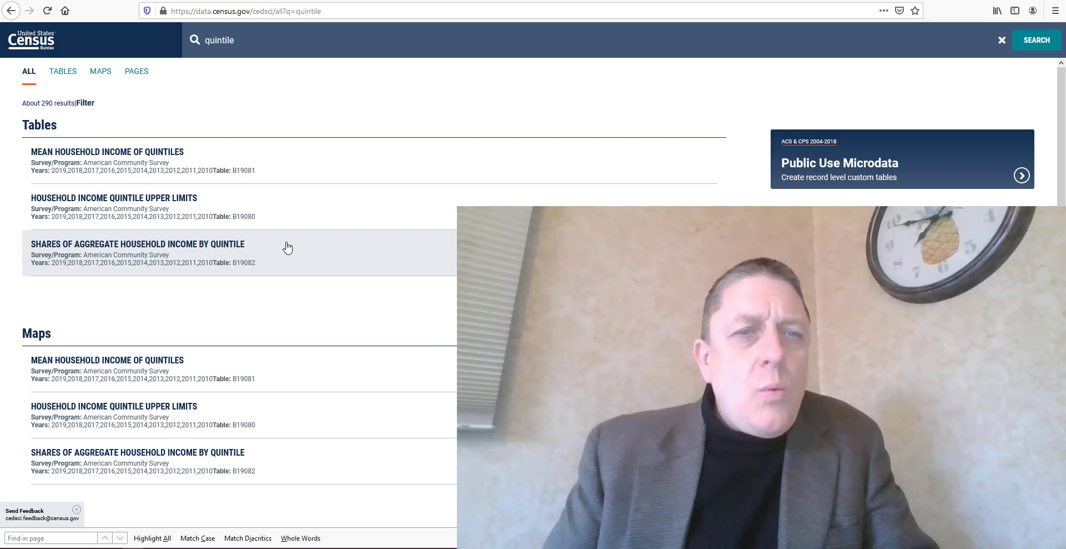
{"action": "left_click", "coordinate": [287, 247]}
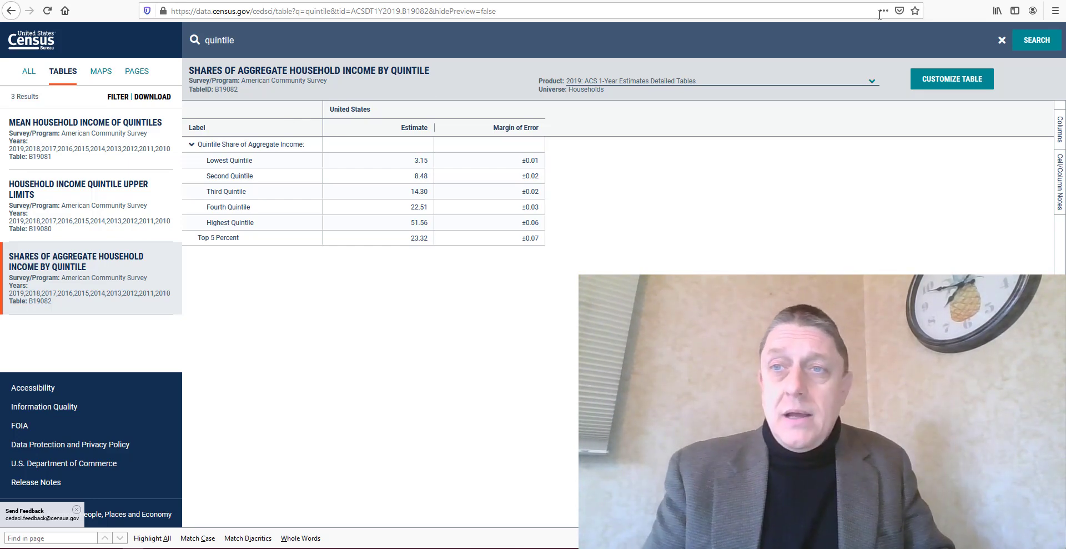
- Enlarge the page to 133% zoom and show the browser in full screen
{"action": "left_click", "coordinate": [1053, 11]}
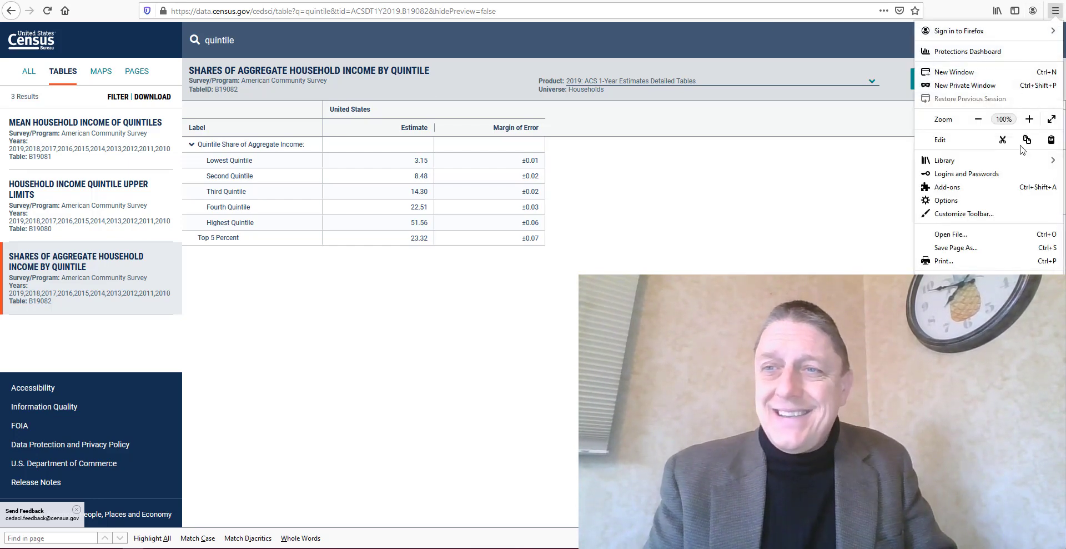
{"action": "left_click", "coordinate": [1030, 119]}
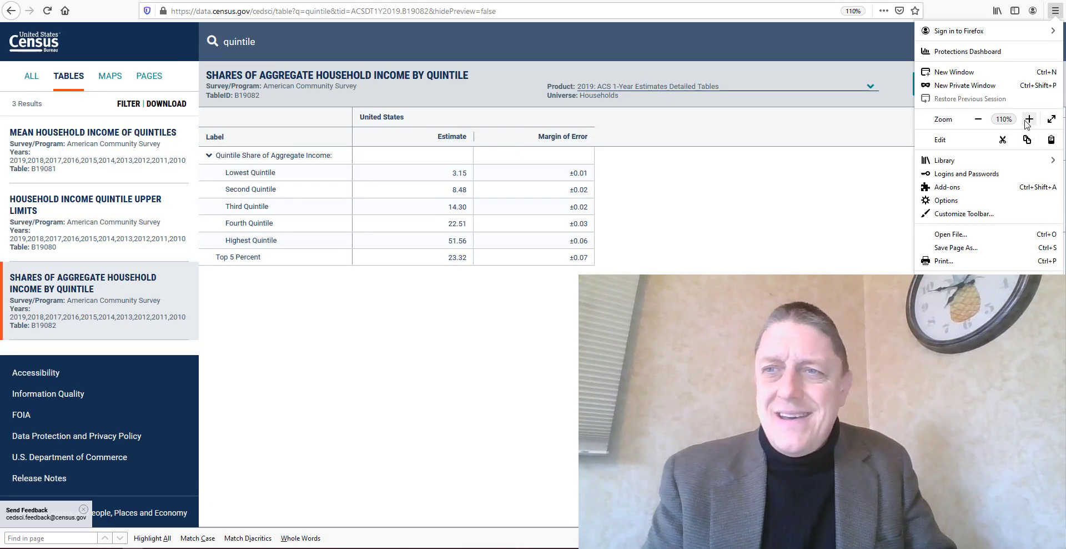
{"action": "left_click", "coordinate": [1029, 119]}
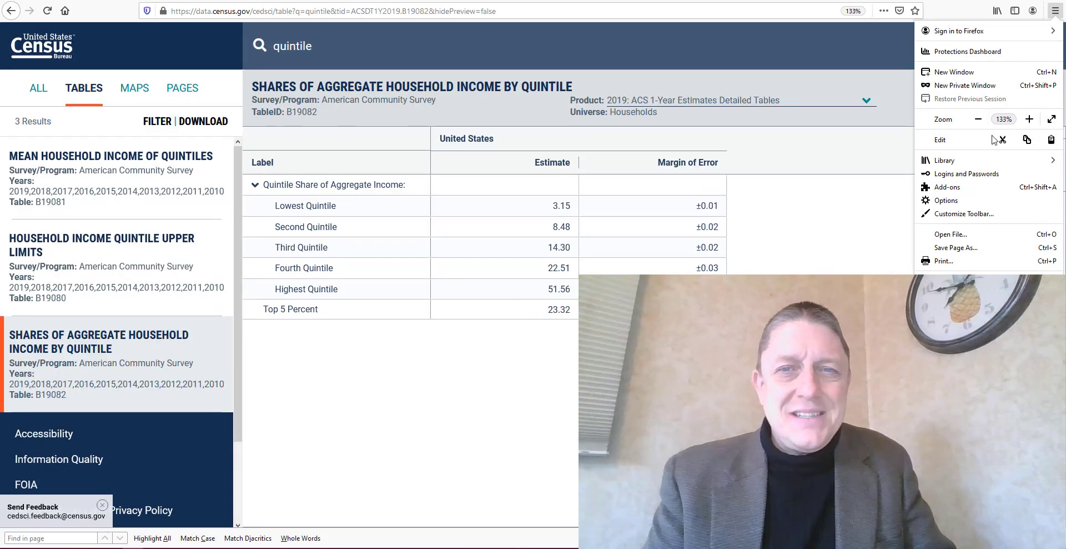
{"action": "left_click", "coordinate": [1052, 120]}
- Copy the labels and estimates of the five quintile rows, Lowest Quintile through Highest Quintile, without headers
{"action": "scroll", "coordinate": [827, 252], "scroll_direction": "down", "scroll_amount": 1}
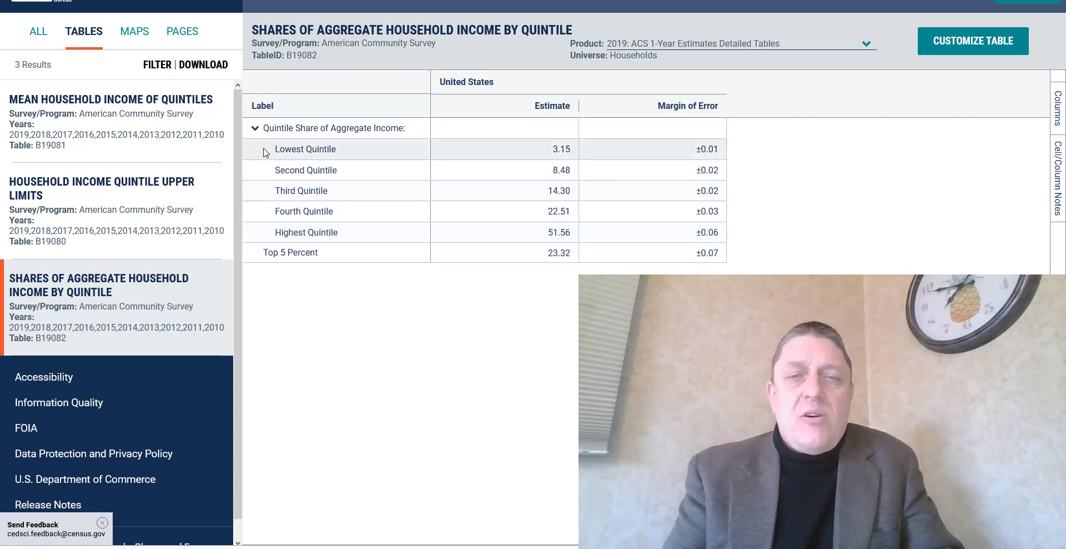
{"action": "left_click", "coordinate": [357, 156]}
{"action": "left_click_drag", "start_coordinate": [378, 169], "coordinate": [569, 241]}
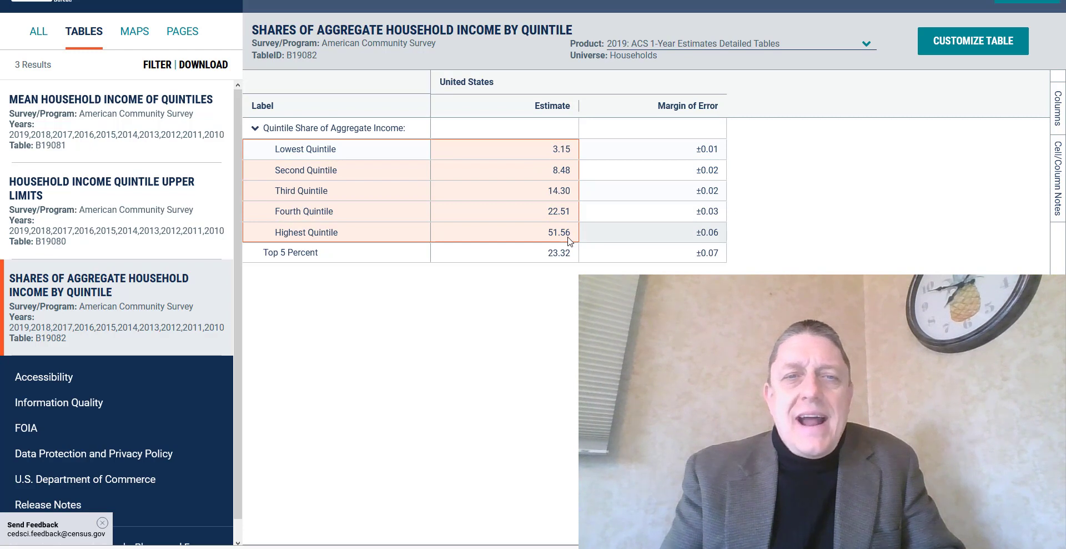
{"action": "right_click", "coordinate": [497, 197]}
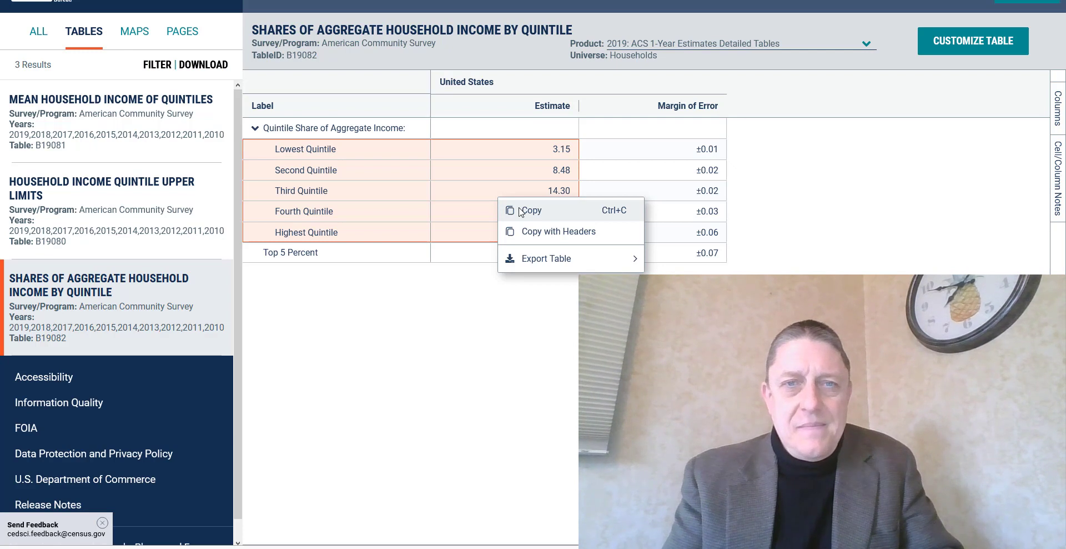
{"action": "left_click", "coordinate": [528, 210]}
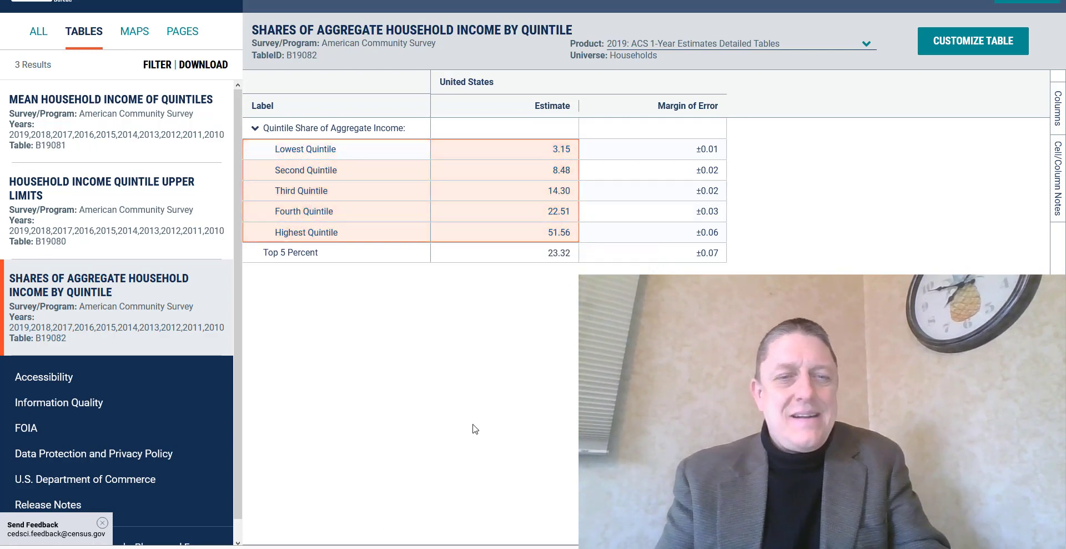
- Switch to the empty Excel sheet, paste the quintile data at A1 and fit column A to its labels
{"action": "key", "text": "alt+Tab"}
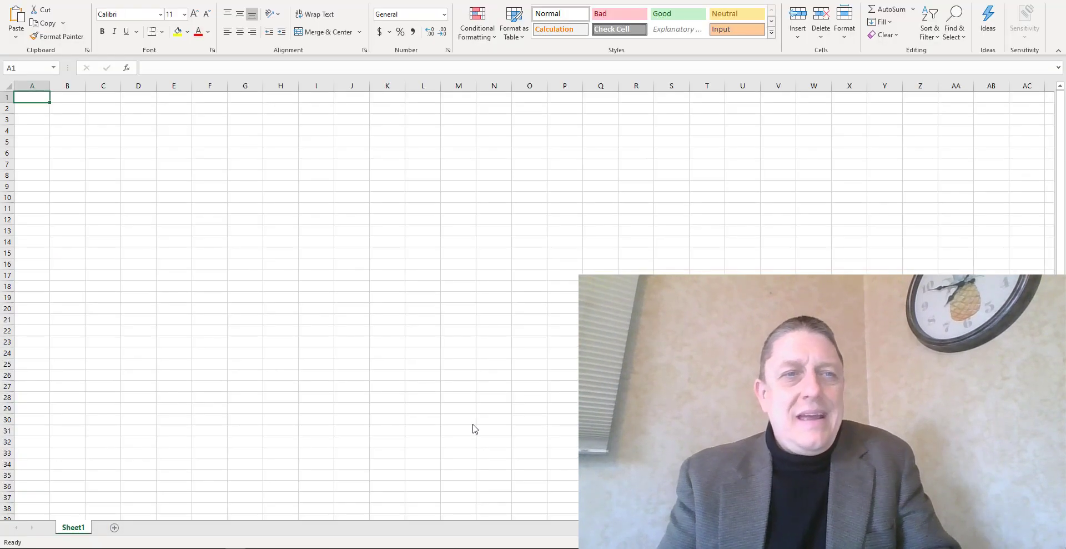
{"action": "key", "text": "ctrl+v"}
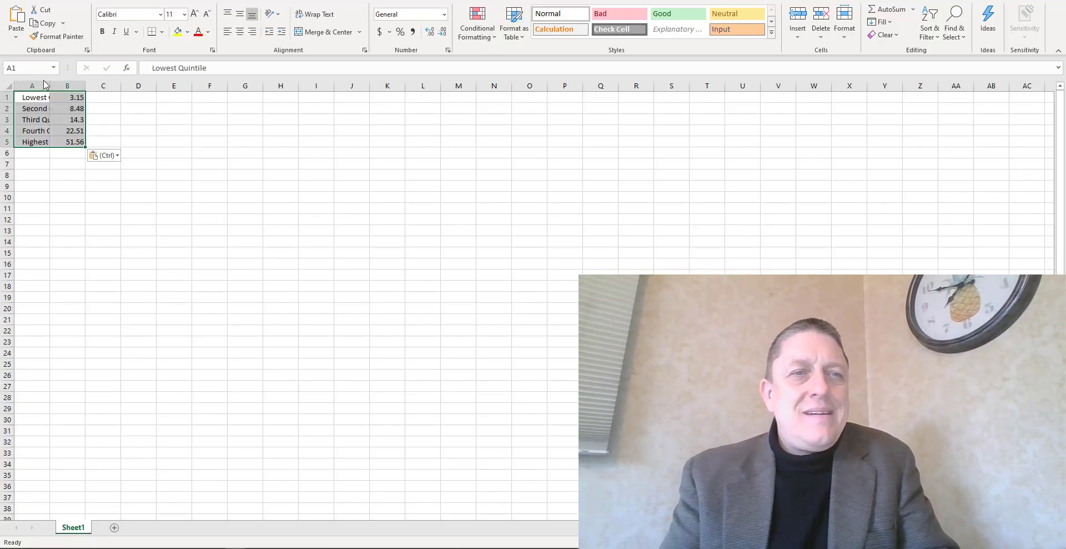
{"action": "double_click", "coordinate": [50, 85]}
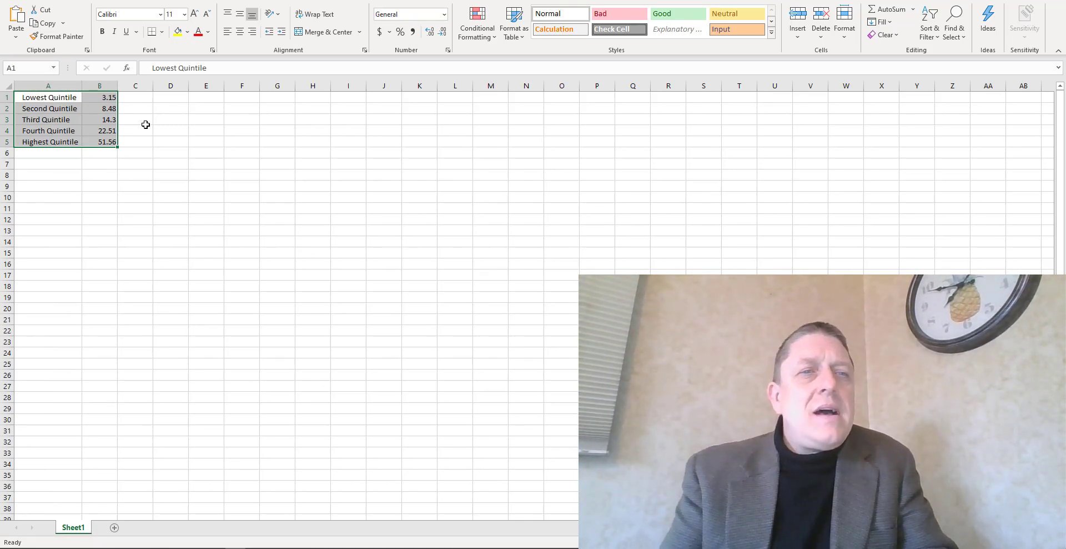
- Insert a row above the quintile data and enter the heading "USA 2019" in B1
{"action": "left_click", "coordinate": [144, 123]}
{"action": "left_click", "coordinate": [104, 104]}
{"action": "left_click", "coordinate": [105, 102]}
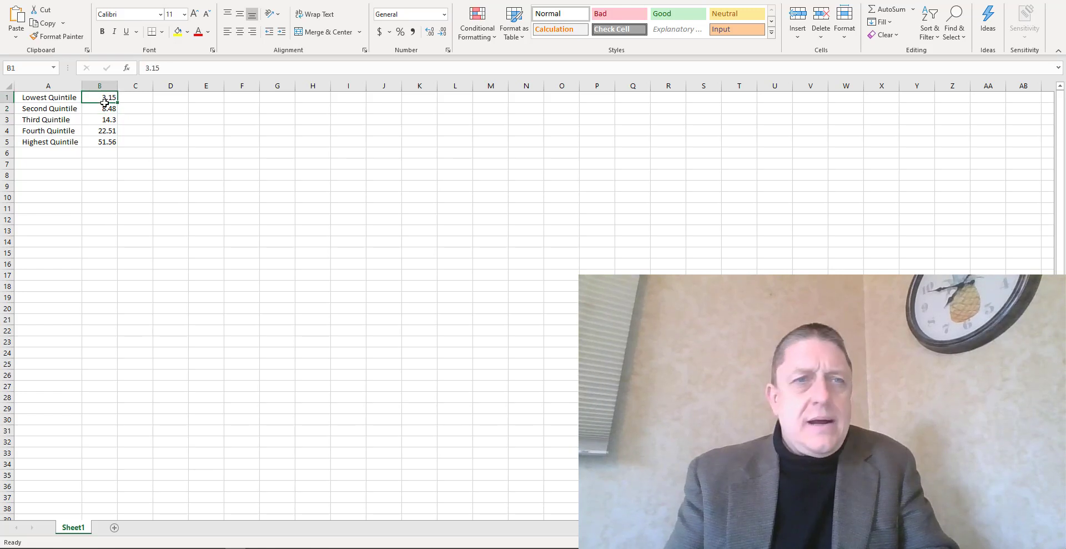
{"action": "key", "text": "alt+i"}
{"action": "key", "text": "r"}
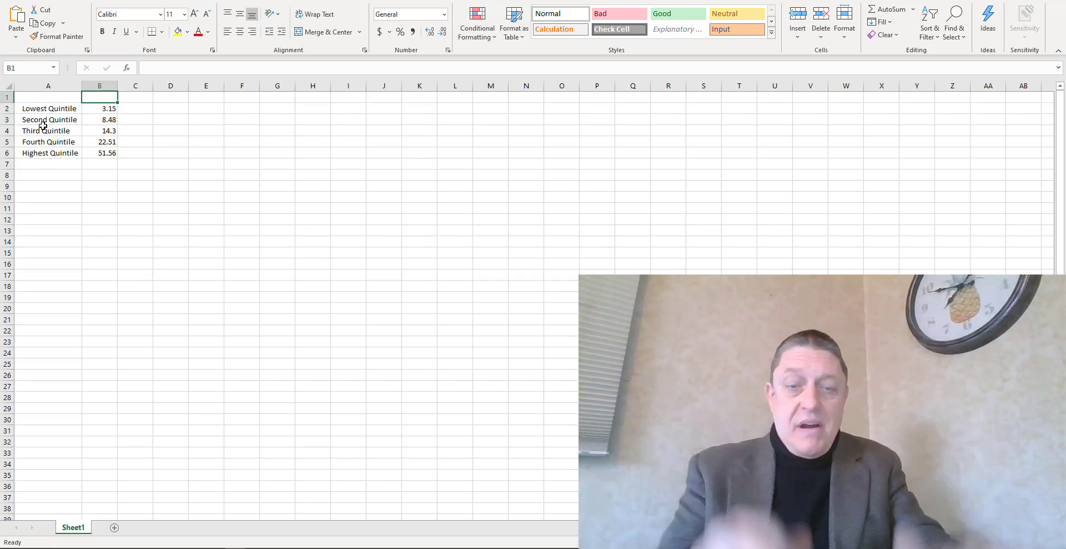
{"action": "type", "text": "USA"}
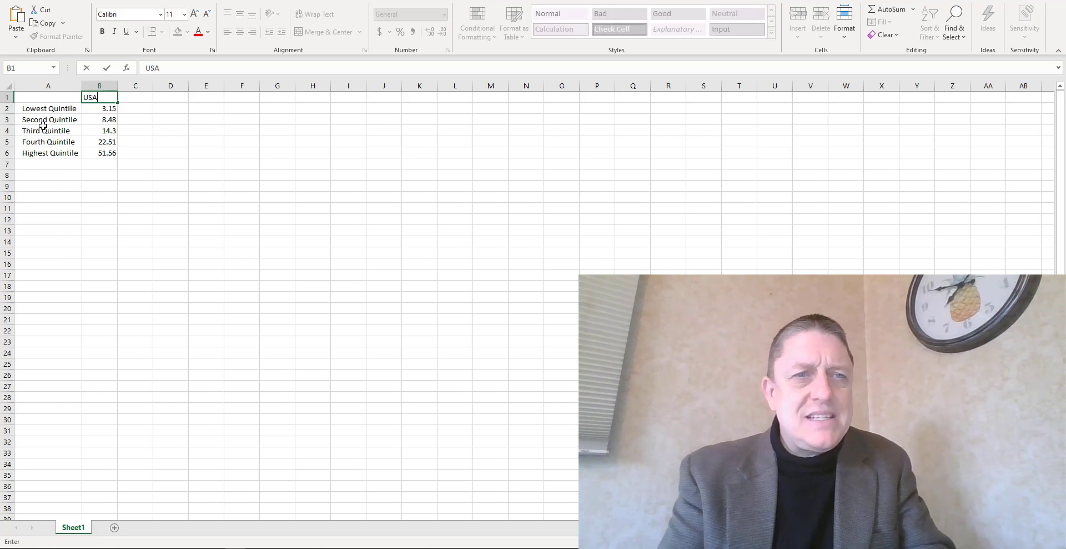
{"action": "type", "text": " 2019"}
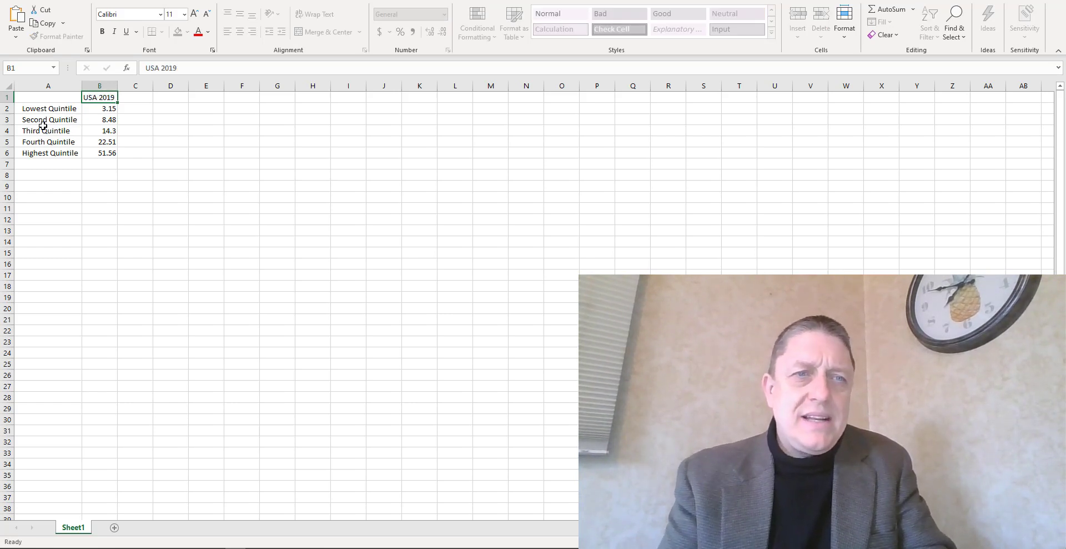
- Switch back to the census table in the browser and examine which ACS years and estimate types its product list offers
{"action": "key", "text": "alt+Tab"}
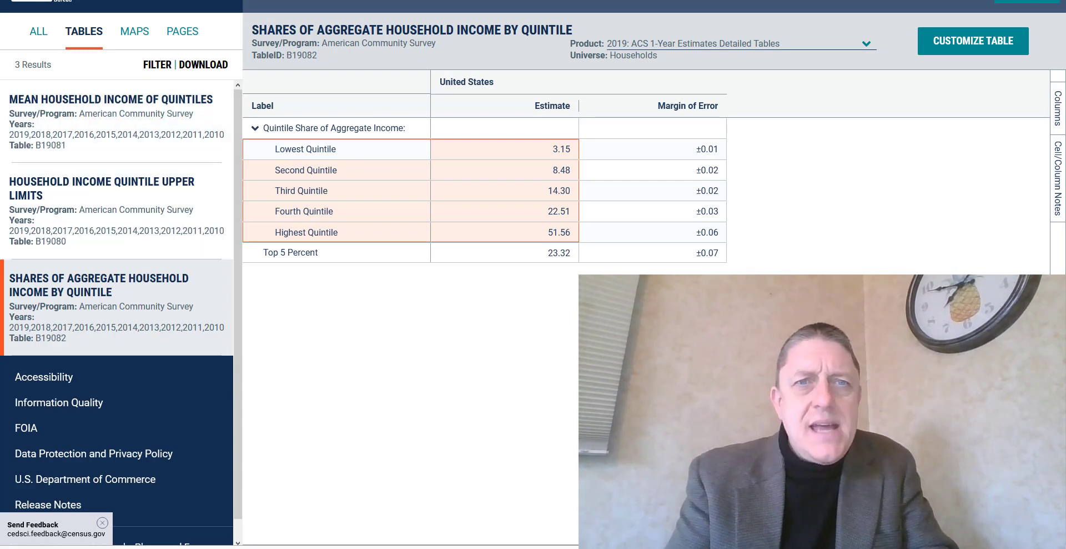
{"action": "scroll", "coordinate": [731, 128], "scroll_direction": "up", "scroll_amount": 1}
{"action": "scroll", "coordinate": [731, 129], "scroll_direction": "down", "scroll_amount": 1}
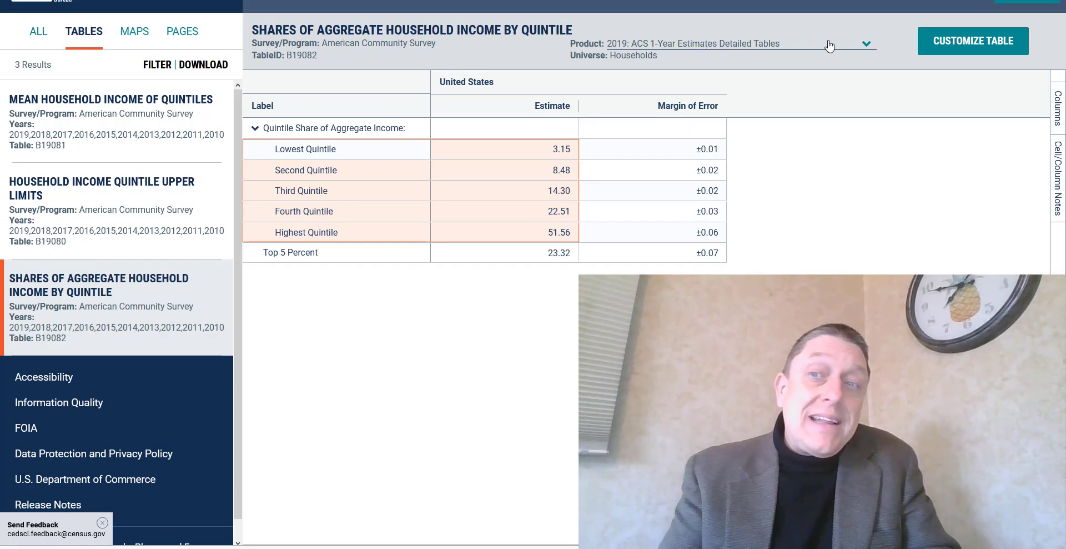
{"action": "left_click", "coordinate": [867, 45]}
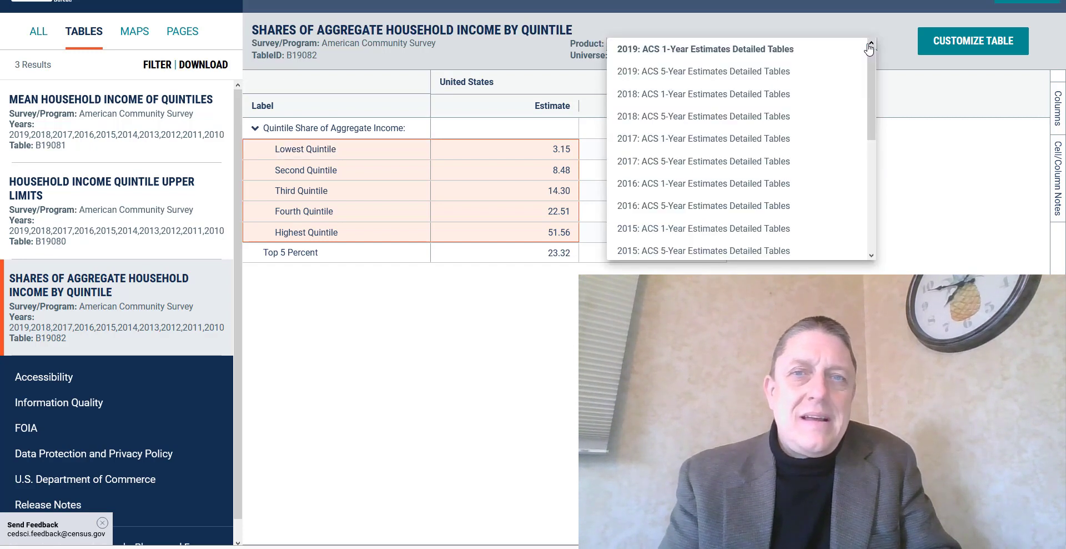
{"action": "left_click_drag", "start_coordinate": [876, 72], "coordinate": [875, 212]}
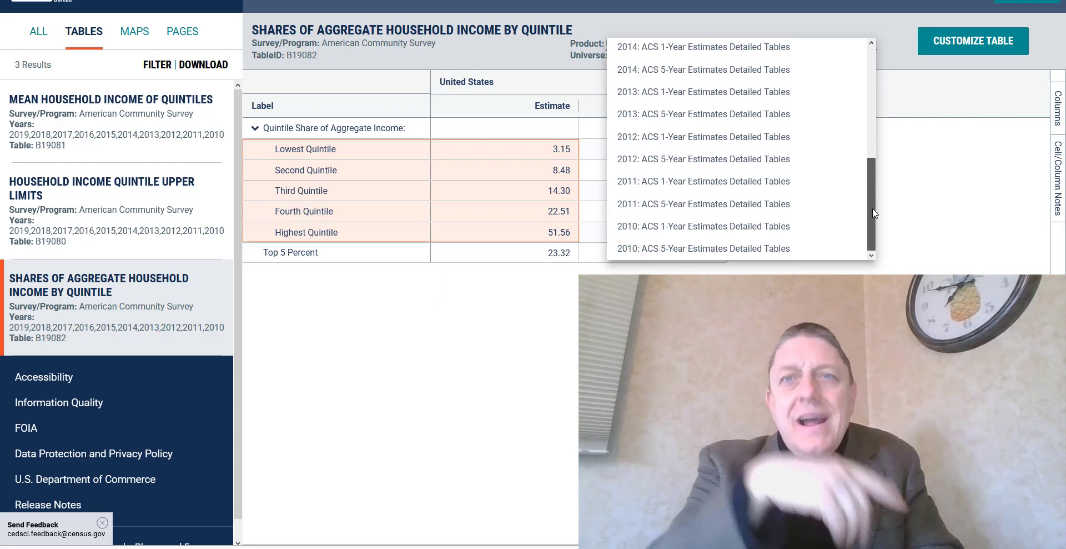
{"action": "left_click_drag", "start_coordinate": [873, 213], "coordinate": [869, 47]}
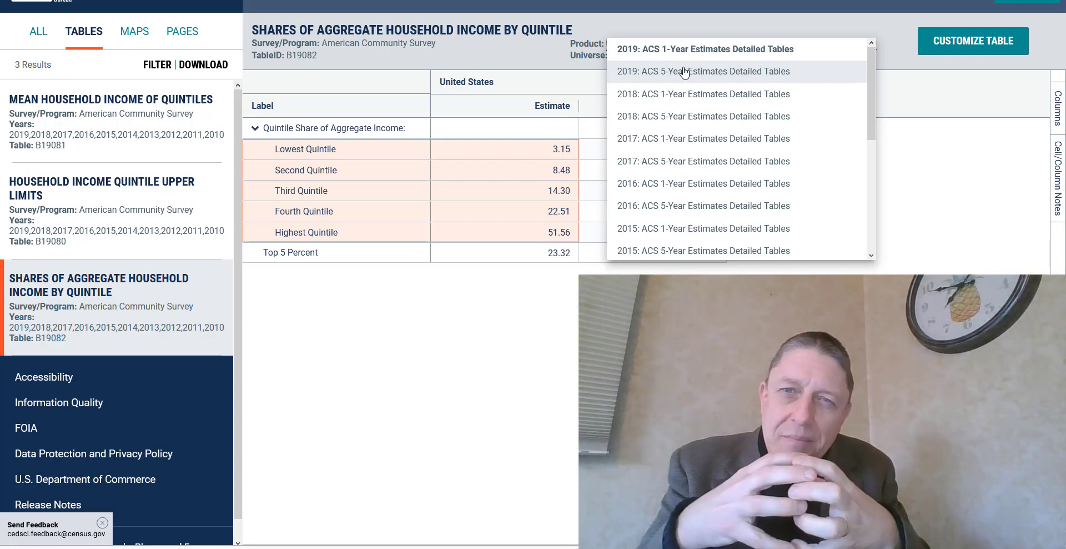
{"action": "left_click", "coordinate": [471, 420]}
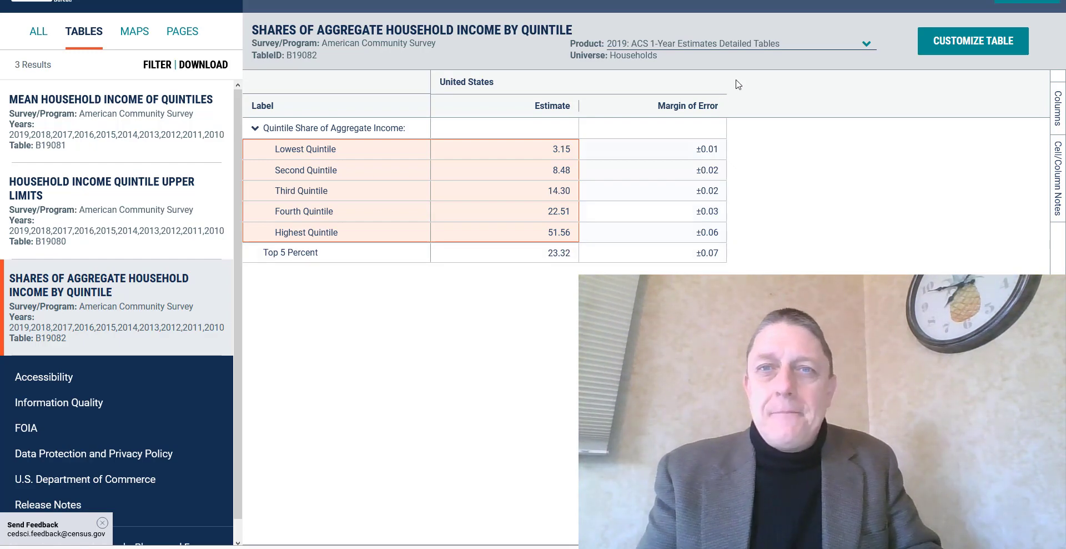
- Change the table's product to 2019: ACS 5-Year Estimates Detailed Tables and select the labels and estimates of the five quintiles
{"action": "left_click", "coordinate": [775, 44]}
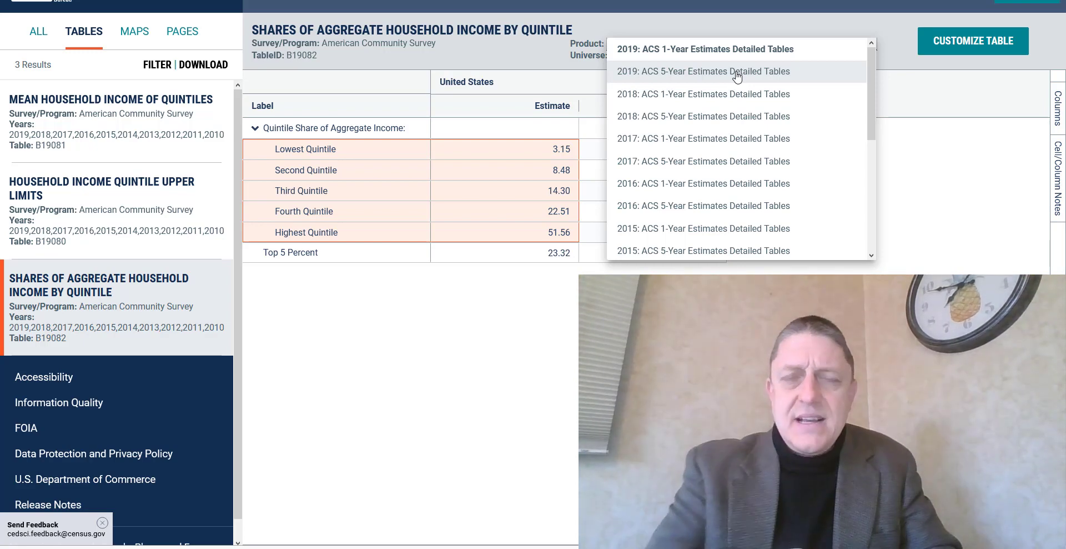
{"action": "left_click", "coordinate": [738, 73]}
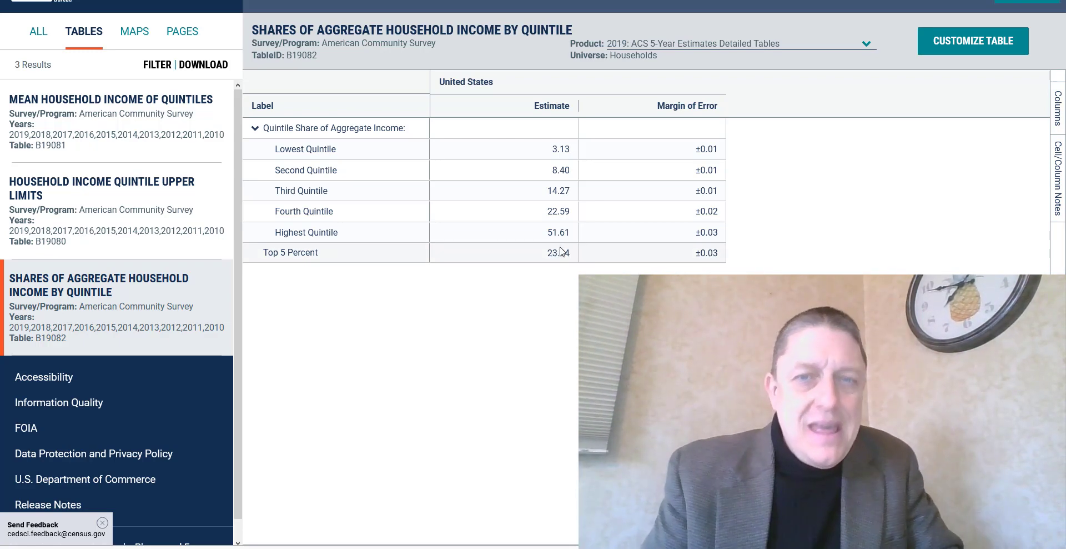
{"action": "left_click_drag", "start_coordinate": [576, 240], "coordinate": [353, 159]}
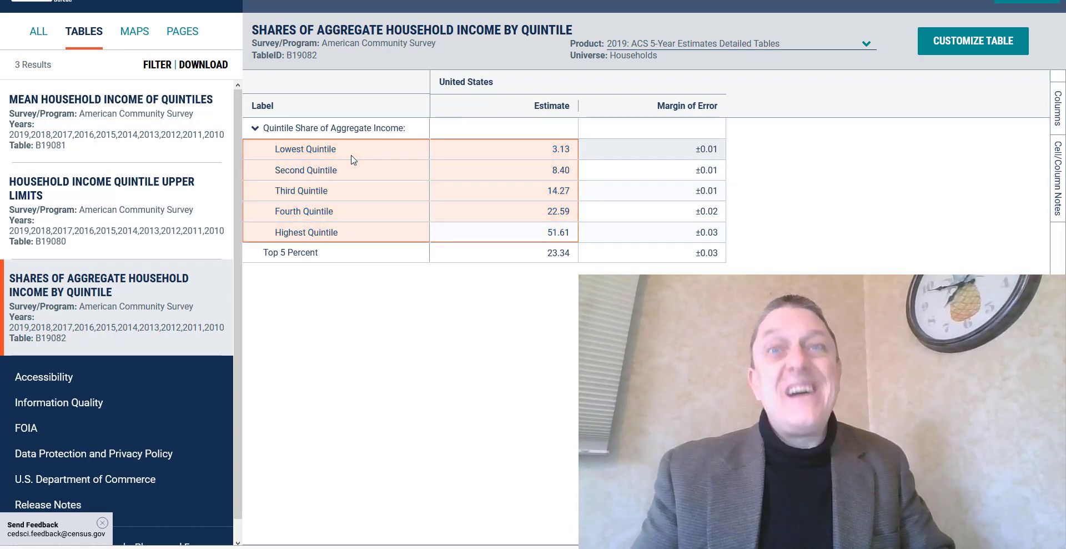
- Switch to the Excel sheet and paste the 5-year quintile labels and estimates over the existing data in A2:B6
{"action": "key", "text": "alt+Tab"}
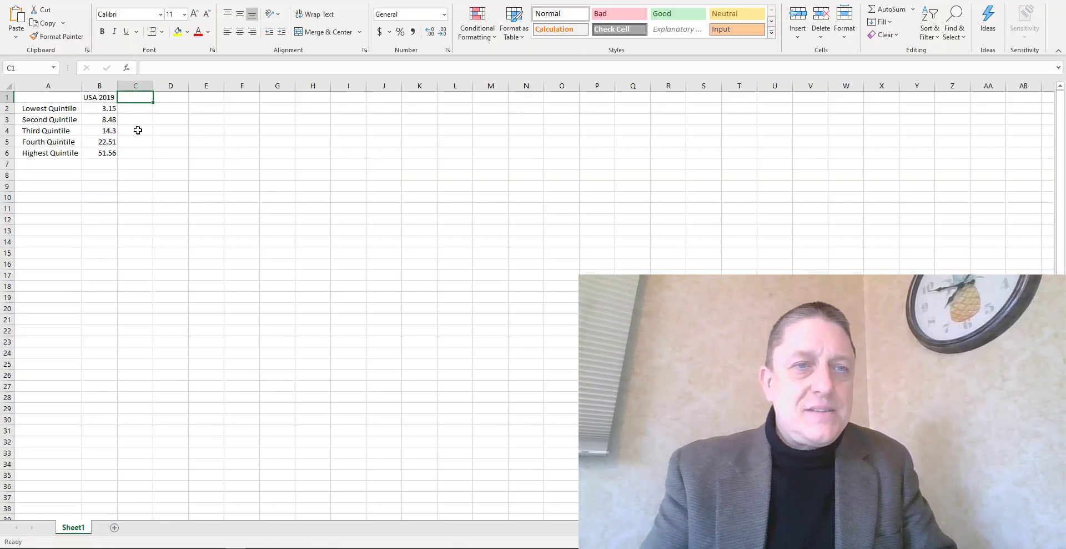
{"action": "left_click_drag", "start_coordinate": [53, 109], "coordinate": [101, 154]}
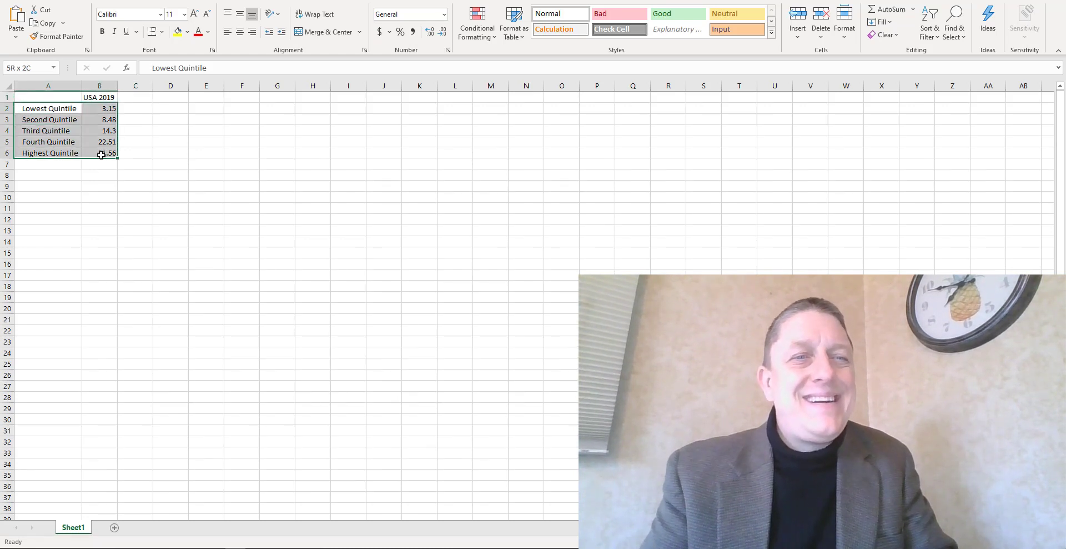
{"action": "type", "text": "Lowest Quintile\t3.13 Second Quintile\t8.4 Third Quintile\t14.27 Fourth Quintile\t22.59 Highest Quintile\t51.61"}
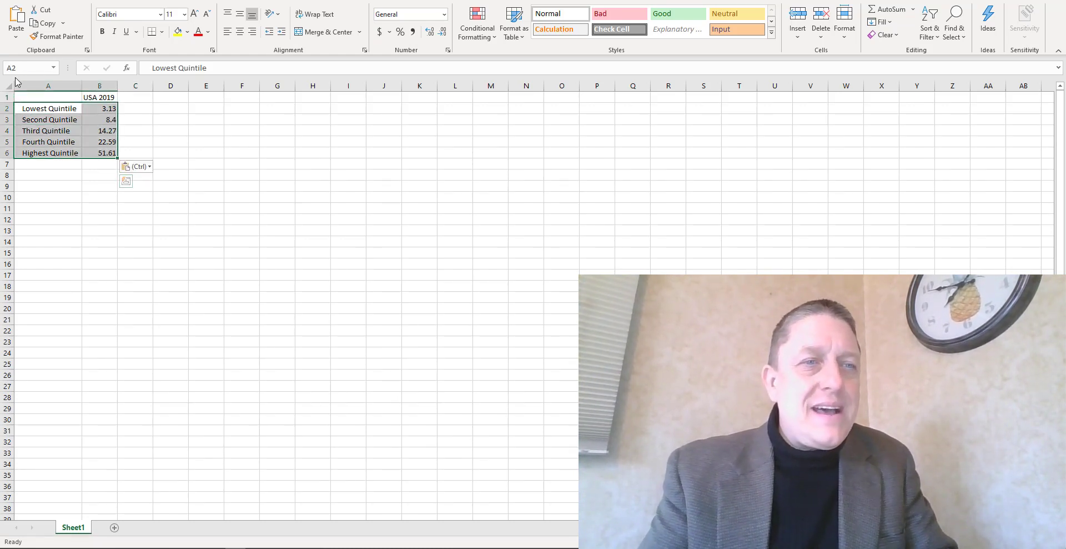
{"action": "left_click", "coordinate": [172, 111]}
- Enter the heading "5-year estimates" in A1, leaving the "USA 2019" heading as it is
{"action": "left_click", "coordinate": [106, 96]}
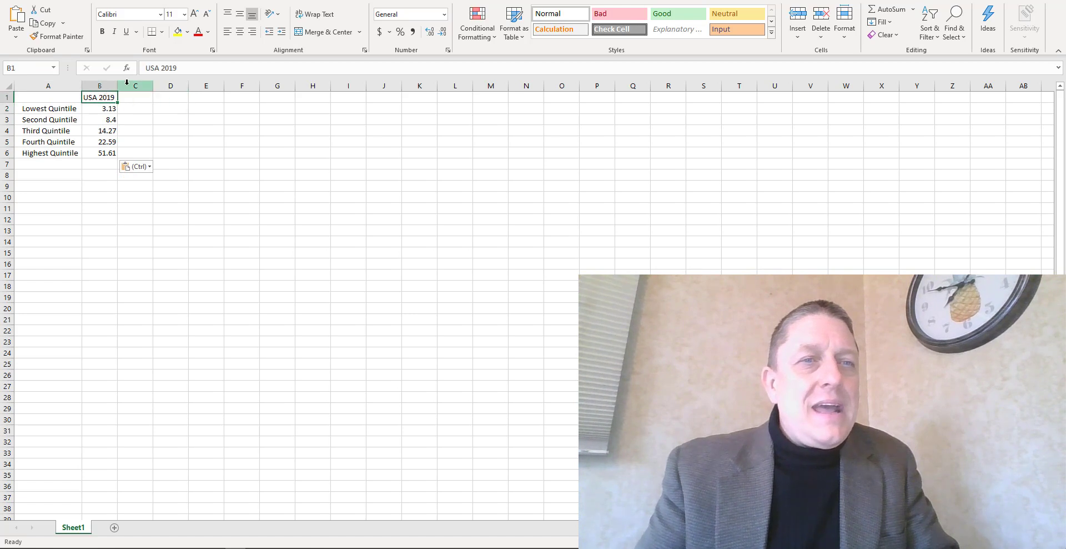
{"action": "left_click", "coordinate": [160, 67]}
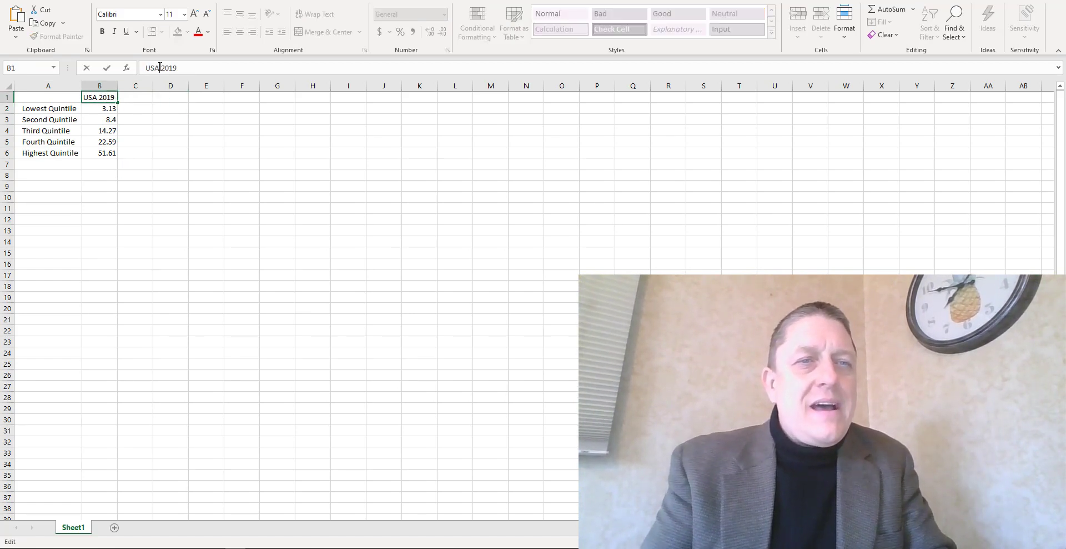
{"action": "key", "text": "Return"}
{"action": "key", "text": "Up"}
{"action": "key", "text": "Left"}
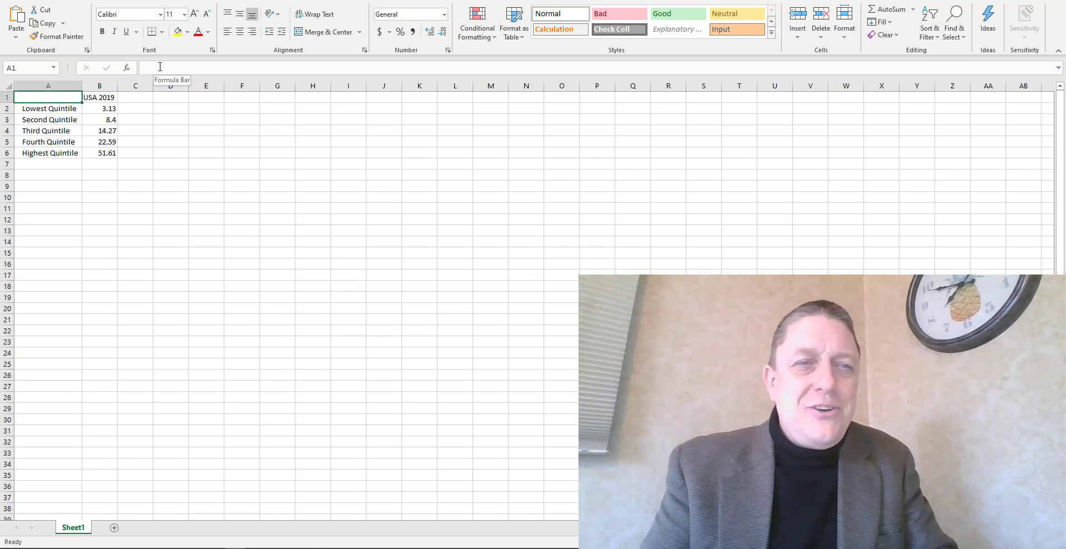
{"action": "type", "text": "5-"}
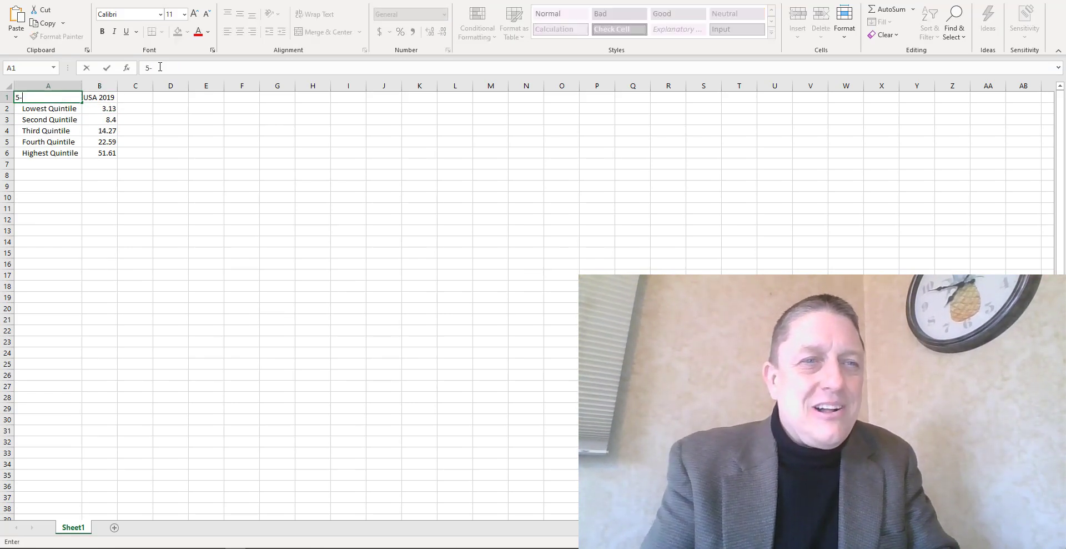
{"action": "type", "text": "year "}
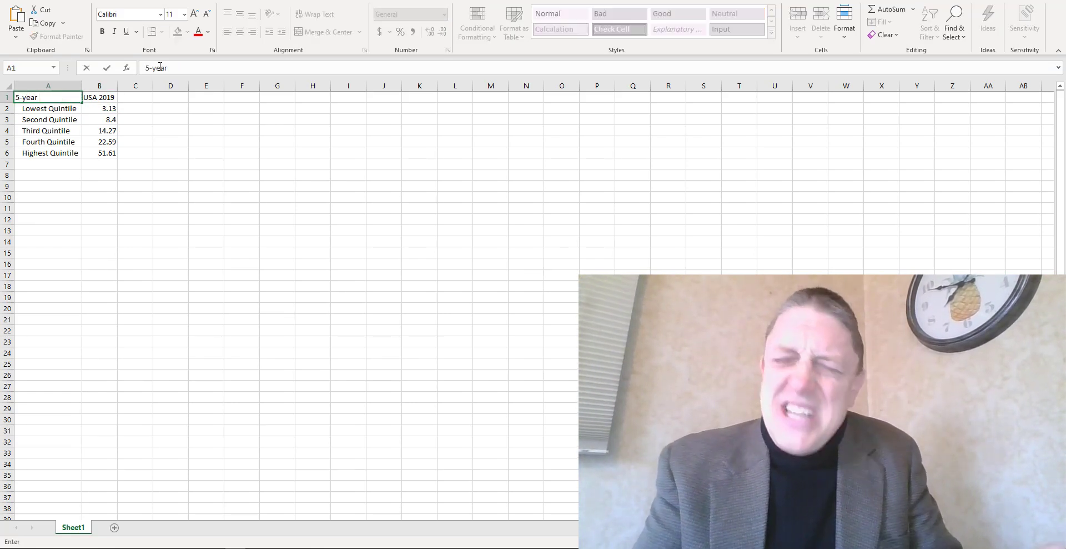
{"action": "type", "text": "estimag"}
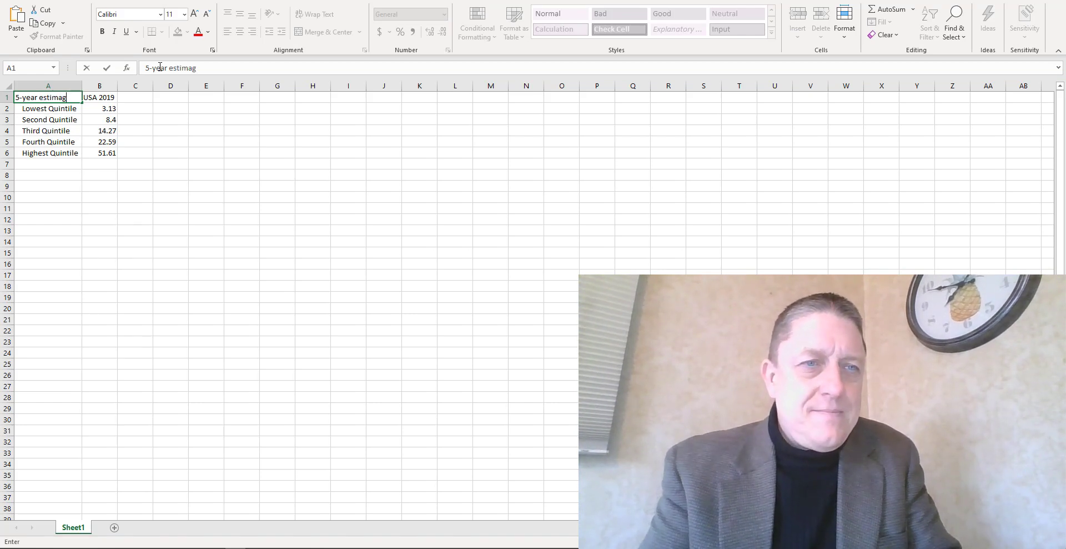
{"action": "key", "text": "BackSpace"}
{"action": "type", "text": "tes"}
{"action": "key", "text": "Return"}
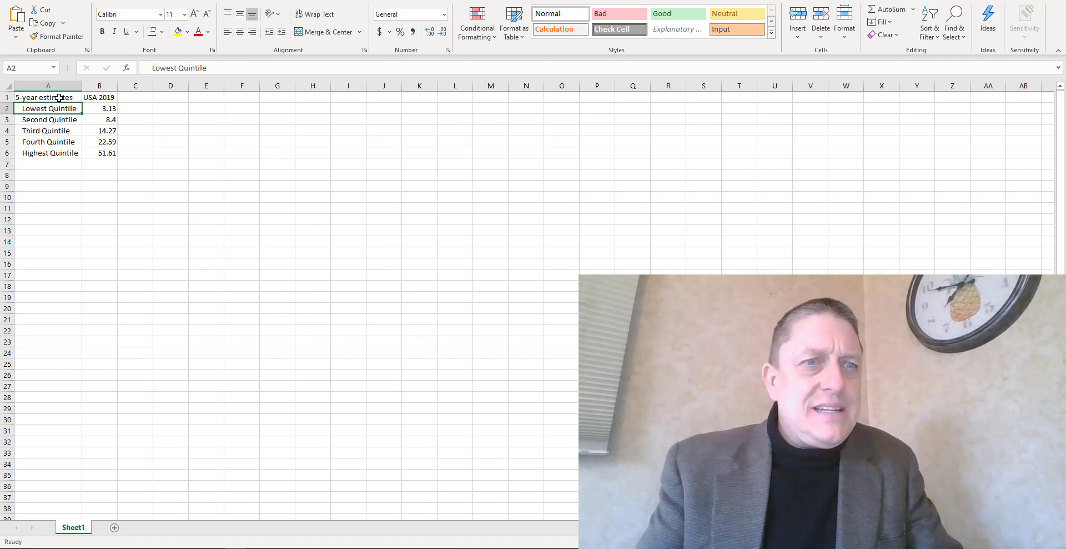
- Enlarge the font of the whole sheet to 20 and fit the column widths to their contents
{"action": "left_click", "coordinate": [7, 86]}
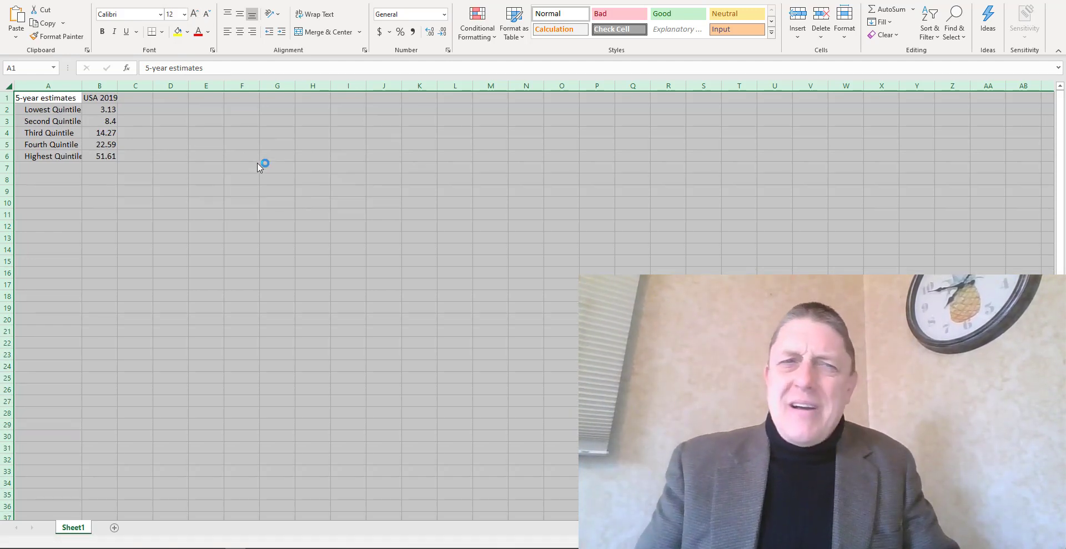
{"action": "left_click", "coordinate": [194, 14]}
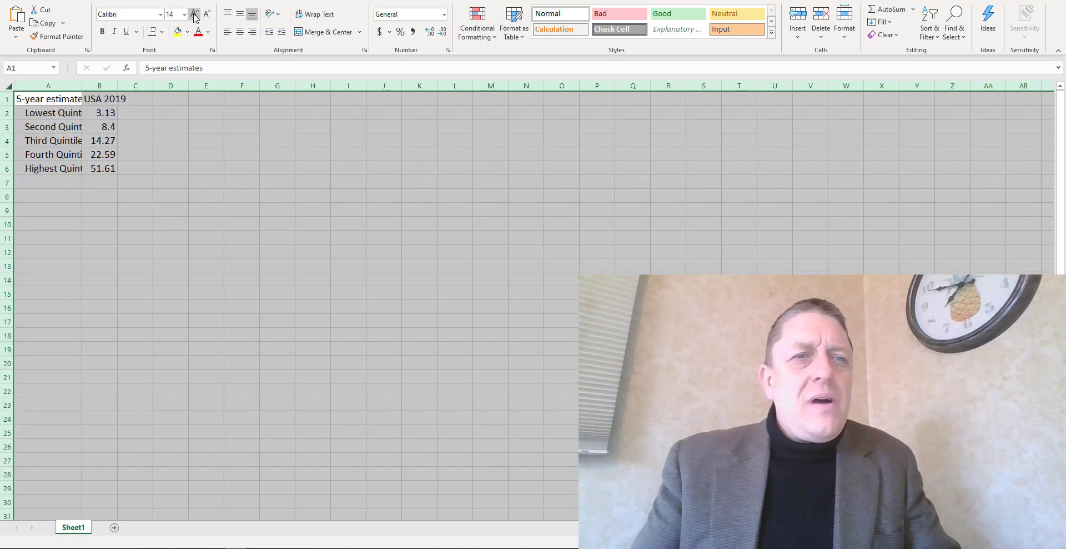
{"action": "left_click", "coordinate": [195, 14]}
{"action": "left_click", "coordinate": [194, 14]}
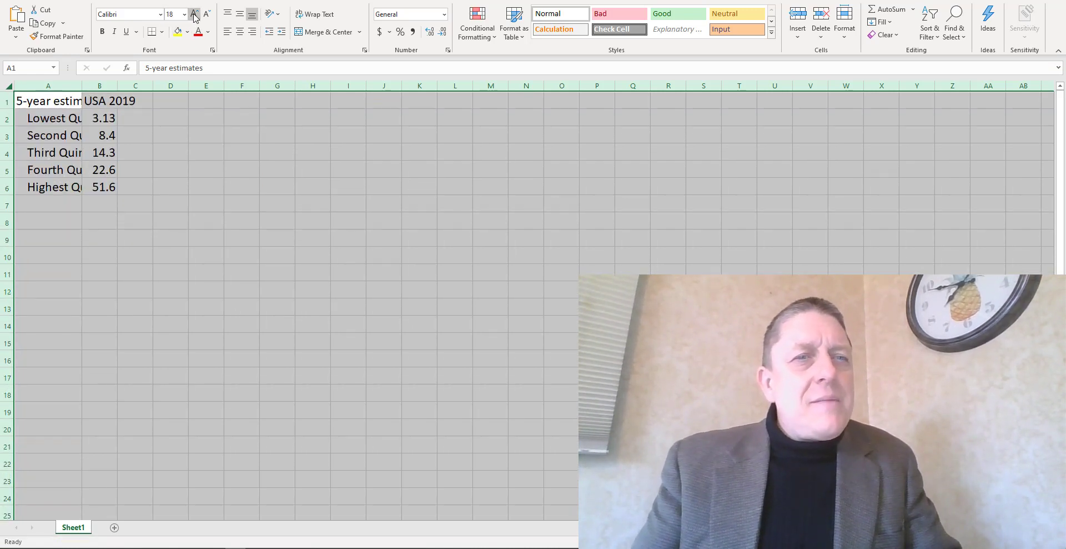
{"action": "double_click", "coordinate": [82, 88]}
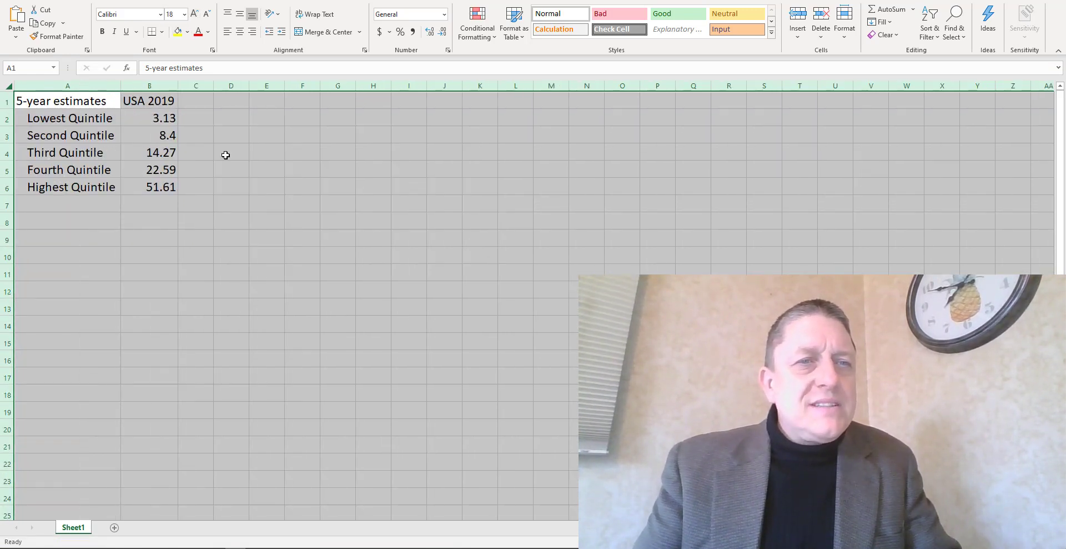
{"action": "left_click", "coordinate": [195, 15]}
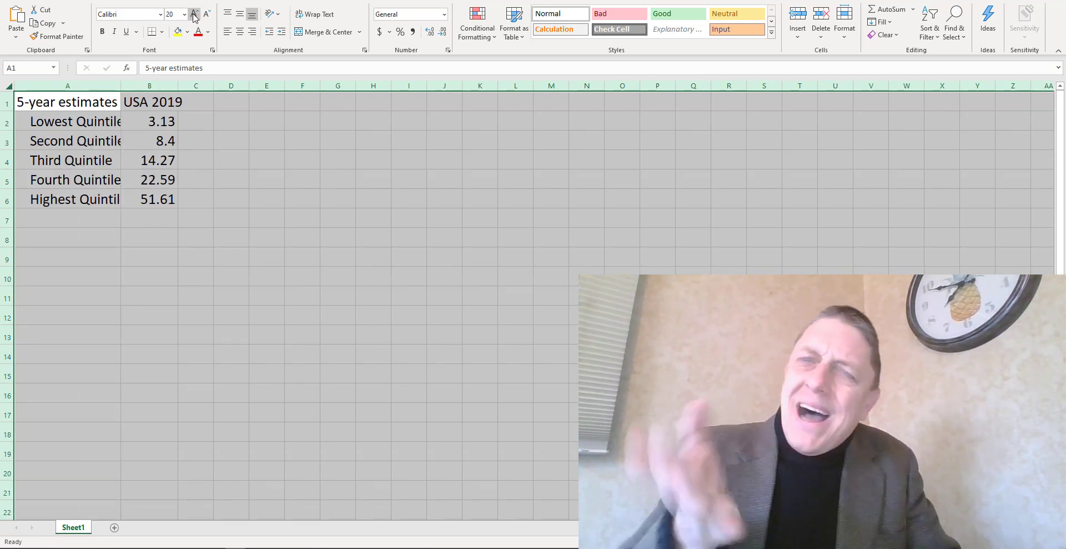
{"action": "double_click", "coordinate": [121, 85]}
{"action": "left_click", "coordinate": [235, 135]}
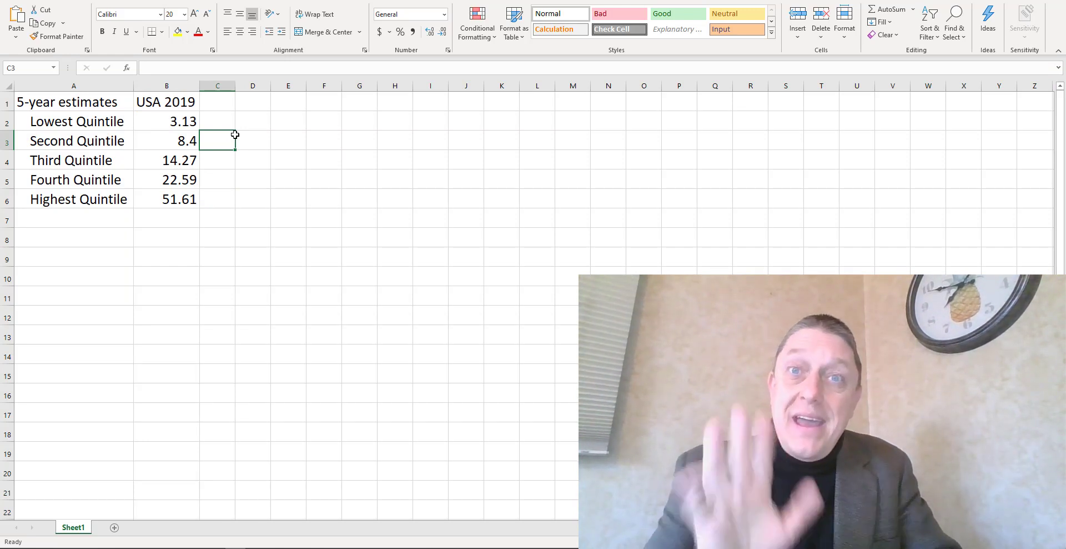
- Switch back to the census table in the browser, open it for customization and select the state of Maine as its geography
{"action": "key", "text": "alt+Tab"}
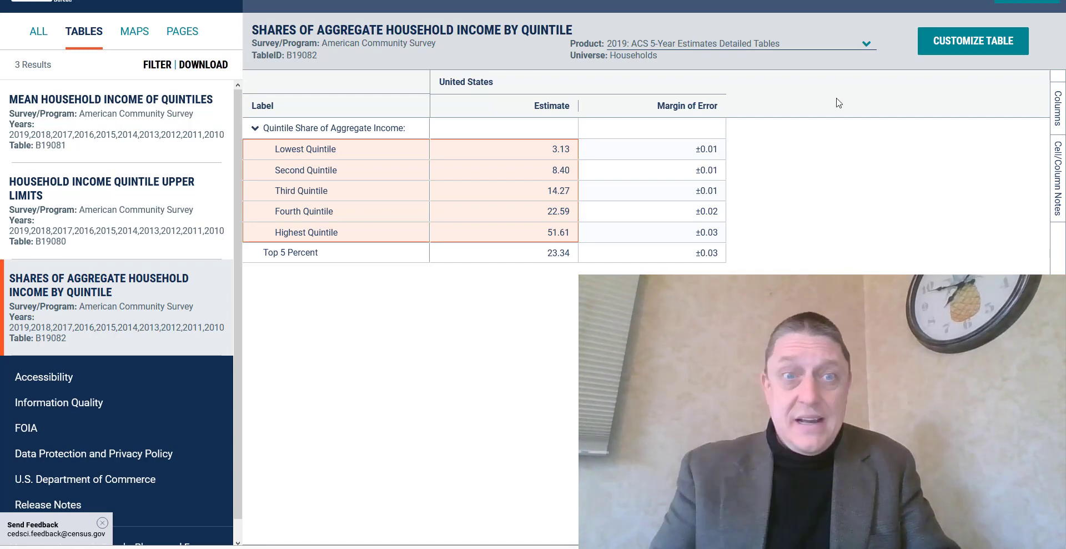
{"action": "left_click", "coordinate": [992, 44]}
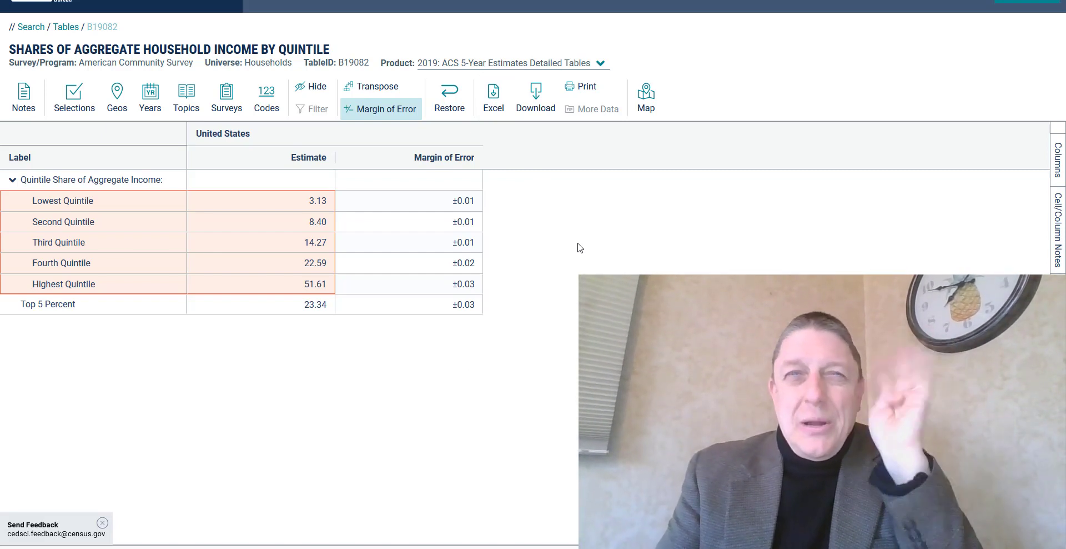
{"action": "left_click", "coordinate": [118, 100]}
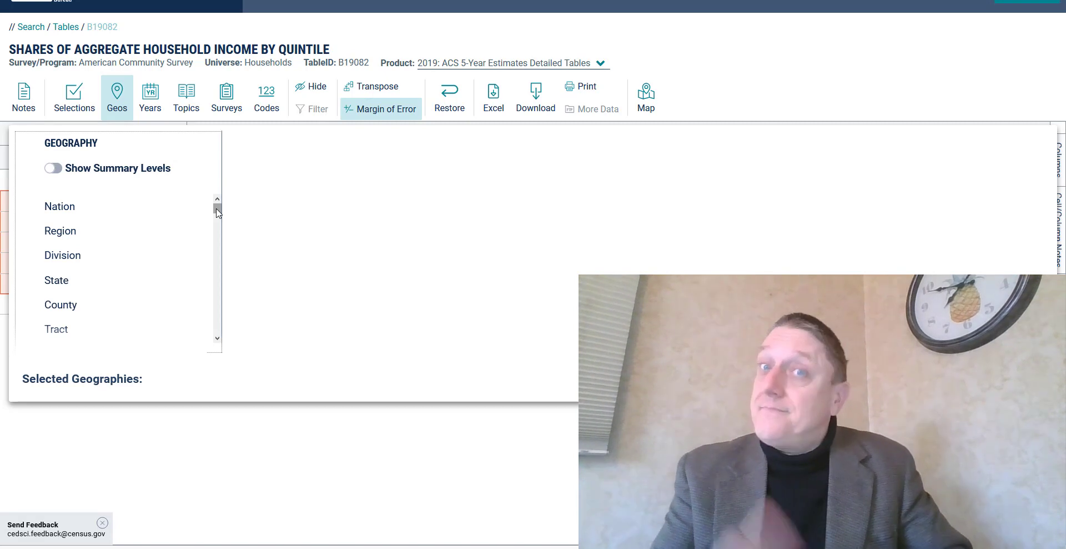
{"action": "left_click", "coordinate": [127, 280]}
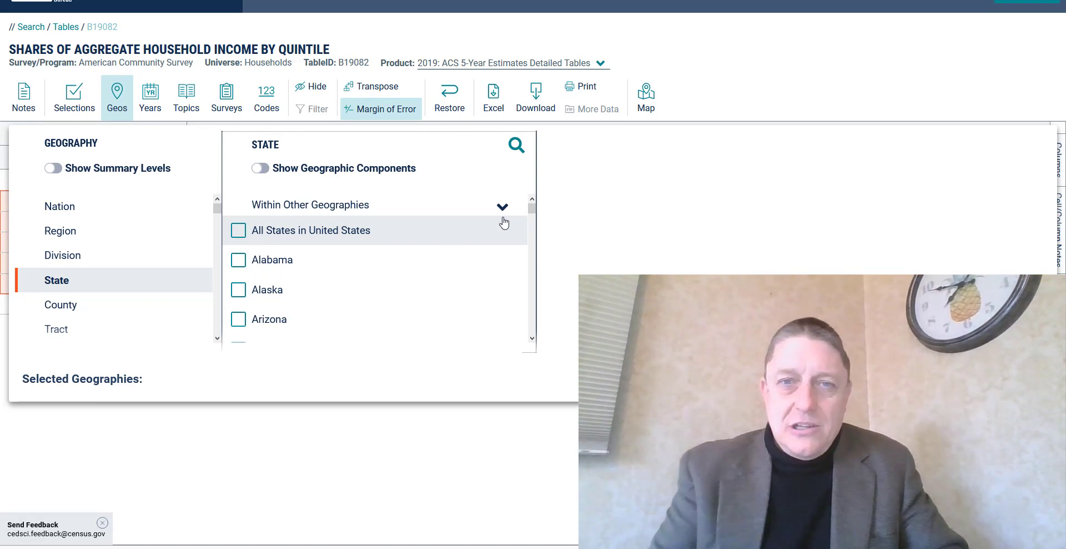
{"action": "left_click_drag", "start_coordinate": [532, 209], "coordinate": [534, 263]}
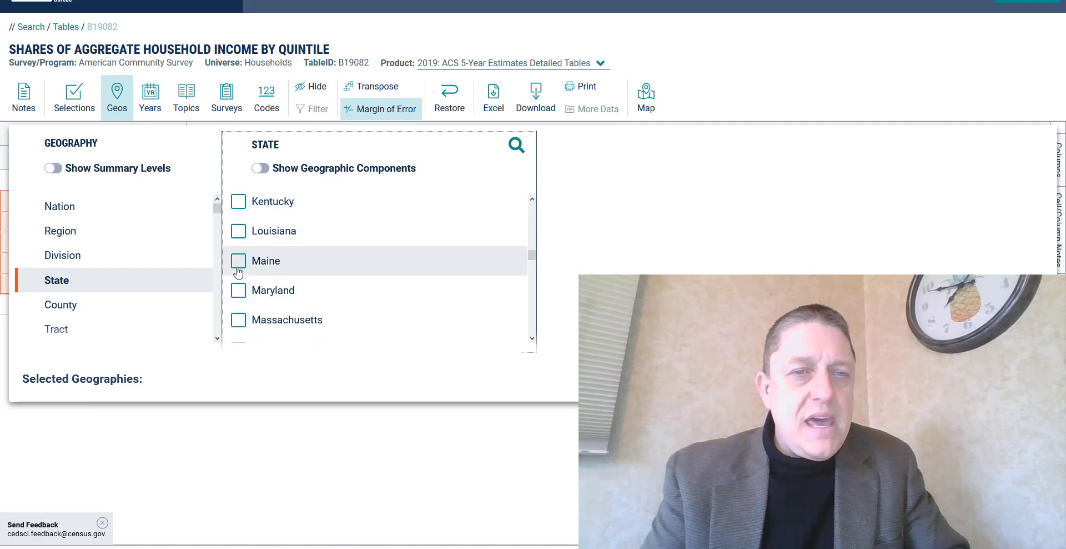
{"action": "left_click", "coordinate": [238, 267]}
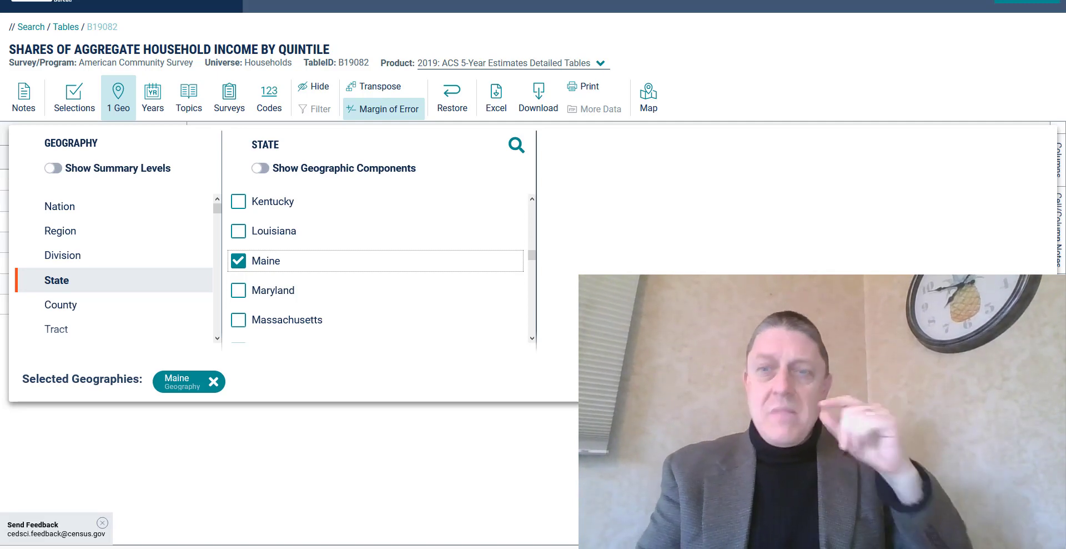
- Clear all selected geographies, reselect the state of Maine and close the geography selection
{"action": "left_click", "coordinate": [944, 381]}
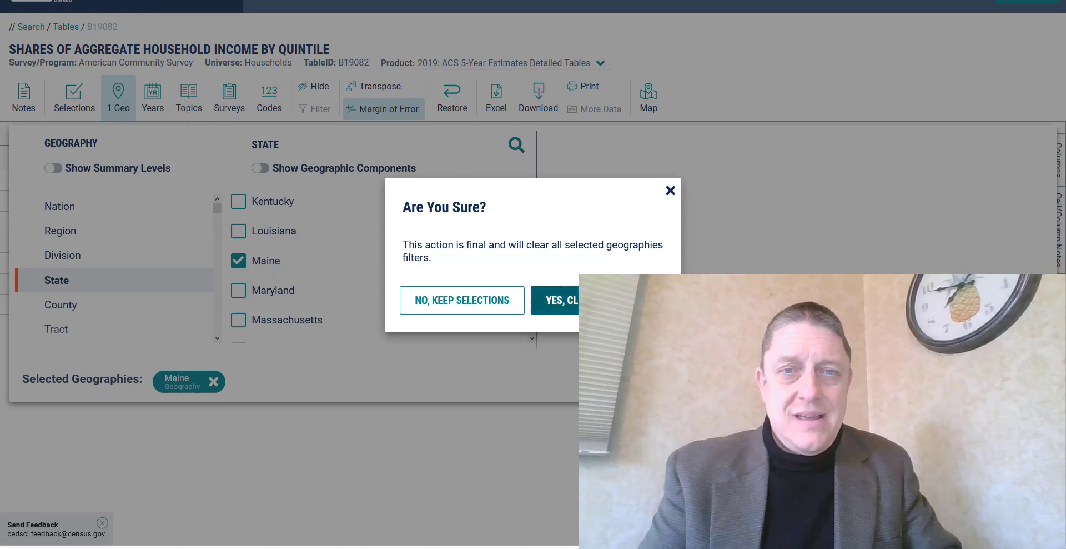
{"action": "left_click", "coordinate": [588, 299]}
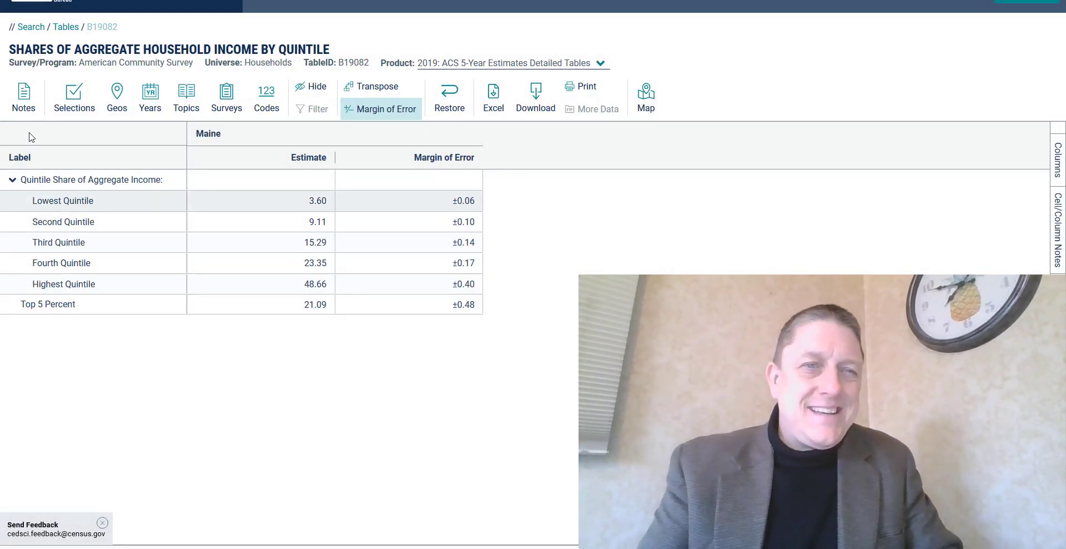
{"action": "left_click", "coordinate": [117, 109]}
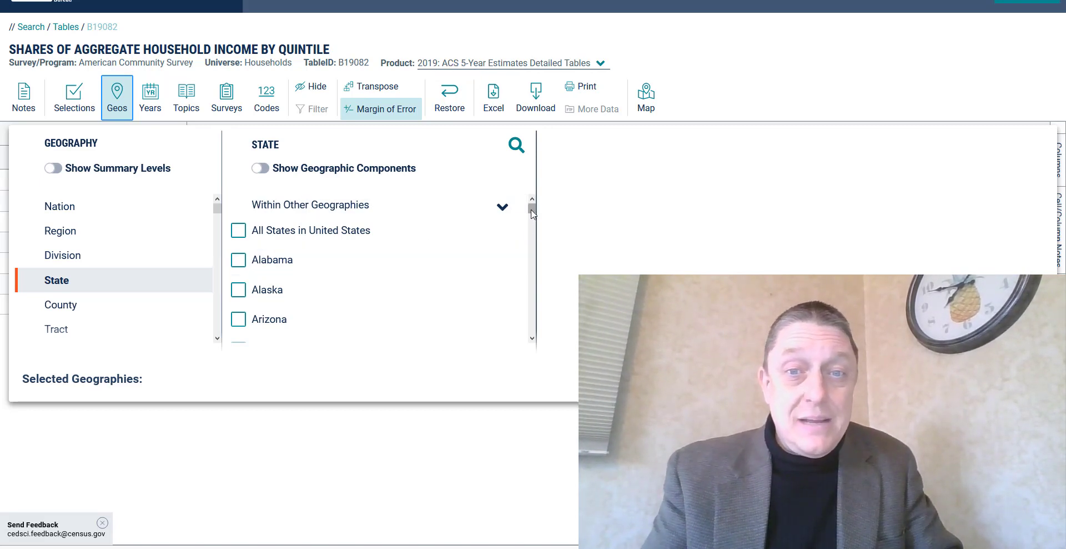
{"action": "left_click_drag", "start_coordinate": [532, 209], "coordinate": [533, 256]}
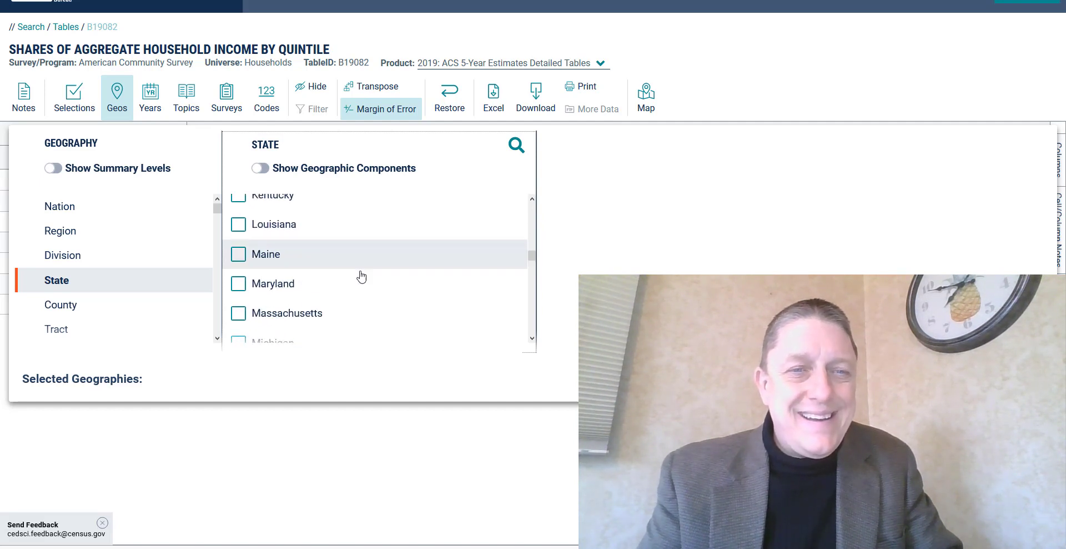
{"action": "left_click", "coordinate": [246, 256]}
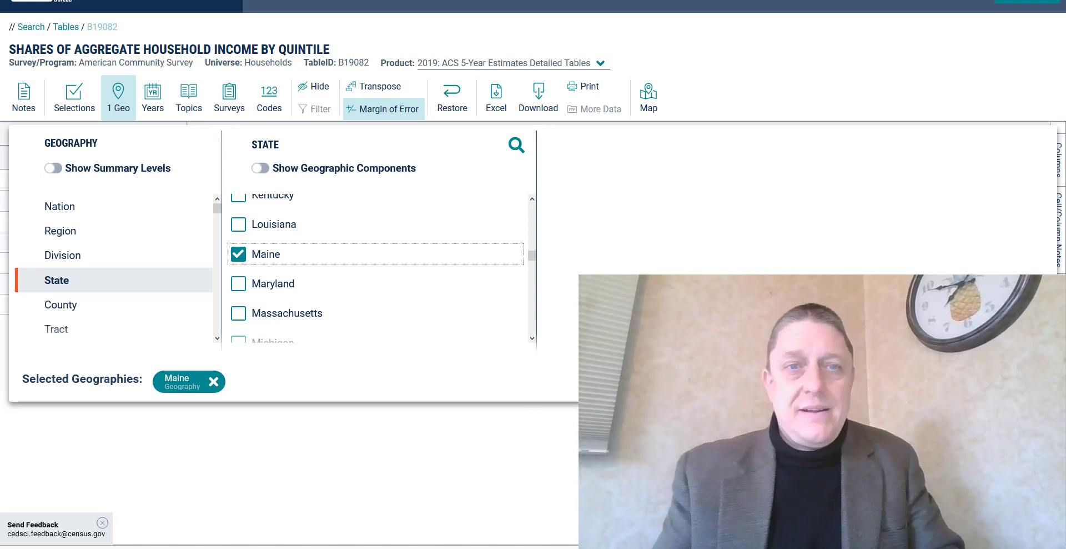
{"action": "key", "text": "Escape"}
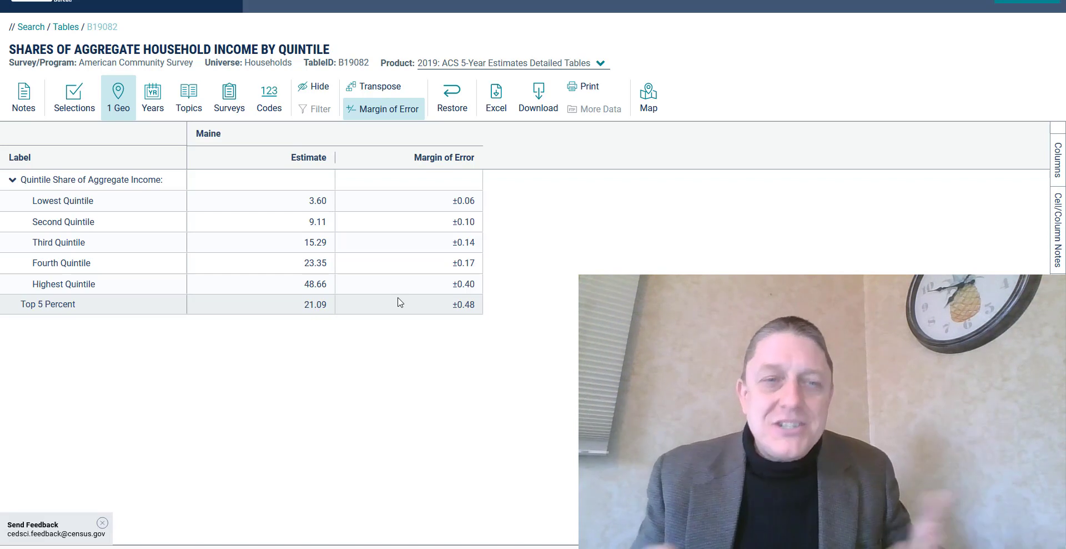
{"action": "left_click_drag", "start_coordinate": [334, 287], "coordinate": [77, 207]}
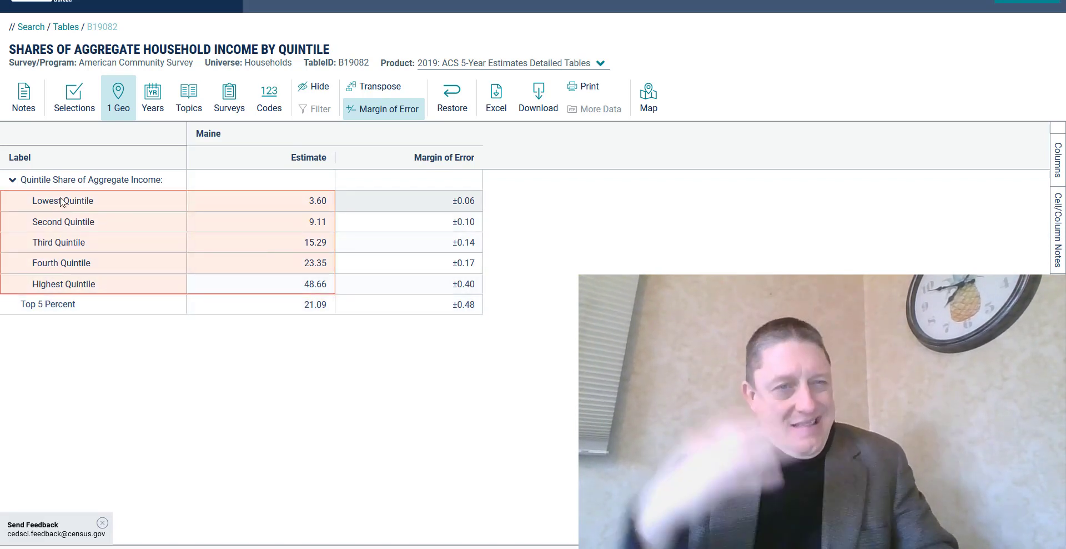
{"action": "key", "text": "ctrl+c"}
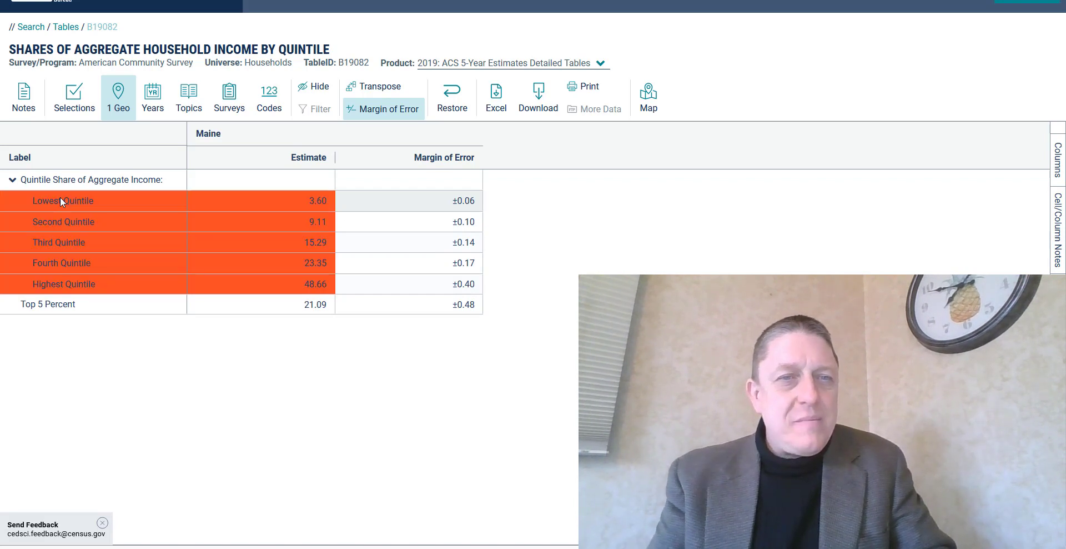
{"action": "left_click", "coordinate": [382, 292]}
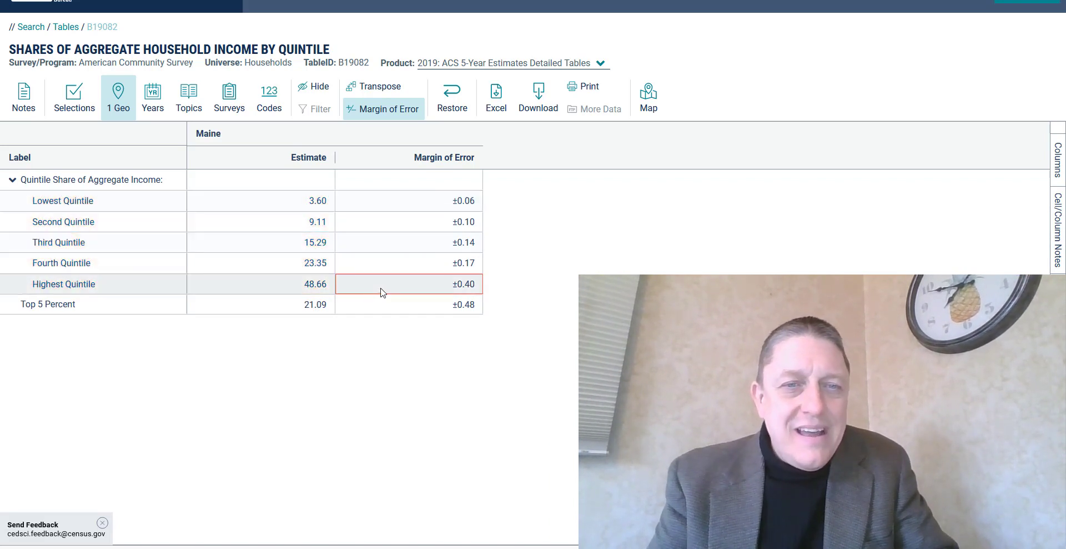
- Copy only the five quintile estimates for Maine, without labels, and paste them into the Excel sheet starting at C2
{"action": "left_click_drag", "start_coordinate": [330, 288], "coordinate": [297, 198]}
{"action": "key", "text": "ctrl+c"}
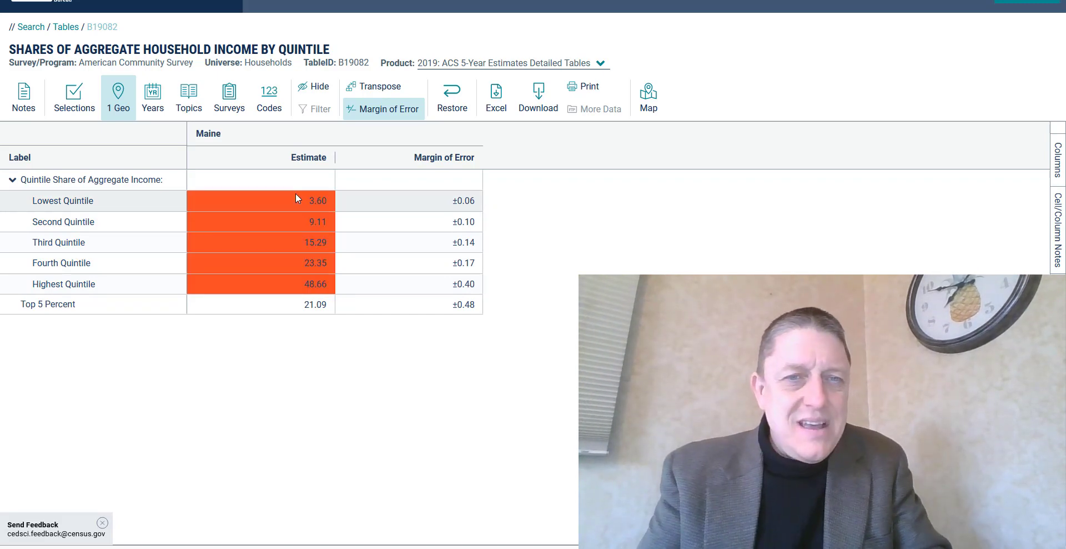
{"action": "key", "text": "alt+Tab"}
{"action": "key", "text": "alt+Tab"}
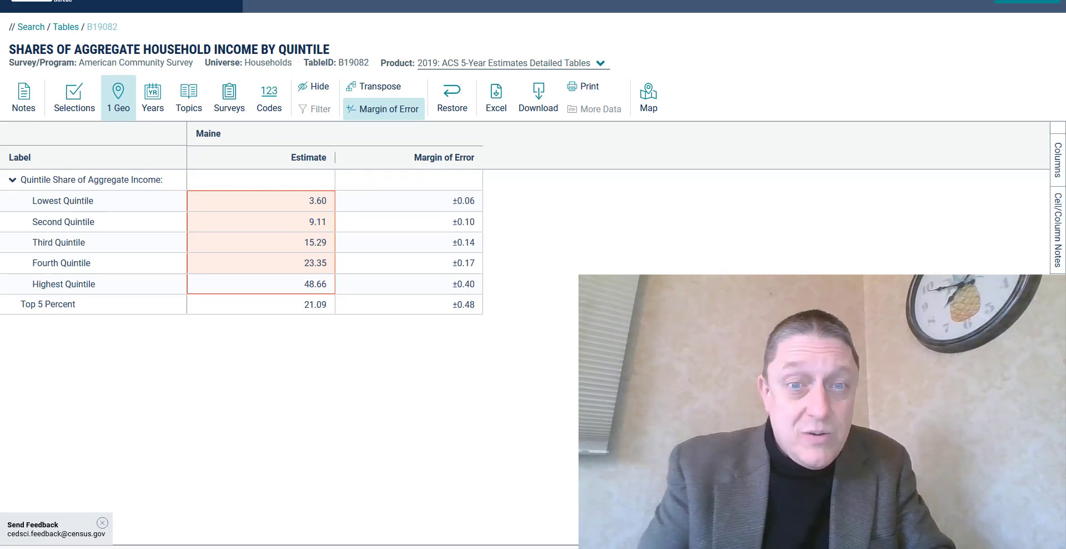
{"action": "key", "text": "alt+Tab"}
{"action": "key", "text": "Up"}
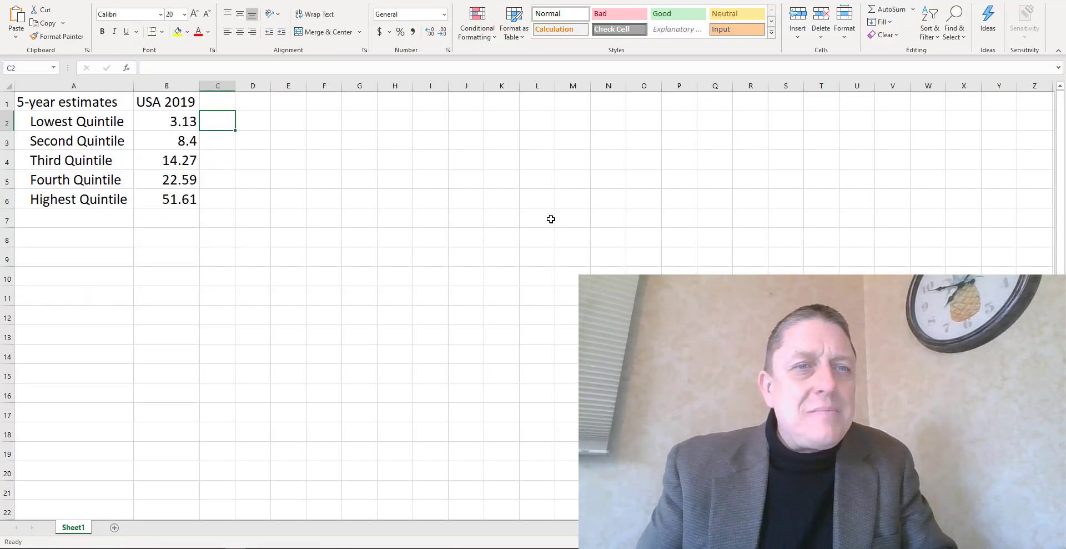
{"action": "key", "text": "ctrl+v"}
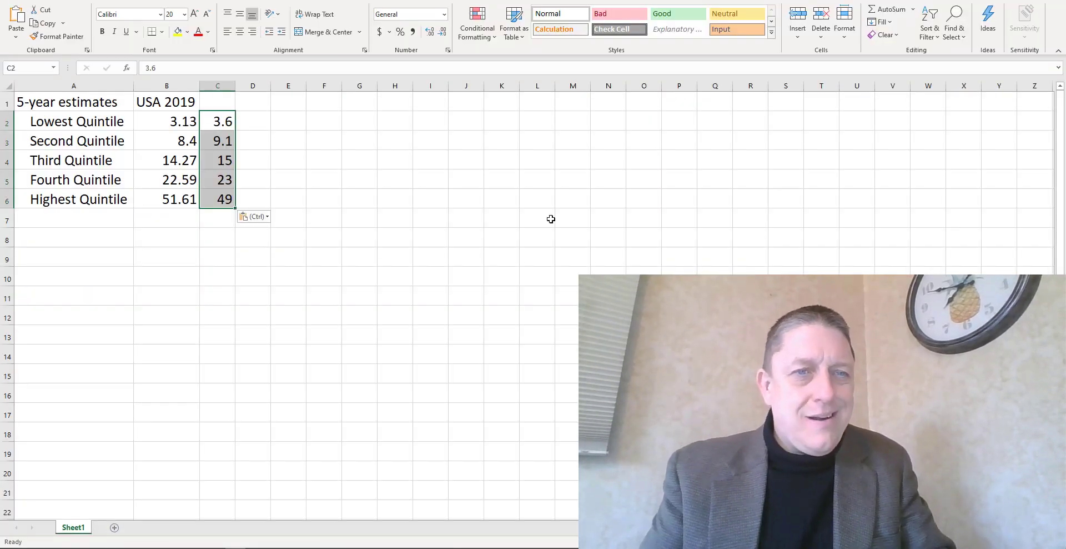
- Enter the header "Maine 2019" in C1 and fit the width of column C to its contents
{"action": "key", "text": "Up"}
{"action": "key", "text": "shift+Down"}
{"action": "key", "text": "shift+Down"}
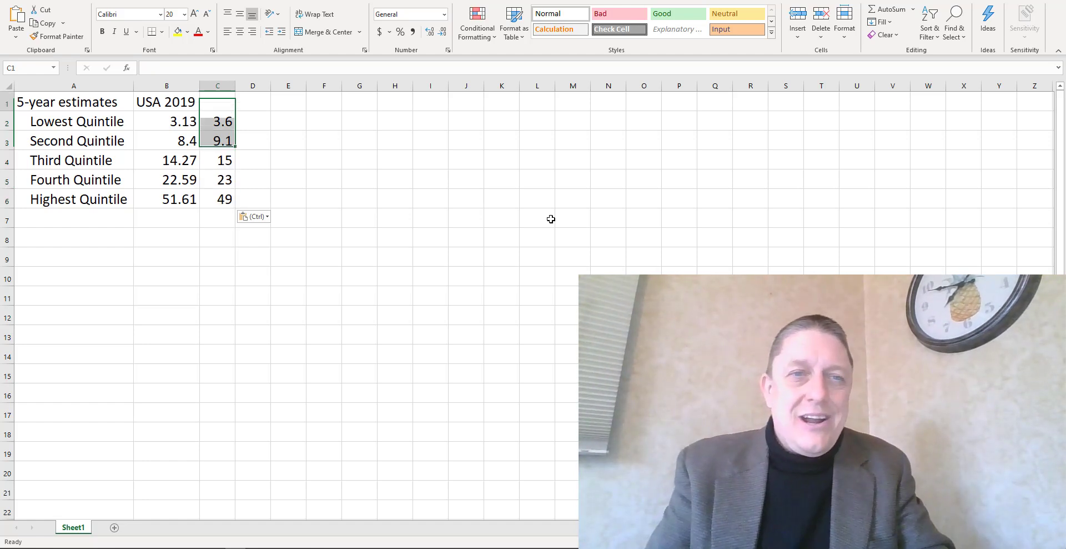
{"action": "key", "text": "shift+Up"}
{"action": "key", "text": "shift+Up"}
{"action": "type", "text": "Maine 2019"}
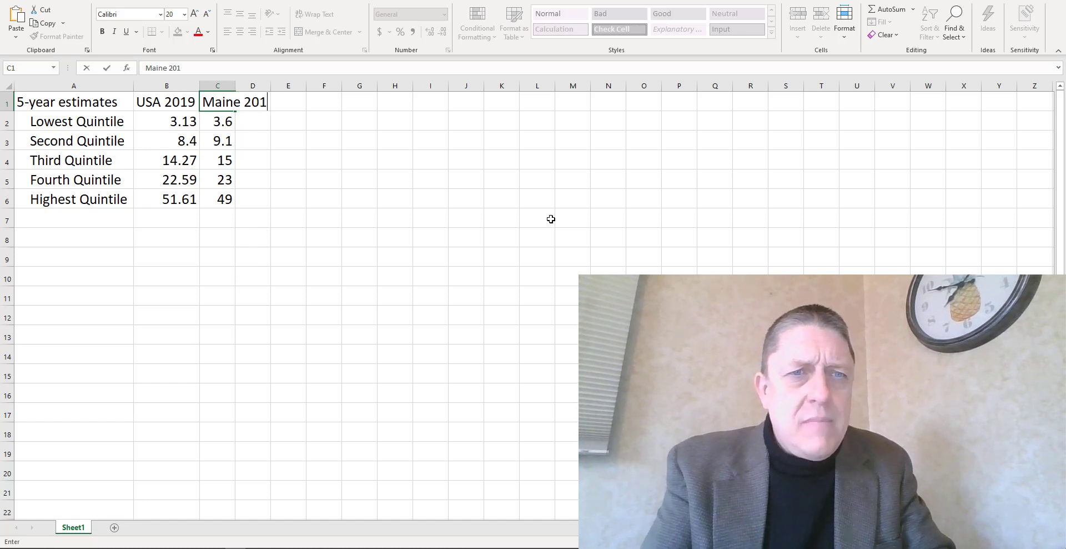
{"action": "left_click", "coordinate": [236, 83]}
{"action": "double_click", "coordinate": [236, 83]}
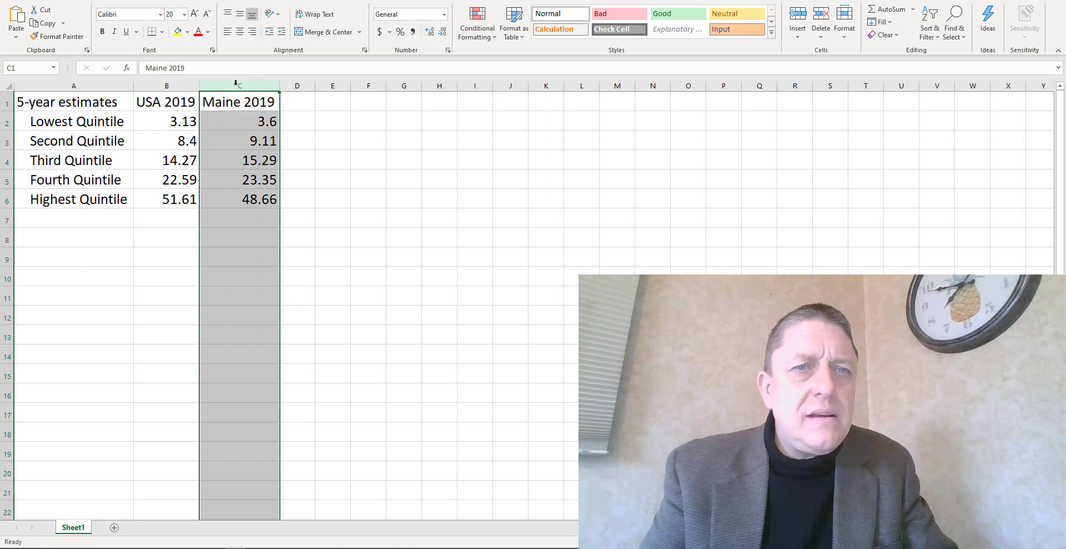
{"action": "left_click", "coordinate": [310, 159]}
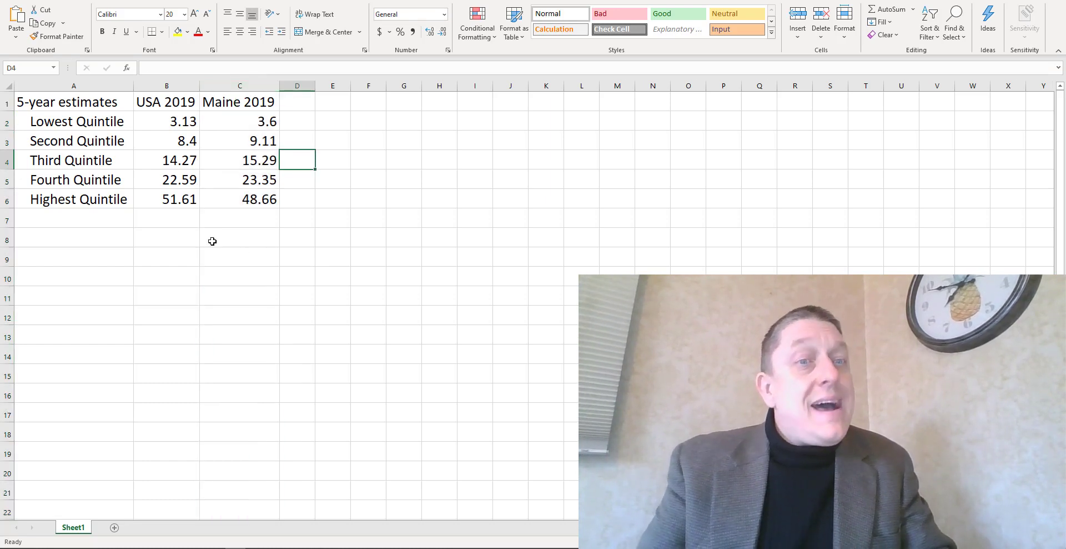
- Total the USA quintile shares in B7 with the formula =SUM(B2:B6)
{"action": "left_click", "coordinate": [147, 216]}
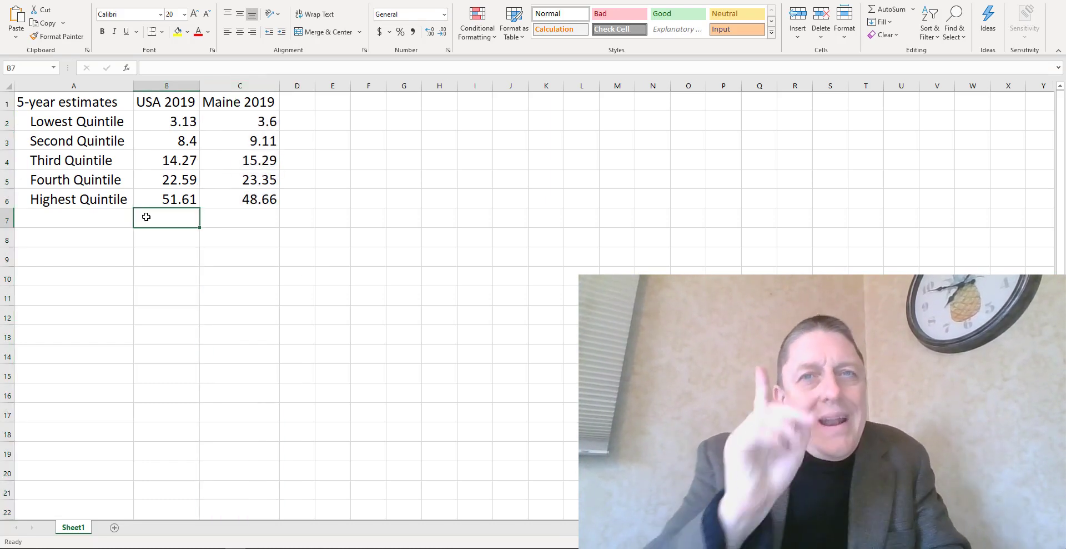
{"action": "type", "text": "=sum"}
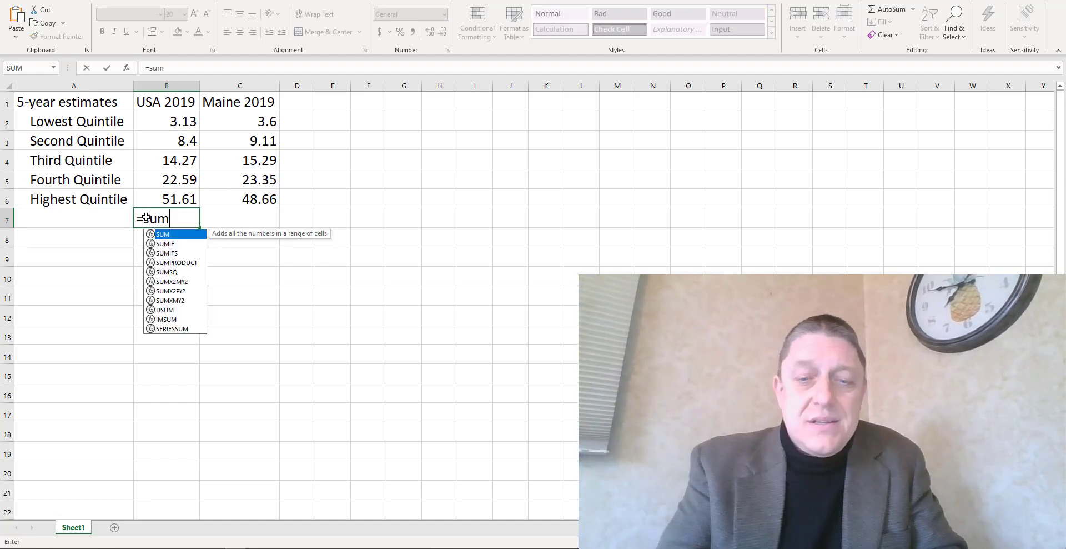
{"action": "type", "text": "("}
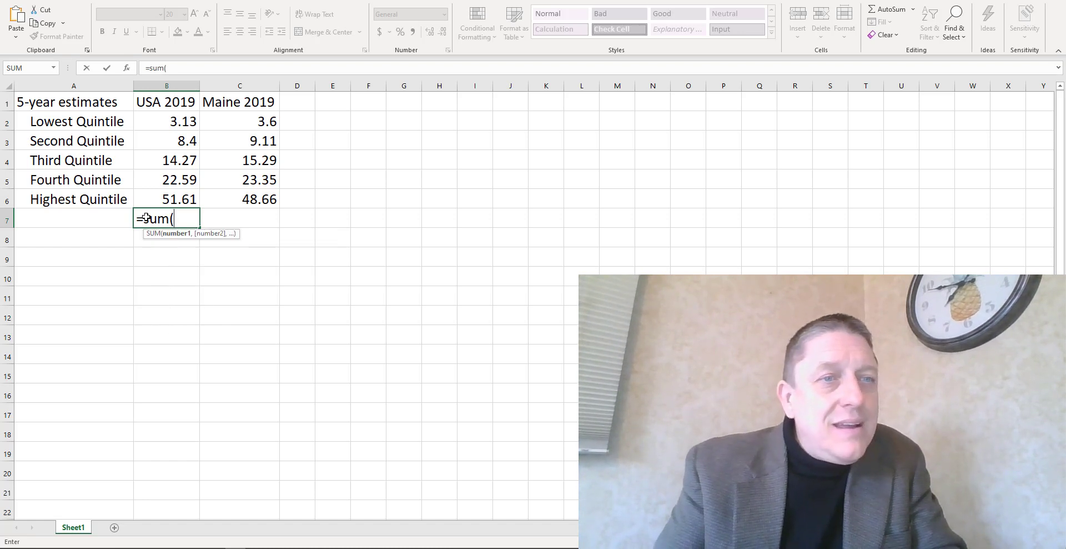
{"action": "type", "text": "b"}
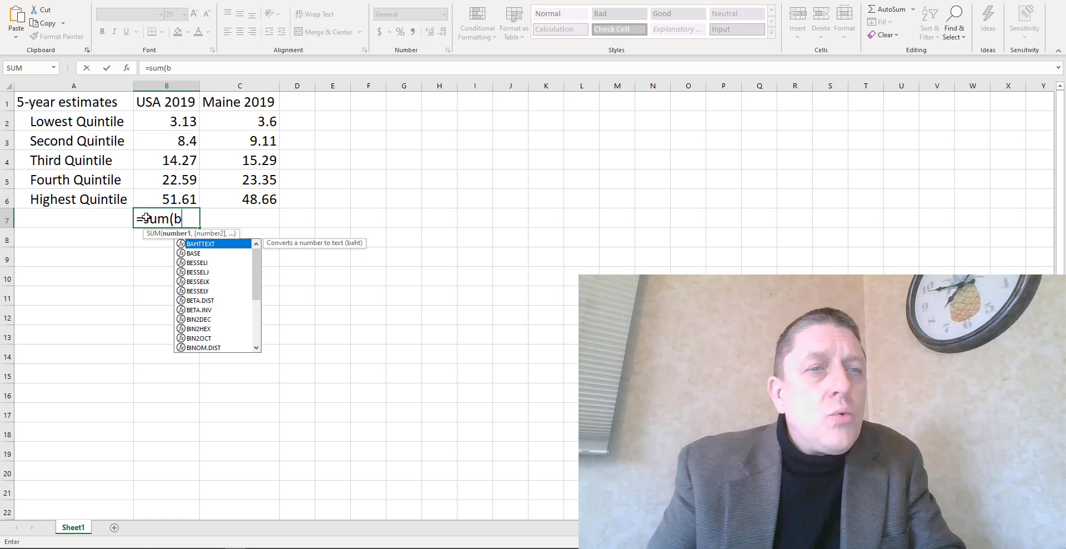
{"action": "type", "text": "2:"}
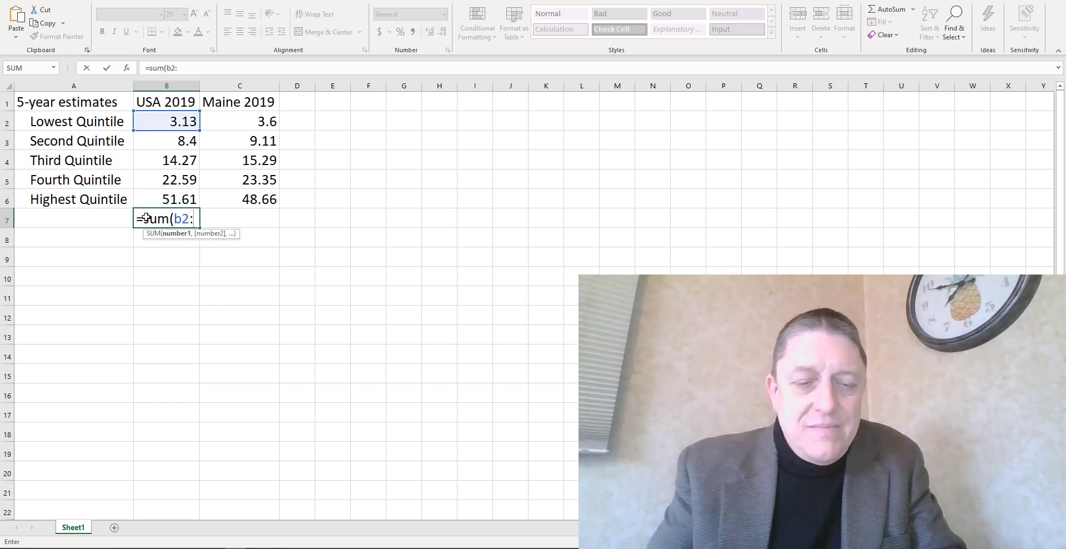
{"action": "type", "text": "b6"}
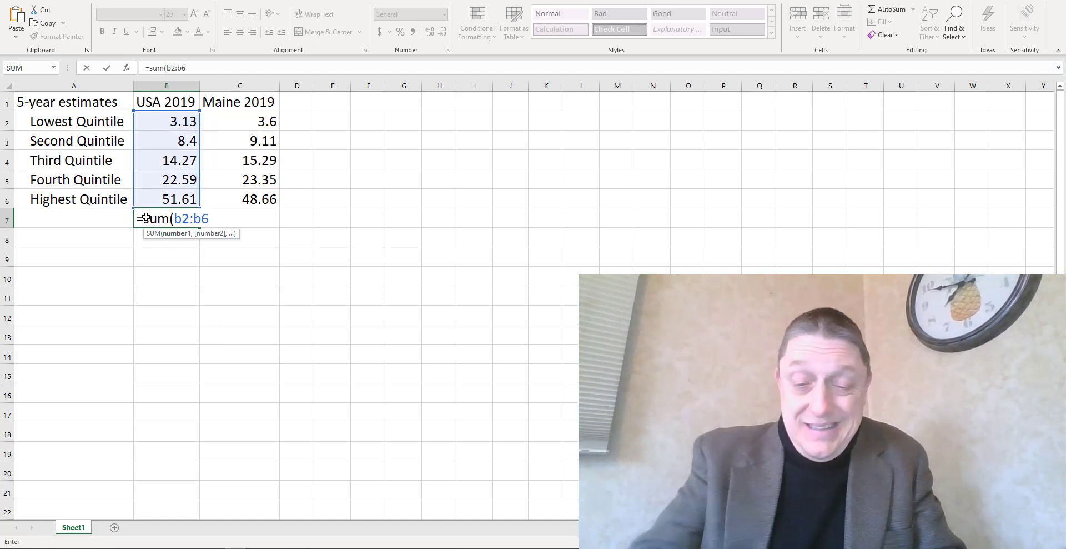
{"action": "type", "text": ")"}
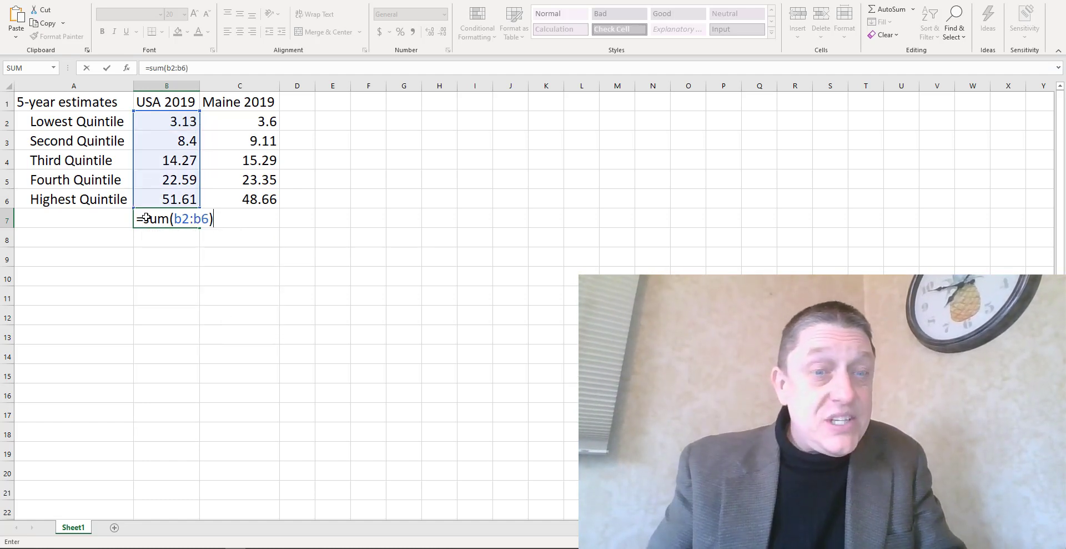
{"action": "key", "text": "Return"}
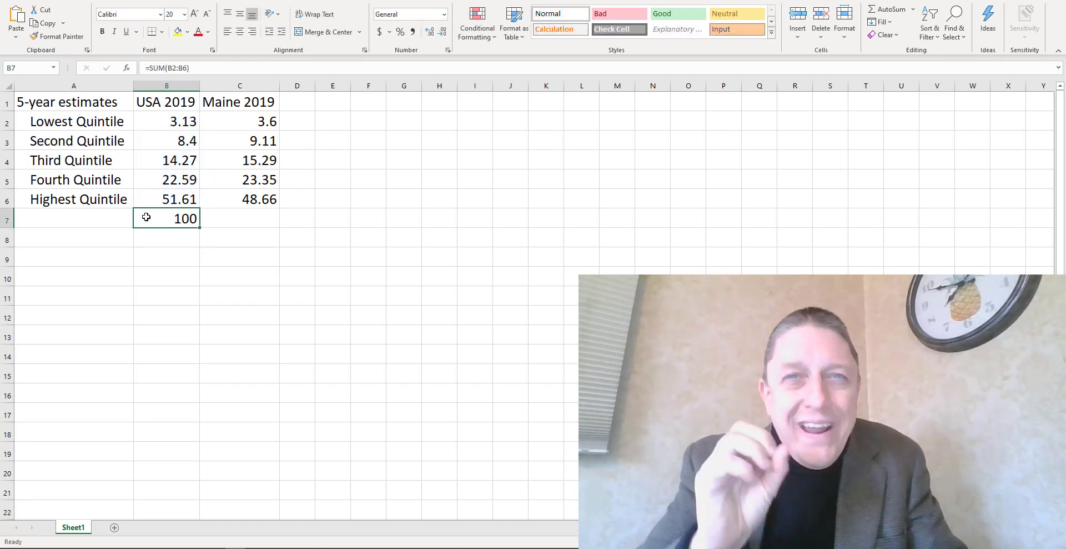
- Copy the total formula from B7 to C7 for the Maine column
{"action": "key", "text": "ctrl+c"}
{"action": "key", "text": "Right"}
{"action": "key", "text": "ctrl+v"}
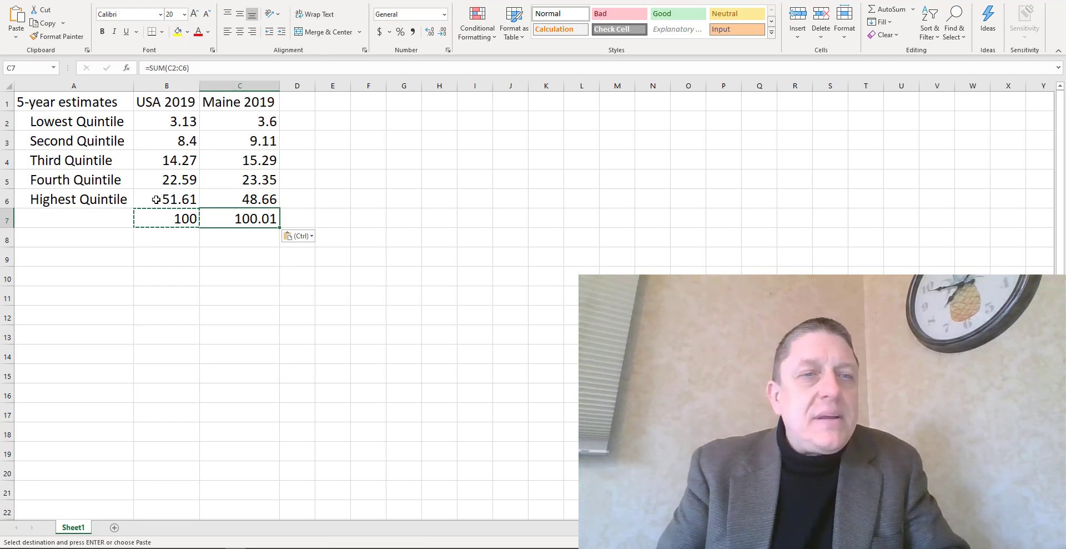
- Compare the quintile shares of the USA and Maine, ending on the empty header cell D1
{"action": "left_click_drag", "start_coordinate": [138, 199], "coordinate": [243, 194]}
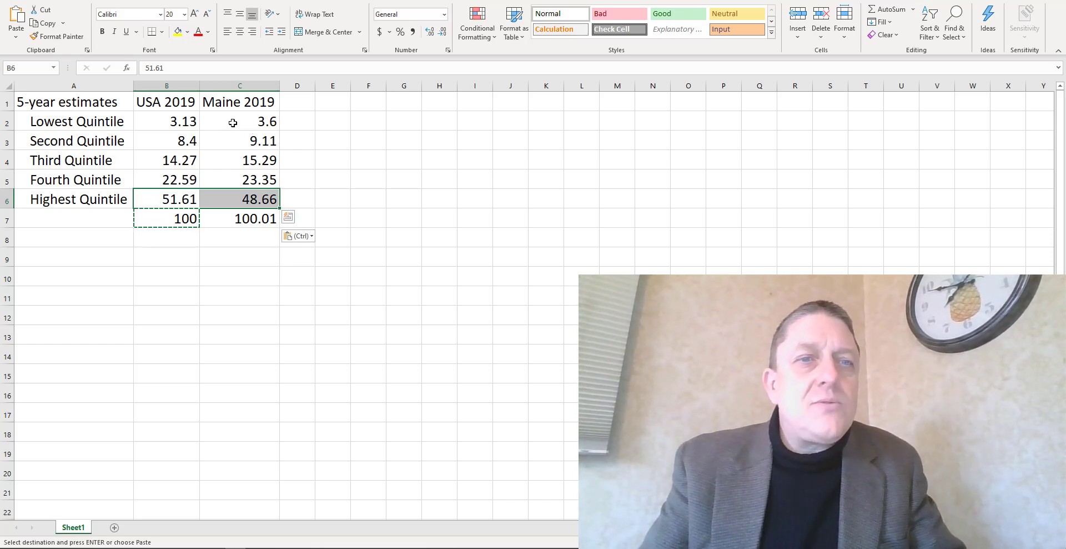
{"action": "left_click", "coordinate": [241, 124]}
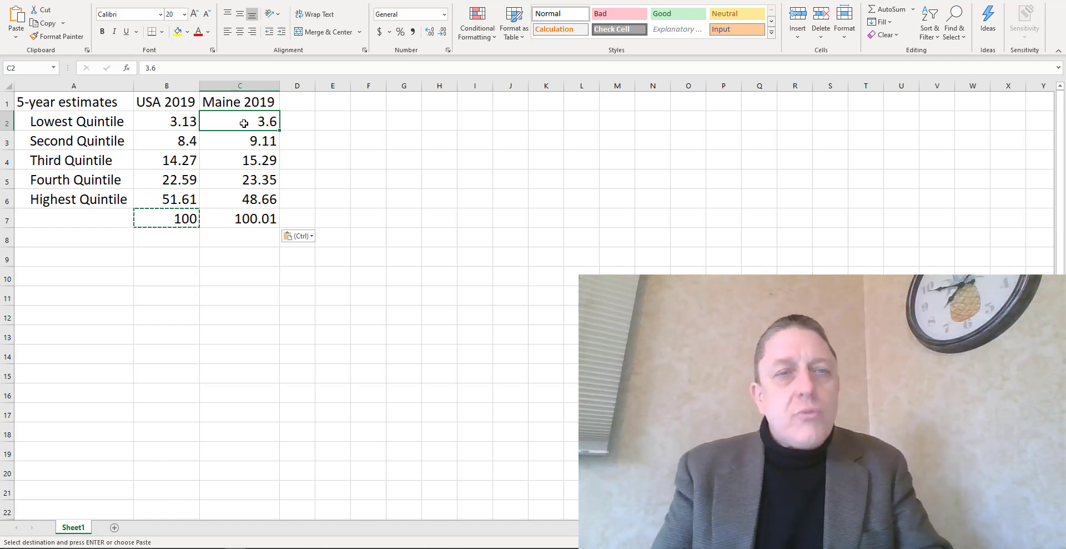
{"action": "key", "text": "Down"}
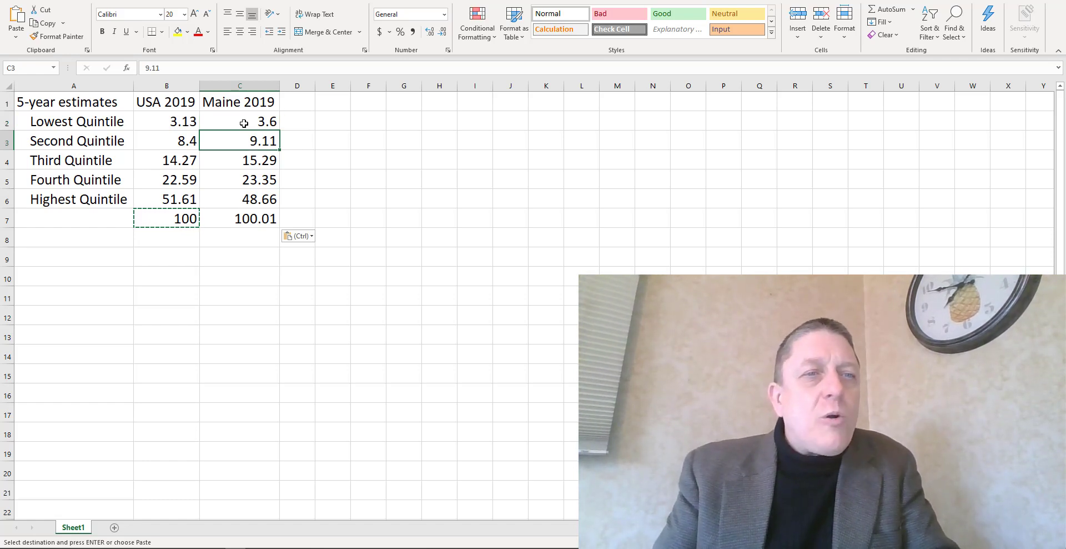
{"action": "key", "text": "Down"}
{"action": "key", "text": "Down"}
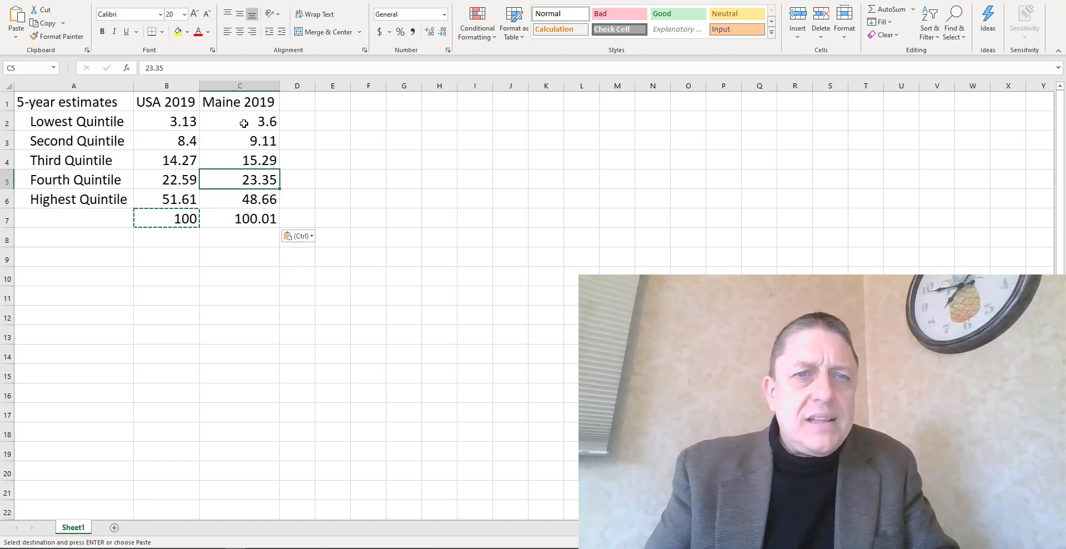
{"action": "key", "text": "Right"}
{"action": "key", "text": "Right"}
{"action": "key", "text": "ctrl"}
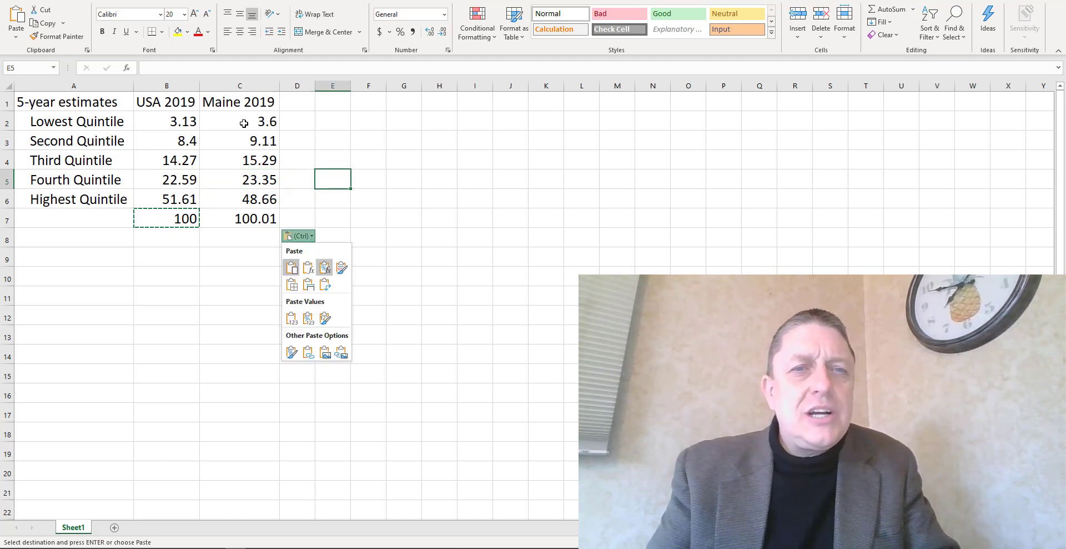
{"action": "key", "text": "Escape"}
{"action": "key", "text": "Left"}
{"action": "key", "text": "Up"}
{"action": "key", "text": "Up"}
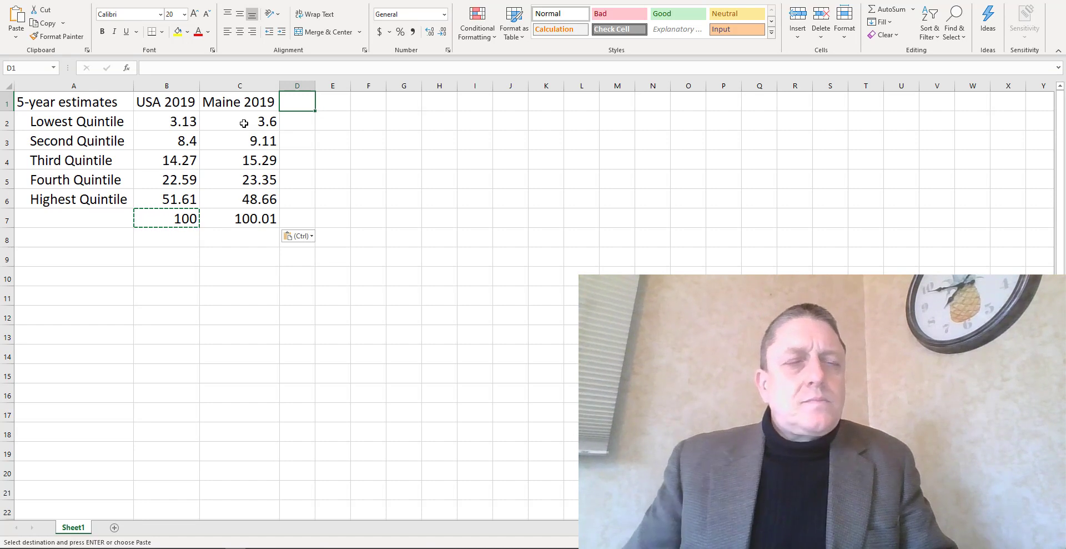
- Switch back to the census table in the browser and clear all selected geographies
{"action": "key", "text": "alt+Tab"}
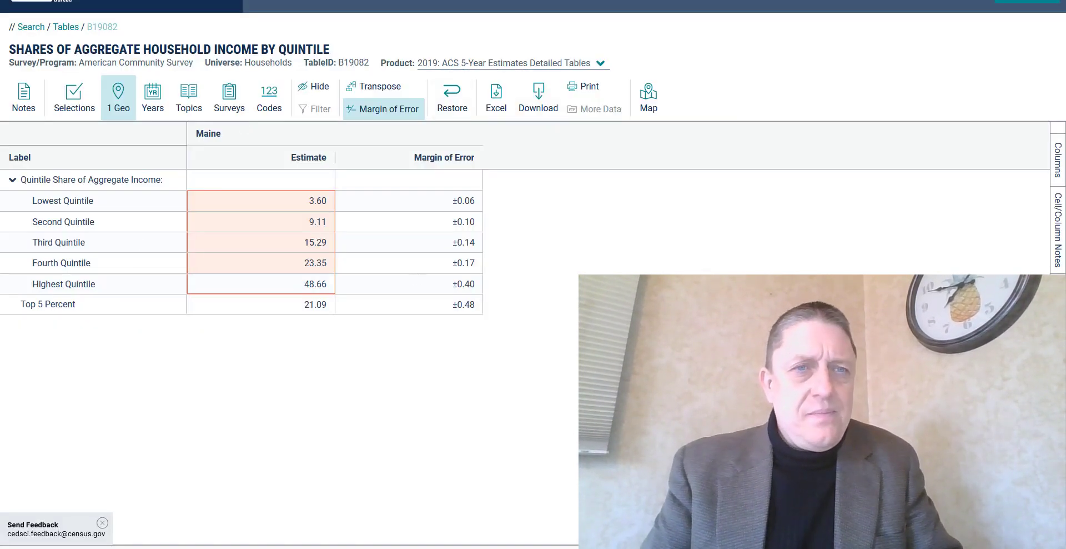
{"action": "left_click", "coordinate": [121, 98]}
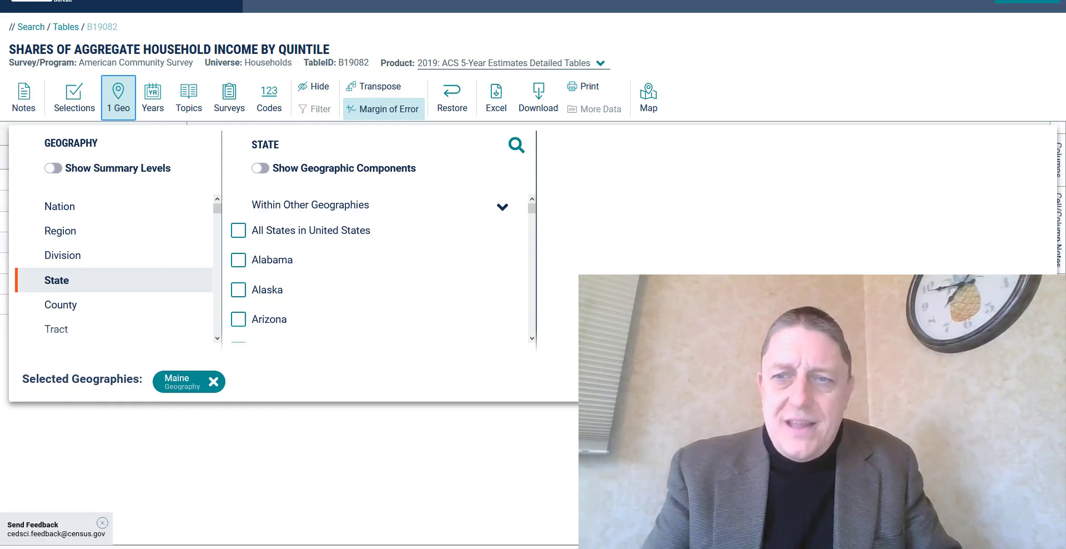
{"action": "left_click", "coordinate": [933, 382]}
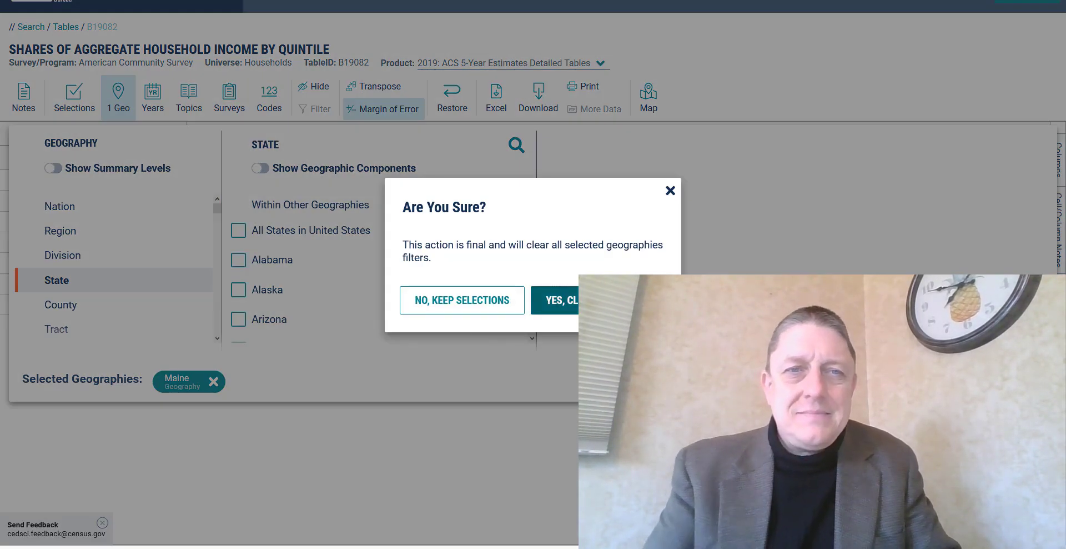
{"action": "left_click", "coordinate": [555, 300]}
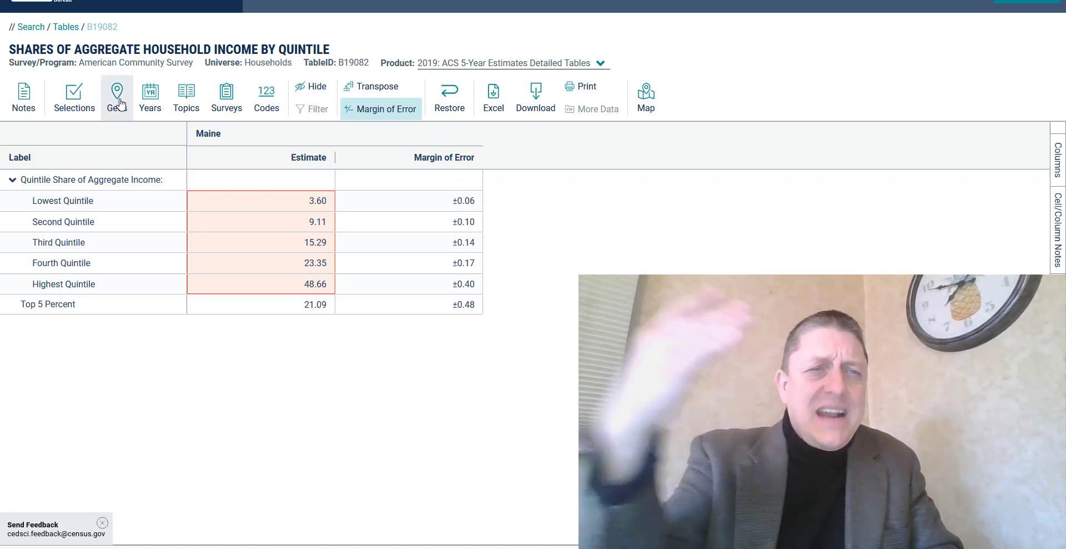
- Select Kennebec County within Maine as the table's county geography and close the geography selection
{"action": "left_click", "coordinate": [121, 103]}
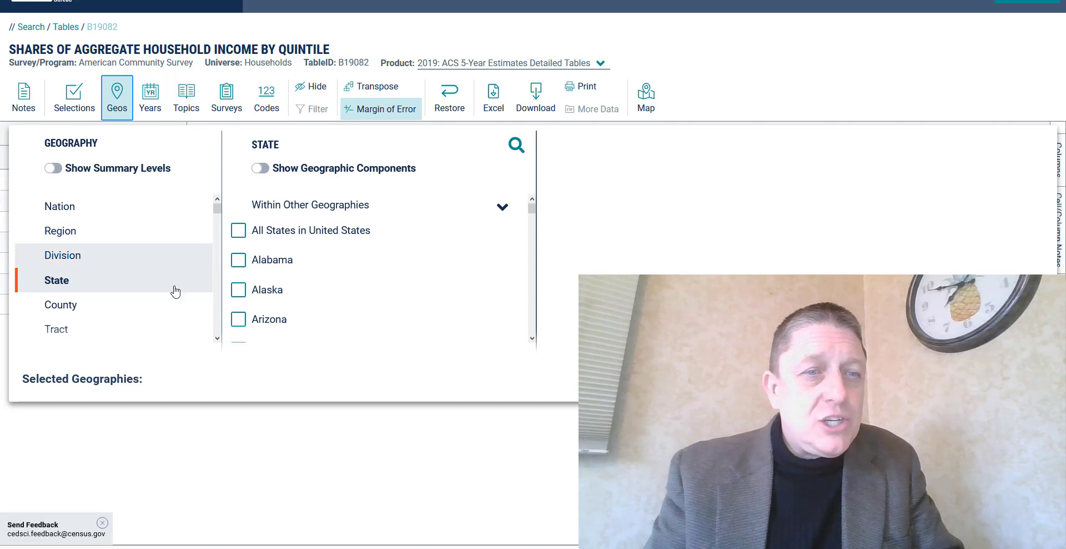
{"action": "left_click", "coordinate": [129, 305]}
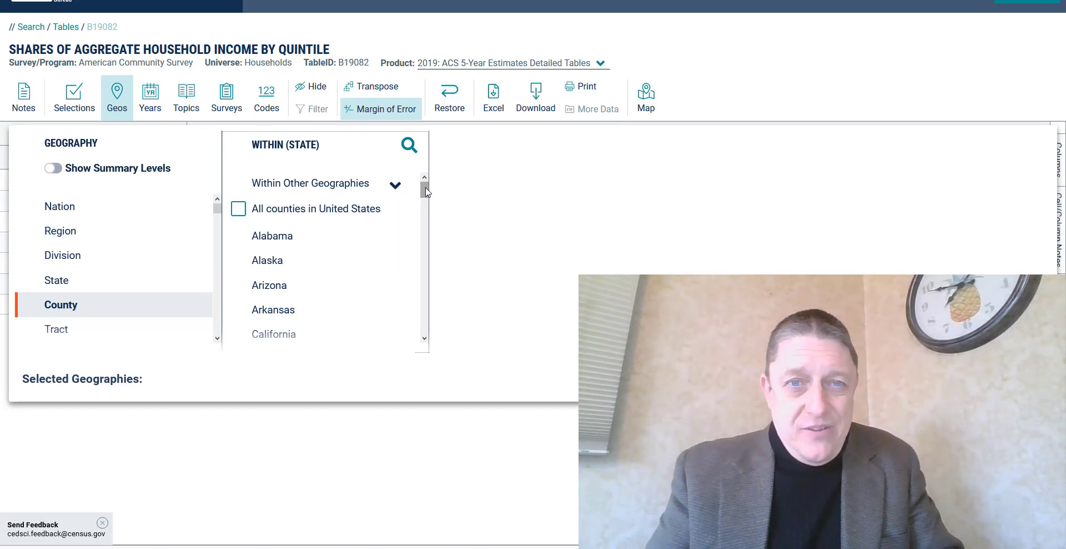
{"action": "left_click_drag", "start_coordinate": [425, 191], "coordinate": [411, 245]}
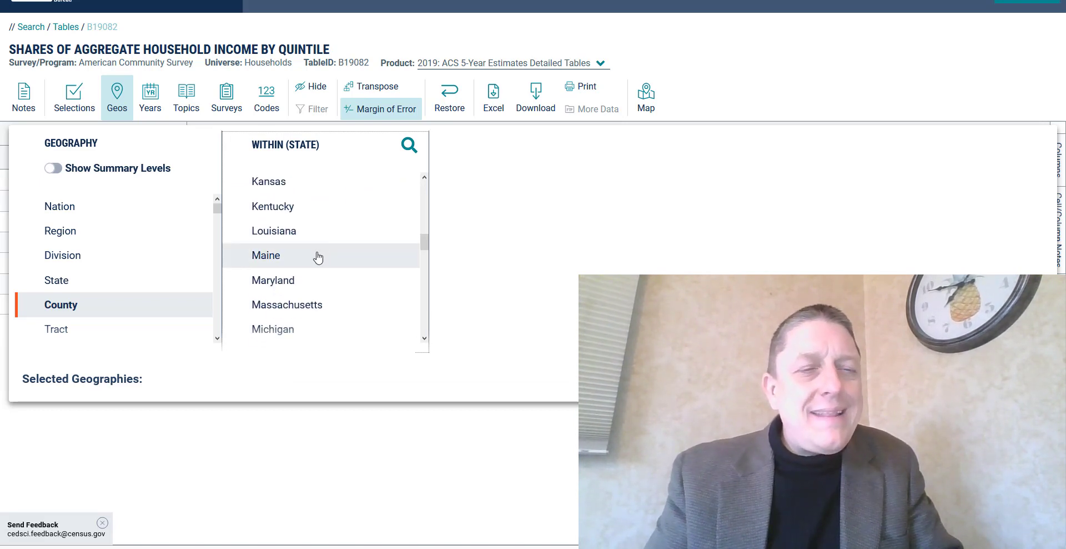
{"action": "left_click", "coordinate": [274, 261]}
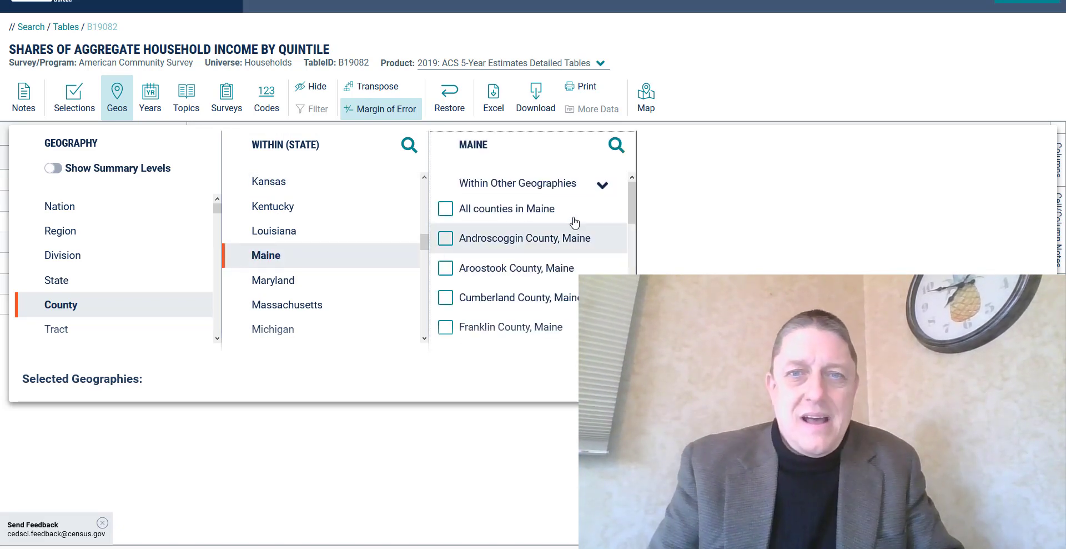
{"action": "left_click_drag", "start_coordinate": [631, 197], "coordinate": [637, 253]}
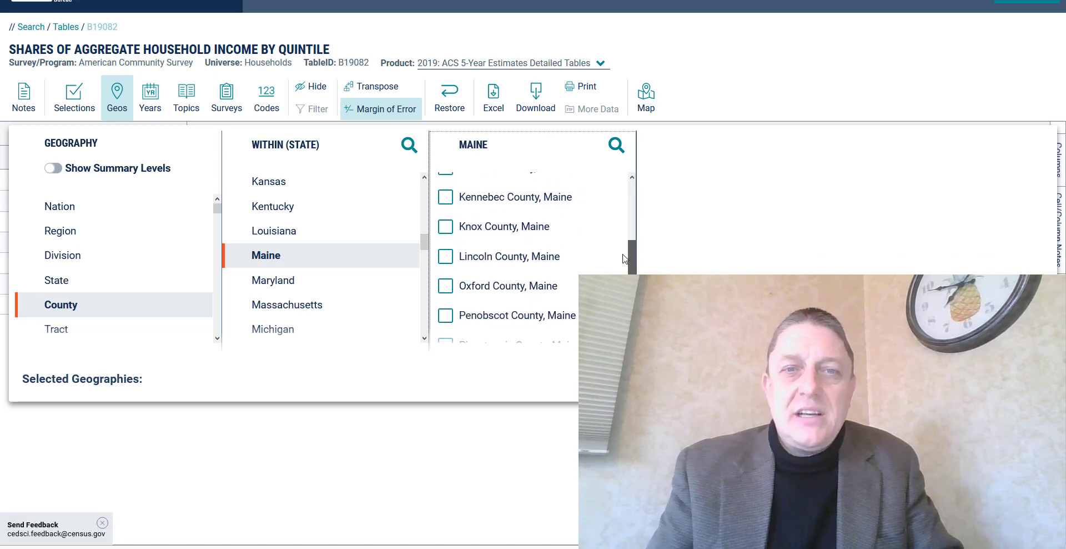
{"action": "left_click", "coordinate": [446, 197]}
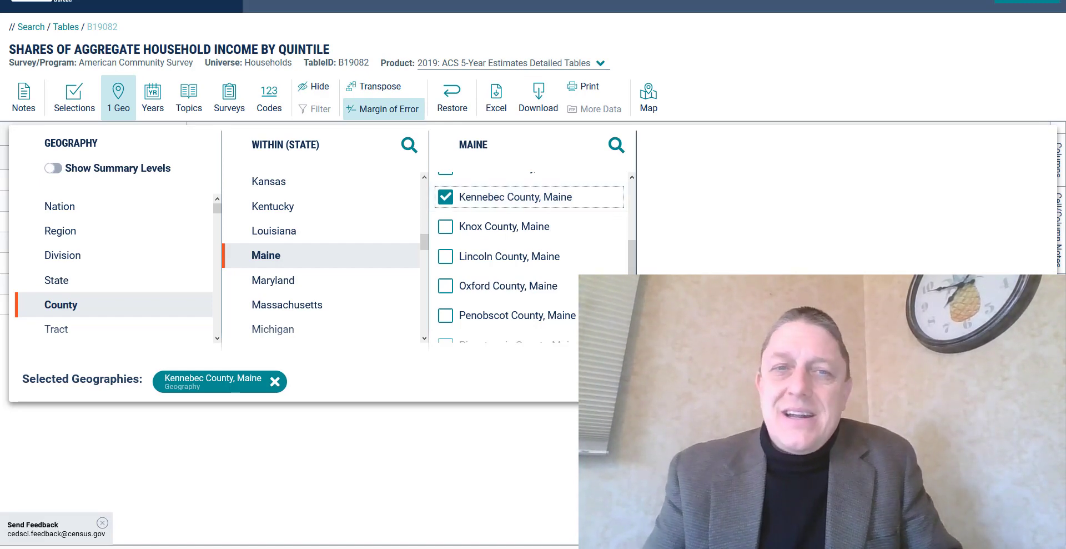
{"action": "left_click", "coordinate": [655, 455]}
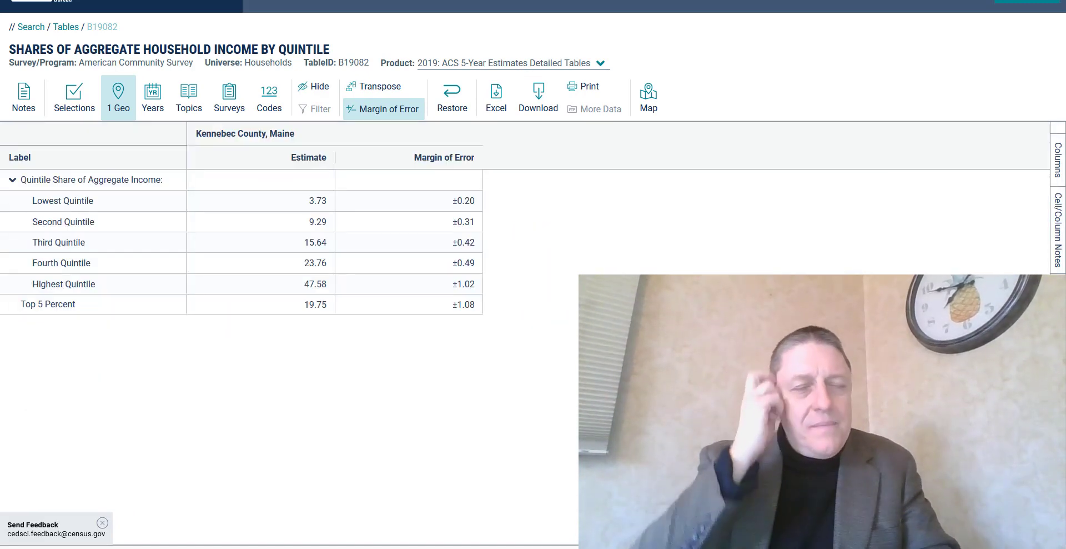
- Copy the five quintile estimates for Kennebec County, without labels, and switch to the Excel sheet
{"action": "left_click", "coordinate": [86, 204]}
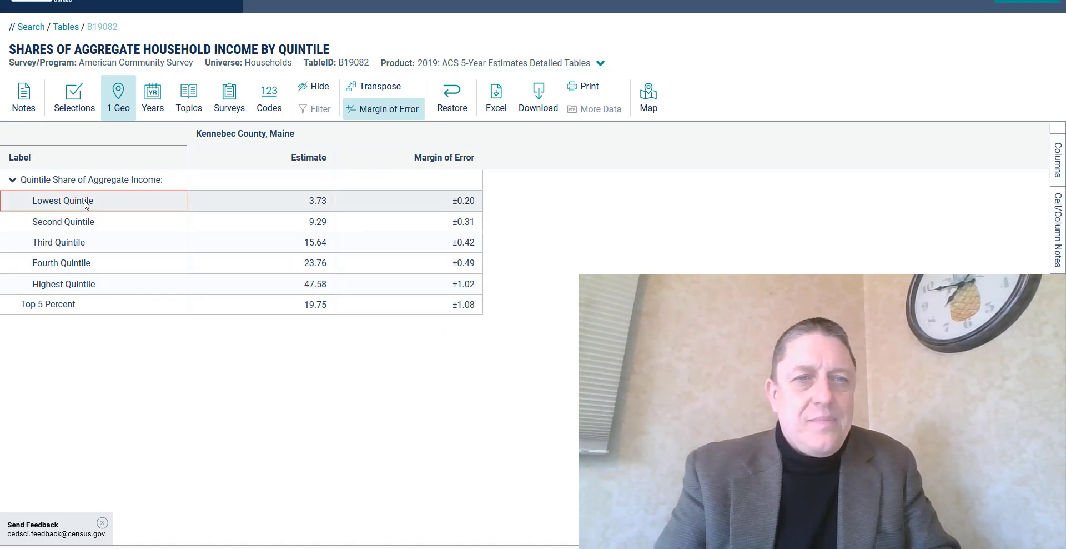
{"action": "left_click_drag", "start_coordinate": [279, 230], "coordinate": [294, 284]}
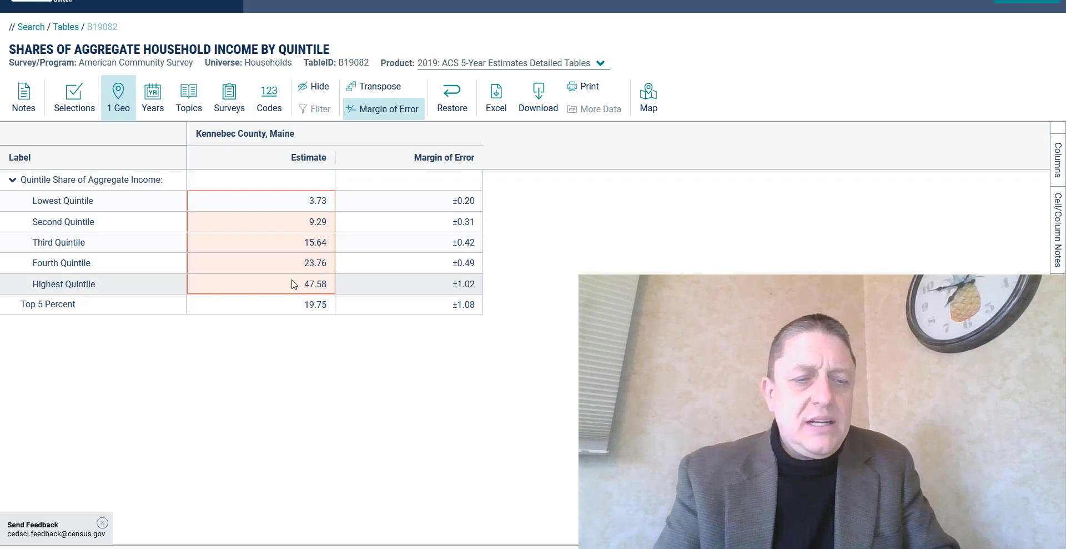
{"action": "key", "text": "ctrl+c"}
{"action": "key", "text": "alt+Tab"}
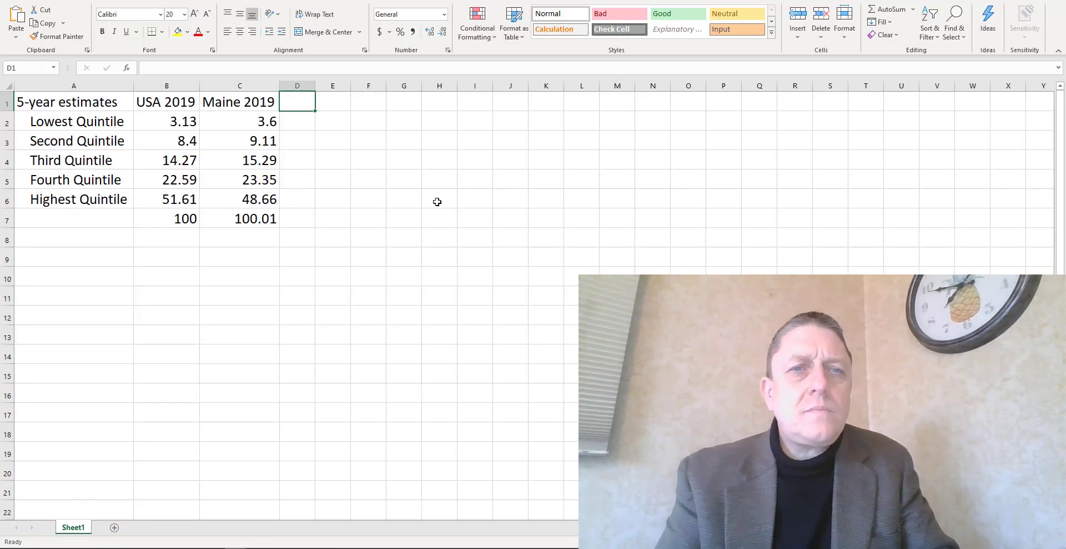
- Enter "Kennebec County 2019" as the column header in cell D1
{"action": "type", "text": "Kenne"}
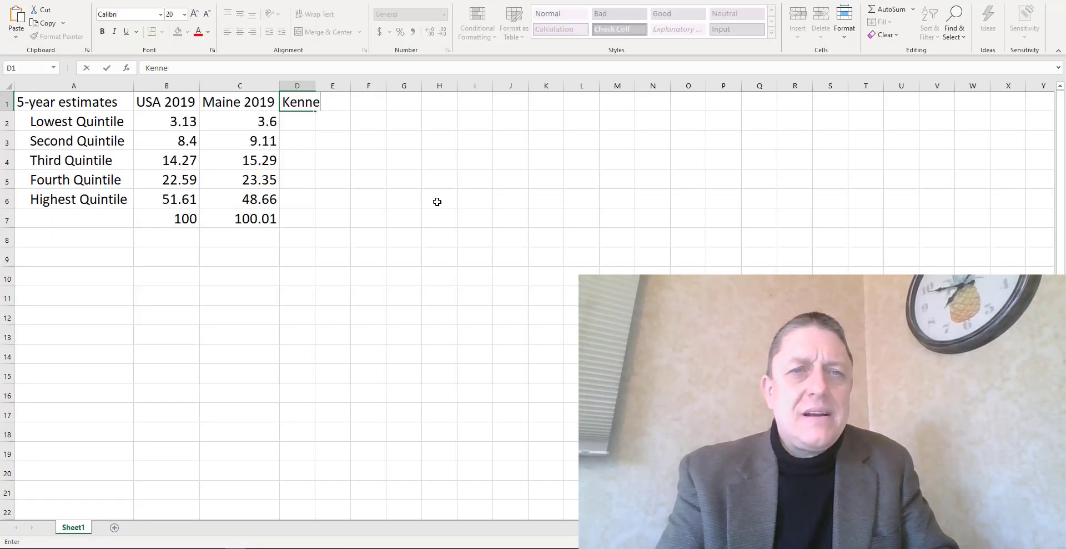
{"action": "type", "text": "bec County 2019"}
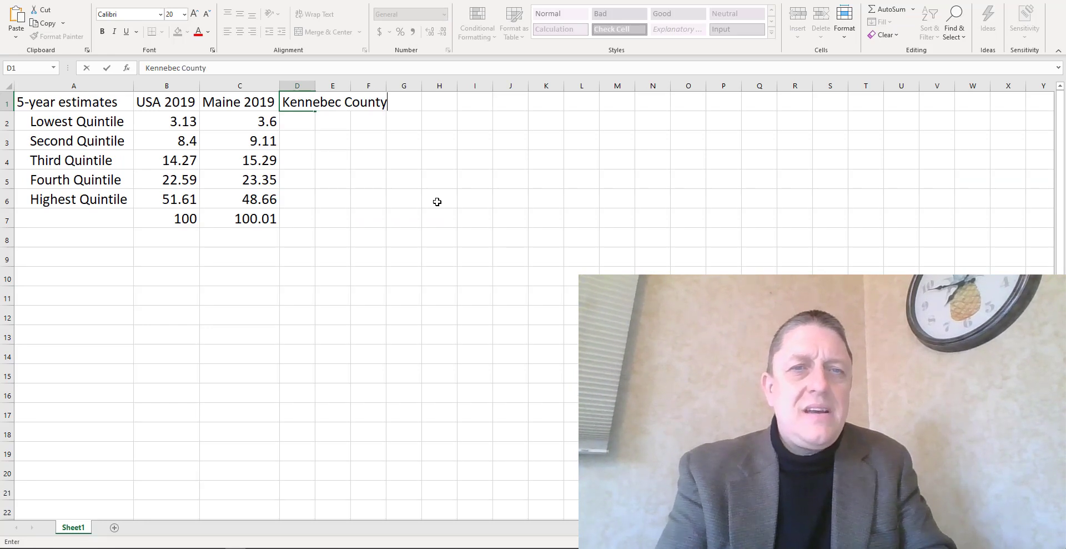
{"action": "key", "text": "Return"}
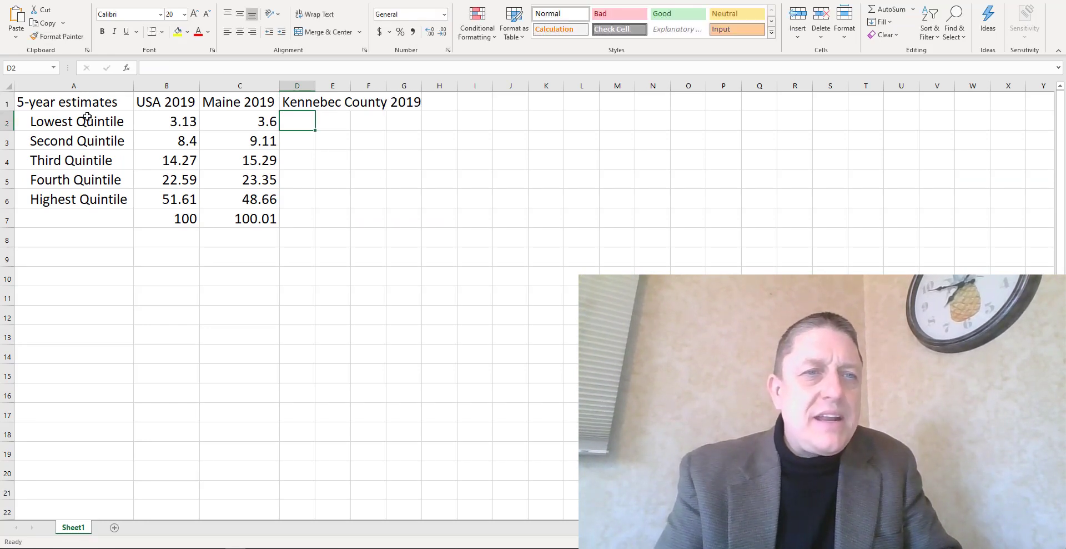
- Make the "5-year estimates" heading in A1 bold and fit column D's width to its header
{"action": "left_click", "coordinate": [81, 105]}
{"action": "key", "text": "ctrl+b"}
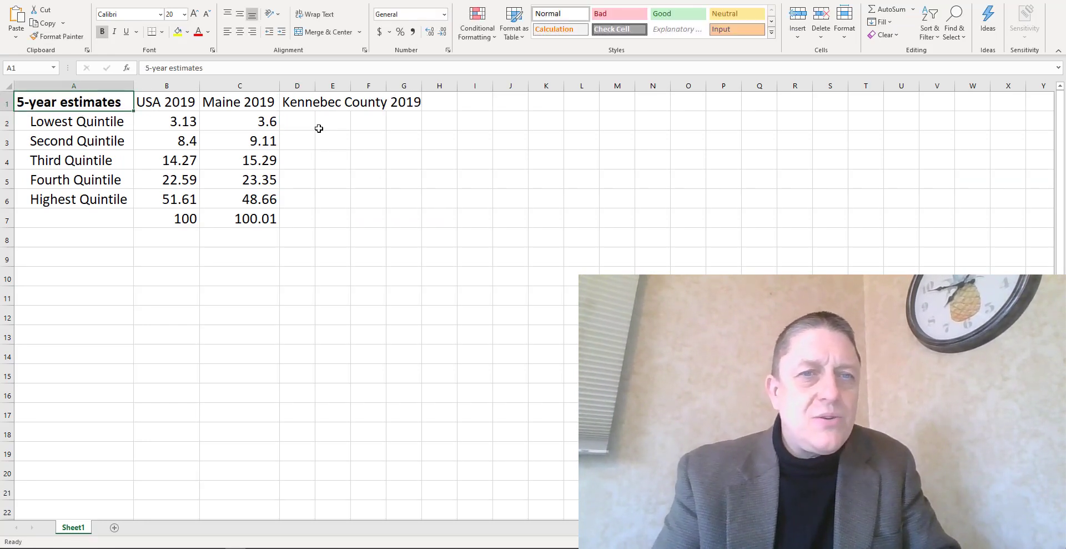
{"action": "left_click", "coordinate": [295, 122]}
{"action": "double_click", "coordinate": [315, 86]}
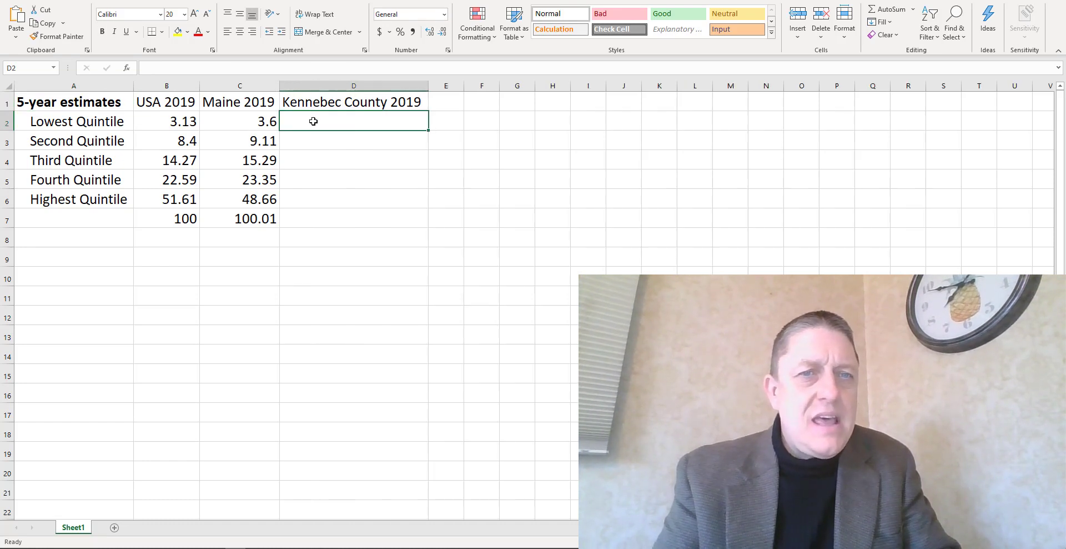
- Paste the copied Kennebec County quintile estimates into D2:D6, ending on the empty total cell D7
{"action": "key", "text": "ctrl+v"}
{"action": "key", "text": "Down"}
{"action": "key", "text": "Down"}
{"action": "key", "text": "Down"}
{"action": "key", "text": "Down"}
{"action": "key", "text": "Down"}
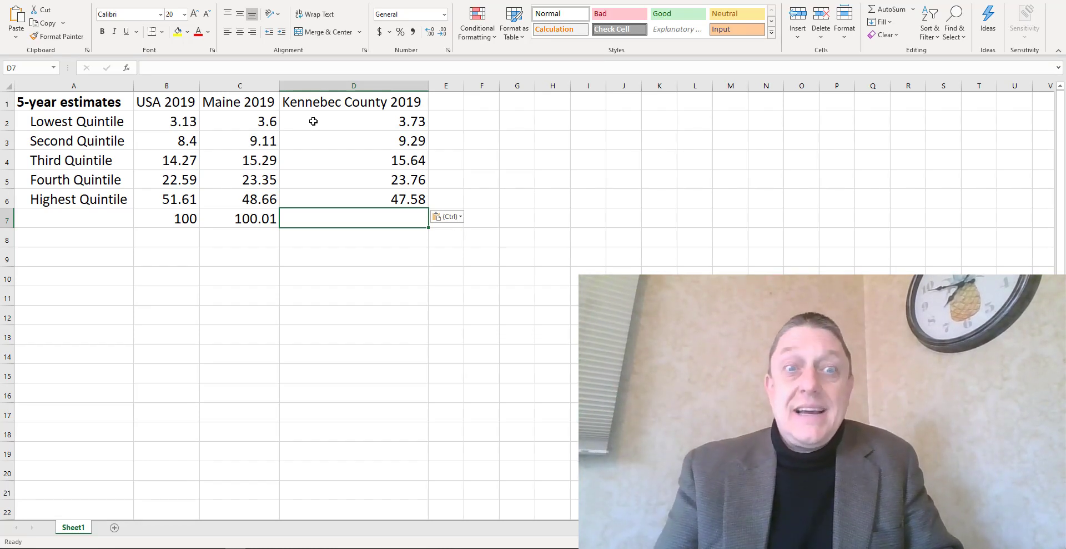
- Copy Maine's total formula from C7 into D7 to total the Kennebec County shares
{"action": "key", "text": "Left"}
{"action": "key", "text": "ctrl+c"}
{"action": "key", "text": "Right"}
{"action": "key", "text": "ctrl+v"}
{"action": "key", "text": "Down"}
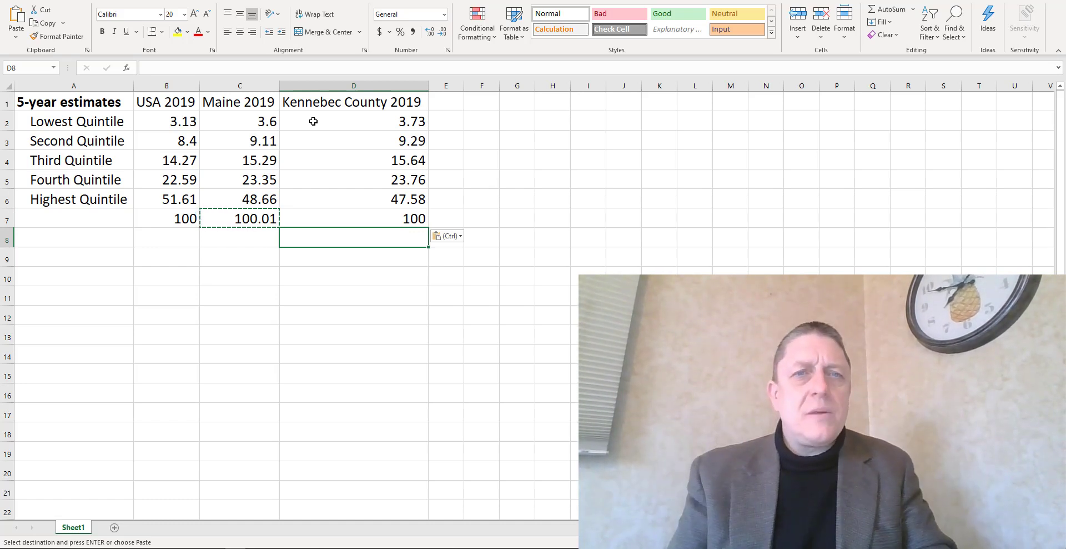
- Switch to the census table in the browser and compare Kennebec County's 2019 ACS 1-Year and 5-Year estimates, ending on the 1-Year product
{"action": "key", "text": "alt+Tab"}
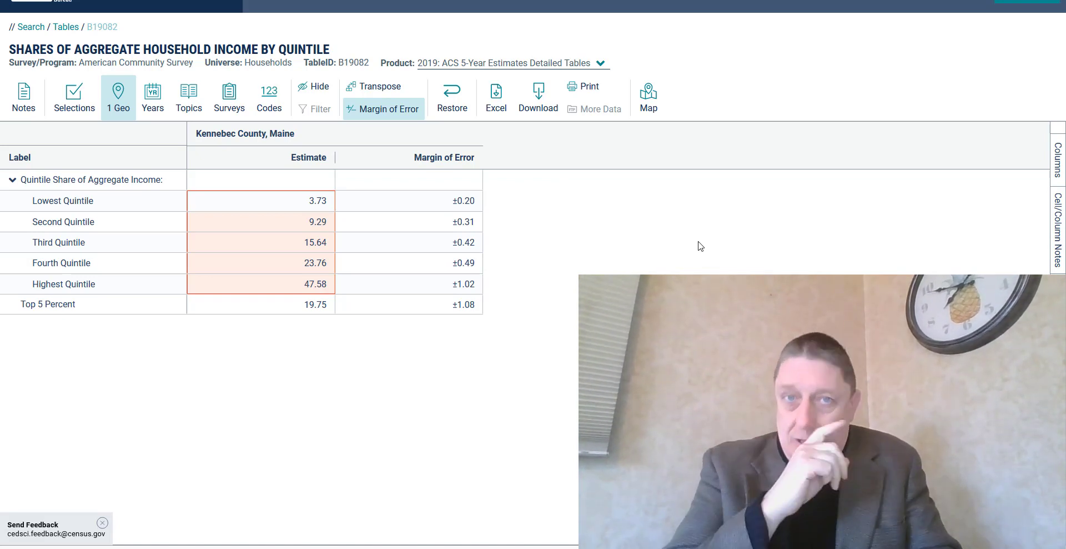
{"action": "left_click", "coordinate": [527, 65]}
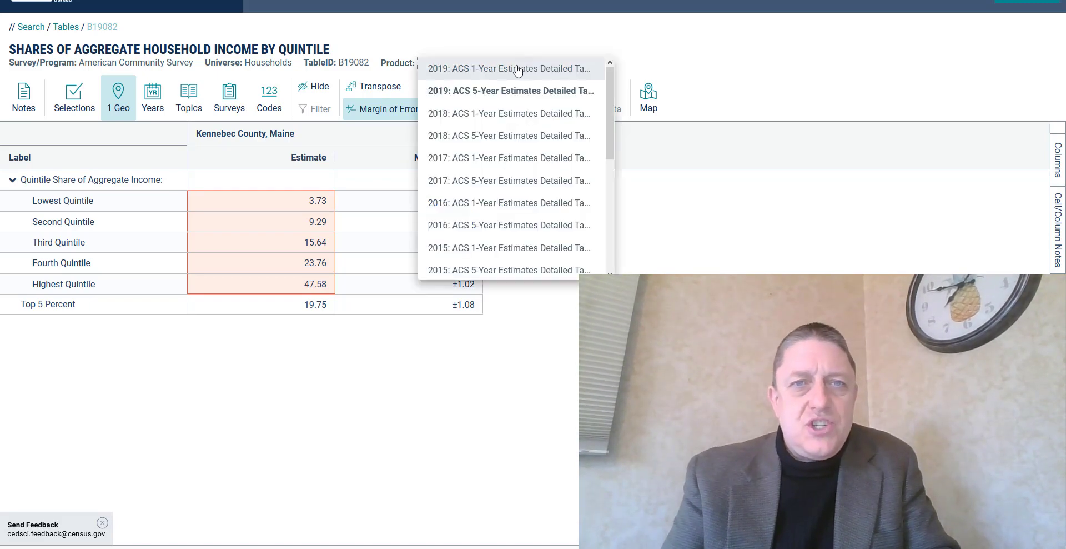
{"action": "left_click", "coordinate": [518, 69]}
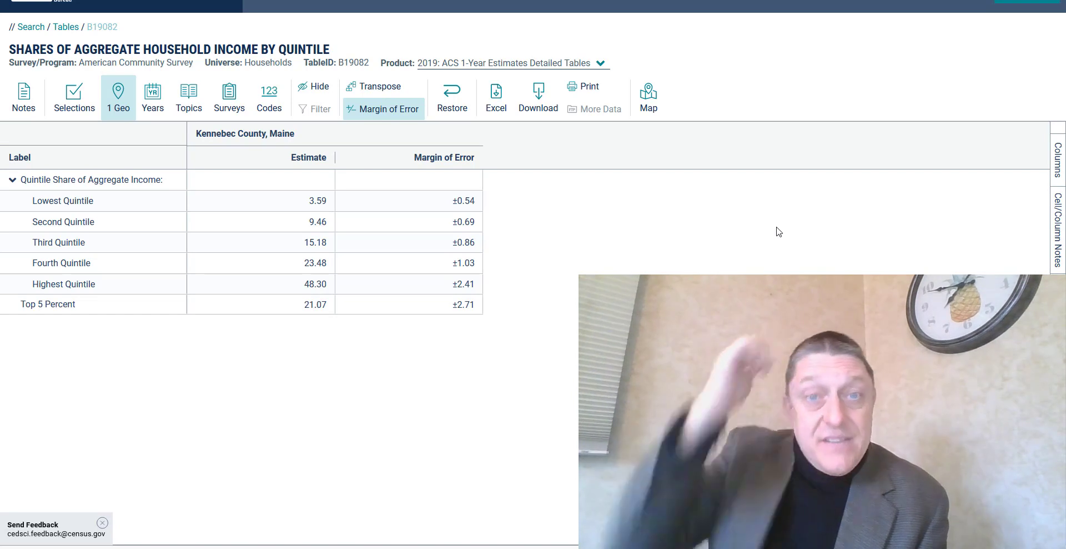
{"action": "left_click", "coordinate": [561, 68]}
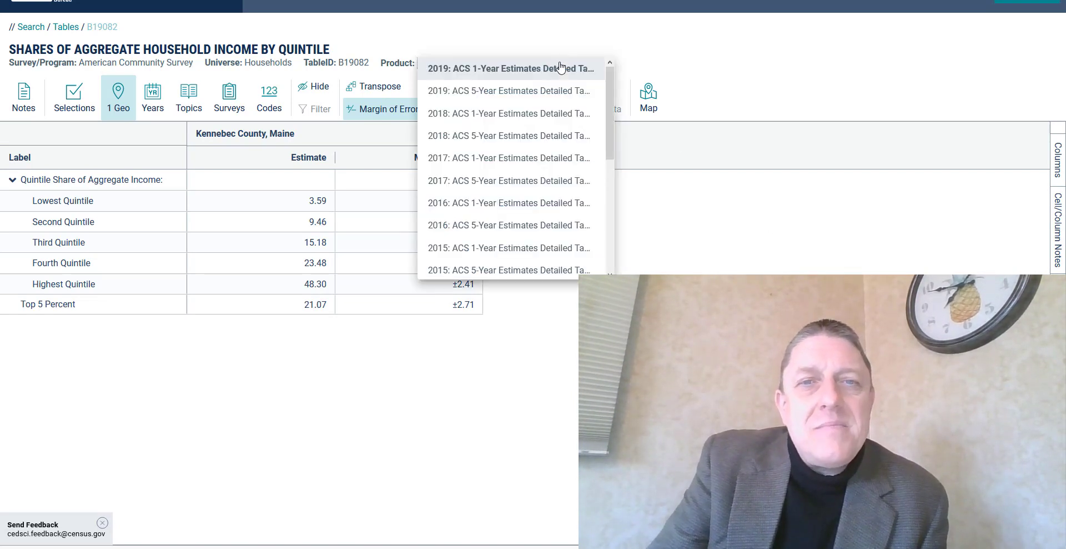
{"action": "left_click", "coordinate": [536, 91]}
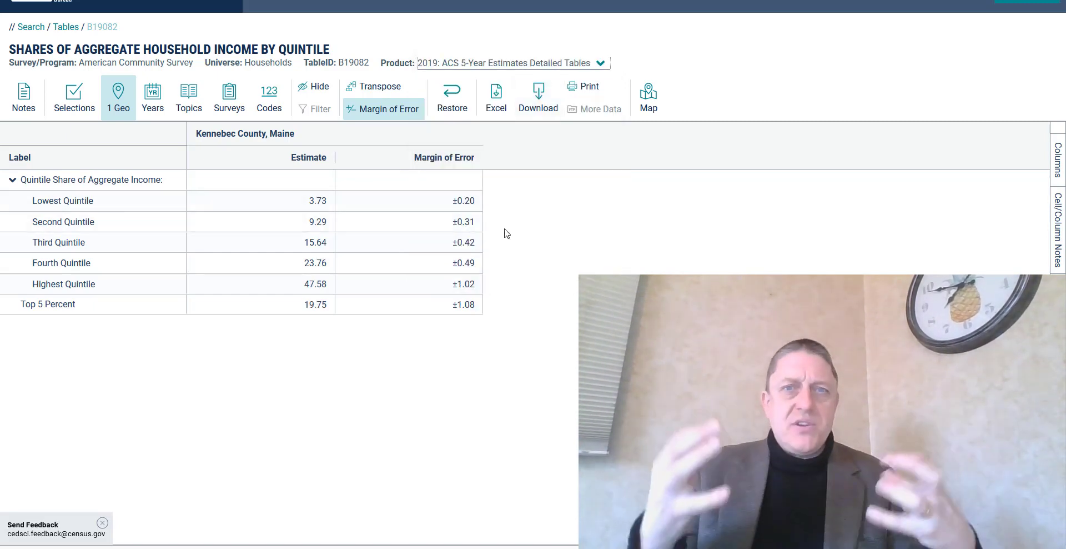
{"action": "left_click", "coordinate": [548, 63]}
{"action": "left_click", "coordinate": [546, 68]}
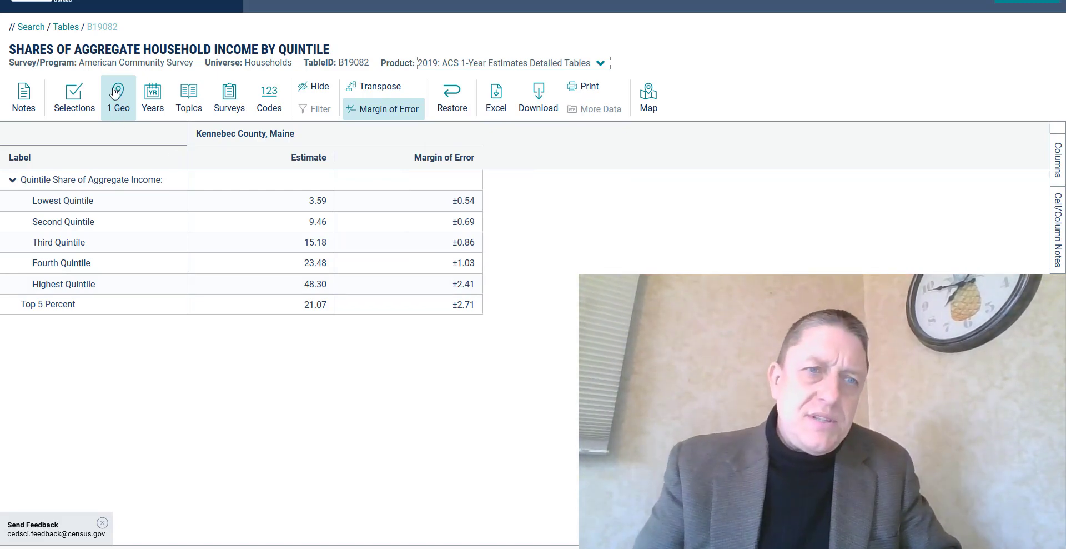
- Clear all selected geographies from the Kennebec County table and confirm the clearing
{"action": "left_click", "coordinate": [115, 92]}
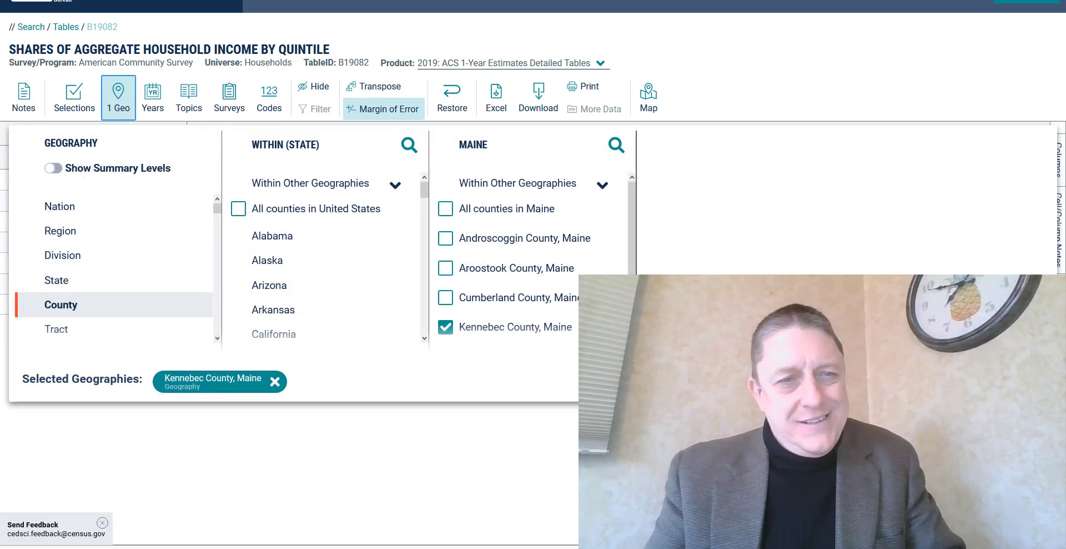
{"action": "left_click", "coordinate": [939, 381]}
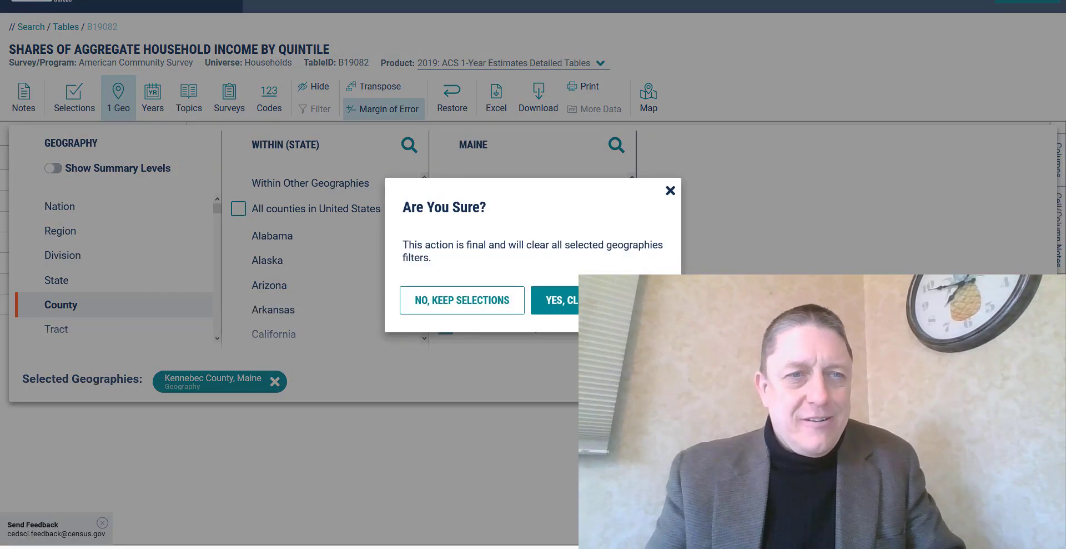
{"action": "left_click", "coordinate": [569, 304]}
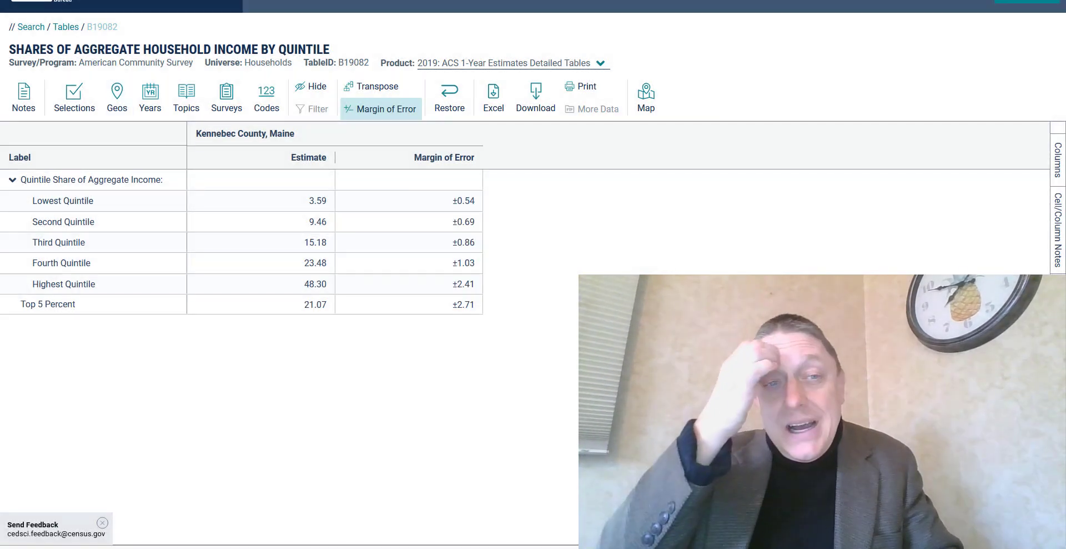
{"action": "left_click", "coordinate": [119, 107]}
{"action": "left_click", "coordinate": [955, 379]}
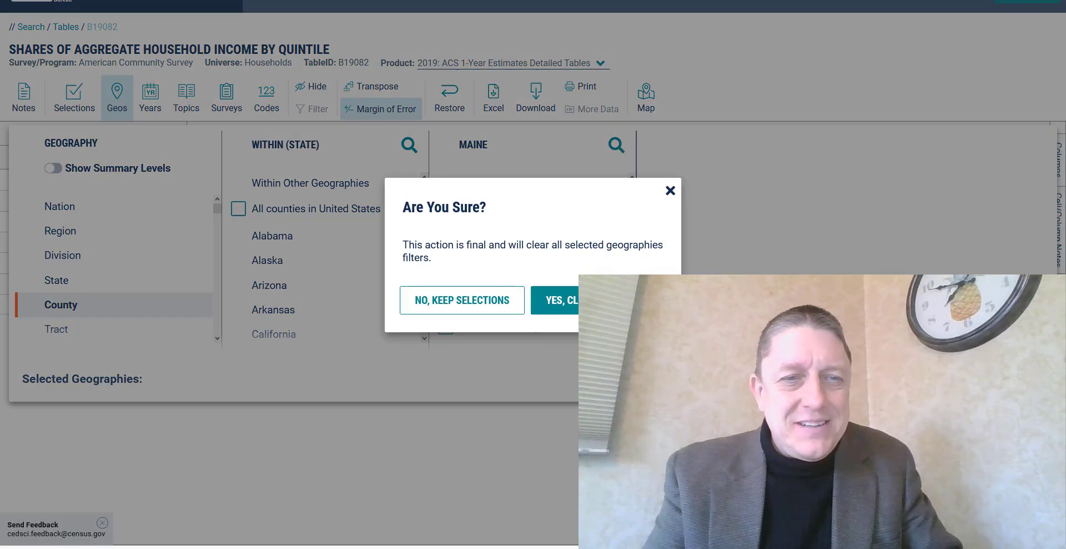
{"action": "left_click", "coordinate": [554, 300]}
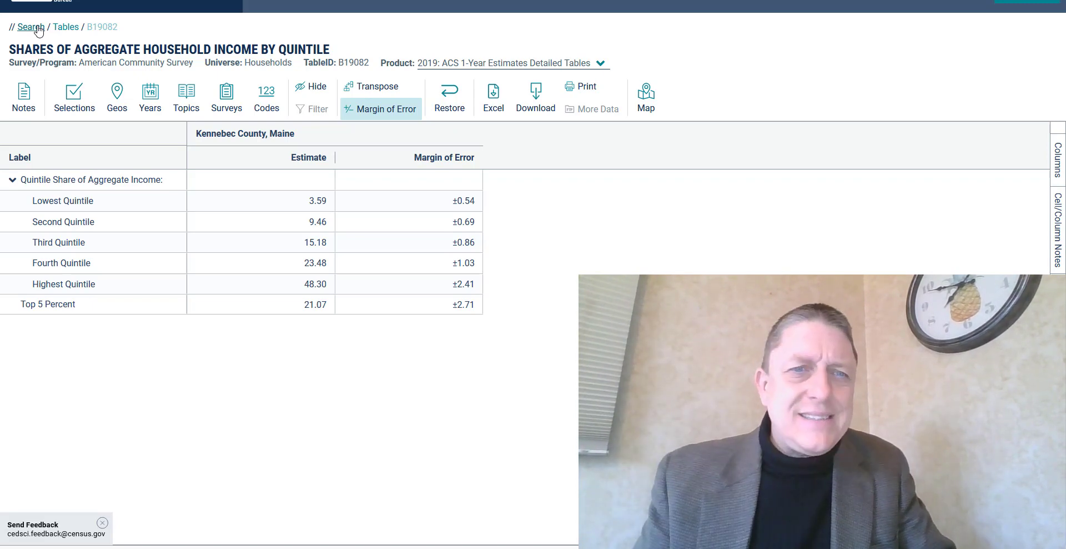
- Return to the census search page, search for "quintile" and open table B19082, Shares of Aggregate Household Income by Quintile
{"action": "left_click", "coordinate": [38, 31]}
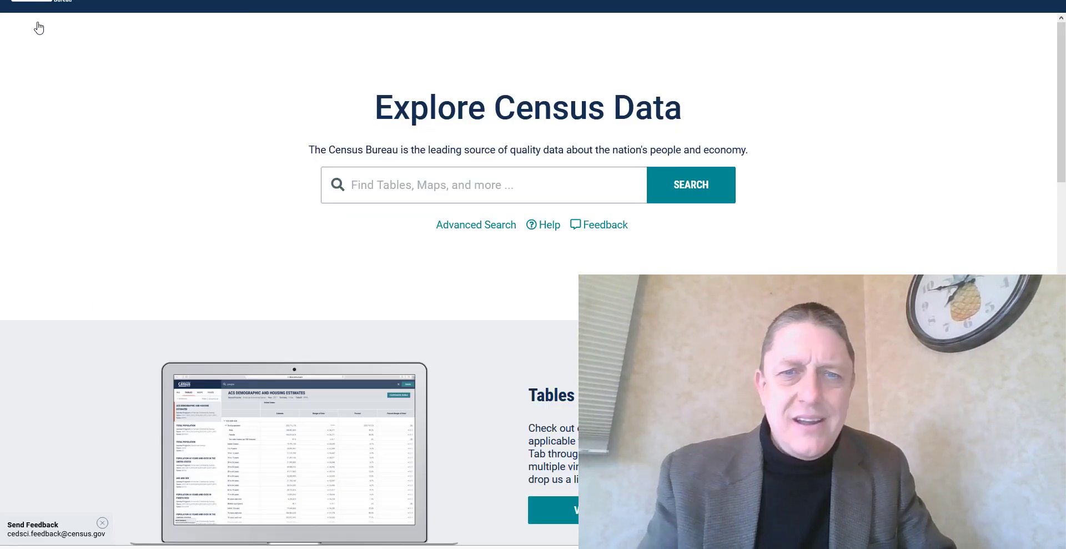
{"action": "left_click", "coordinate": [432, 180]}
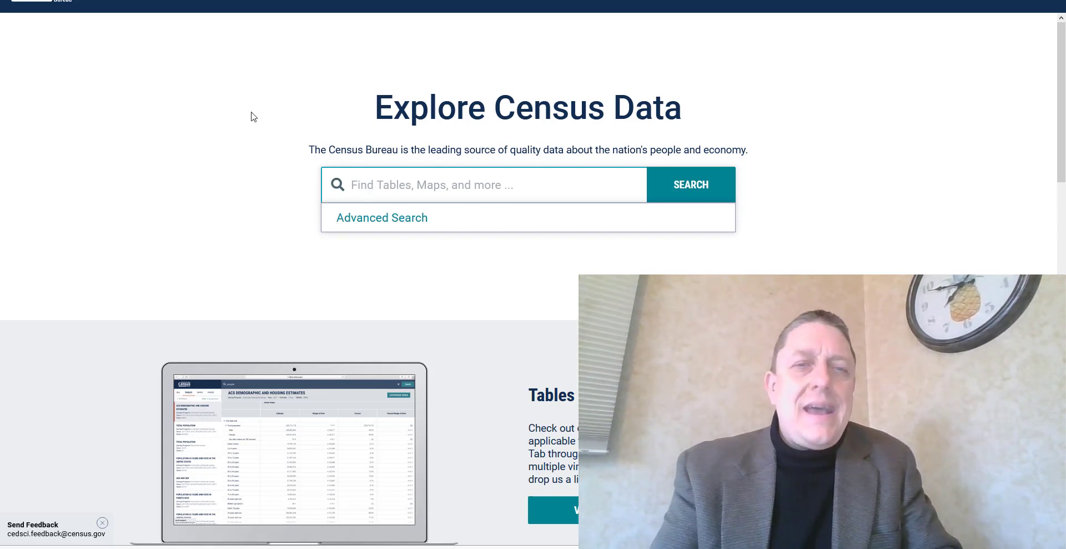
{"action": "type", "text": "quintile"}
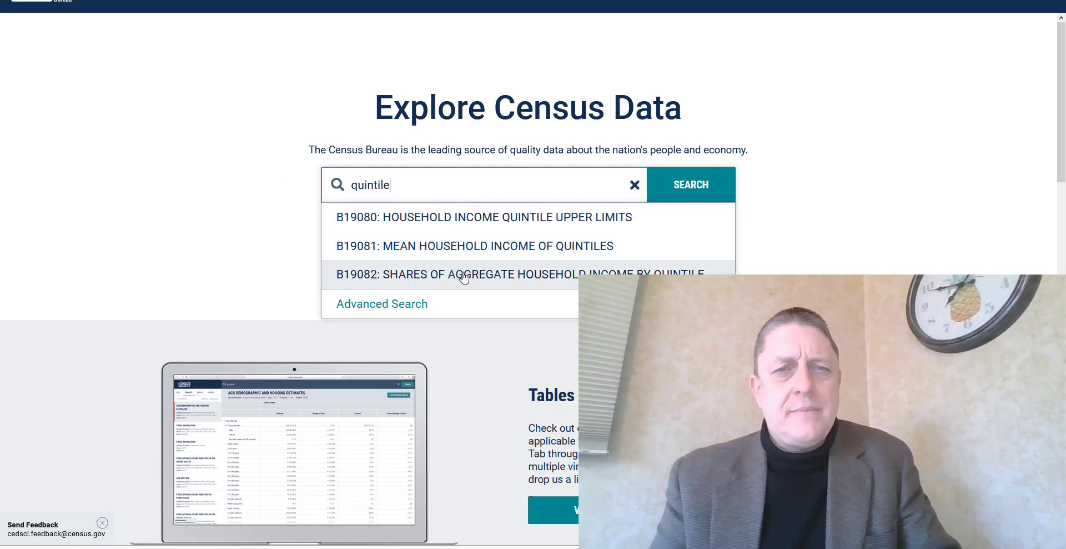
{"action": "left_click", "coordinate": [464, 278]}
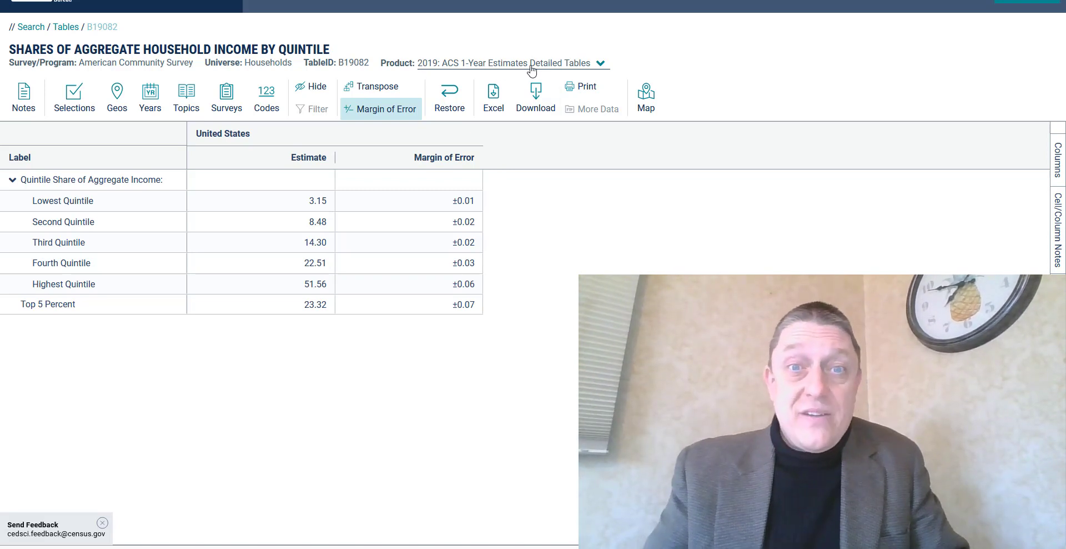
- Select Portland city within Maine as the table's geography at the Place level
{"action": "left_click", "coordinate": [123, 99]}
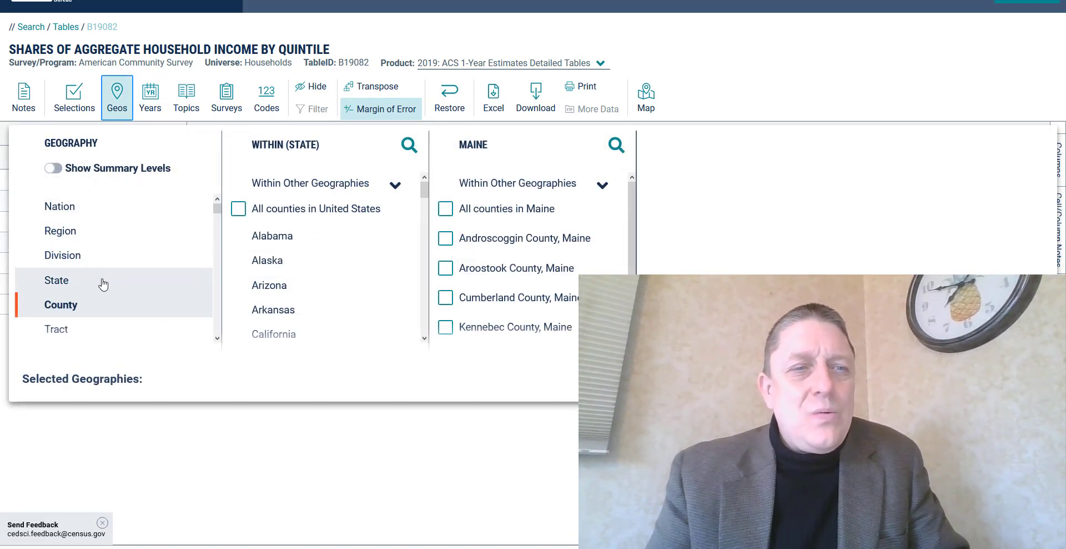
{"action": "left_click_drag", "start_coordinate": [217, 209], "coordinate": [218, 246]}
{"action": "left_click", "coordinate": [129, 247]}
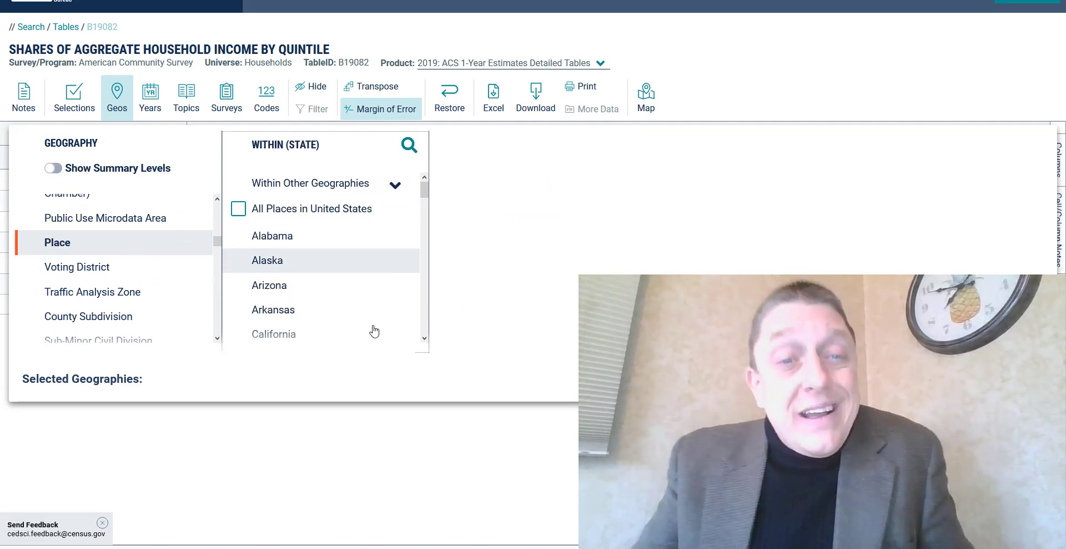
{"action": "scroll", "coordinate": [427, 315], "scroll_direction": "down", "scroll_amount": 8}
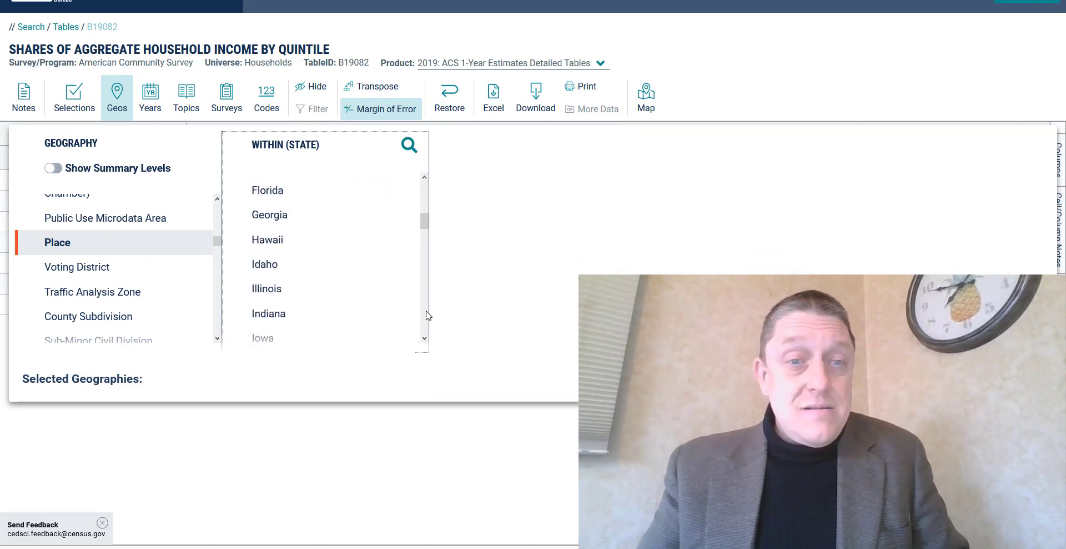
{"action": "left_click", "coordinate": [321, 254]}
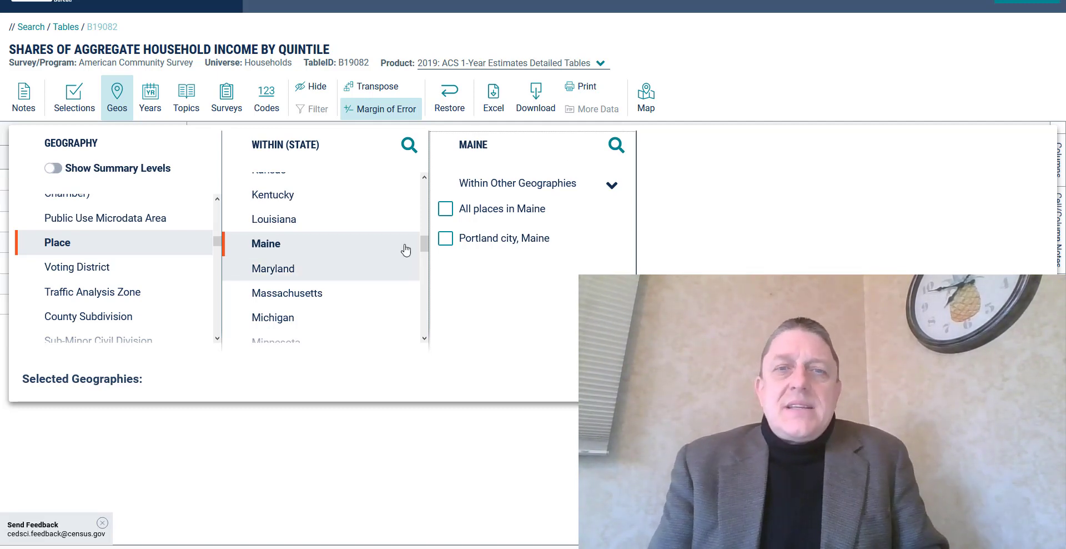
{"action": "left_click", "coordinate": [446, 238]}
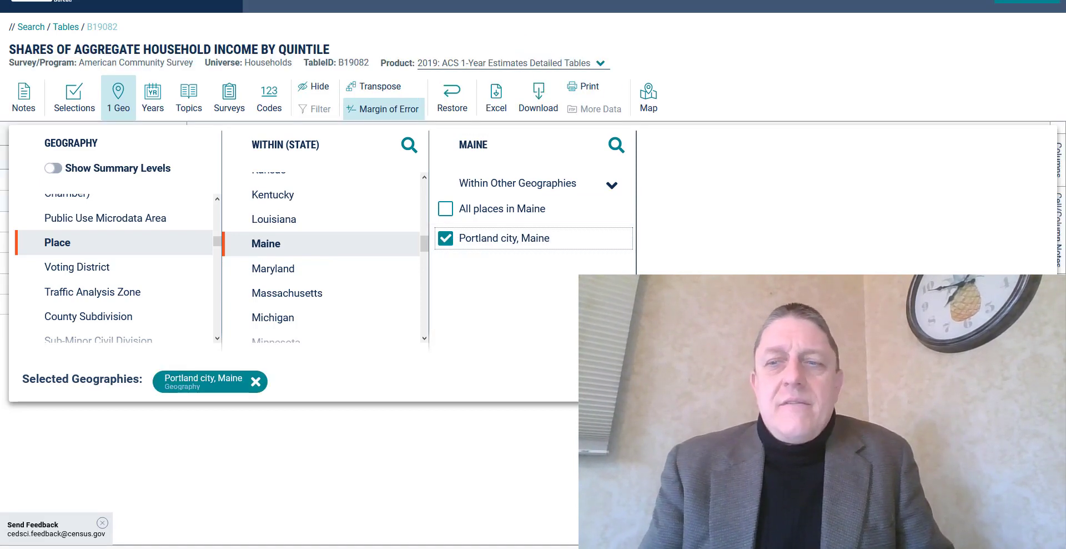
- Close the geography selection and set the table's product to 2019: ACS 5-Year Estimates Detailed Tables
{"action": "left_click", "coordinate": [119, 98]}
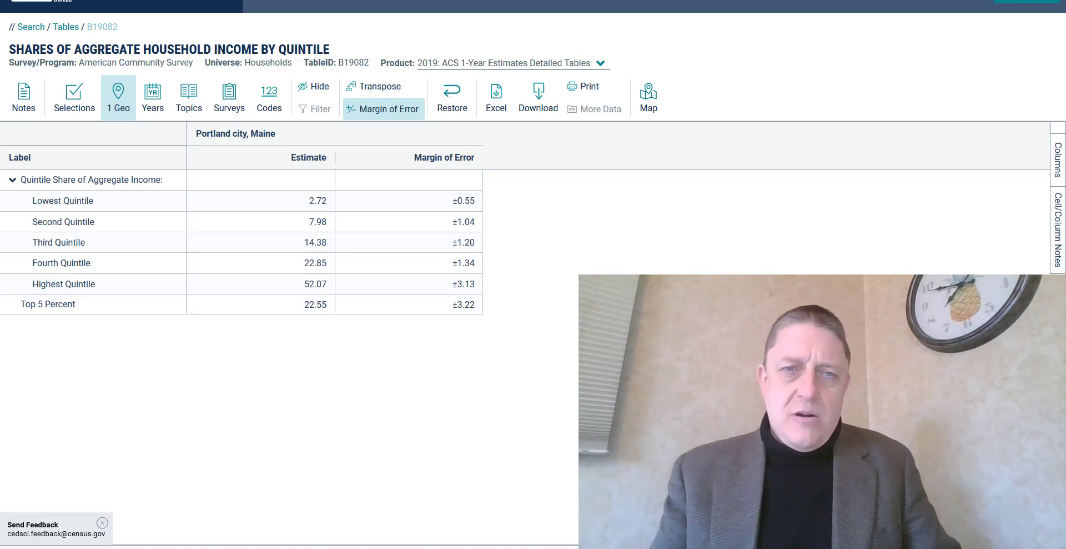
{"action": "left_click", "coordinate": [575, 65]}
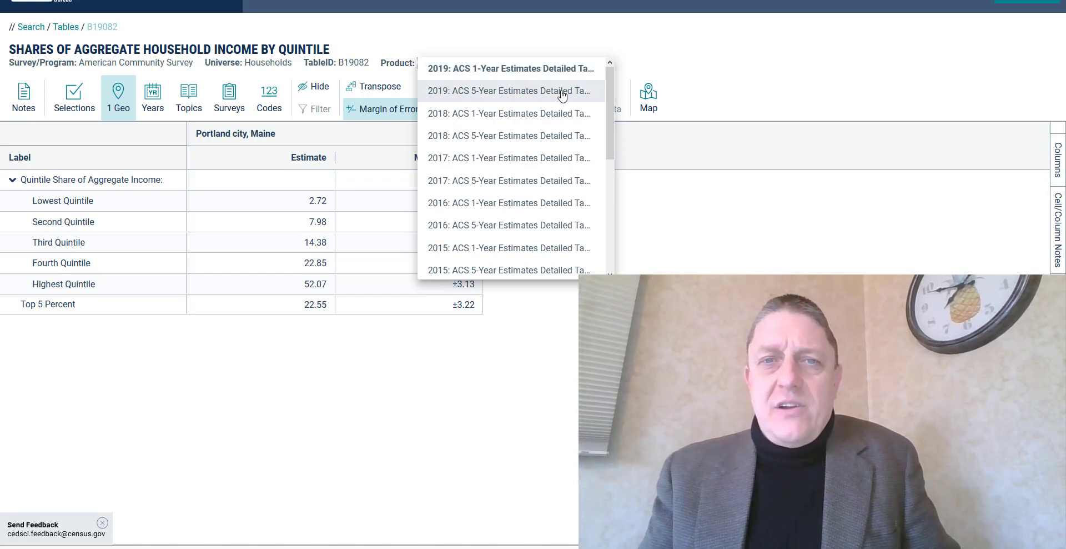
{"action": "left_click", "coordinate": [563, 93]}
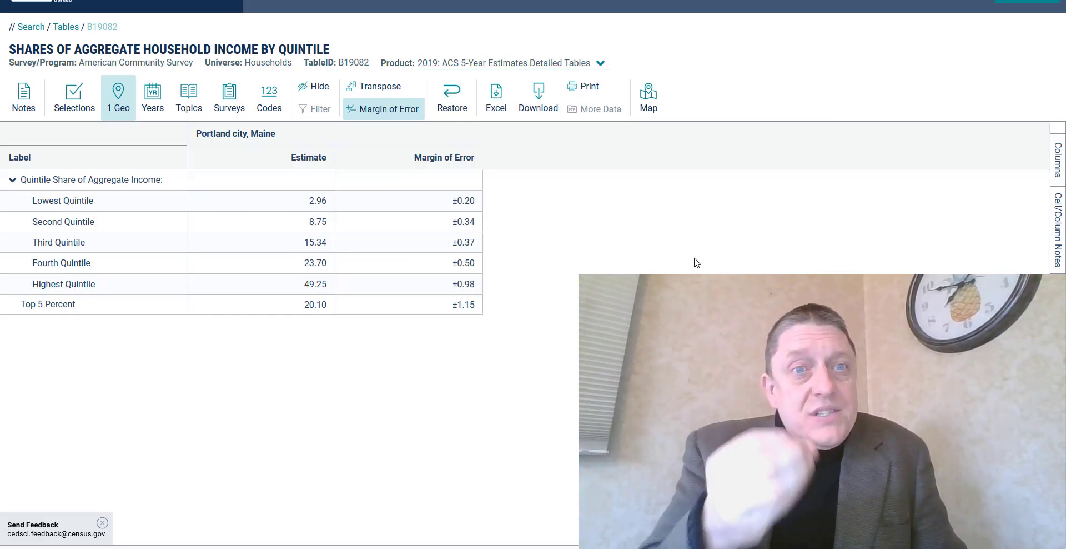
- Clear the Portland city geography from the quintile table, confirm the clearing, and reopen the geography selection
{"action": "left_click", "coordinate": [119, 102]}
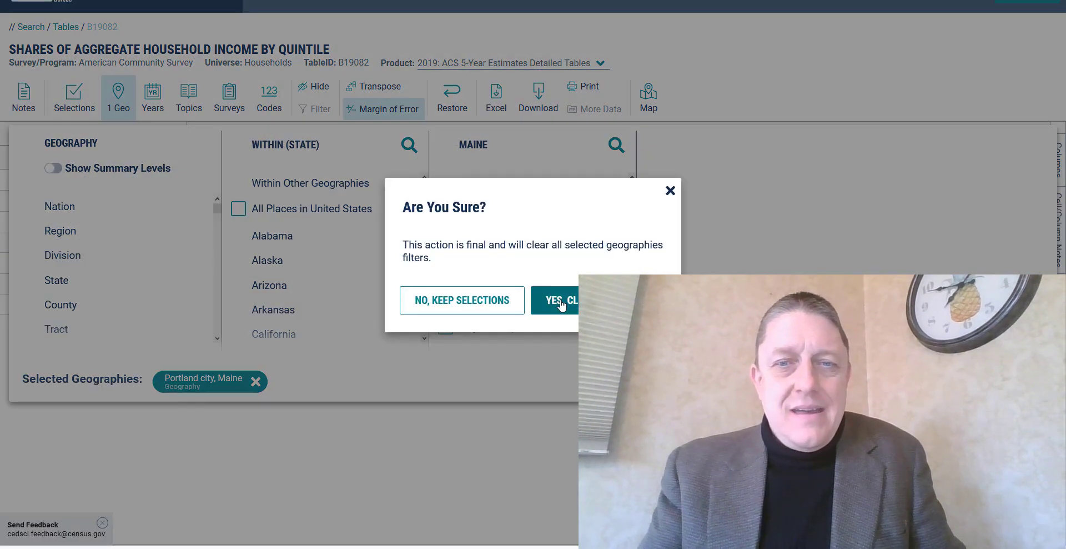
{"action": "left_click", "coordinate": [565, 304]}
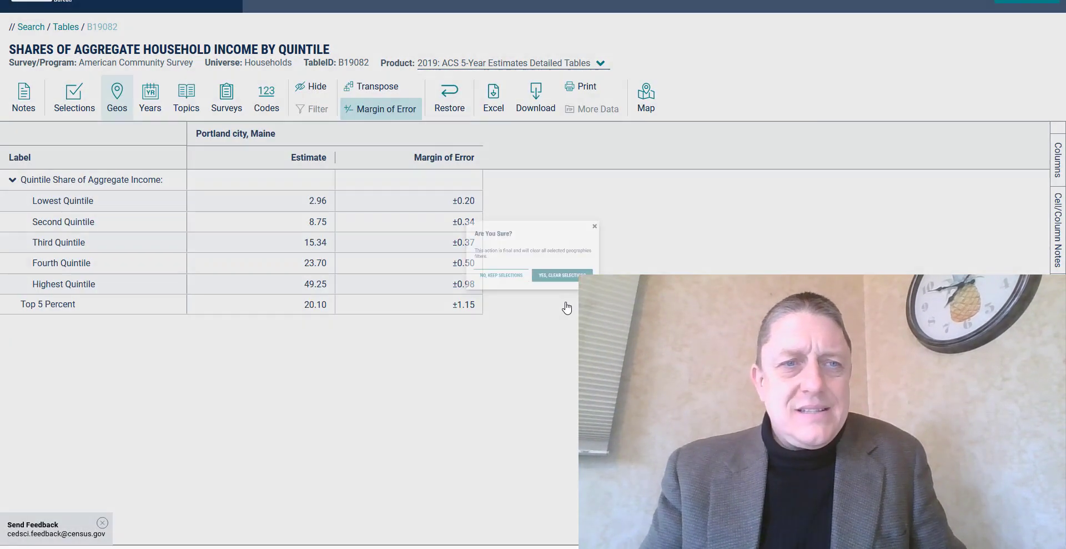
{"action": "left_click", "coordinate": [118, 100]}
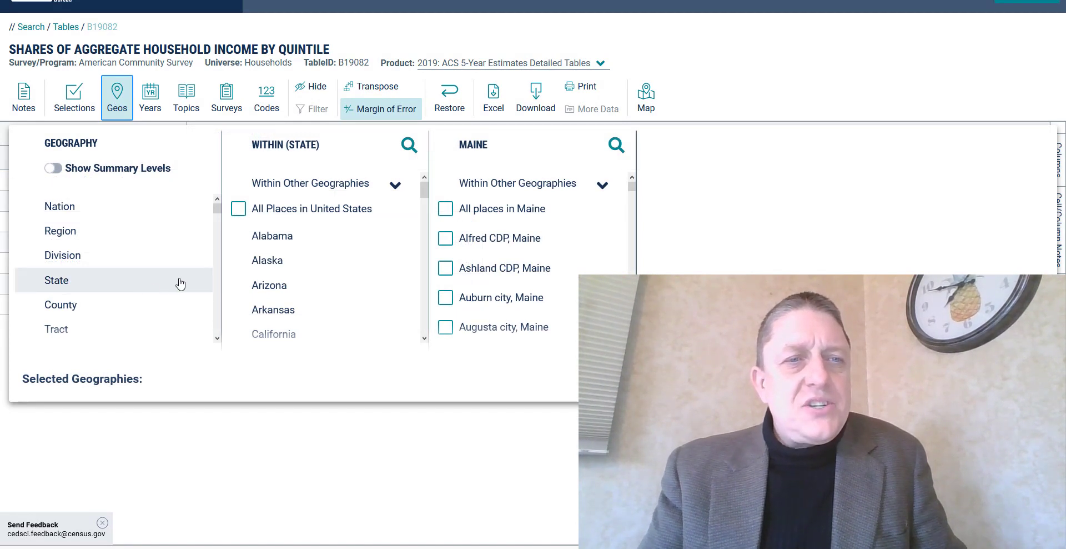
- Look through the list of Maine geographies at the Place level, then clear the geography filters and close the selection
{"action": "scroll", "coordinate": [214, 284], "scroll_direction": "down", "scroll_amount": 5}
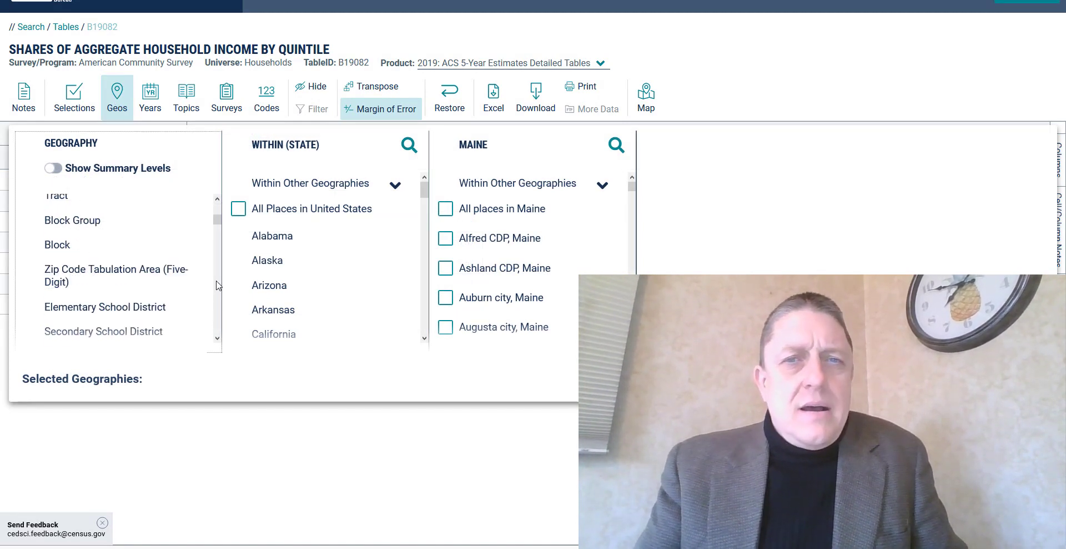
{"action": "scroll", "coordinate": [218, 284], "scroll_direction": "down", "scroll_amount": 3}
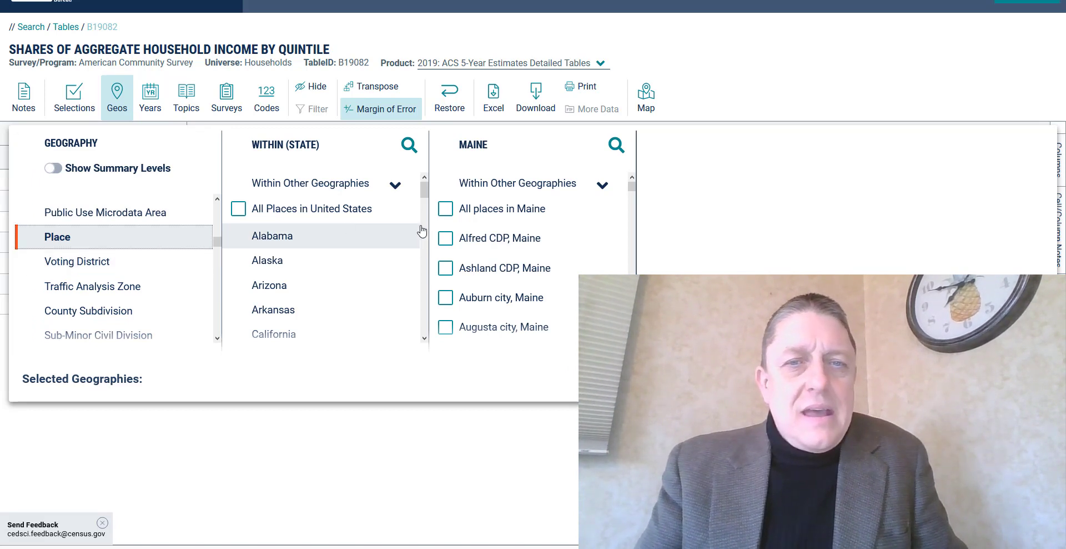
{"action": "left_click_drag", "start_coordinate": [424, 191], "coordinate": [423, 249]}
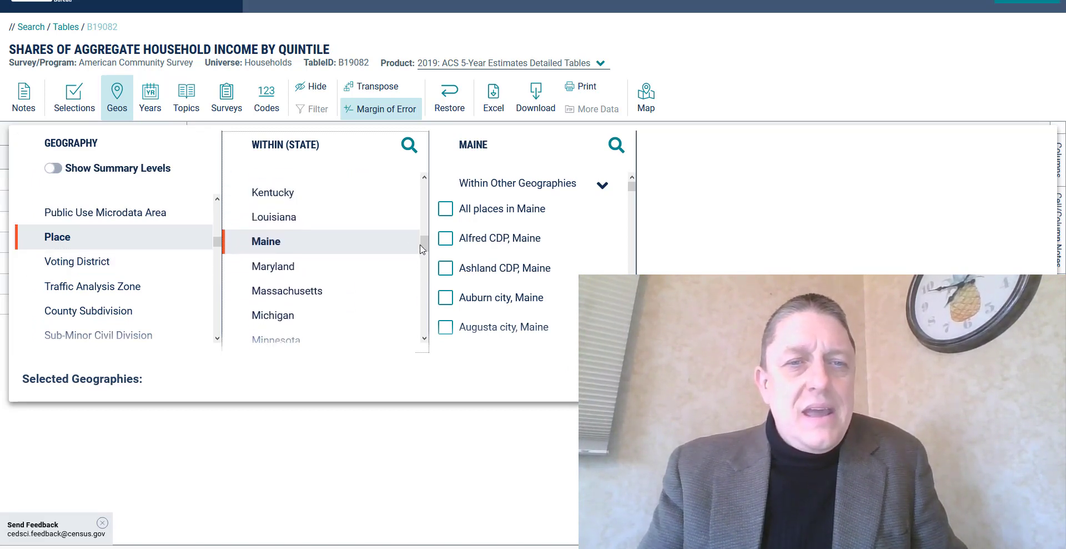
{"action": "left_click", "coordinate": [392, 243]}
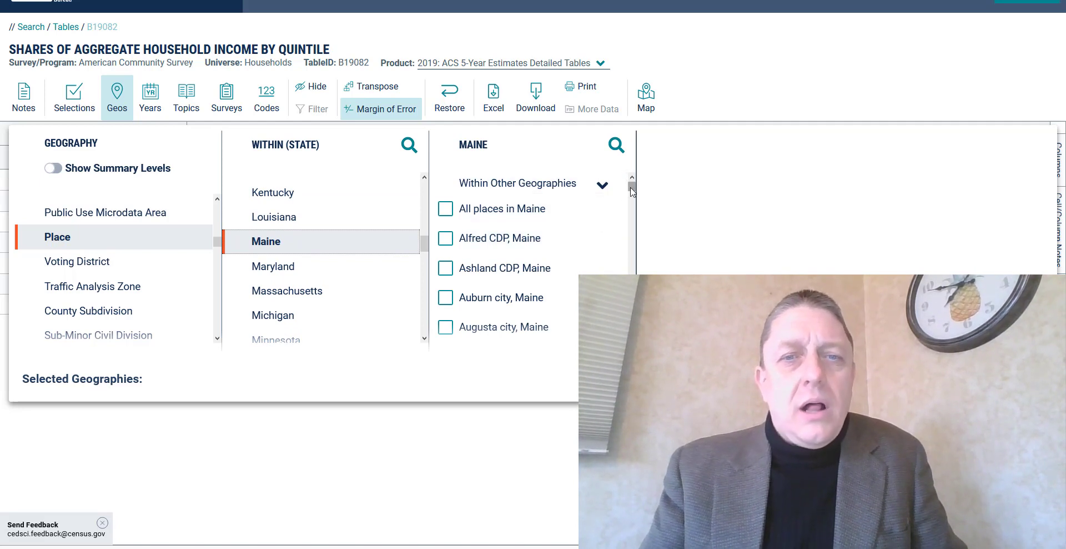
{"action": "left_click_drag", "start_coordinate": [632, 188], "coordinate": [631, 263]}
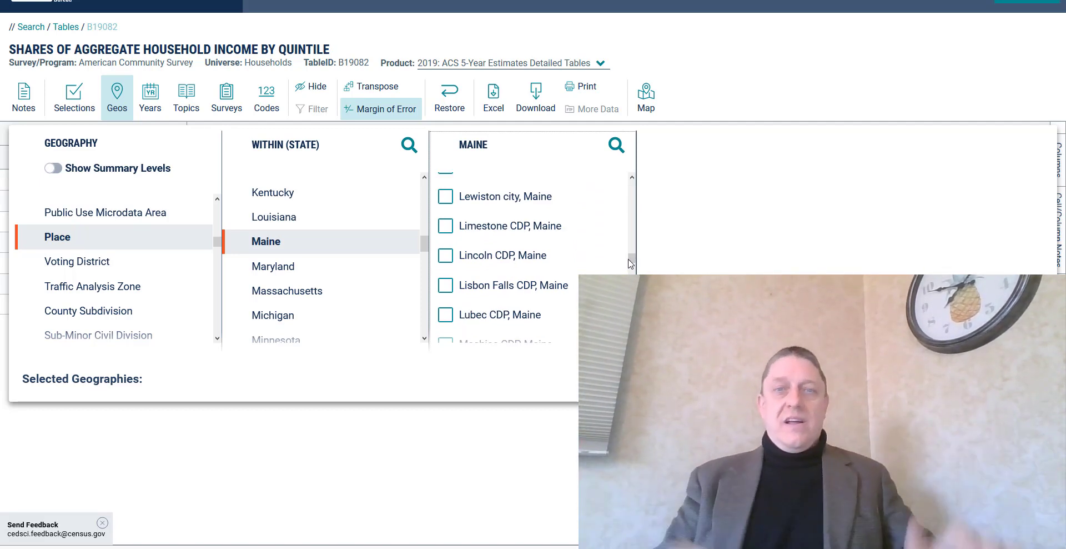
{"action": "scroll", "coordinate": [631, 245], "scroll_direction": "up", "scroll_amount": 3}
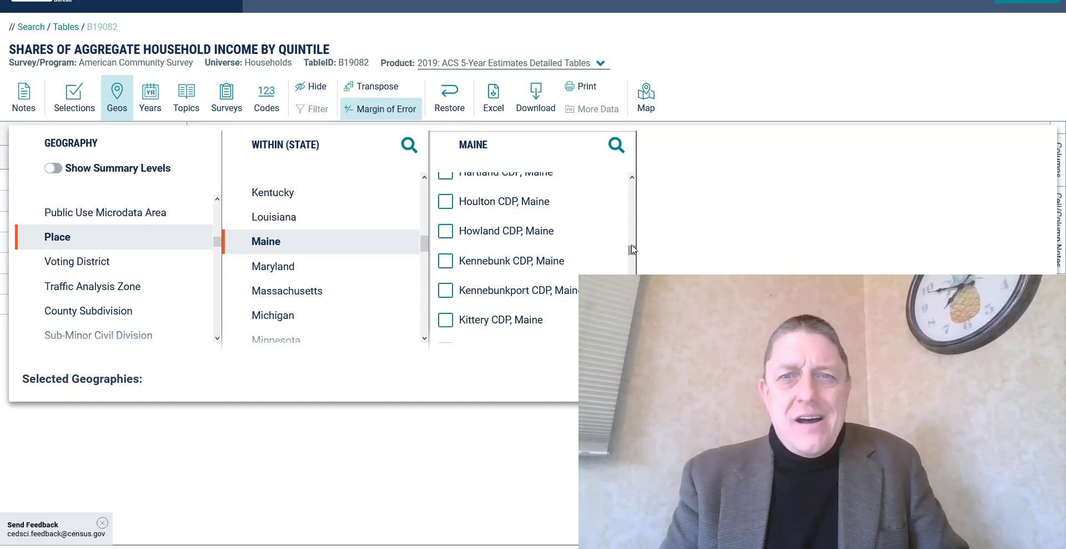
{"action": "left_click", "coordinate": [632, 177]}
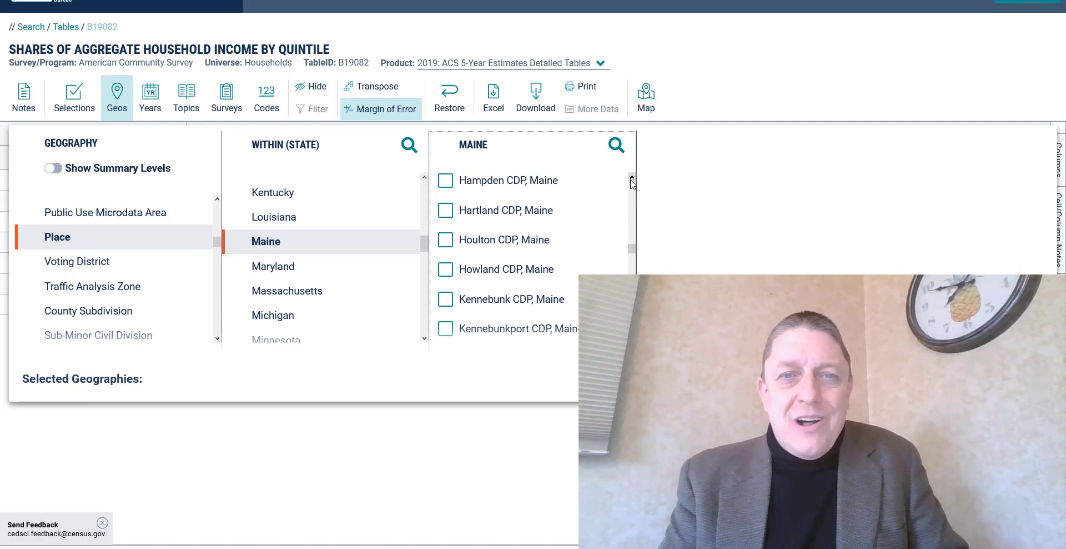
{"action": "left_click", "coordinate": [632, 178]}
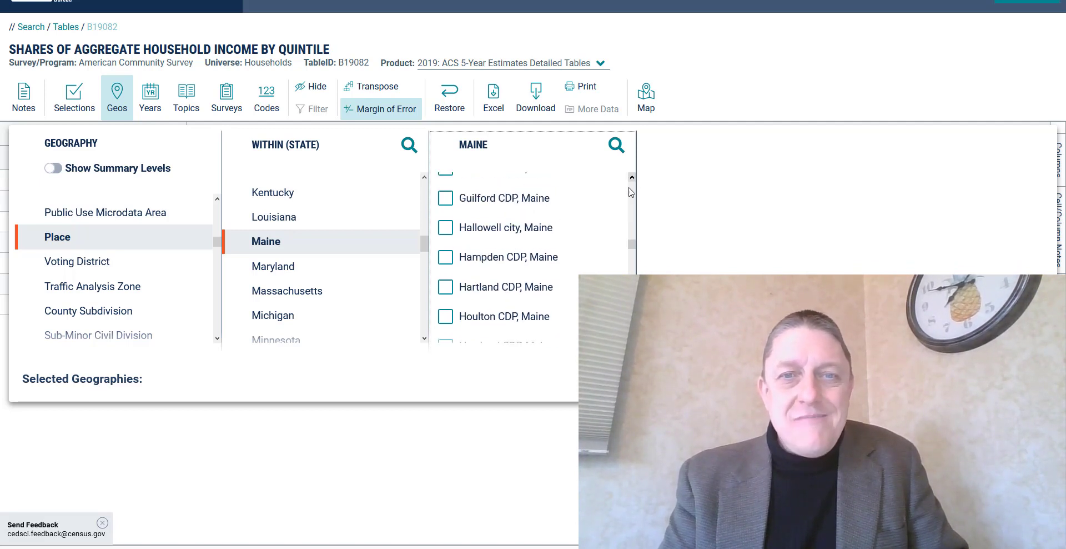
{"action": "scroll", "coordinate": [533, 255], "scroll_direction": "down", "scroll_amount": 1}
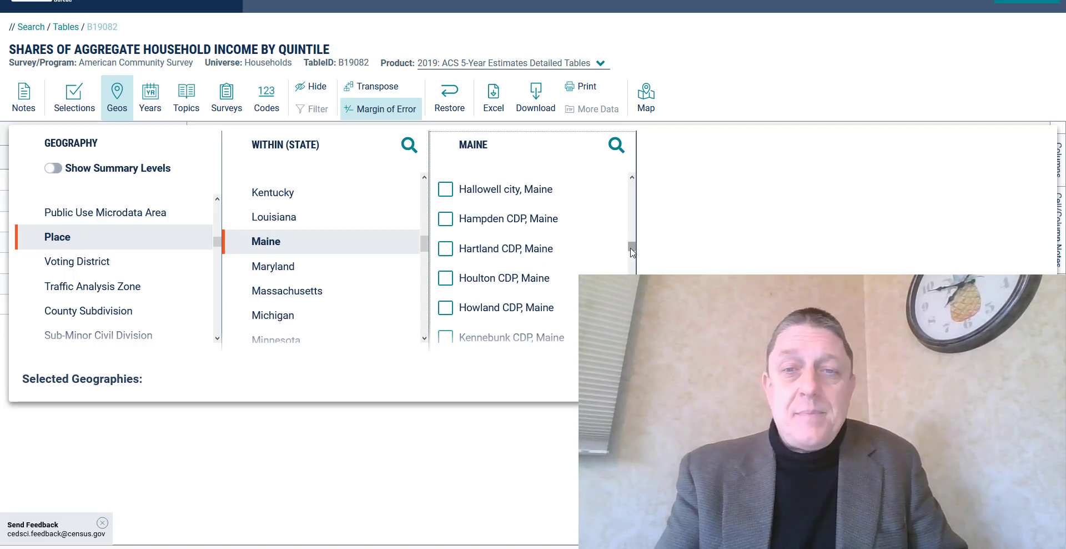
{"action": "left_click_drag", "start_coordinate": [630, 256], "coordinate": [636, 190]}
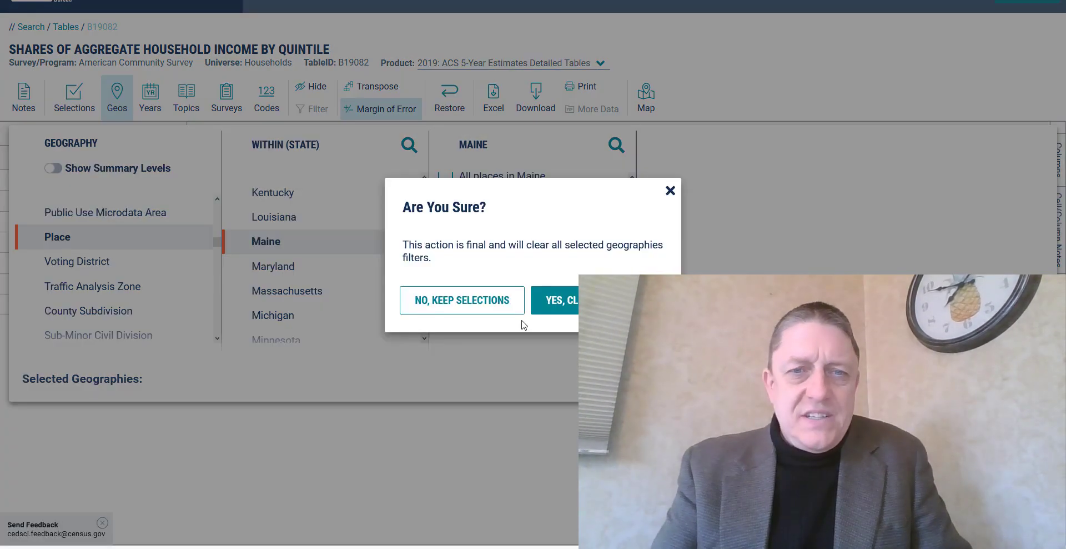
{"action": "left_click", "coordinate": [563, 308]}
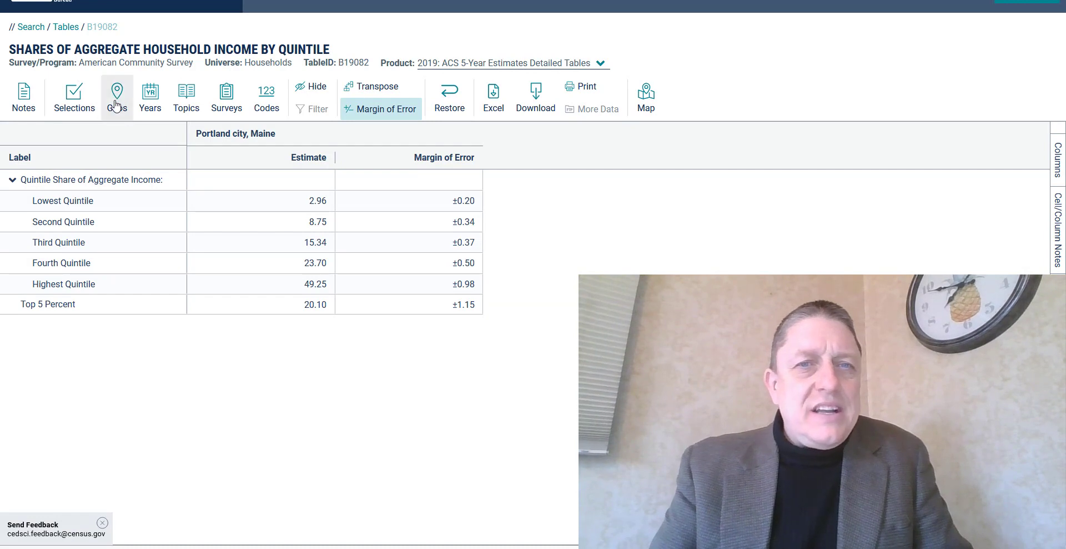
- Reopen the geography selection and choose County Subdivision as the geography level
{"action": "left_click", "coordinate": [119, 104]}
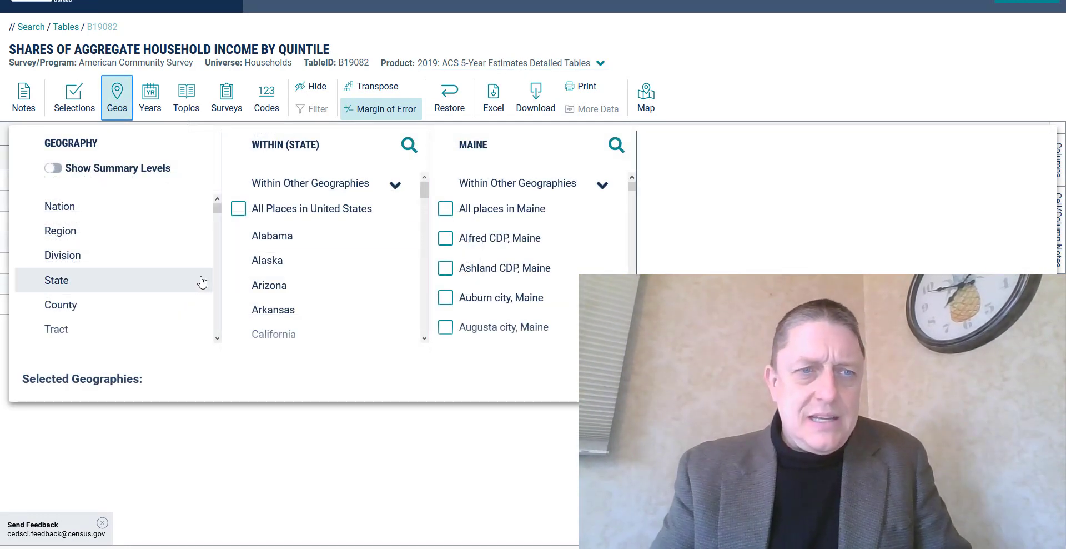
{"action": "scroll", "coordinate": [216, 294], "scroll_direction": "down", "scroll_amount": 6}
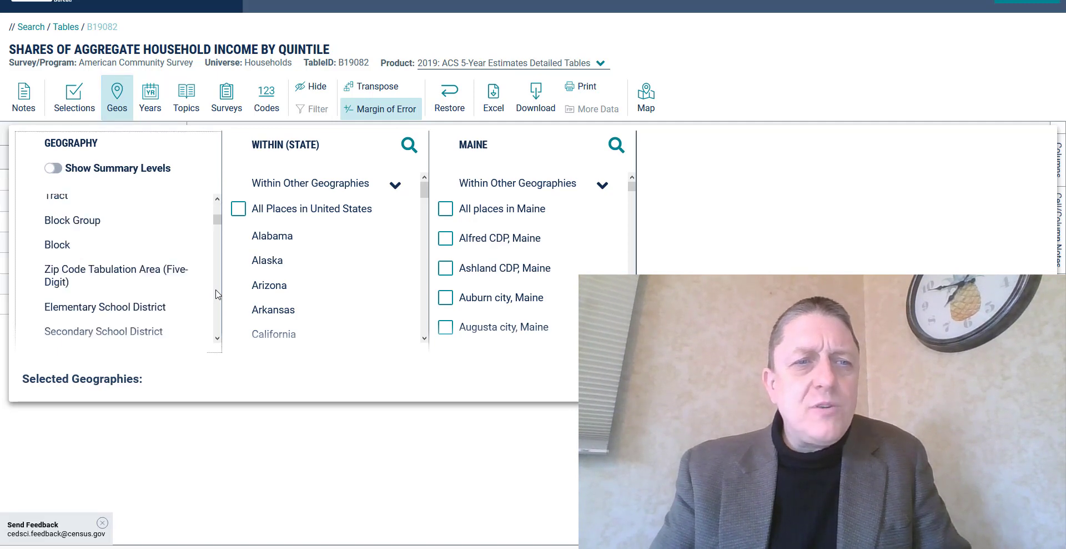
{"action": "scroll", "coordinate": [217, 301], "scroll_direction": "down", "scroll_amount": 4}
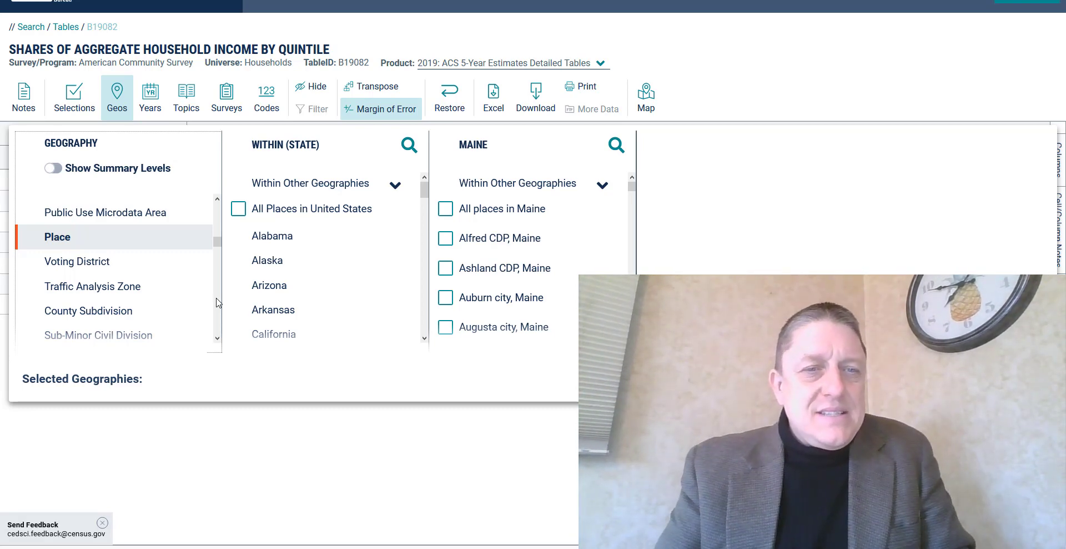
{"action": "left_click", "coordinate": [217, 339]}
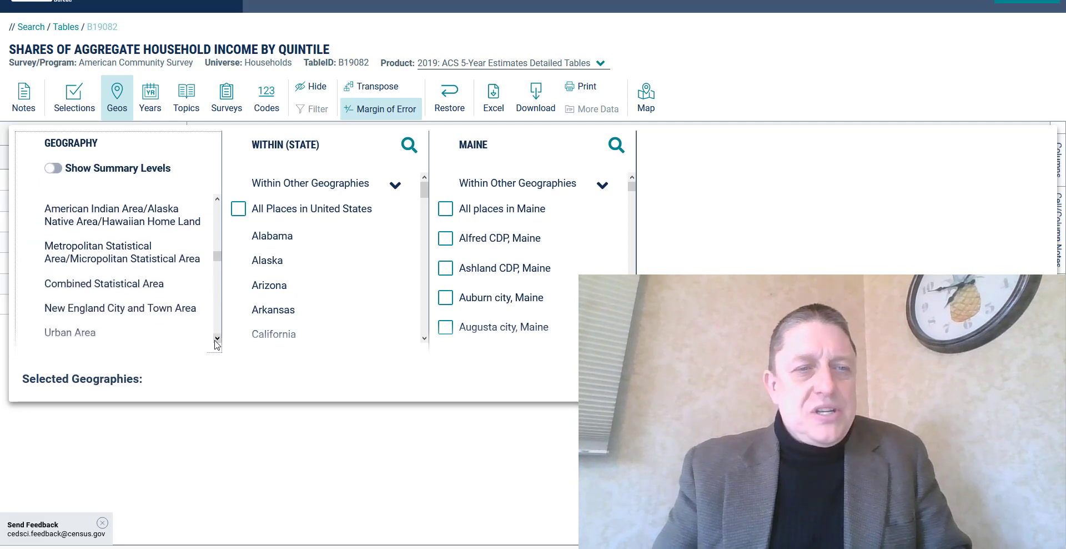
{"action": "left_click", "coordinate": [216, 338]}
{"action": "left_click", "coordinate": [217, 338]}
{"action": "left_click", "coordinate": [217, 339]}
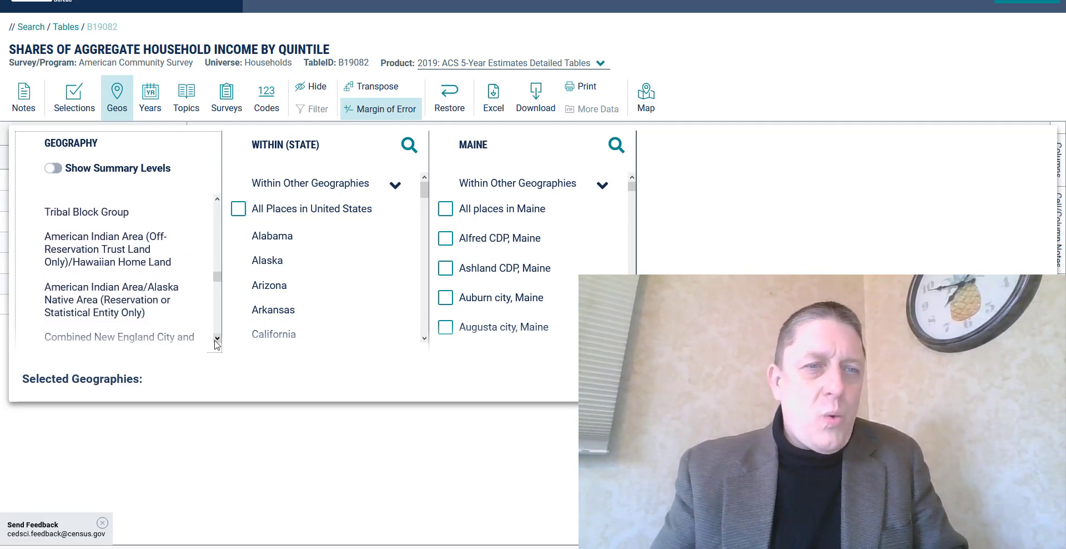
{"action": "left_click", "coordinate": [217, 339]}
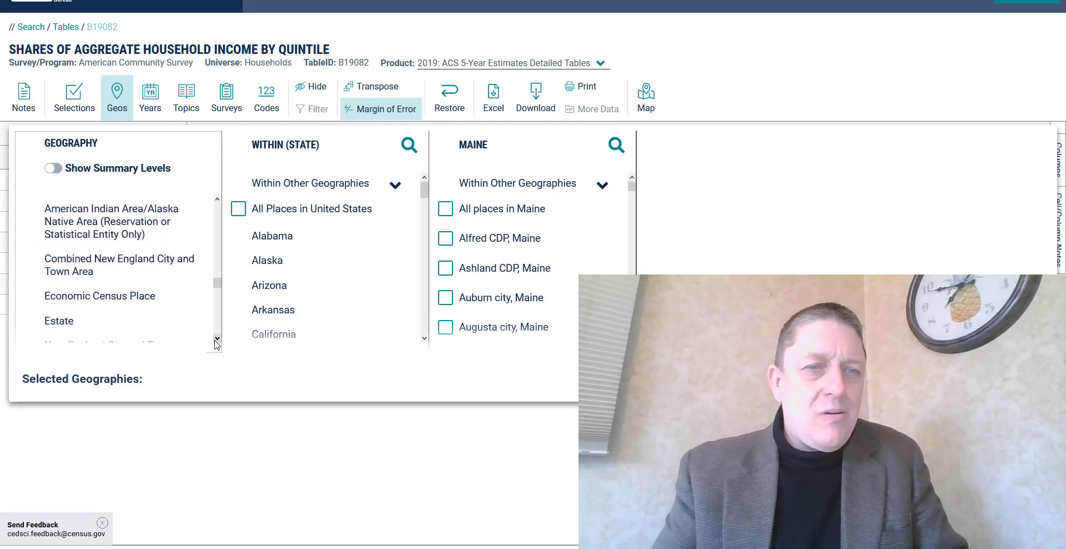
{"action": "left_click", "coordinate": [217, 198]}
{"action": "left_click", "coordinate": [217, 199]}
{"action": "left_click", "coordinate": [217, 199]}
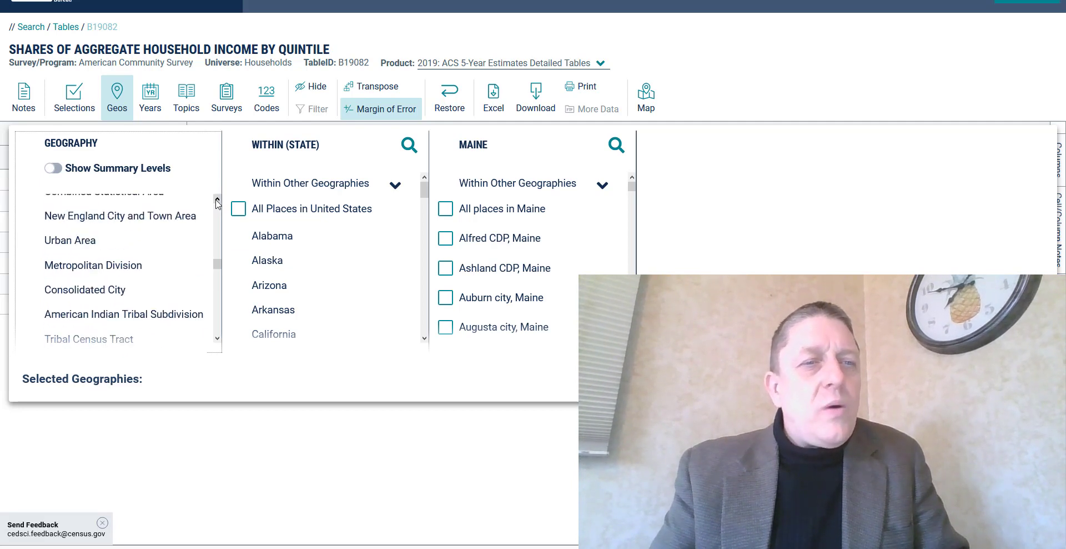
{"action": "left_click", "coordinate": [217, 198]}
{"action": "left_click", "coordinate": [217, 199]}
{"action": "left_click", "coordinate": [217, 199]}
{"action": "left_click", "coordinate": [217, 199]}
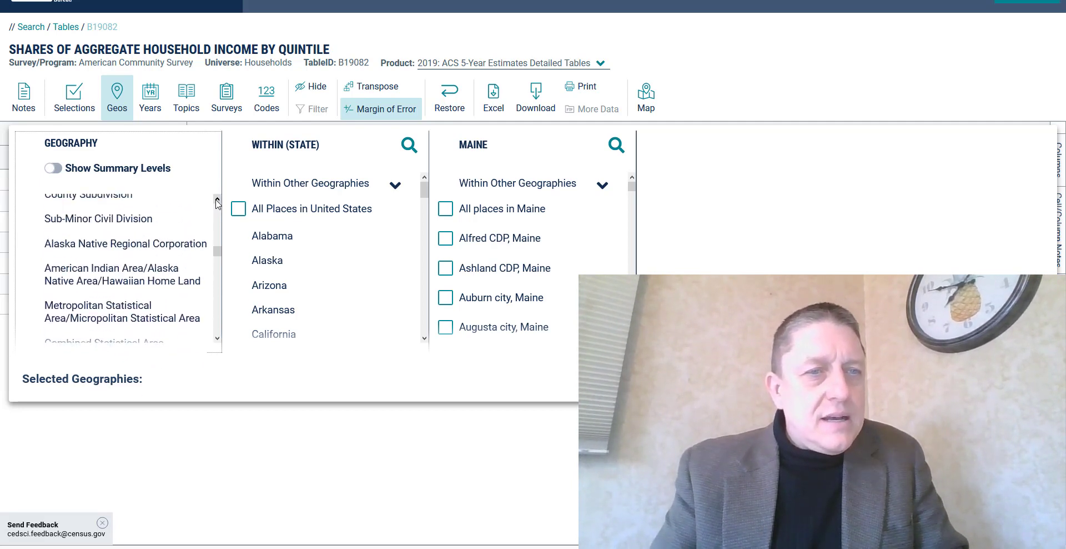
{"action": "left_click", "coordinate": [217, 198]}
{"action": "left_click", "coordinate": [136, 274]}
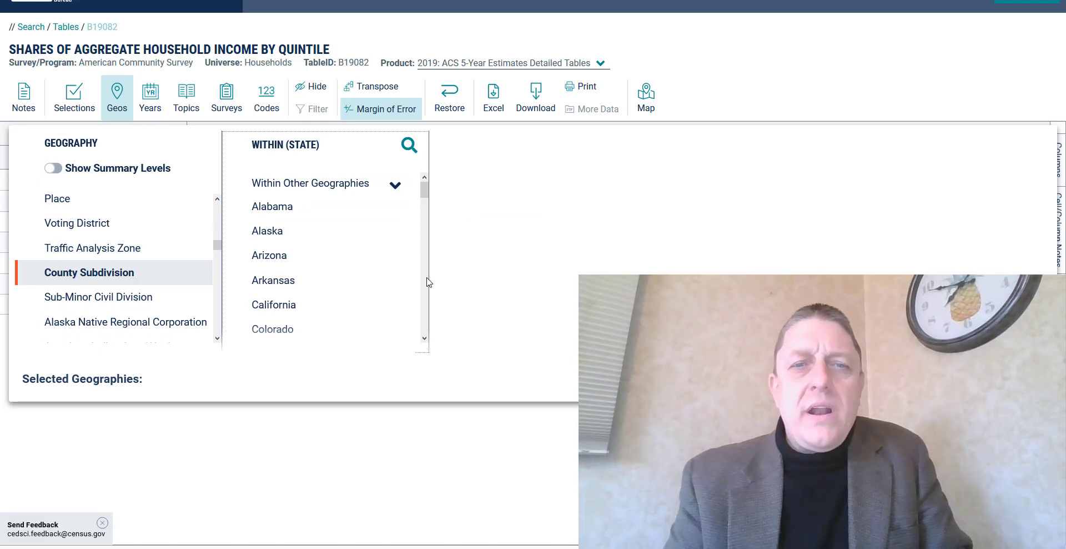
- Select All County Subdivisions within Maine as the table's geography and close the geography selection
{"action": "scroll", "coordinate": [422, 289], "scroll_direction": "down", "scroll_amount": 8}
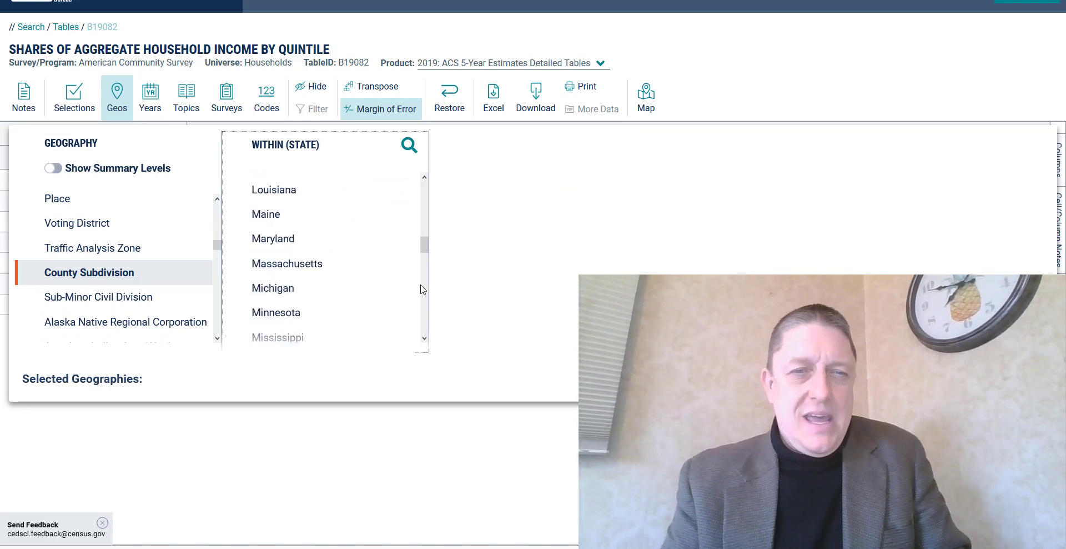
{"action": "left_click", "coordinate": [350, 226]}
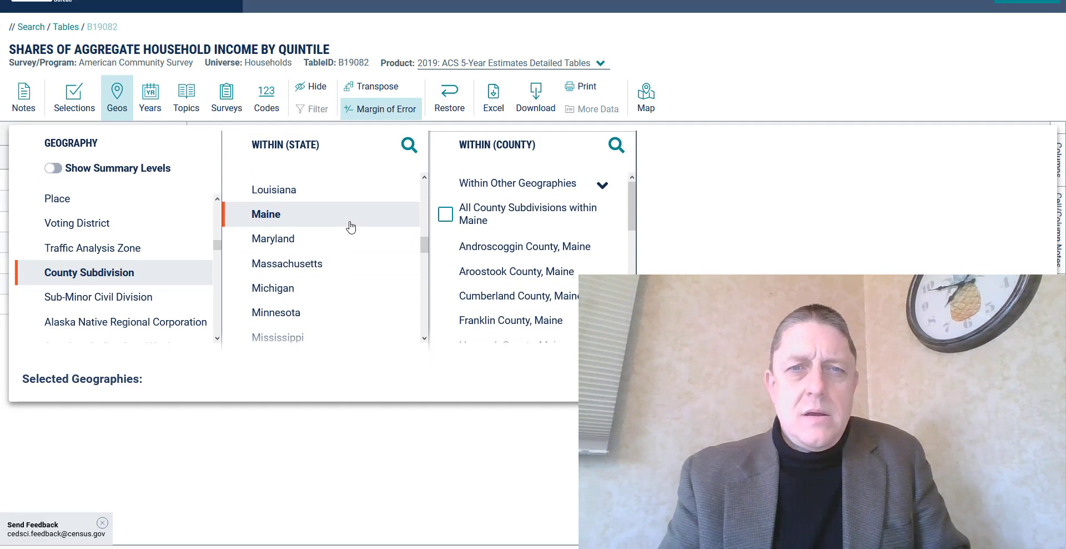
{"action": "left_click", "coordinate": [447, 215]}
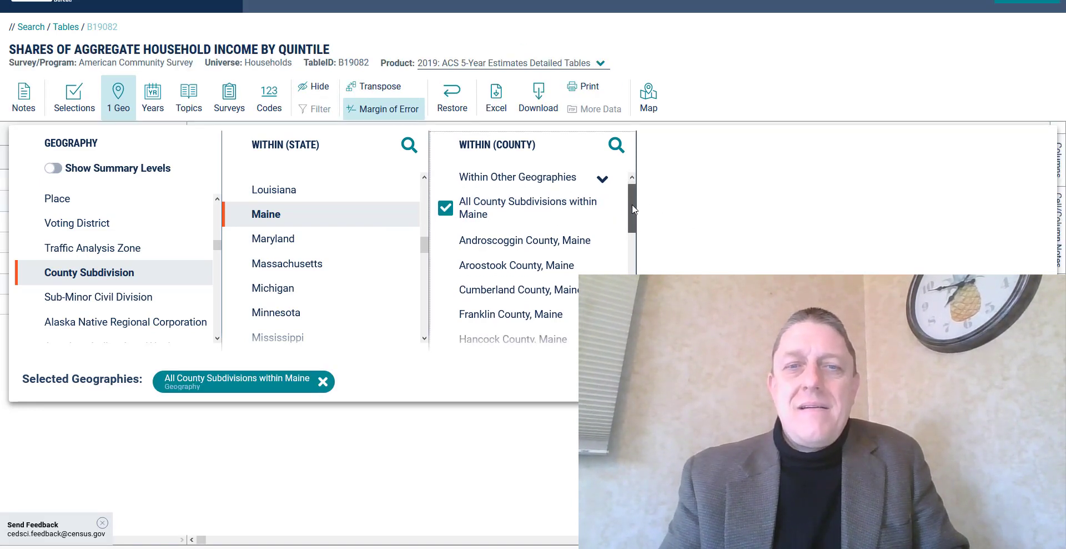
{"action": "mouse_move", "coordinate": [634, 203]}
{"action": "left_mouse_down"}
{"action": "mouse_move", "coordinate": [626, 271]}
{"action": "mouse_move", "coordinate": [636, 198]}
{"action": "left_mouse_up"}
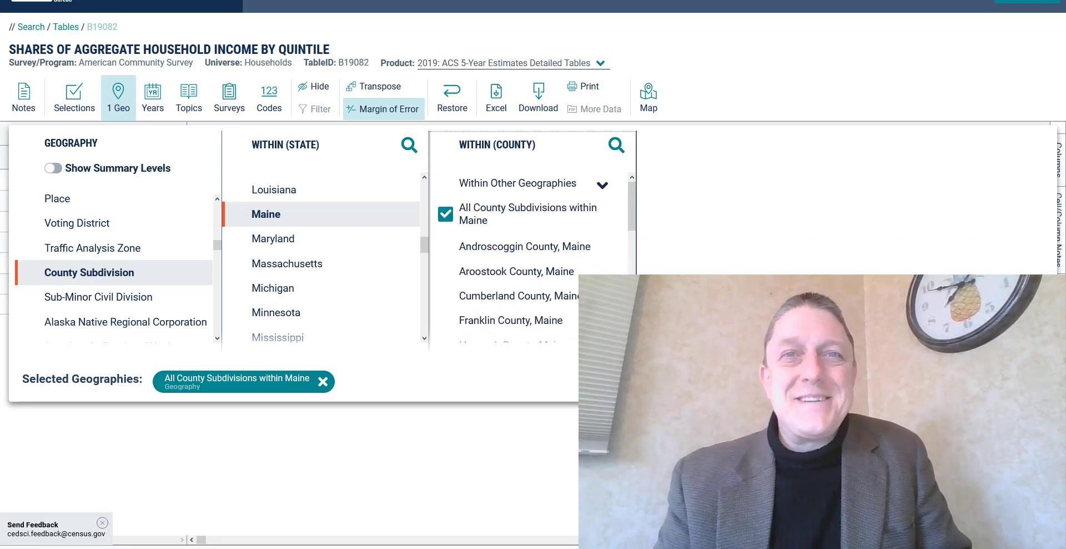
{"action": "left_click", "coordinate": [1023, 381]}
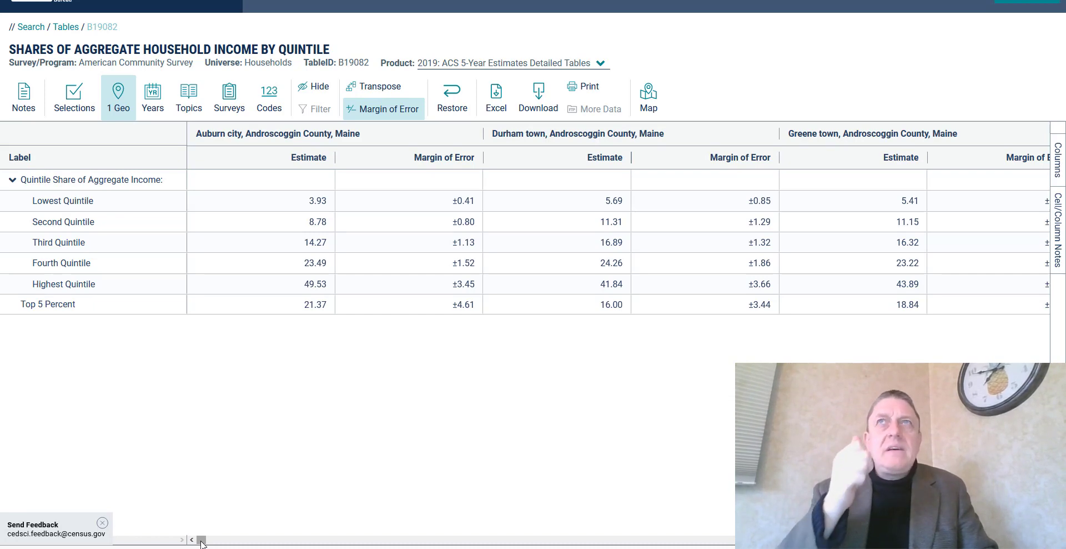
- Examine the quintile income shares across the Maine county subdivision columns, especially the towns in Kennebec and Knox Counties
{"action": "left_click_drag", "start_coordinate": [201, 541], "coordinate": [543, 540]}
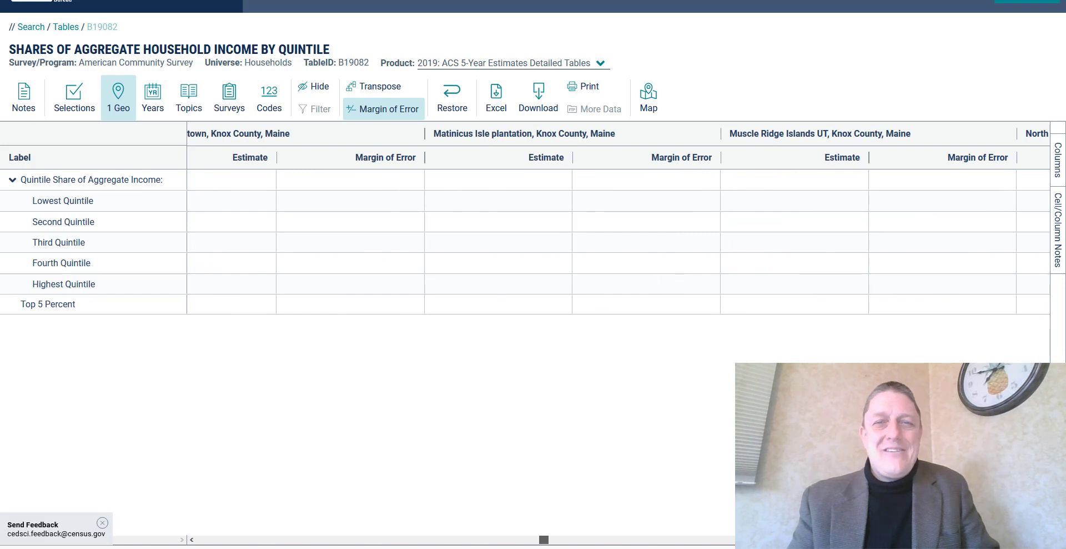
{"action": "left_click", "coordinate": [479, 540]}
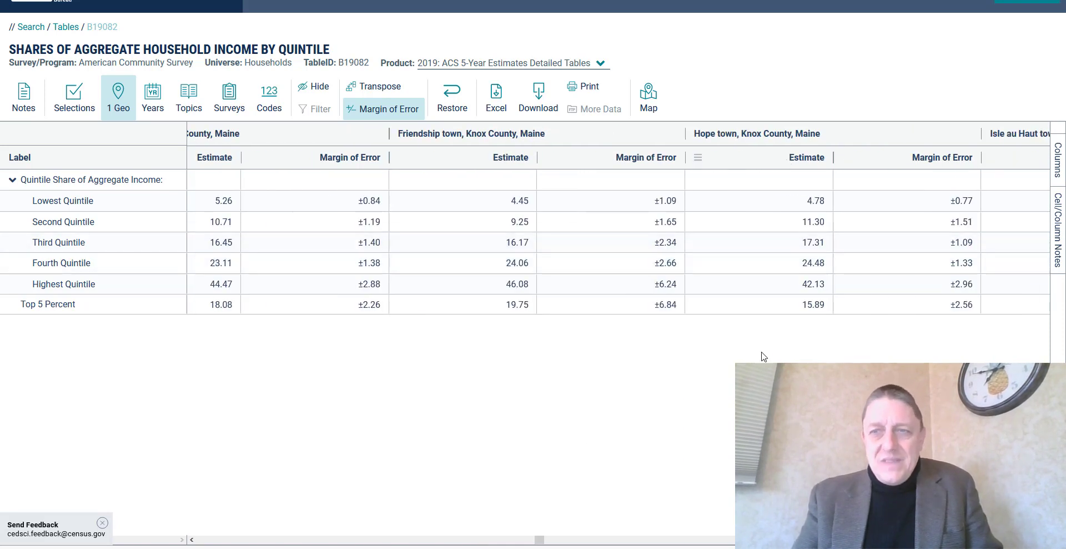
{"action": "left_click", "coordinate": [341, 540]}
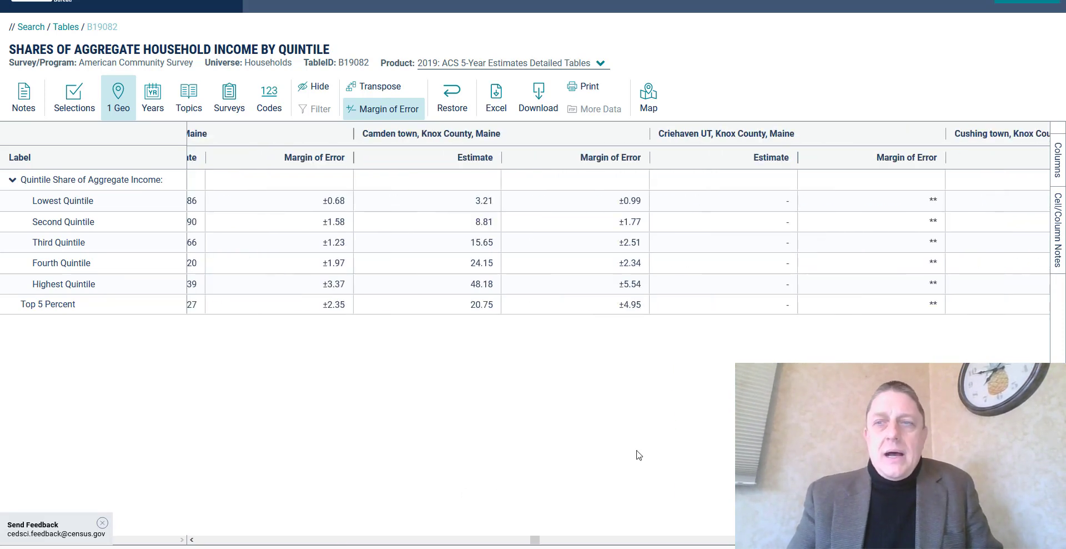
{"action": "left_click", "coordinate": [334, 542]}
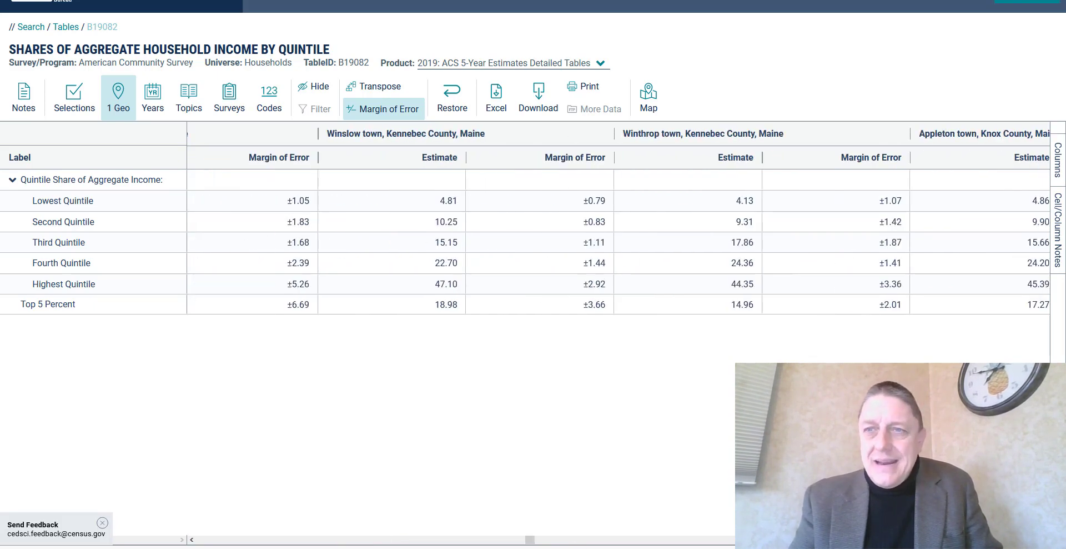
{"action": "scroll", "coordinate": [618, 242], "scroll_direction": "right", "scroll_amount": 4}
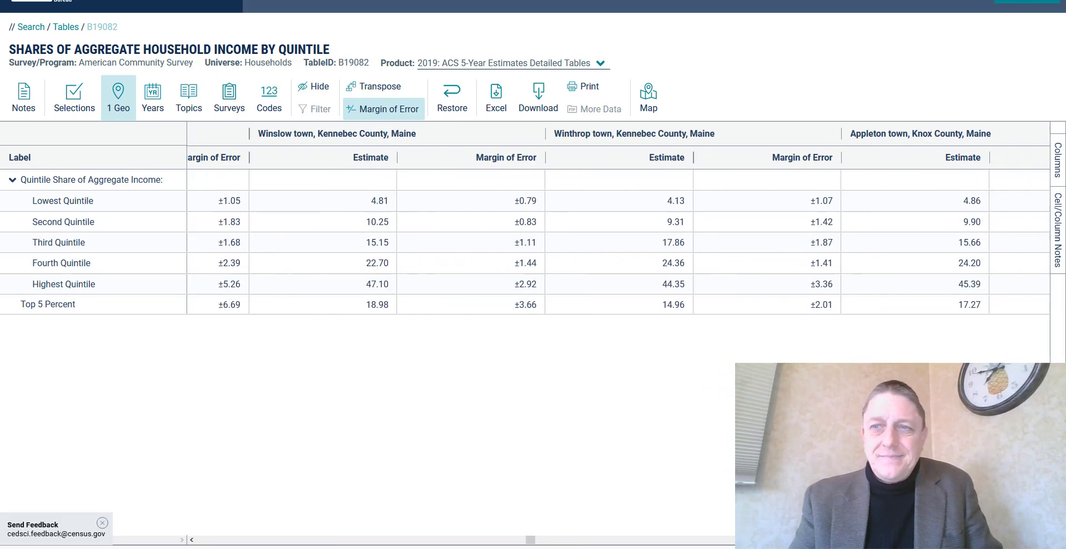
{"action": "scroll", "coordinate": [619, 241], "scroll_direction": "right", "scroll_amount": 8}
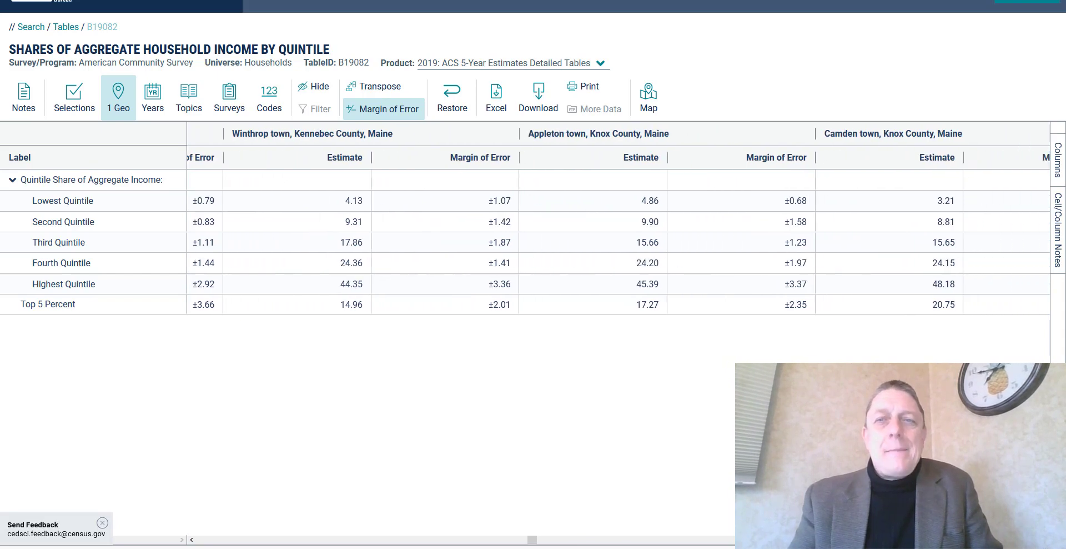
{"action": "scroll", "coordinate": [619, 241], "scroll_direction": "right", "scroll_amount": 8}
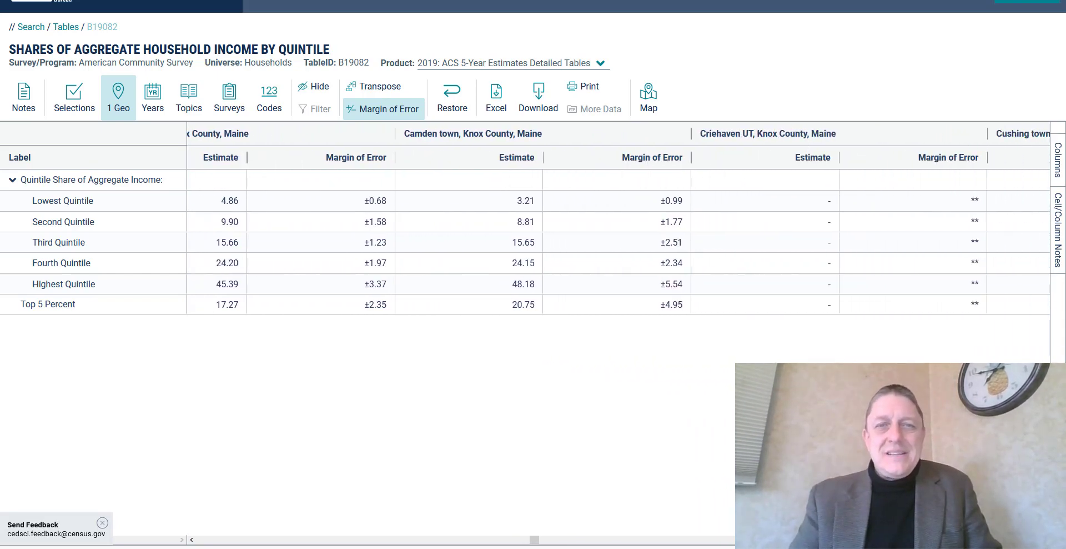
- Look through the Knox County town columns from Camden to Hope, then return to the Kennebec County towns
{"action": "scroll", "coordinate": [619, 242], "scroll_direction": "right", "scroll_amount": 8}
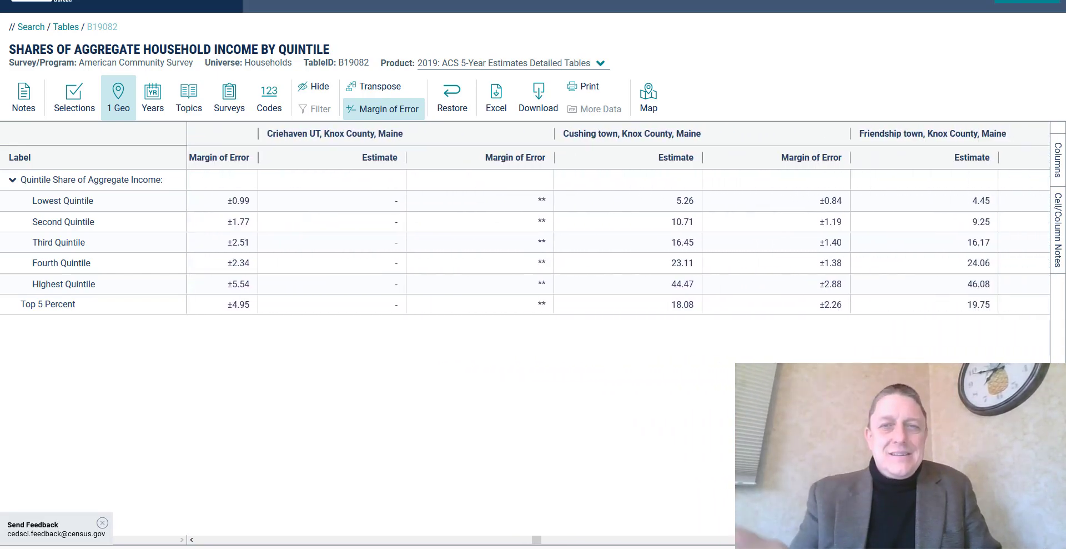
{"action": "scroll", "coordinate": [618, 242], "scroll_direction": "right", "scroll_amount": 8}
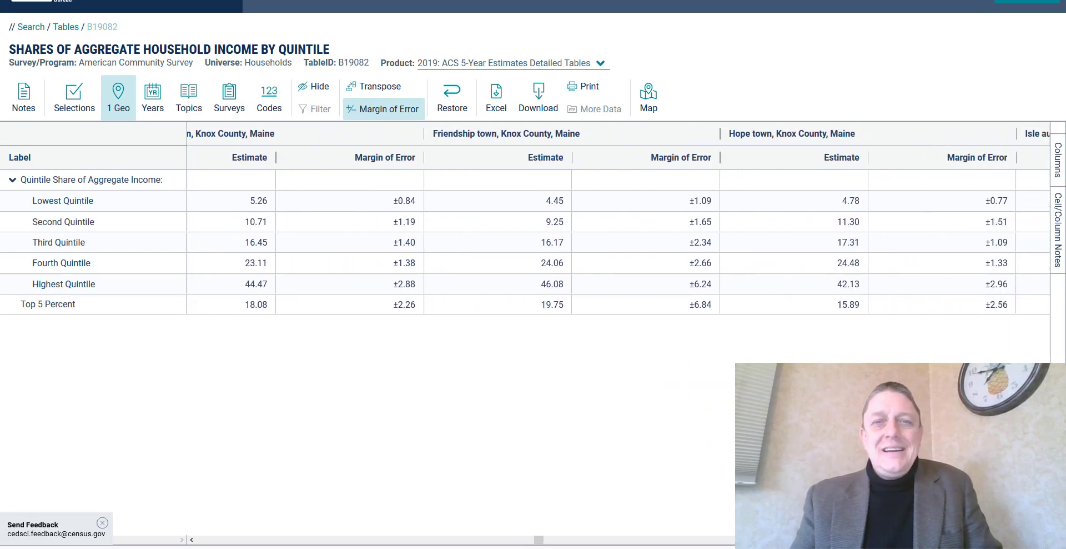
{"action": "scroll", "coordinate": [618, 241], "scroll_direction": "right", "scroll_amount": 1}
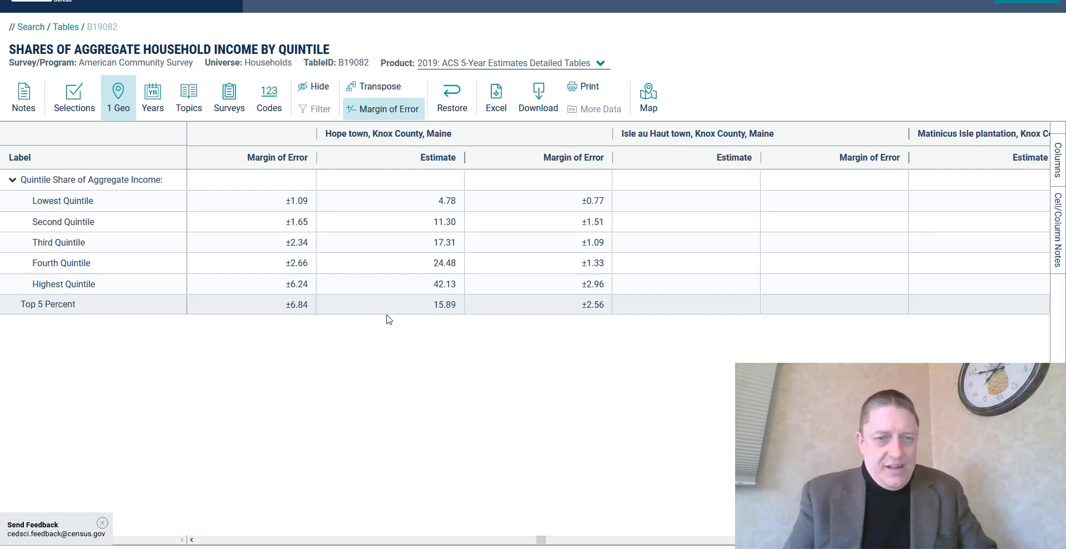
{"action": "left_click", "coordinate": [450, 539]}
{"action": "left_click", "coordinate": [449, 540]}
{"action": "left_click", "coordinate": [448, 540]}
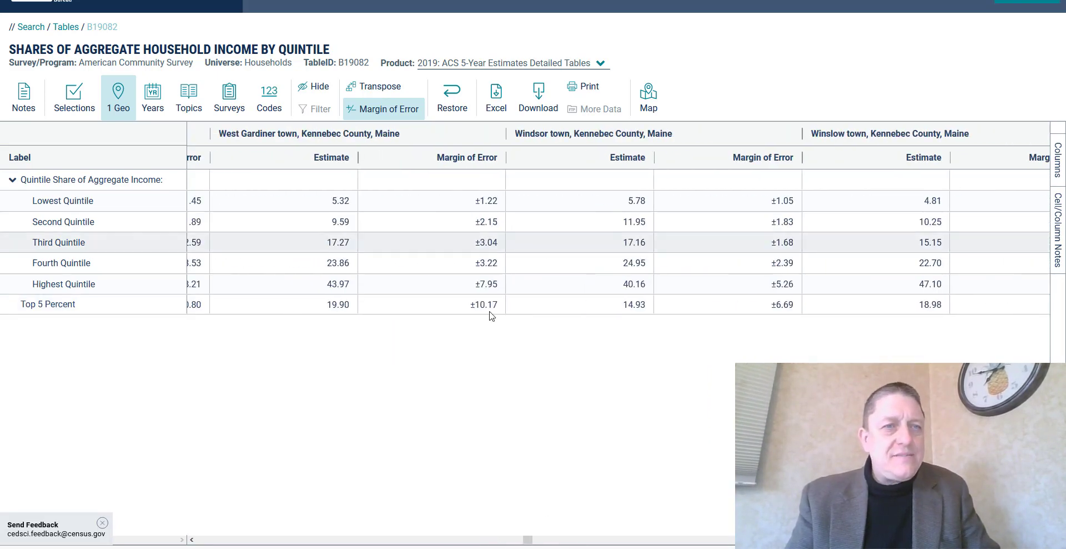
- Replace the statewide geography with All County Subdivisions within Kennebec County, Maine, and close the geography selection
{"action": "left_click", "coordinate": [119, 97]}
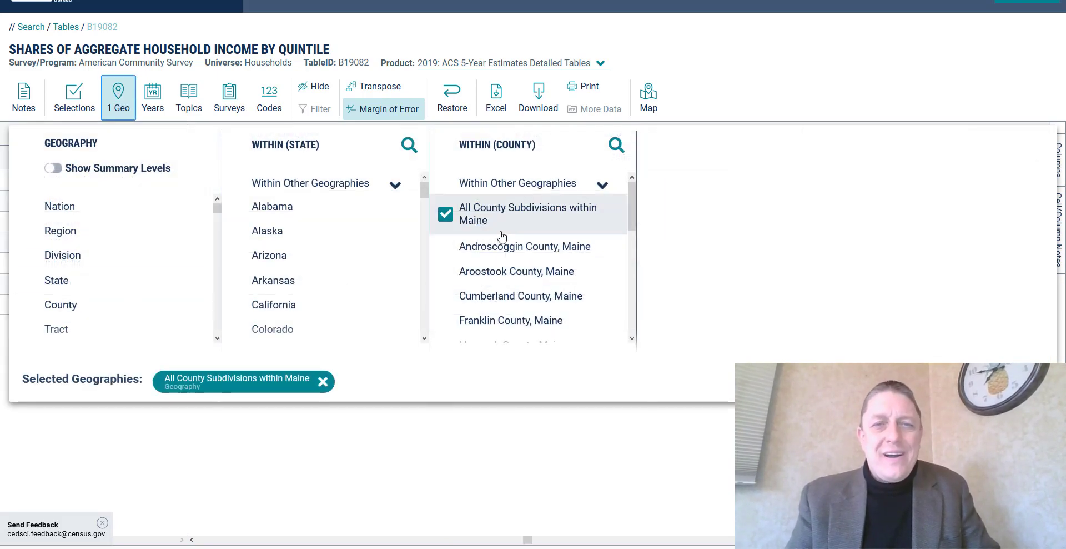
{"action": "left_click", "coordinate": [447, 217]}
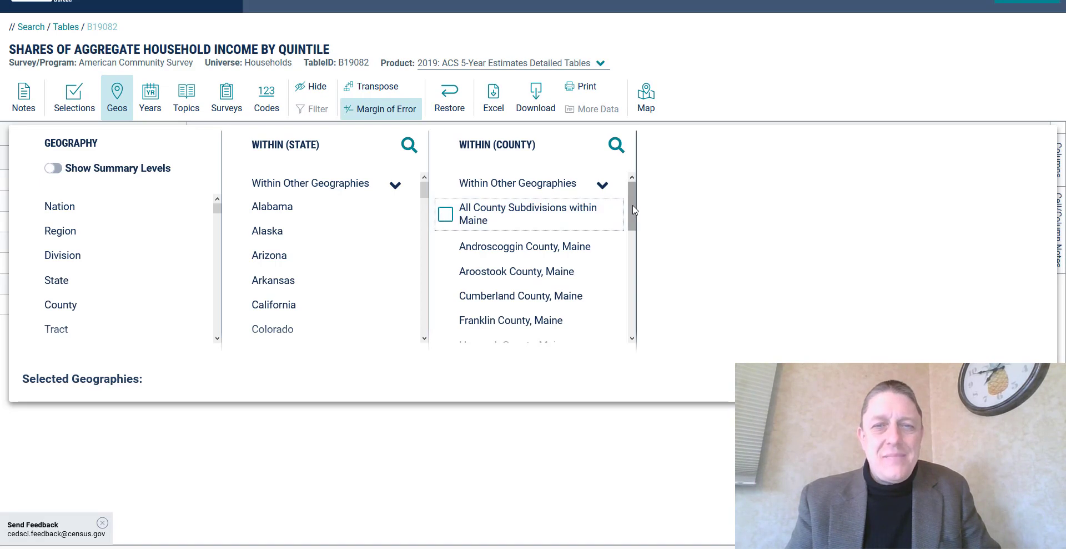
{"action": "left_click_drag", "start_coordinate": [635, 209], "coordinate": [631, 248]}
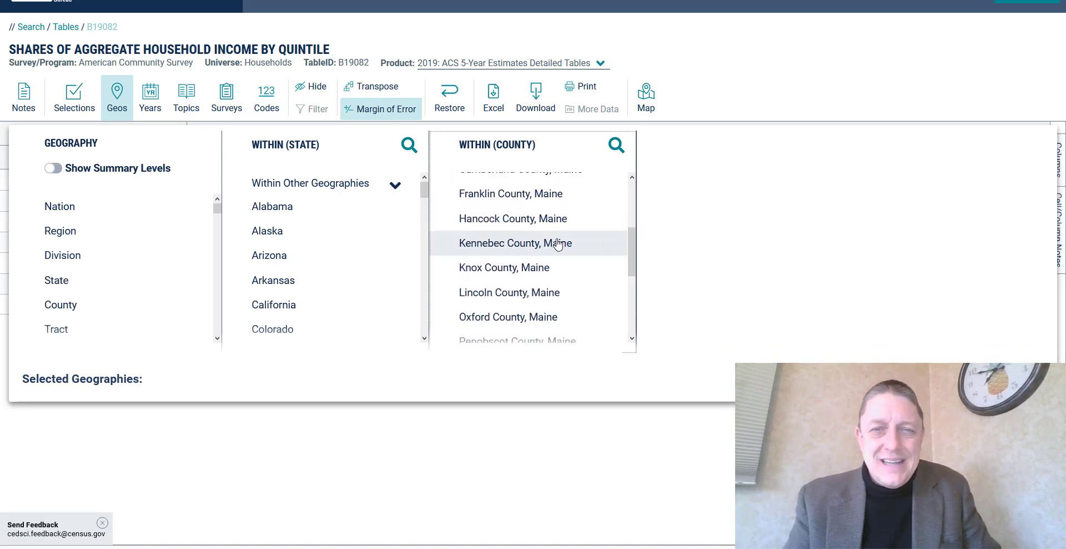
{"action": "left_click", "coordinate": [558, 243]}
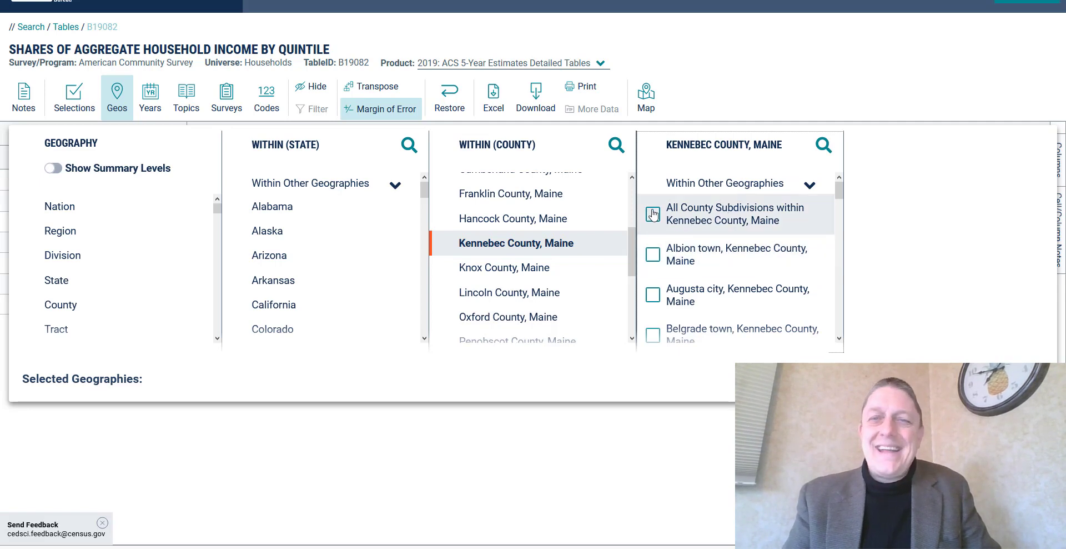
{"action": "left_click", "coordinate": [653, 215]}
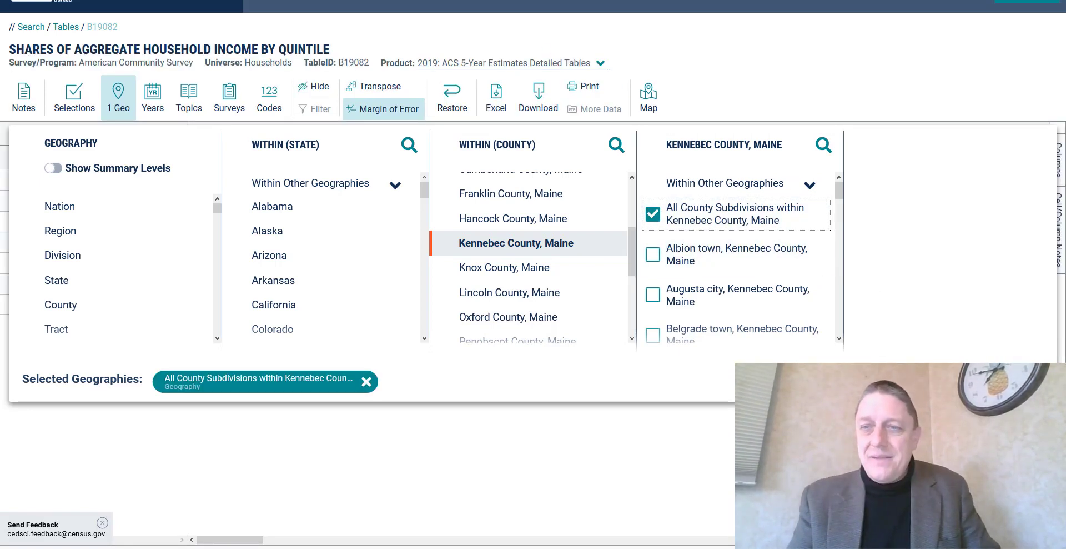
{"action": "left_click", "coordinate": [1021, 381]}
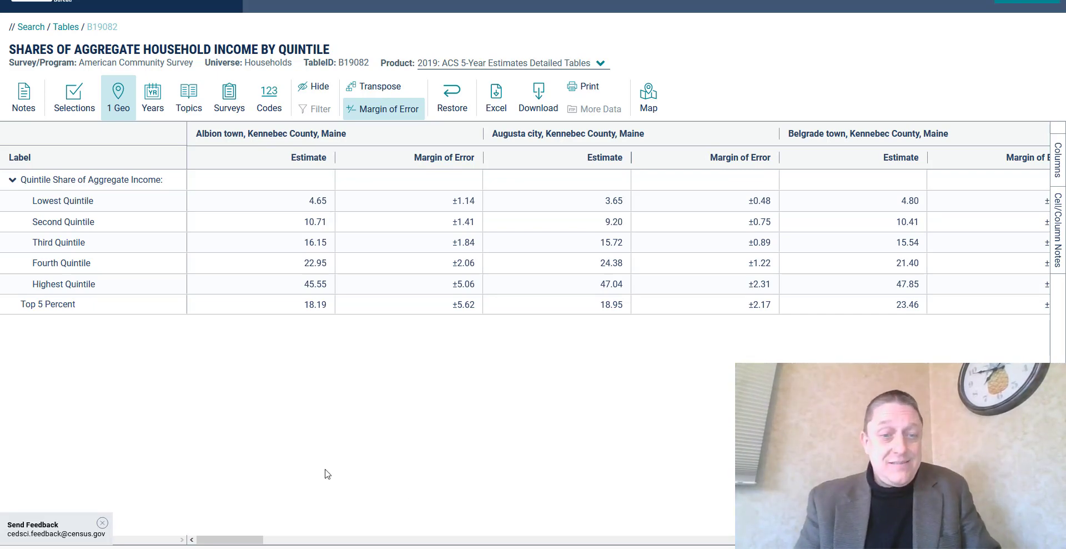
- Copy Hallowell city's five quintile estimates into the Excel sheet starting at cell E2 and fit column E to them
{"action": "left_click_drag", "start_coordinate": [216, 538], "coordinate": [491, 524]}
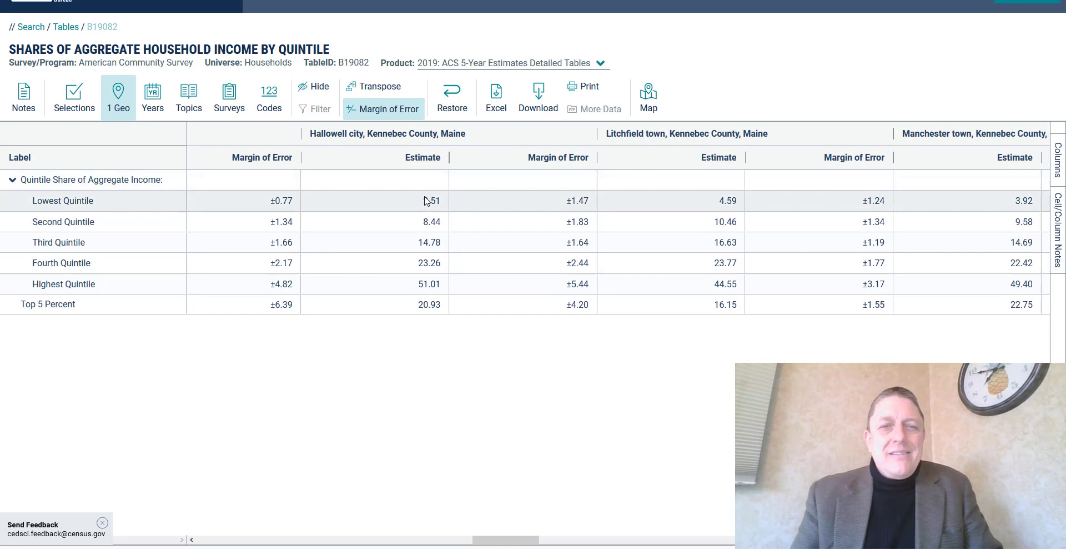
{"action": "left_click_drag", "start_coordinate": [427, 201], "coordinate": [421, 282]}
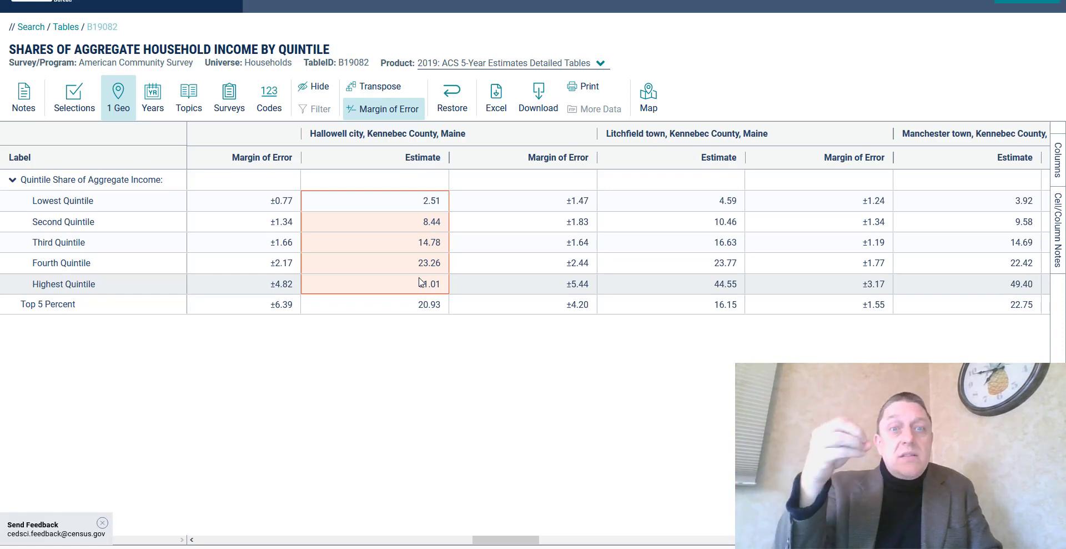
{"action": "key", "text": "ctrl+c"}
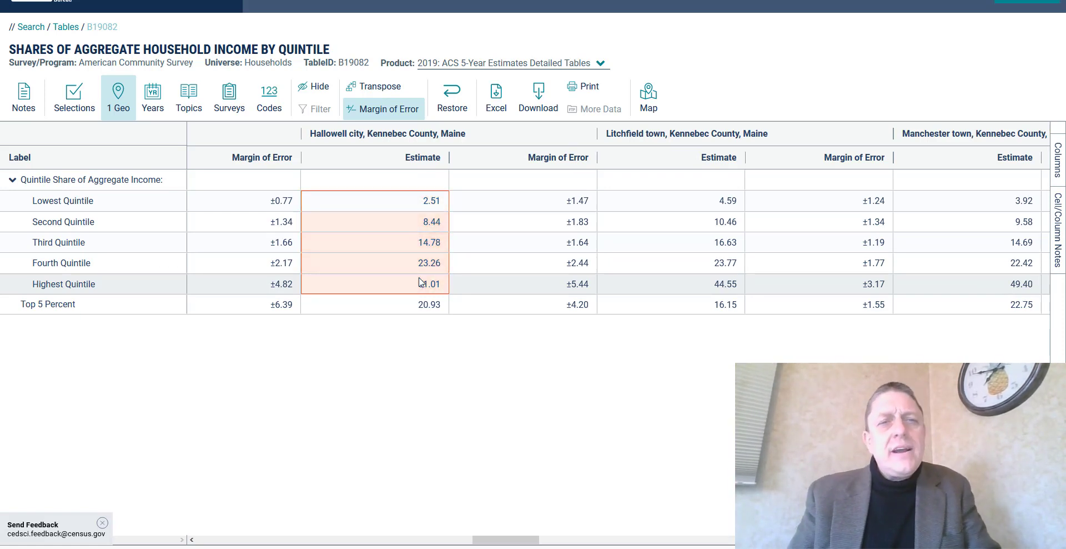
{"action": "key", "text": "alt+Tab"}
{"action": "key", "text": "Up"}
{"action": "key", "text": "Up"}
{"action": "left_click", "coordinate": [449, 102]}
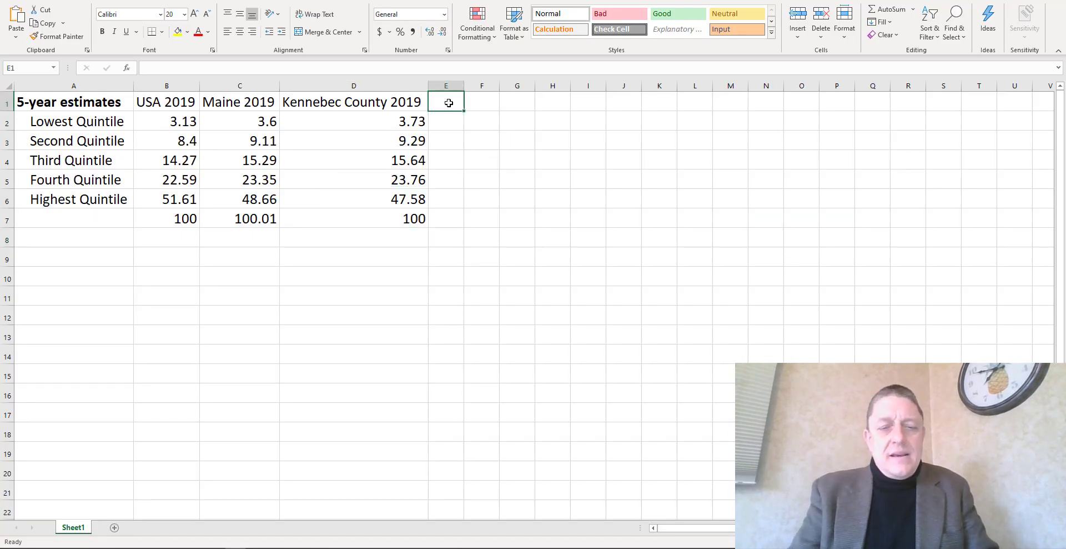
{"action": "key", "text": "Down"}
{"action": "key", "text": "ctrl+v"}
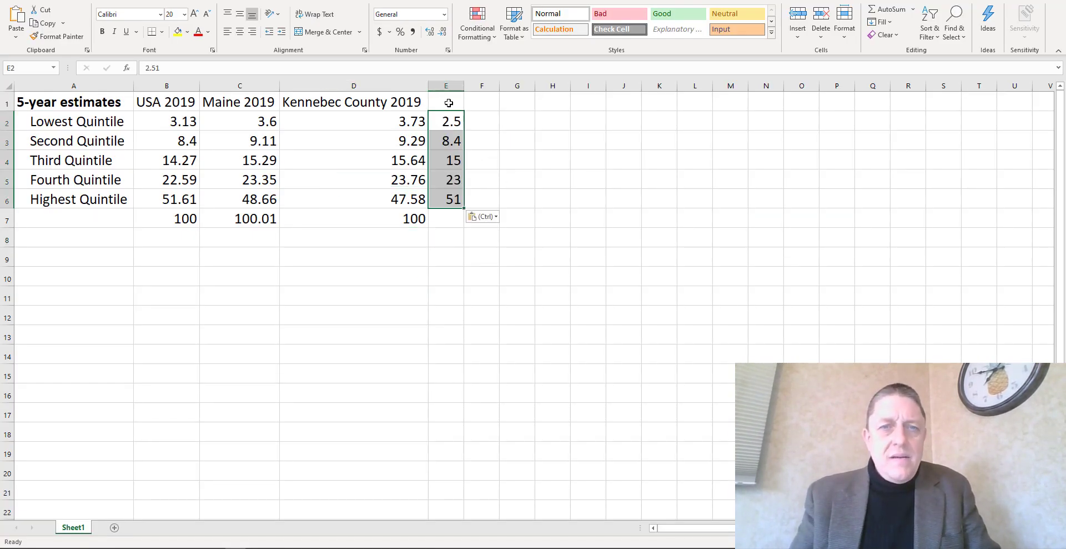
{"action": "double_click", "coordinate": [464, 86]}
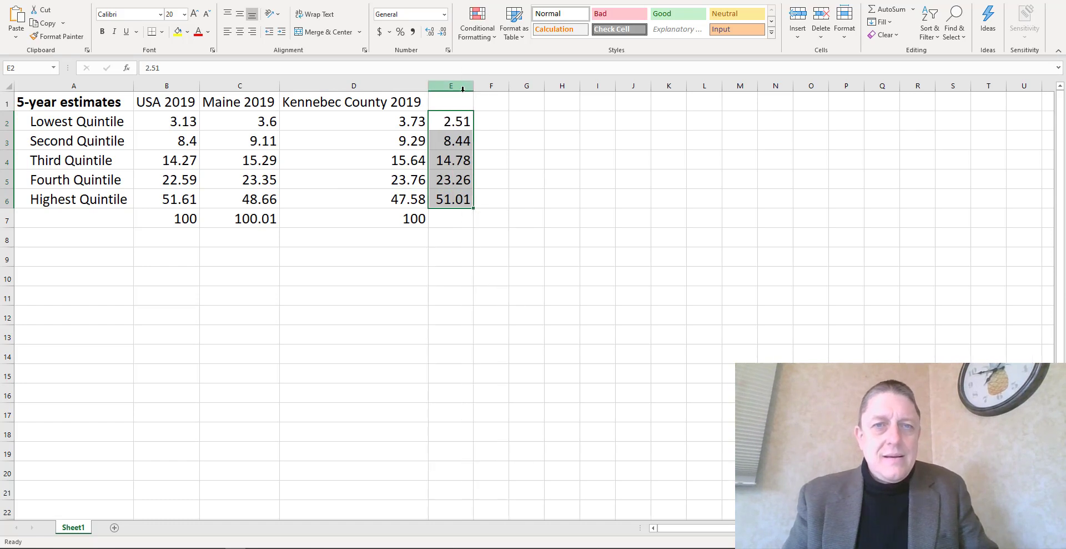
- Enter the heading "Hallowell 2019" in cell E1 and fit the column width to it
{"action": "left_click", "coordinate": [461, 98]}
{"action": "type", "text": "Hallowel"}
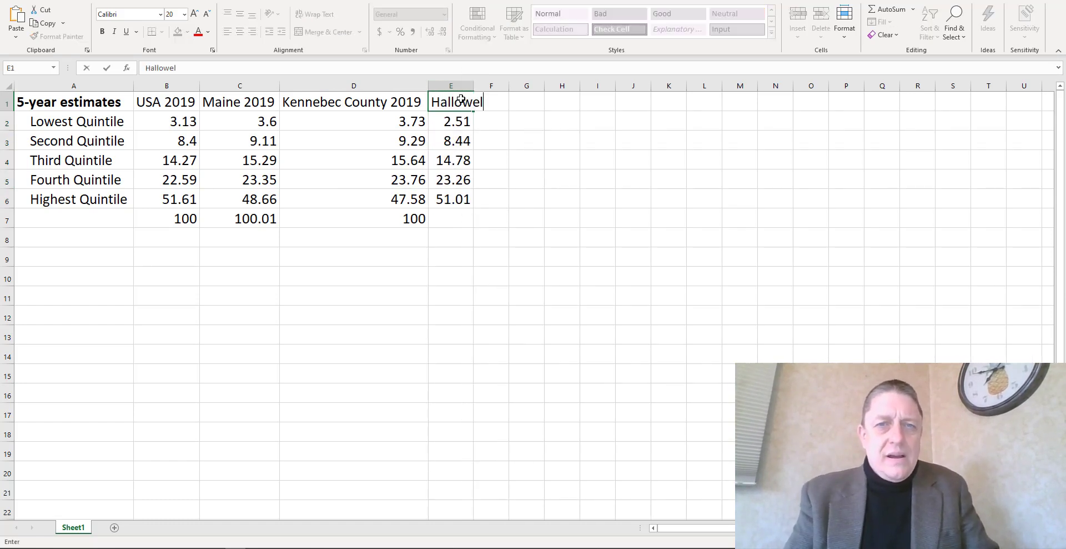
{"action": "type", "text": "l, Maine"}
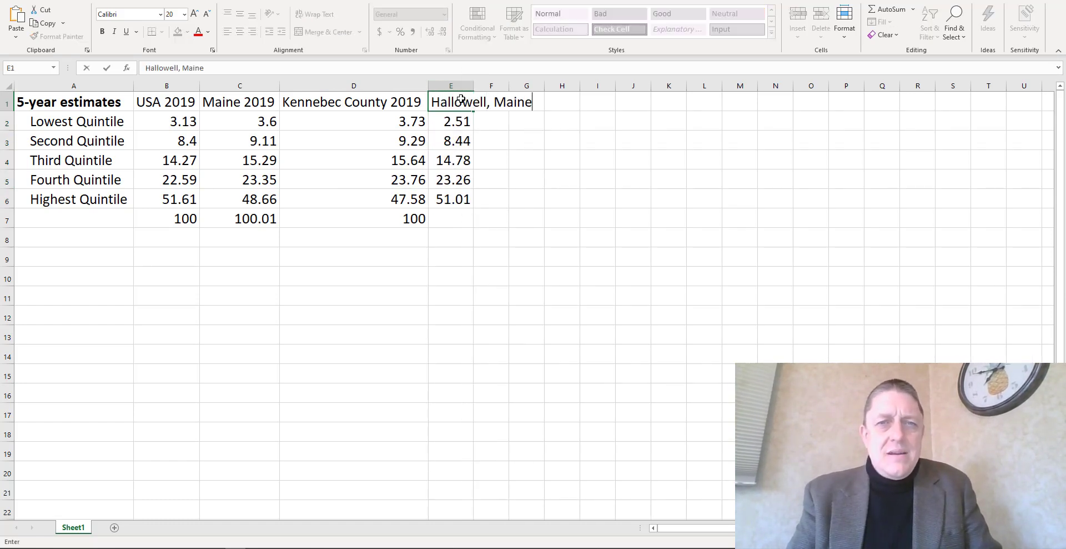
{"action": "key", "text": "BackSpace"}
{"action": "key", "text": "BackSpace"}
{"action": "key", "text": "BackSpace"}
{"action": "key", "text": "BackSpace"}
{"action": "key", "text": "BackSpace"}
{"action": "type", "text": "2"}
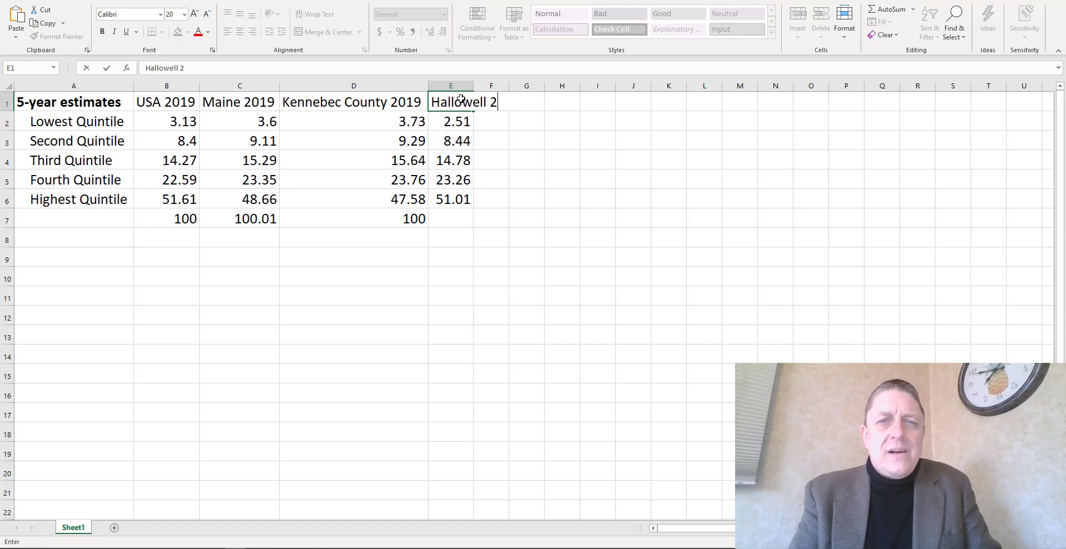
{"action": "type", "text": "019"}
{"action": "key", "text": "Return"}
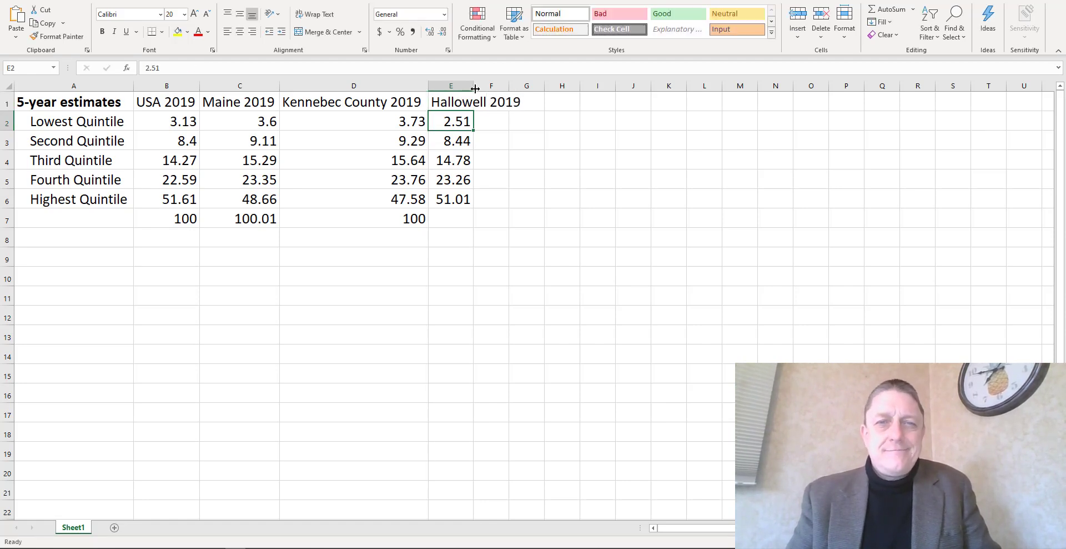
{"action": "double_click", "coordinate": [476, 89]}
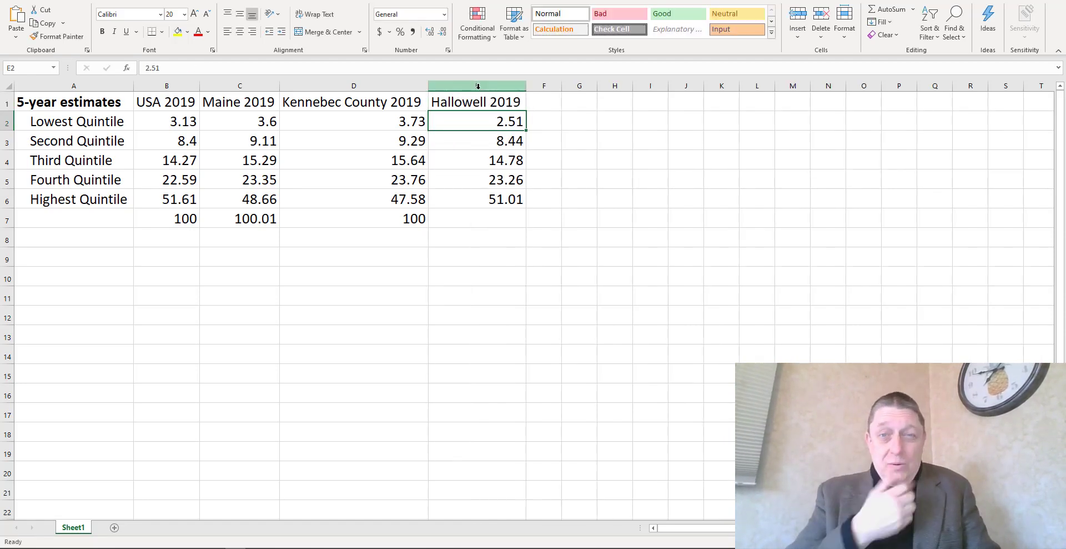
- Copy the Kennebec County total formula from D7 into E7 to total the Hallowell shares
{"action": "key", "text": "Down"}
{"action": "key", "text": "Down"}
{"action": "key", "text": "Down"}
{"action": "key", "text": "Down"}
{"action": "key", "text": "Down"}
{"action": "key", "text": "Left"}
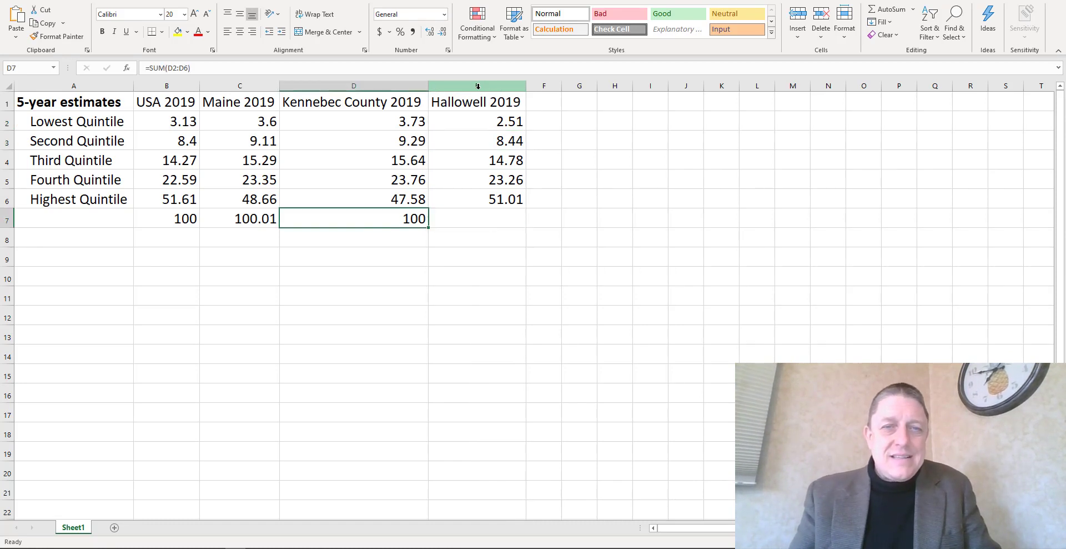
{"action": "key", "text": "ctrl+c"}
{"action": "key", "text": "Right"}
{"action": "key", "text": "ctrl+v"}
{"action": "key", "text": "Right"}
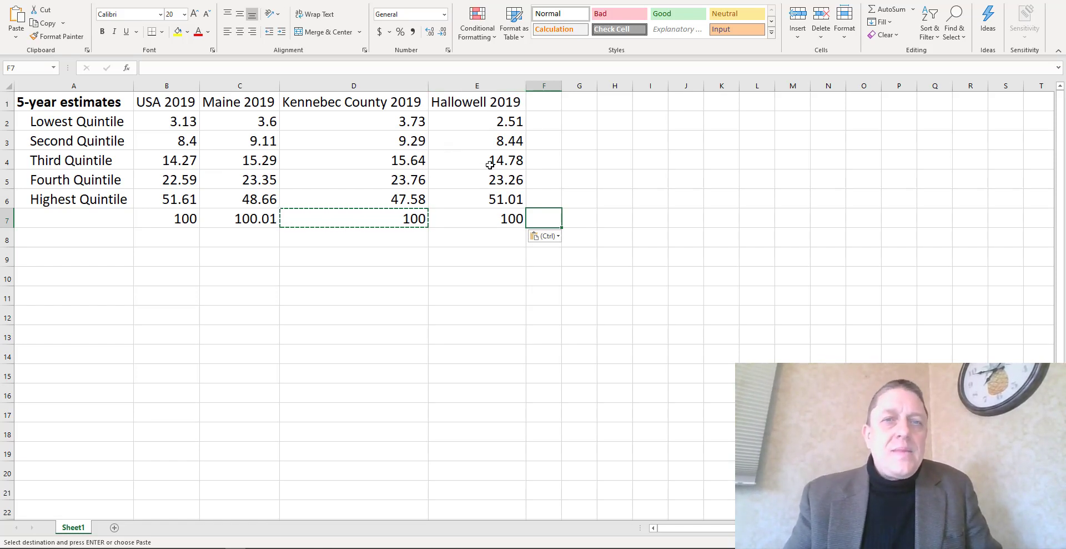
- Compare Hallowell's quintile shares with the USA, Maine and Kennebec County, especially in the lowest and highest quintile rows
{"action": "left_click_drag", "start_coordinate": [495, 121], "coordinate": [489, 198]}
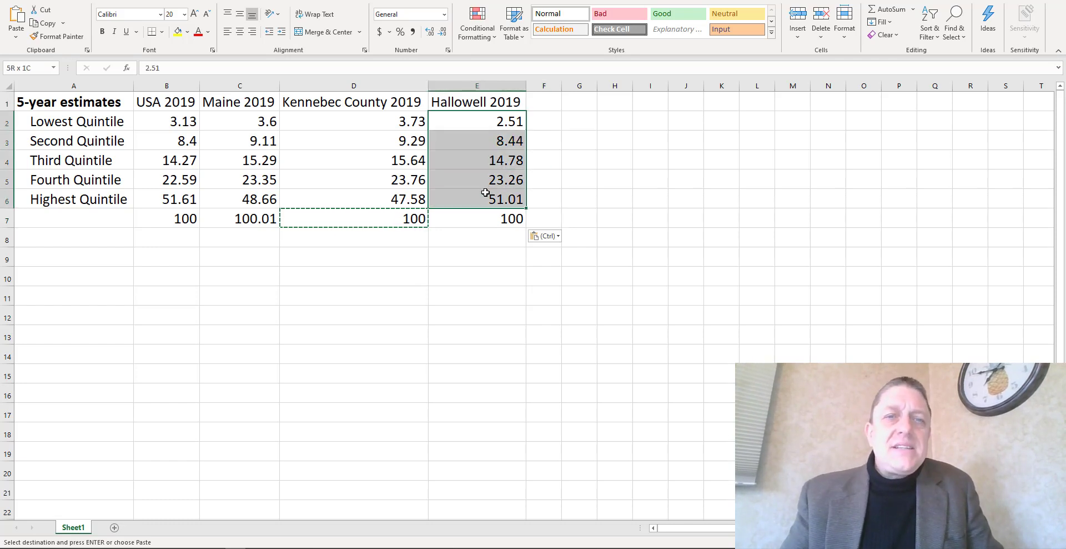
{"action": "left_click", "coordinate": [197, 101]}
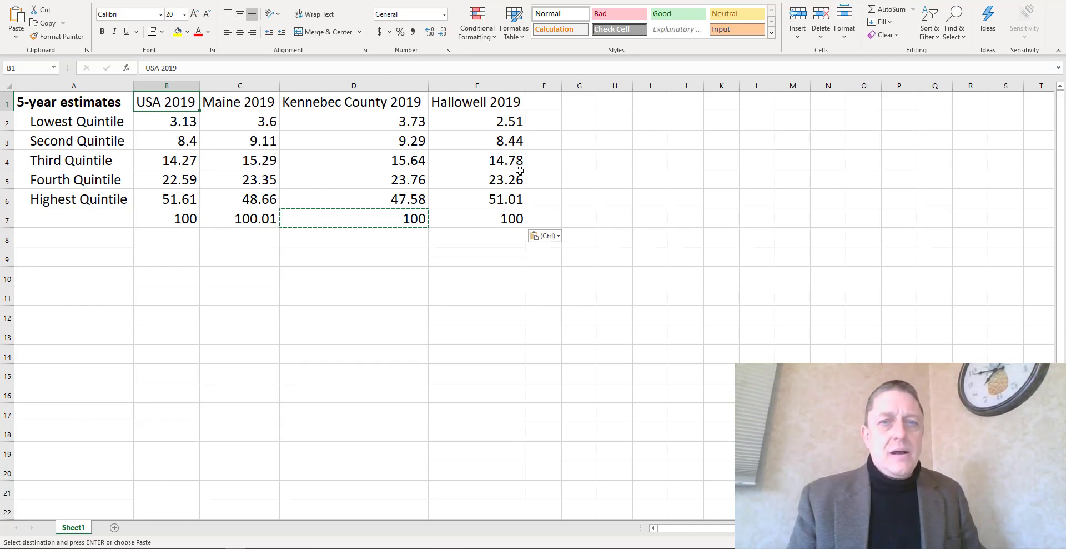
{"action": "left_click", "coordinate": [502, 120]}
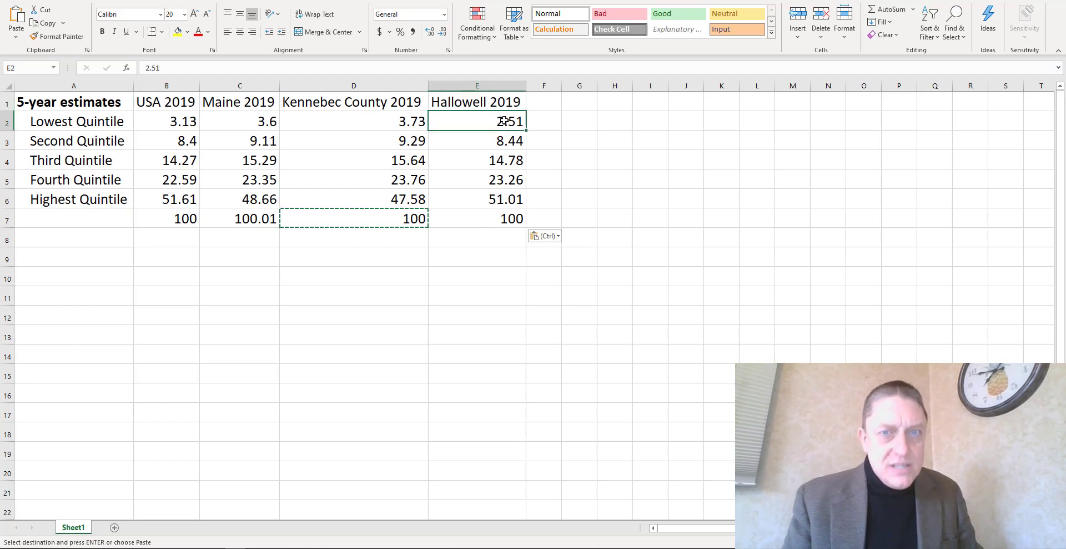
{"action": "left_click", "coordinate": [7, 121]}
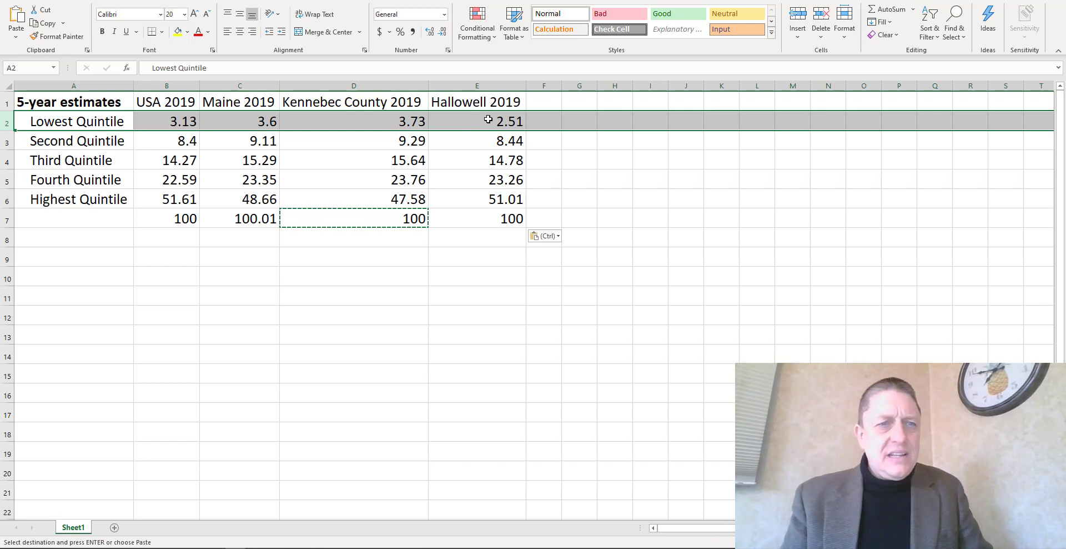
{"action": "left_click", "coordinate": [5, 199]}
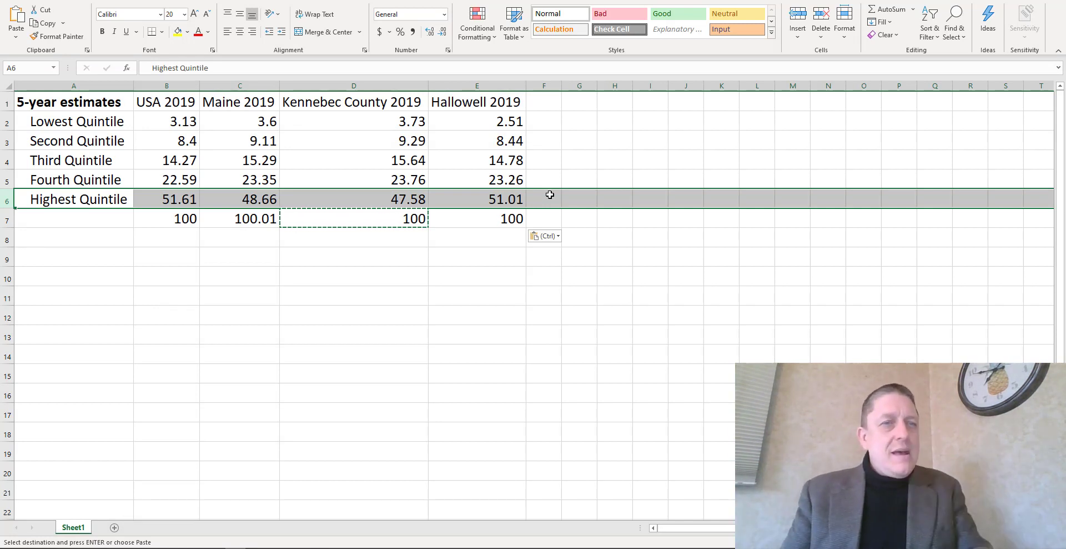
{"action": "key", "text": "Up"}
{"action": "key", "text": "Up"}
{"action": "key", "text": "Up"}
{"action": "key", "text": "Up"}
{"action": "key", "text": "Up"}
{"action": "key", "text": "Right"}
{"action": "key", "text": "Right"}
{"action": "key", "text": "Right"}
{"action": "key", "text": "Right"}
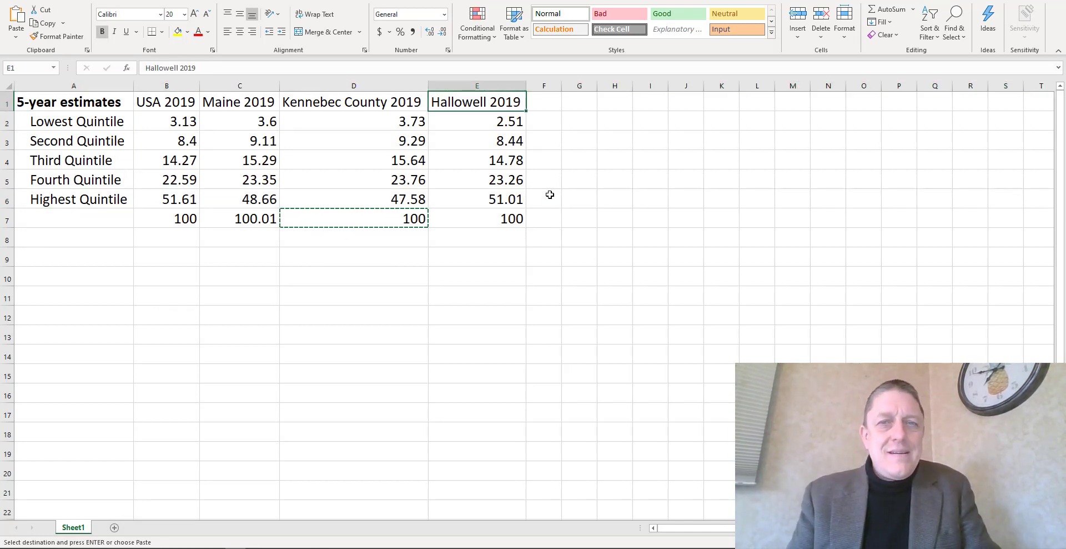
- Extend the heading in A1 to "5-year estimates: Quintile Shares" and fit column A to its text
{"action": "key", "text": "ctrl+Right"}
{"action": "key", "text": "Left"}
{"action": "key", "text": "Left"}
{"action": "key", "text": "Left"}
{"action": "key", "text": "ctrl+Left"}
{"action": "key", "text": "ctrl+Left"}
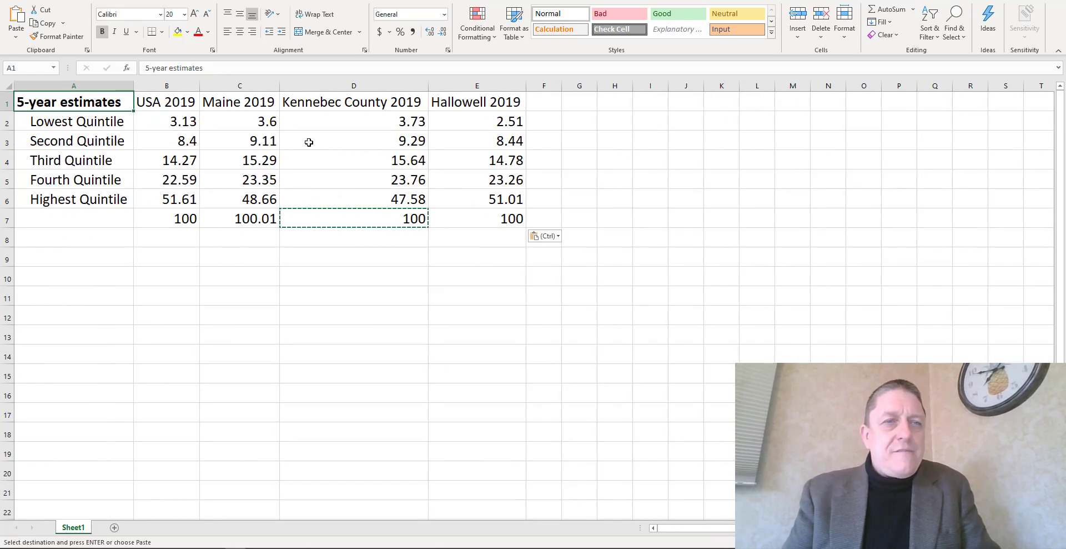
{"action": "left_click", "coordinate": [210, 70]}
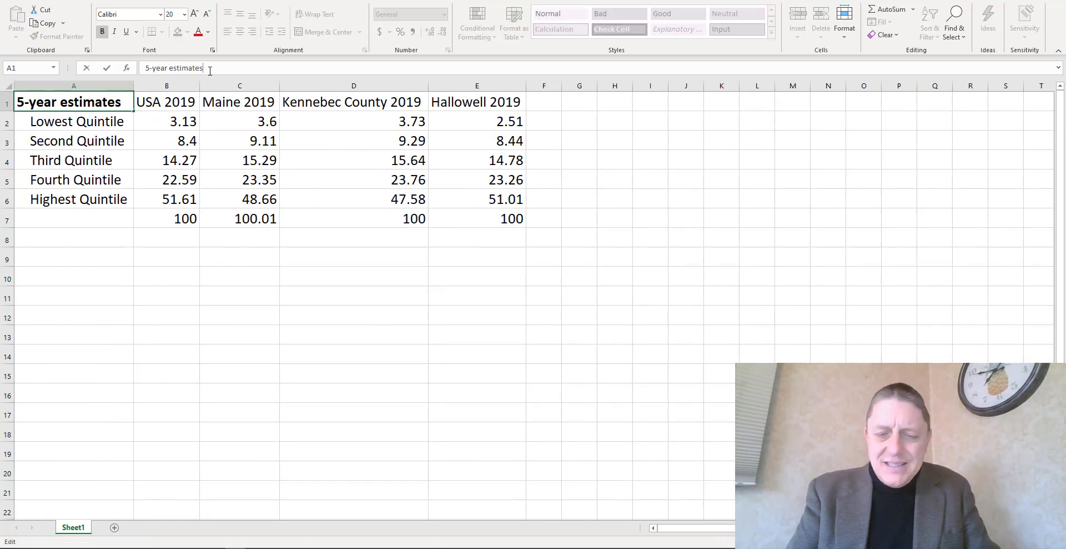
{"action": "type", "text": "Qu"}
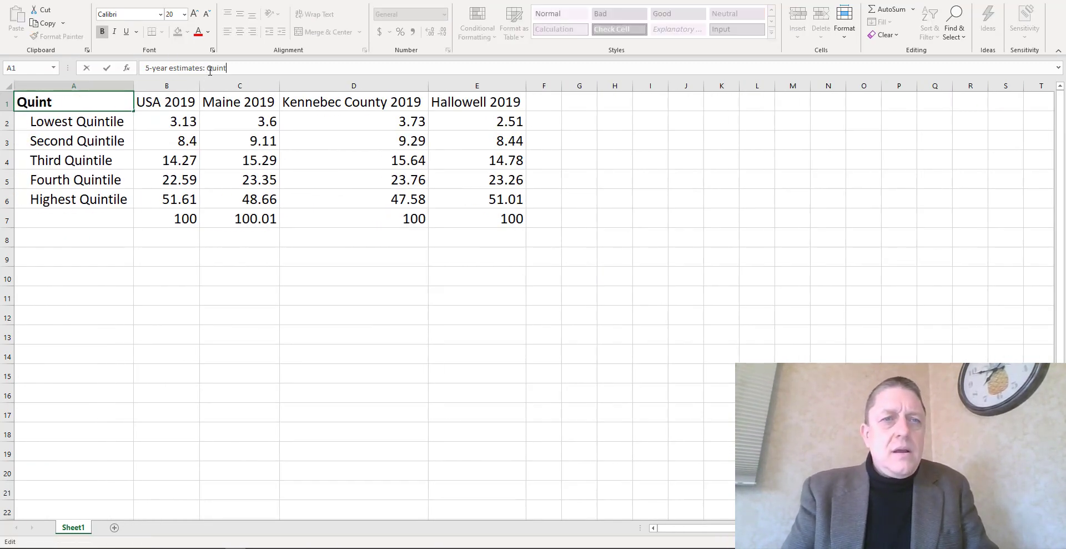
{"action": "type", "text": "in"}
{"action": "key", "text": "BackSpace"}
{"action": "key", "text": "BackSpace"}
{"action": "key", "text": "BackSpace"}
{"action": "key", "text": "BackSpace"}
{"action": "type", "text": "Quintil"}
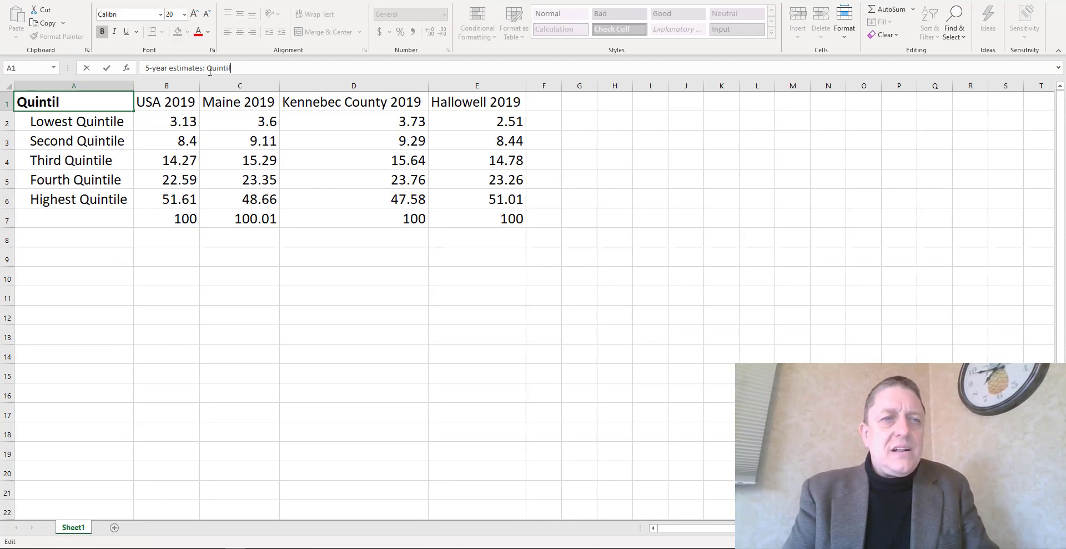
{"action": "type", "text": "e Share"}
{"action": "key", "text": "Return"}
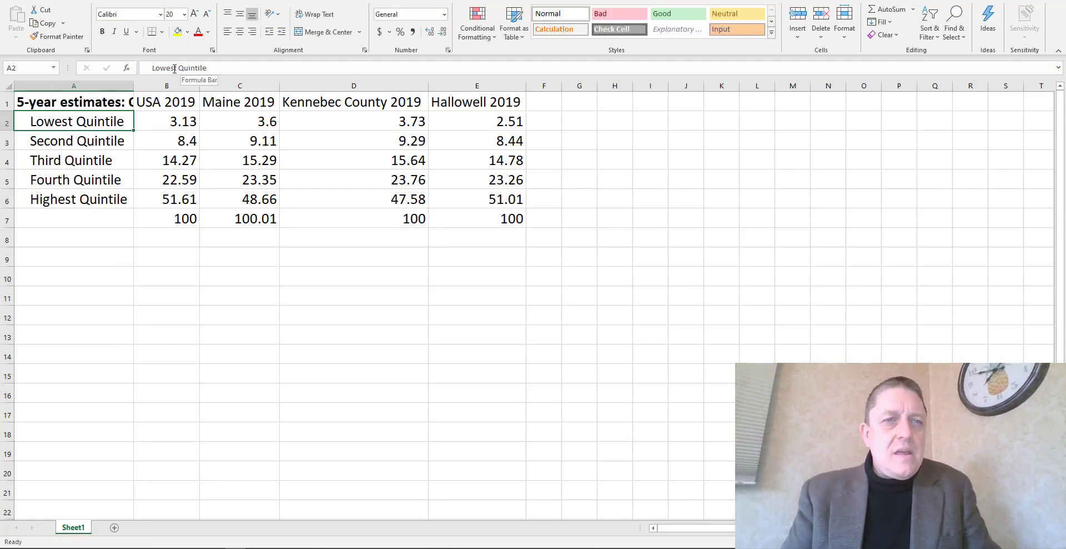
{"action": "double_click", "coordinate": [133, 85]}
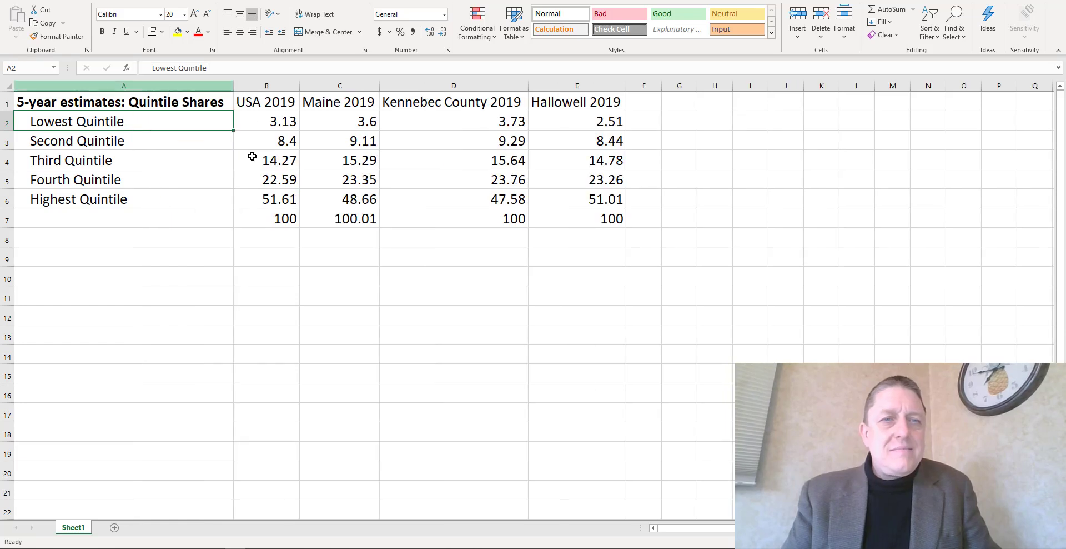
- Enter the heading "5-year estimate: Mean Income/Quintile" in cell A9 and fit column A to its text
{"action": "left_click", "coordinate": [131, 257]}
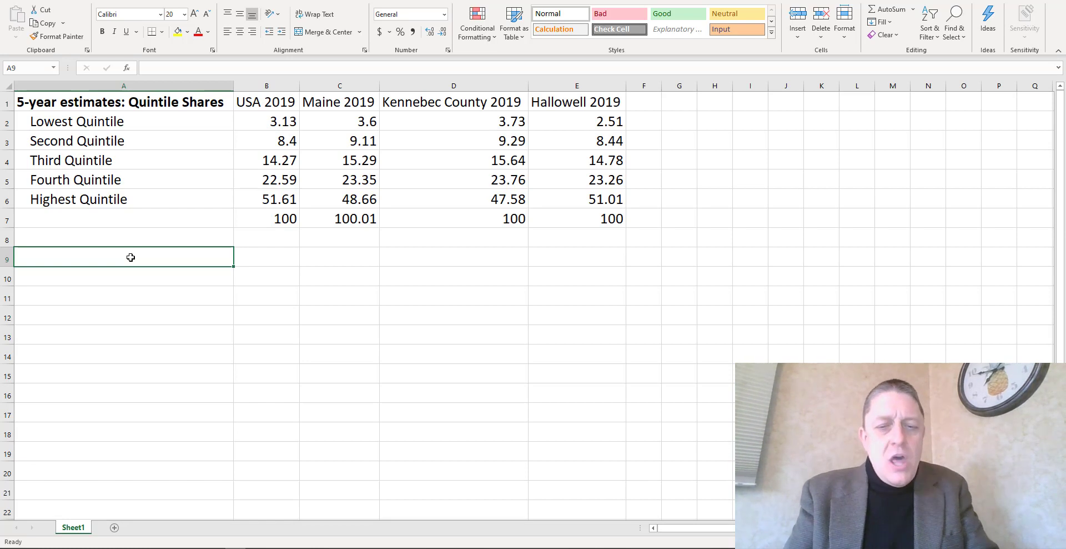
{"action": "type", "text": "5-ye"}
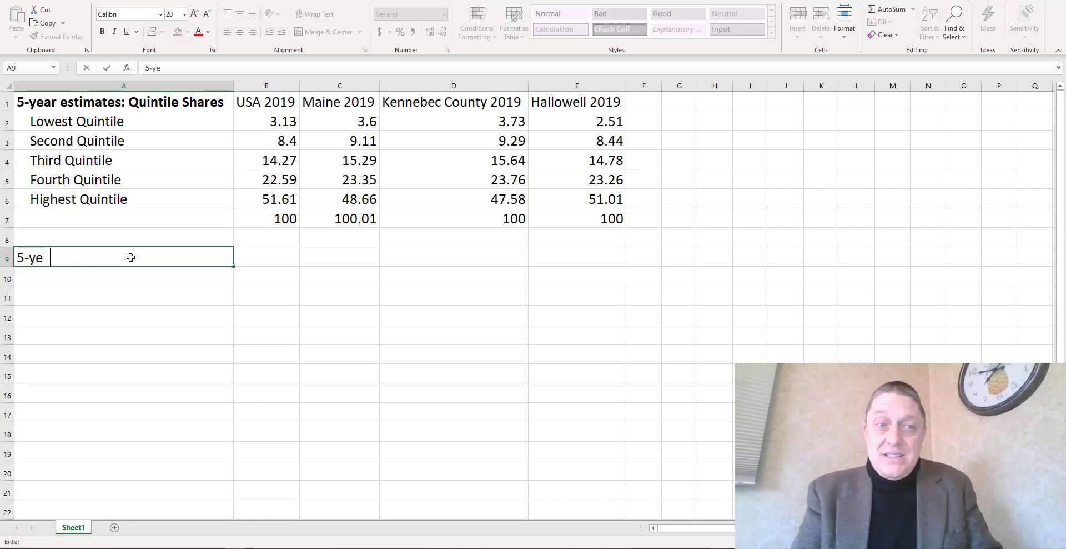
{"action": "type", "text": "ar estimate: "}
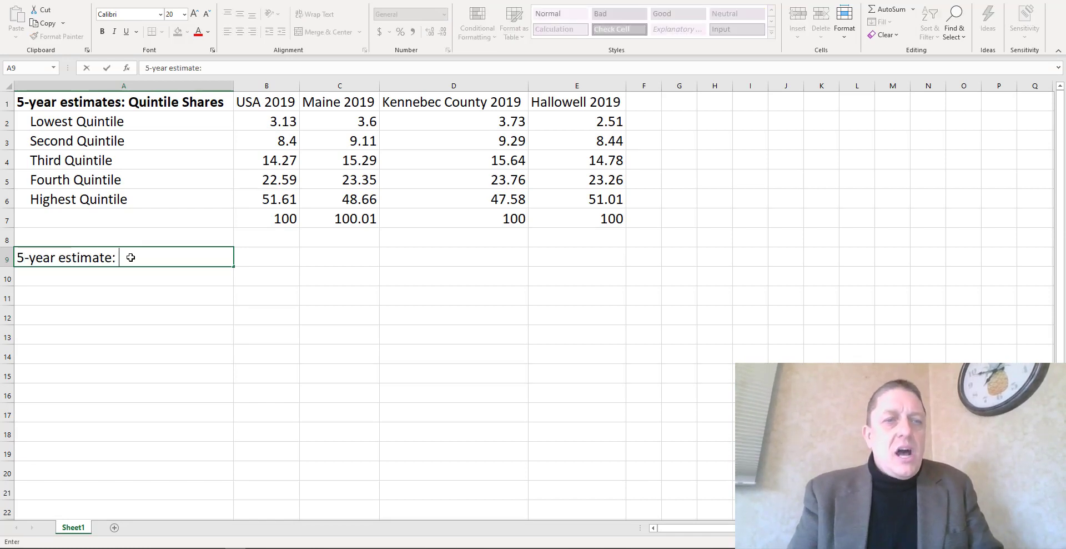
{"action": "type", "text": "Mean Incom"}
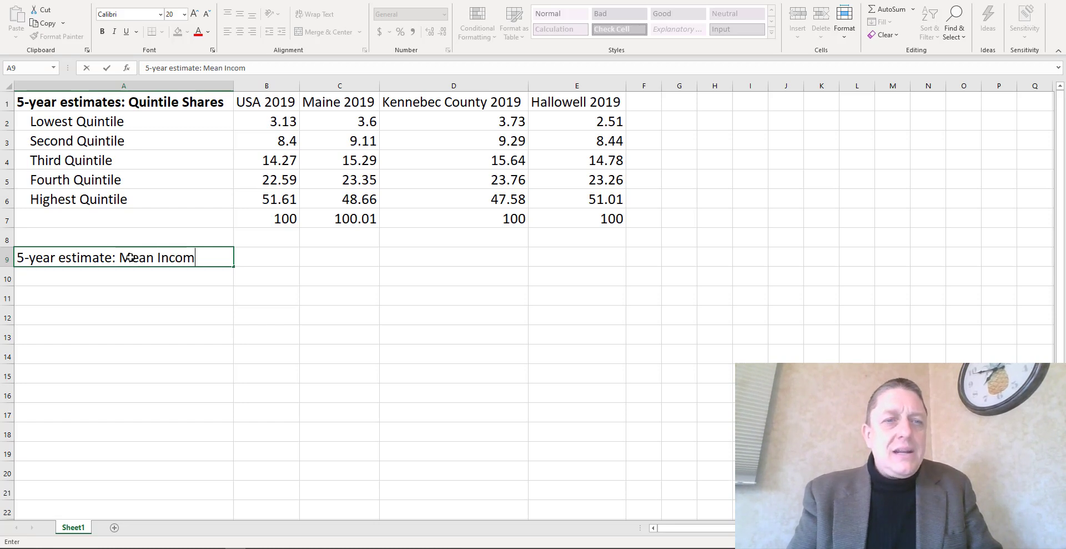
{"action": "type", "text": "e/Q"}
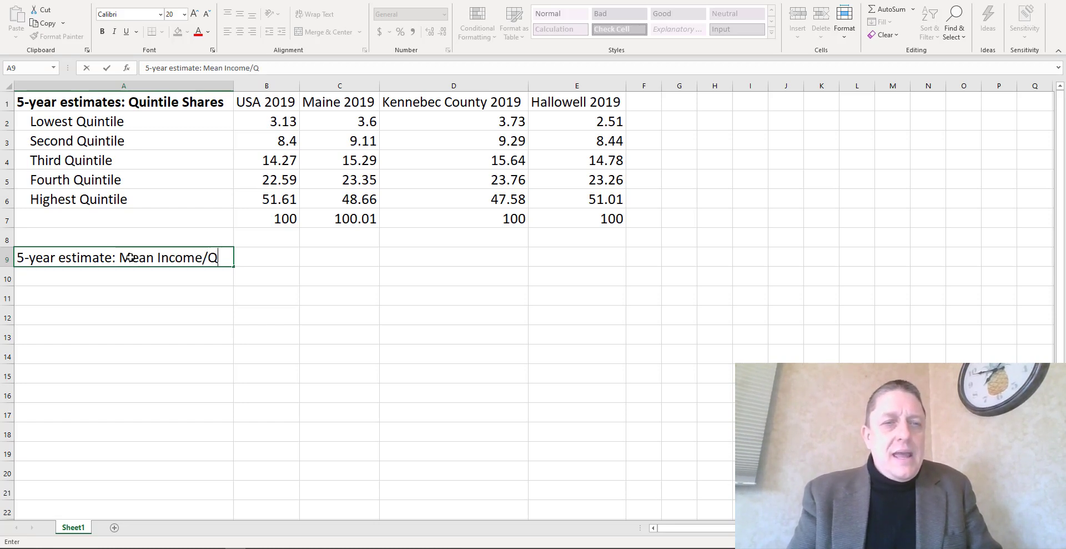
{"action": "type", "text": "uintile"}
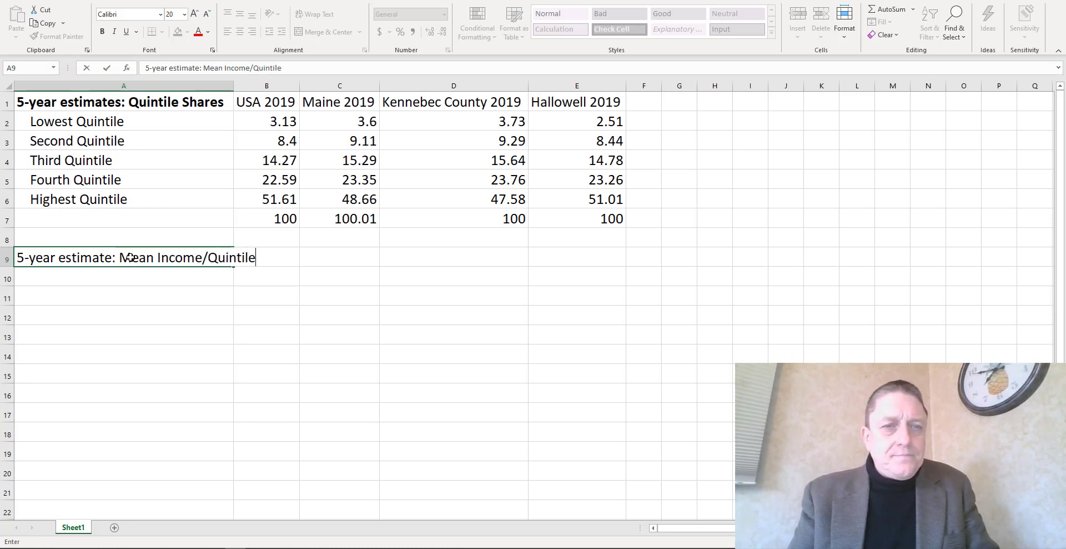
{"action": "key", "text": "Return"}
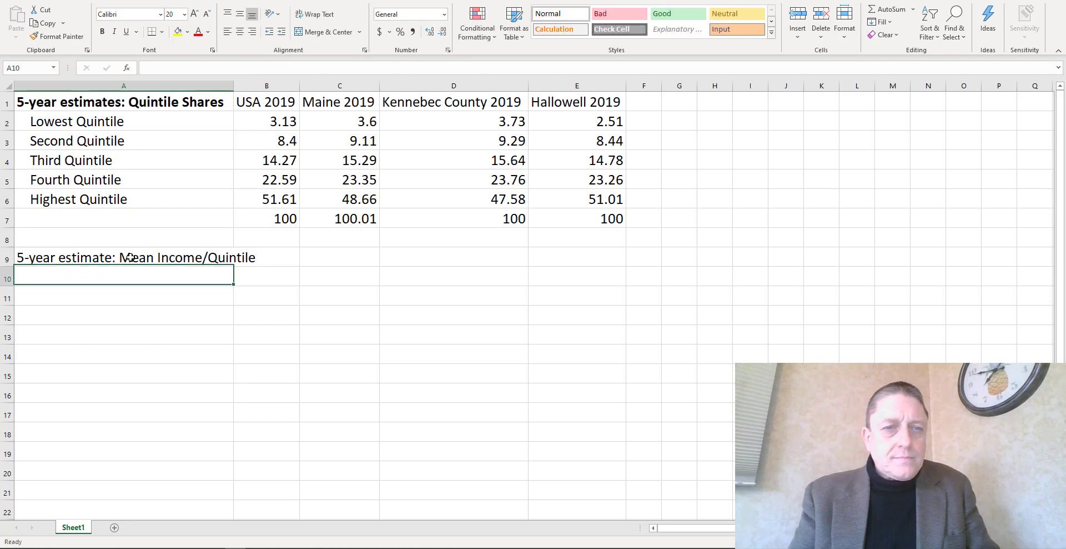
{"action": "double_click", "coordinate": [236, 86]}
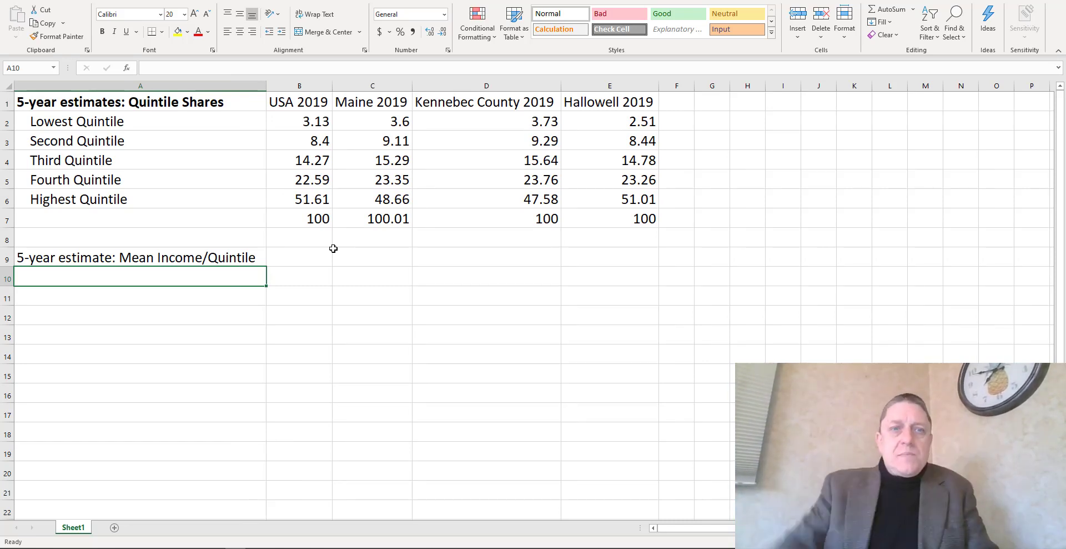
- Copy the four place headings from B1:E1 into row 9, starting at cell B9
{"action": "left_click_drag", "start_coordinate": [316, 101], "coordinate": [600, 104]}
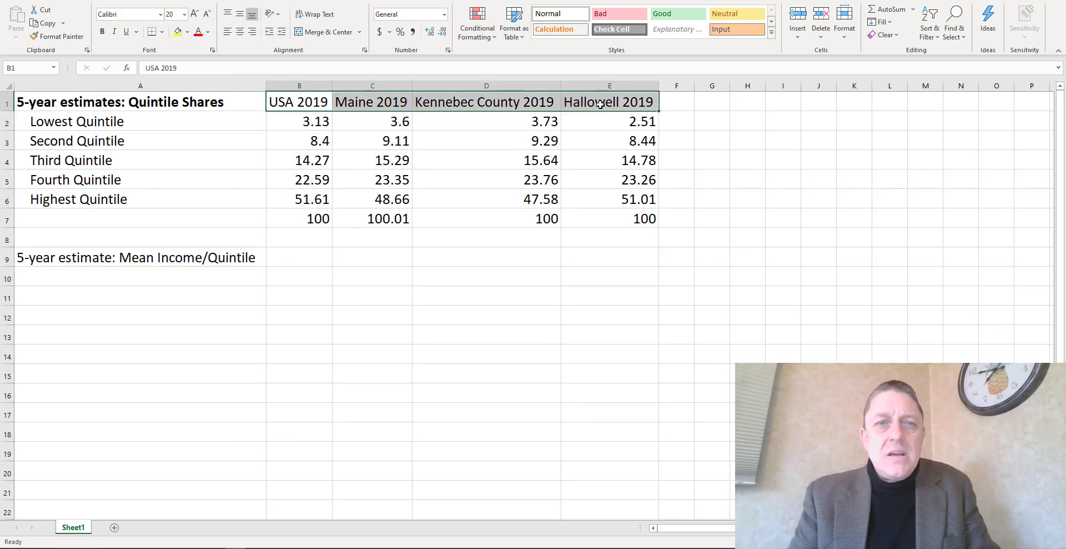
{"action": "key", "text": "ctrl+c"}
{"action": "key", "text": "Down"}
{"action": "key", "text": "Down"}
{"action": "key", "text": "Down"}
{"action": "key", "text": "Down"}
{"action": "key", "text": "Down"}
{"action": "key", "text": "Down"}
{"action": "key", "text": "Down"}
{"action": "key", "text": "Down"}
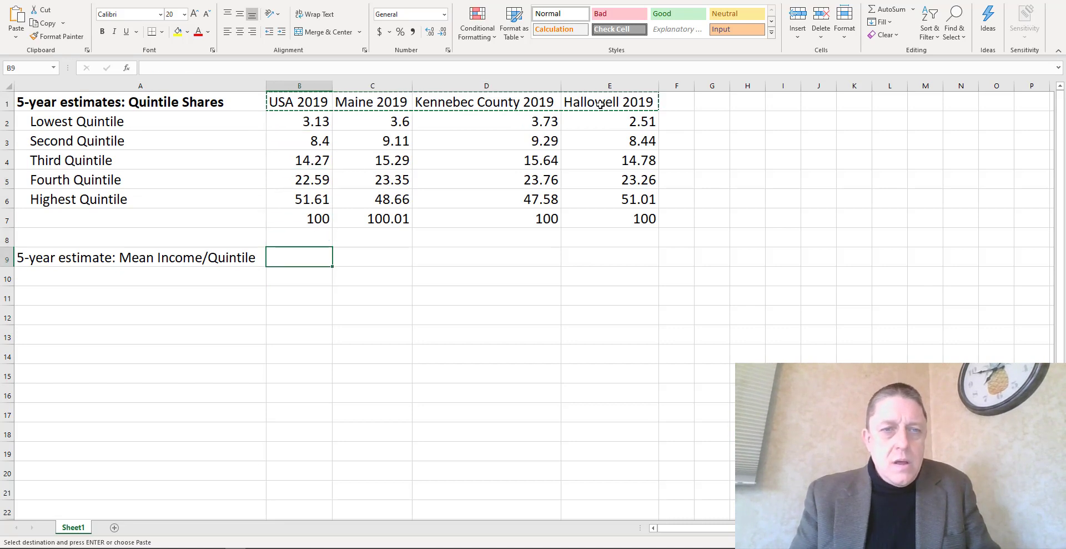
{"action": "key", "text": "ctrl+v"}
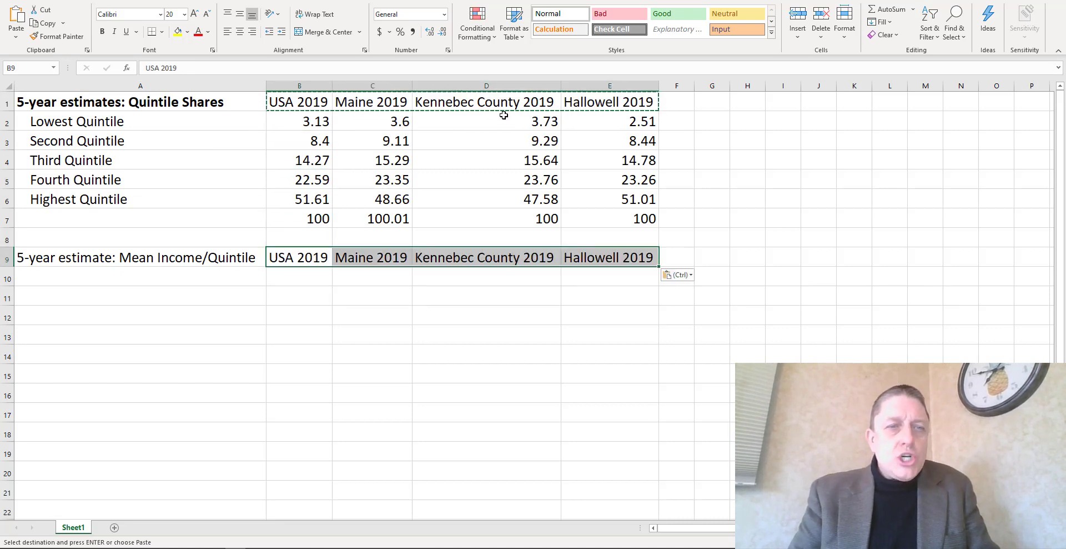
- Make the mean income heading in cell A9 bold
{"action": "left_click", "coordinate": [80, 261]}
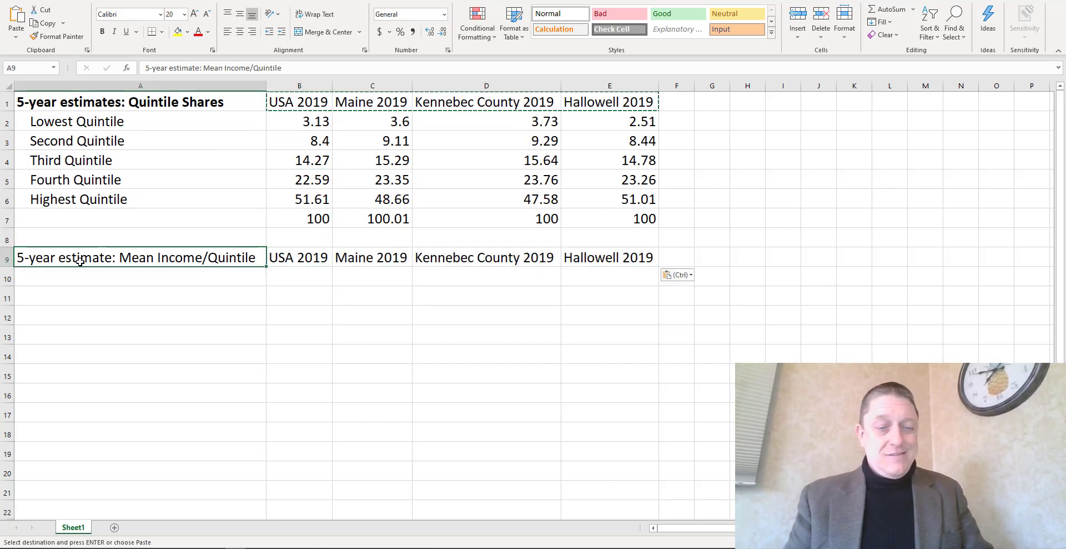
{"action": "key", "text": "ctrl+b"}
{"action": "left_click", "coordinate": [189, 298]}
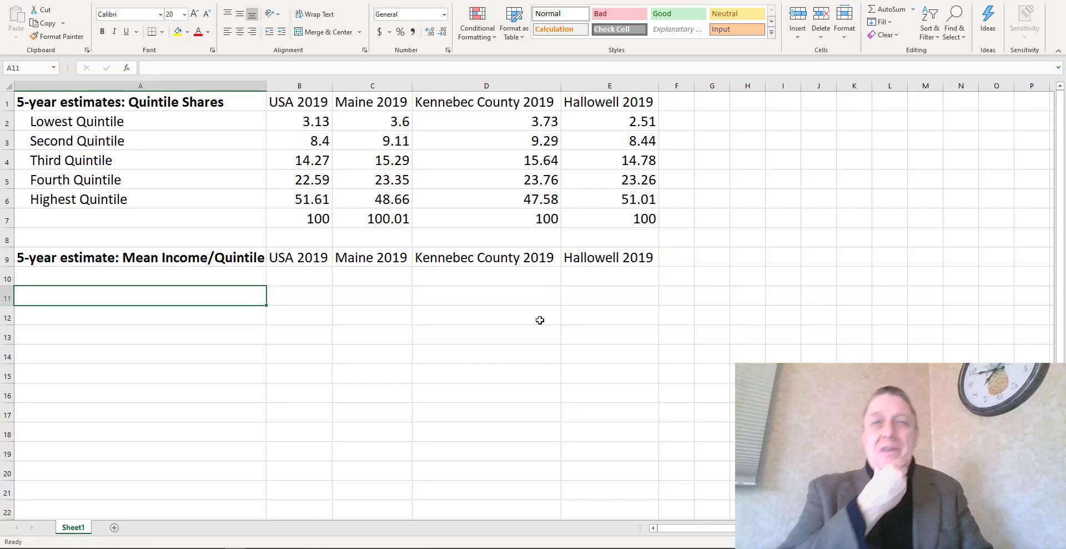
- Switch to the Census data site and remove the geography filter for all county subdivisions within Kennebec County
{"action": "key", "text": "alt+Tab"}
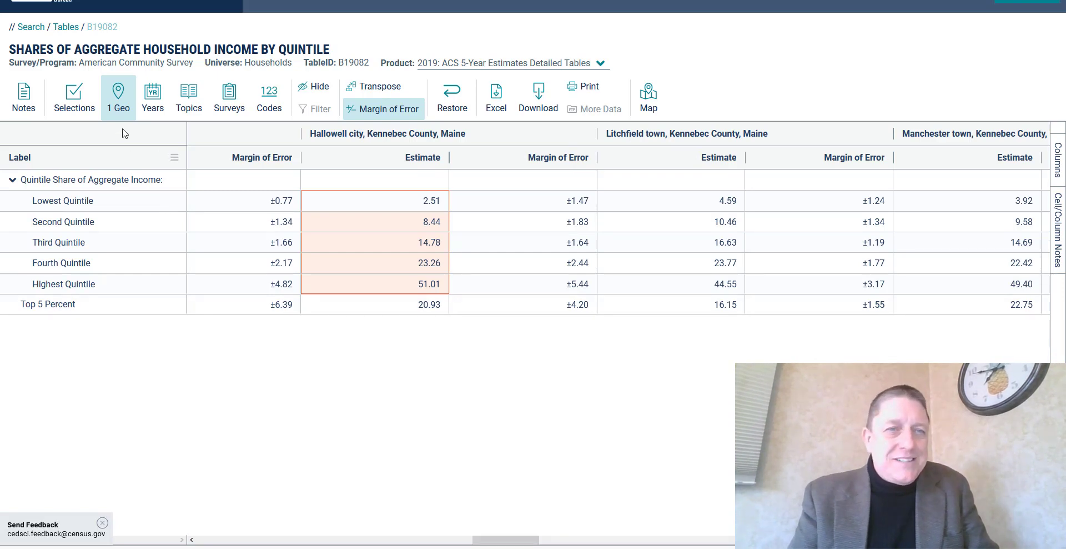
{"action": "left_click", "coordinate": [119, 105]}
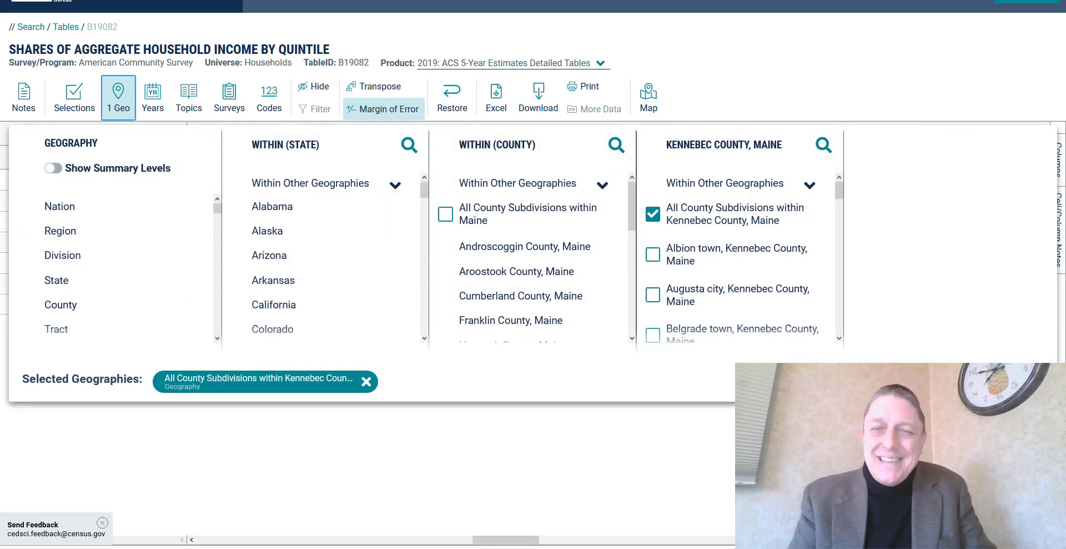
{"action": "left_click", "coordinate": [365, 381]}
{"action": "left_click", "coordinate": [595, 306]}
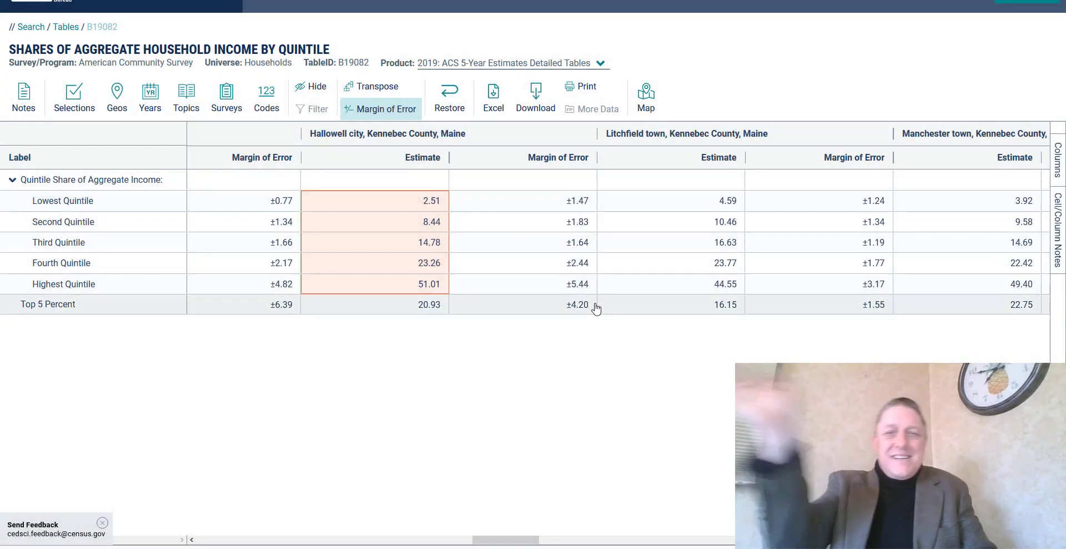
- Return to the Census data search, look up "quintile" and open table B19081: Mean Household Income of Quintiles
{"action": "left_click", "coordinate": [31, 29]}
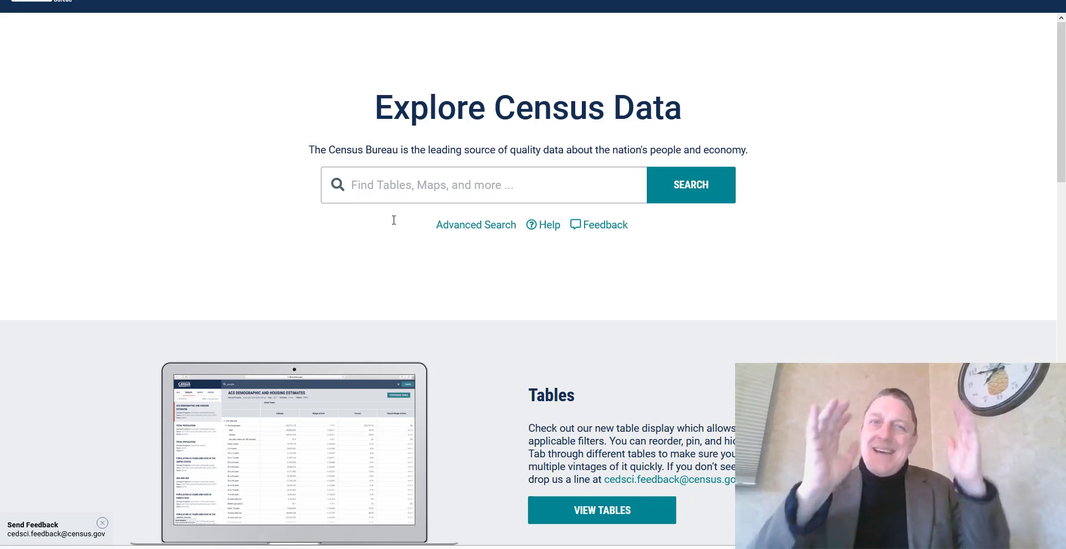
{"action": "left_click", "coordinate": [392, 198]}
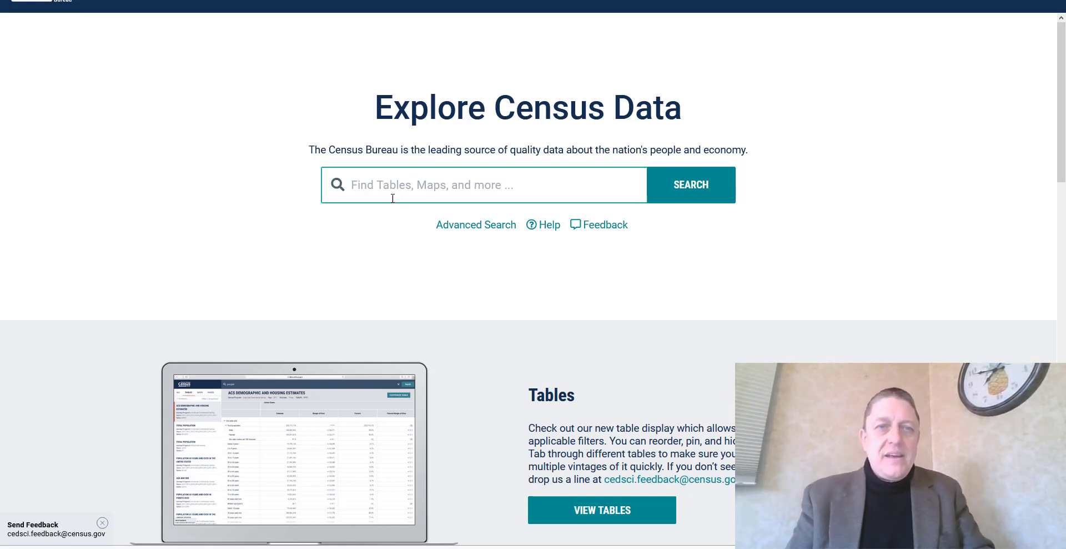
{"action": "type", "text": "quintil"}
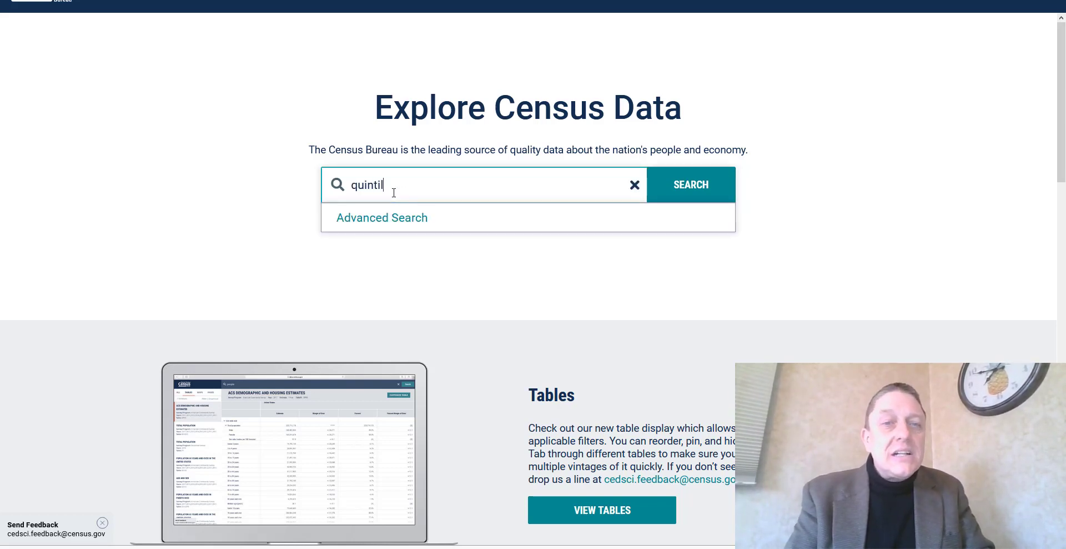
{"action": "type", "text": "e"}
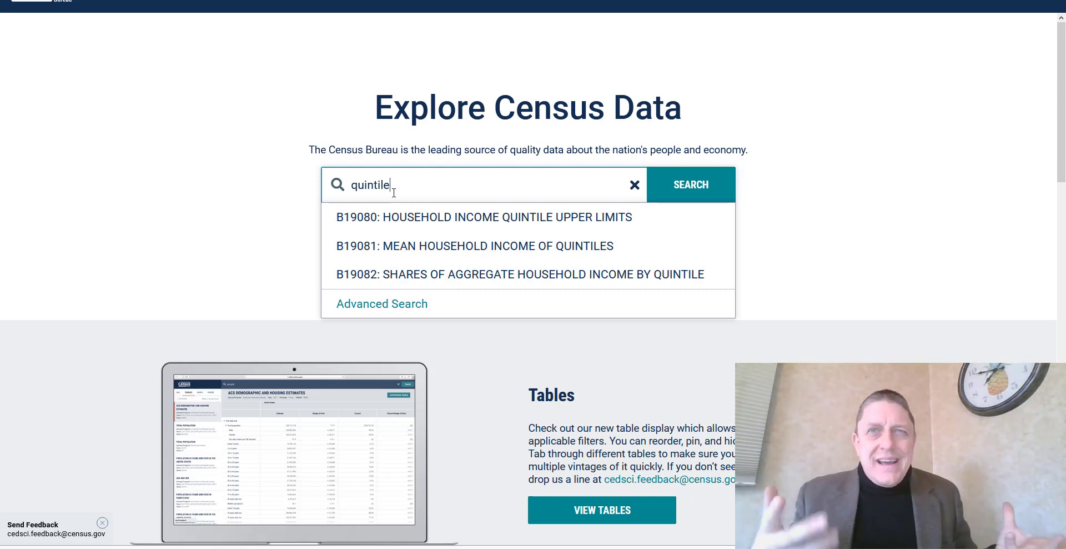
{"action": "left_click", "coordinate": [399, 258]}
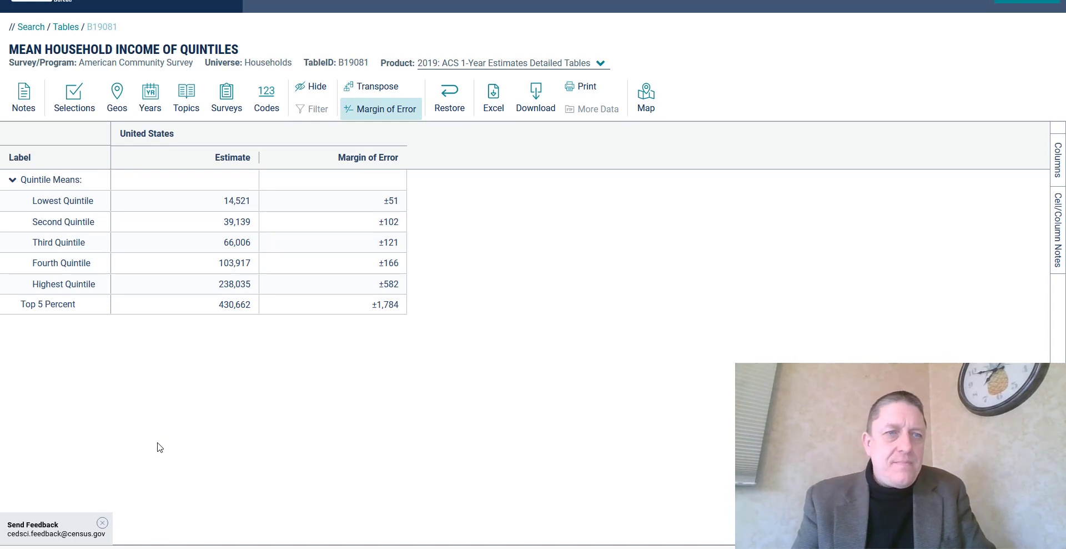
- Change the mean household income table's product to 2019: ACS 5-Year Estimates Detailed Tables
{"action": "left_click_drag", "start_coordinate": [97, 202], "coordinate": [215, 288]}
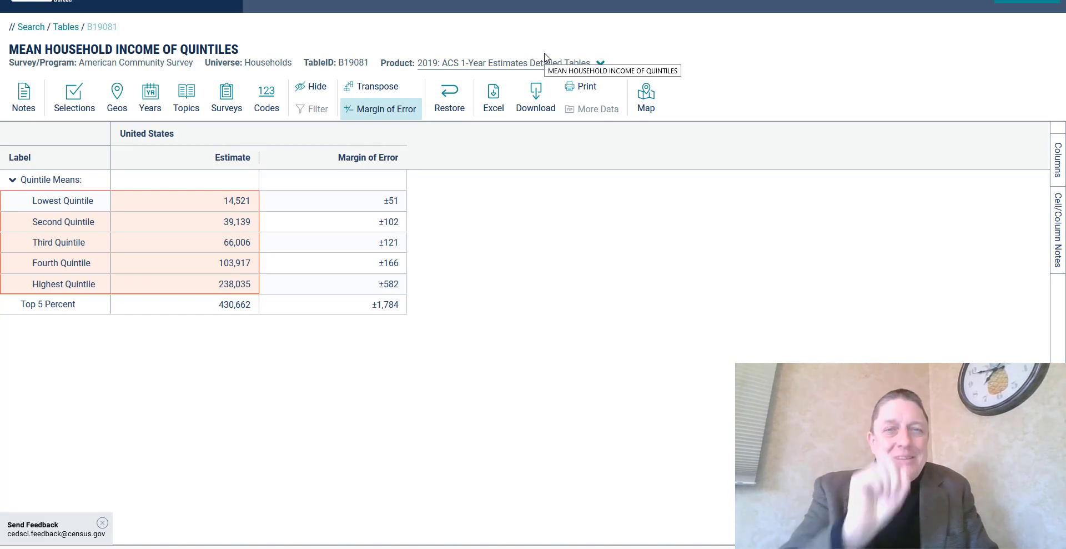
{"action": "left_click", "coordinate": [315, 287]}
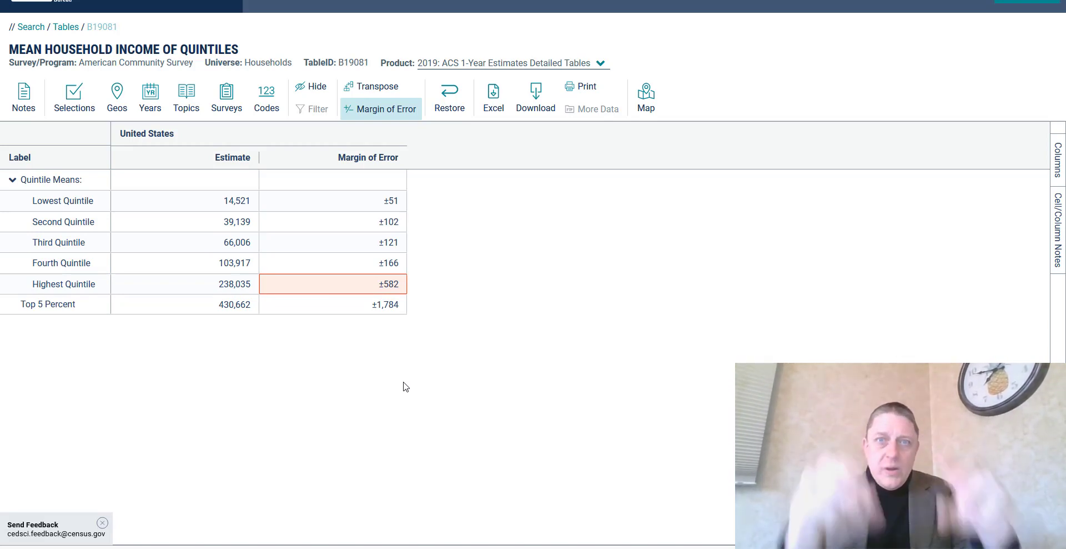
{"action": "left_click", "coordinate": [588, 69]}
{"action": "left_click", "coordinate": [565, 91]}
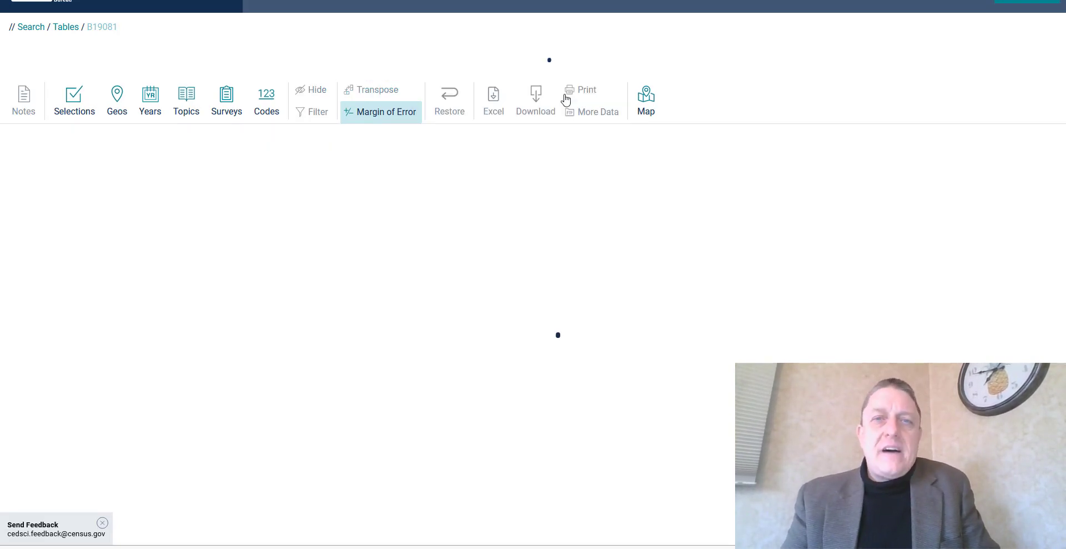
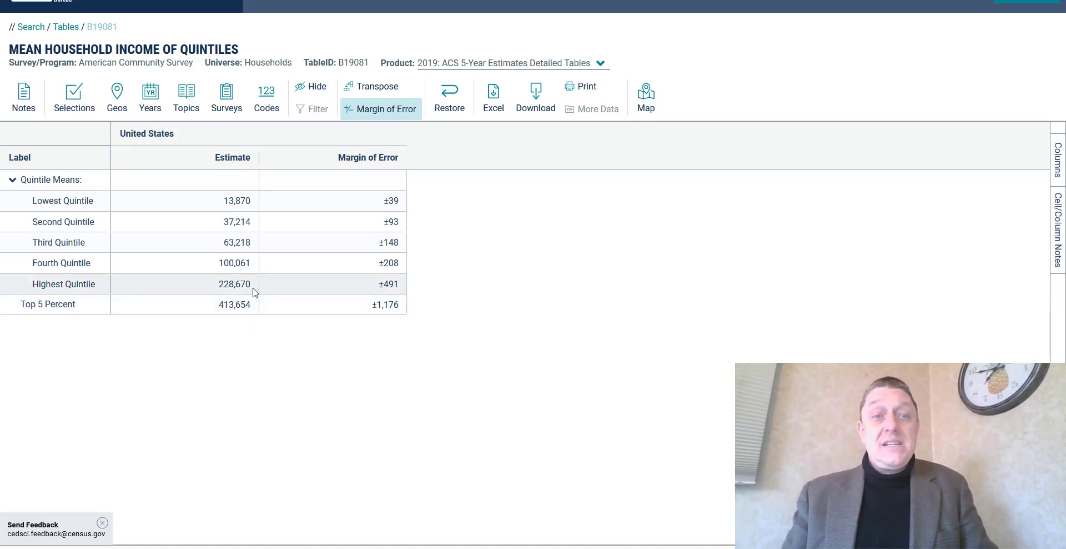
- Copy the United States quintile labels and mean income estimates from the Census table into the Excel sheet, starting at cell A10
{"action": "left_click_drag", "start_coordinate": [251, 284], "coordinate": [63, 208]}
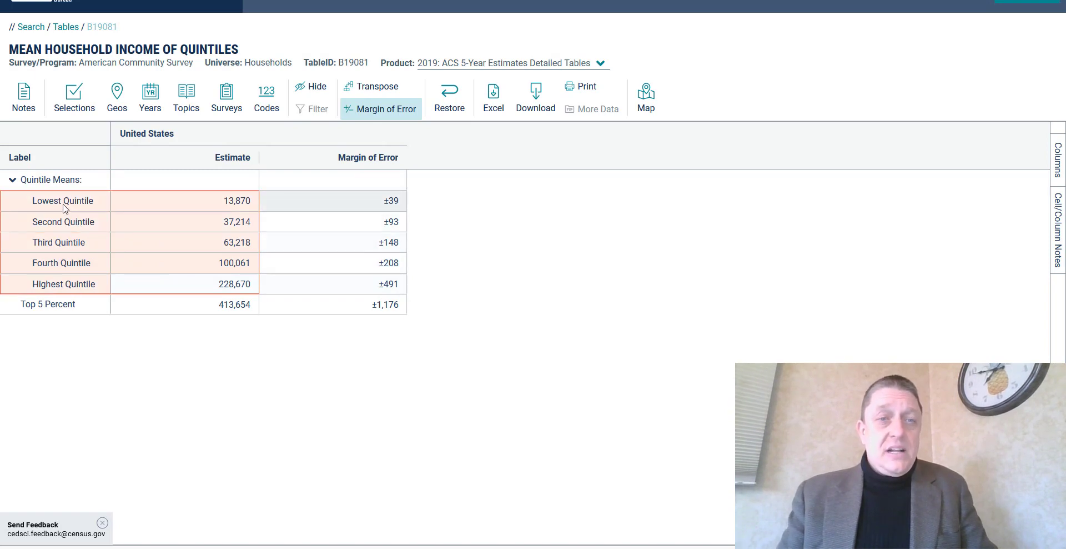
{"action": "key", "text": "ctrl+c"}
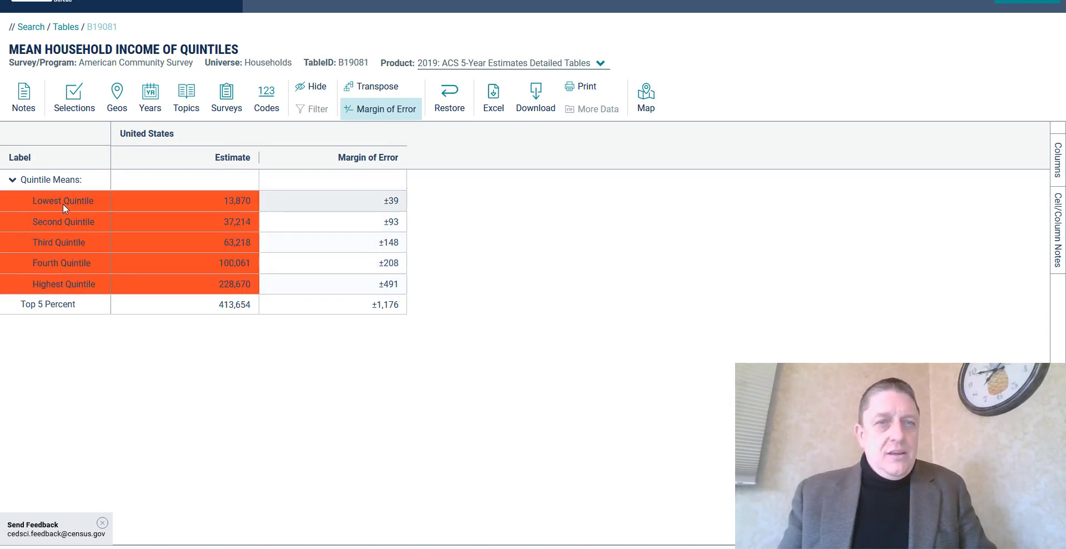
{"action": "key", "text": "alt+Tab"}
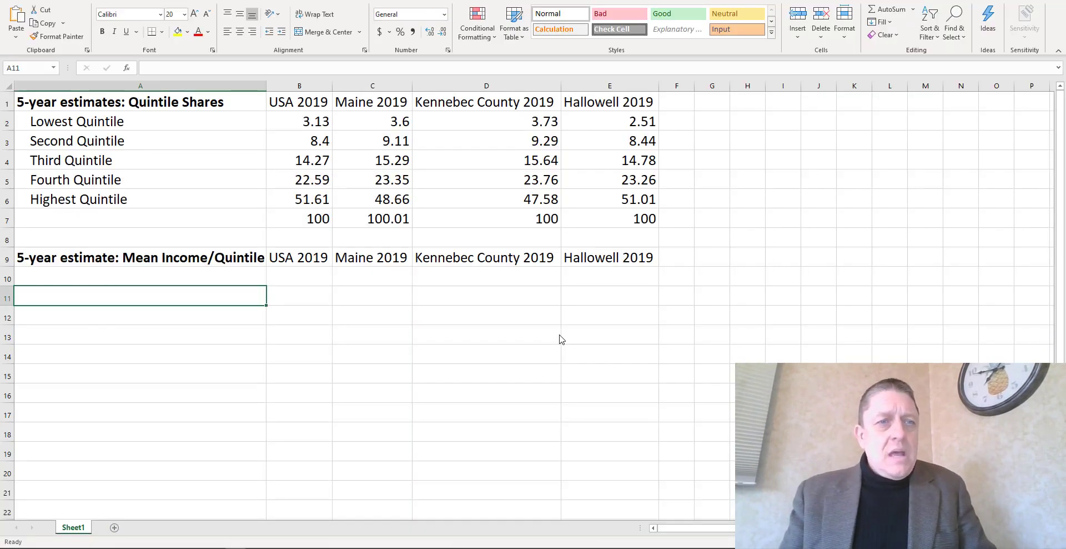
{"action": "key", "text": "Up"}
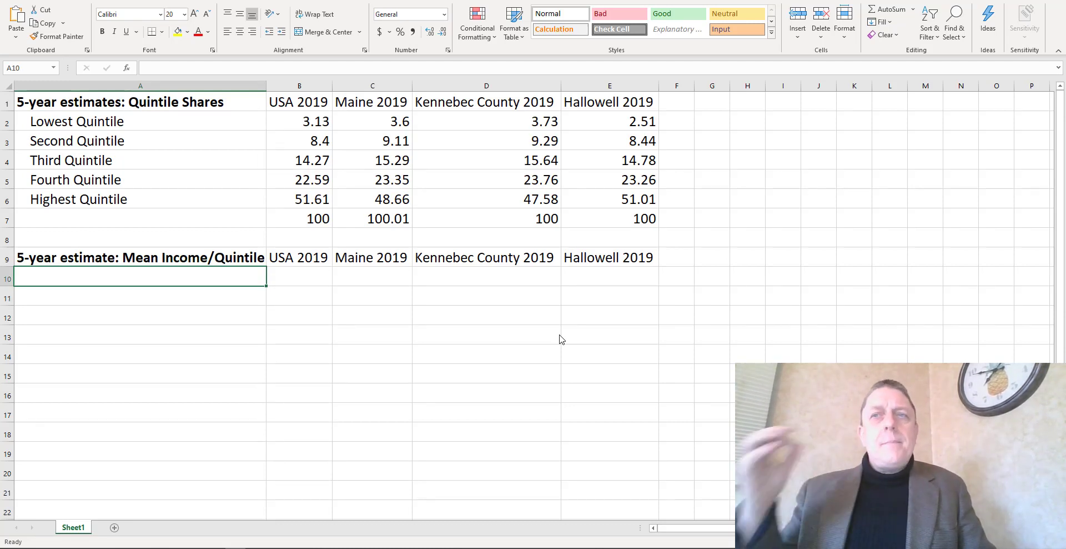
{"action": "key", "text": "ctrl+v"}
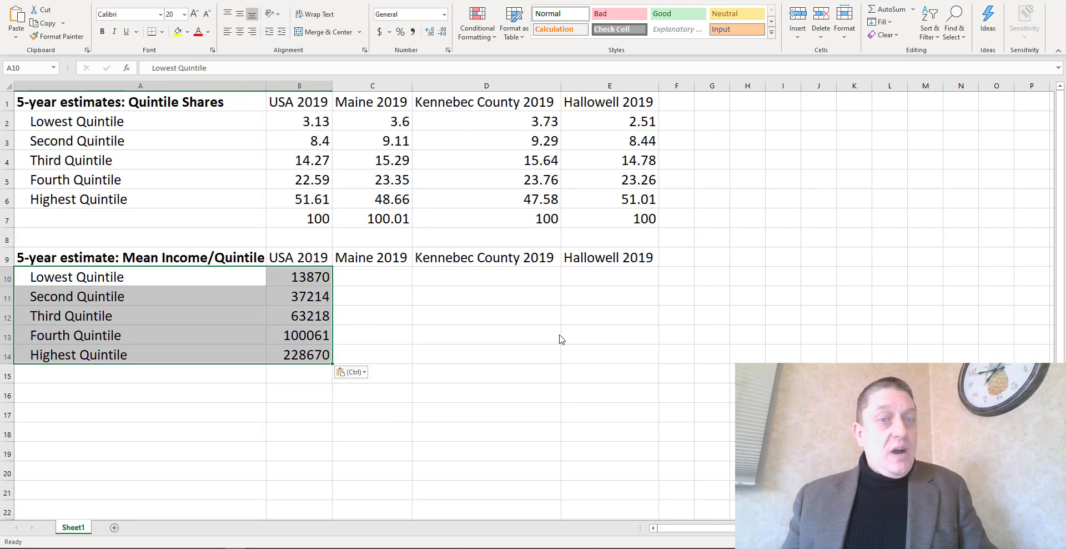
- Format the USA mean incomes in B10:B14 as dollar amounts with the accounting number format
{"action": "key", "text": "Down"}
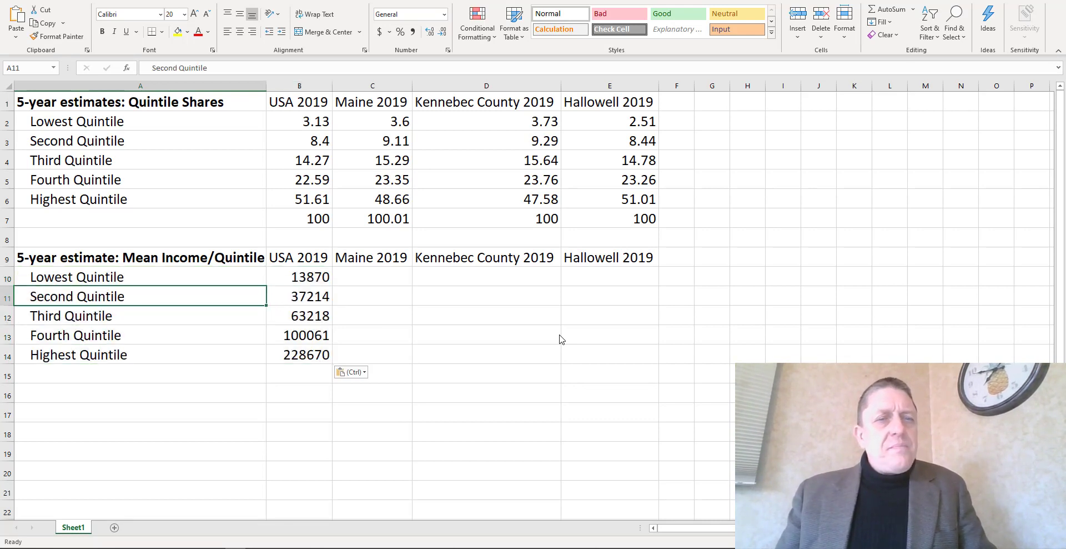
{"action": "key", "text": "Right"}
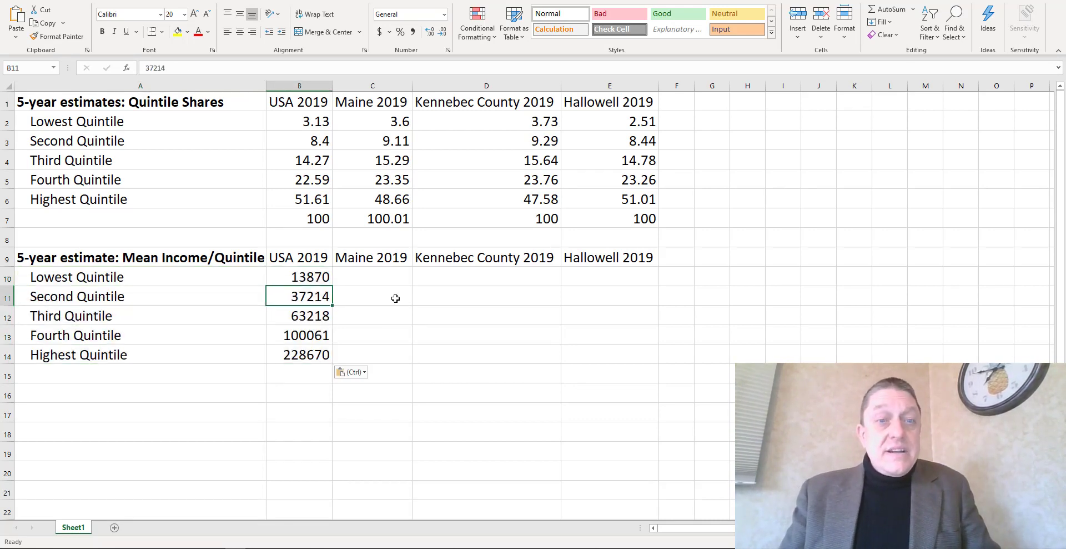
{"action": "left_click_drag", "start_coordinate": [318, 276], "coordinate": [318, 356]}
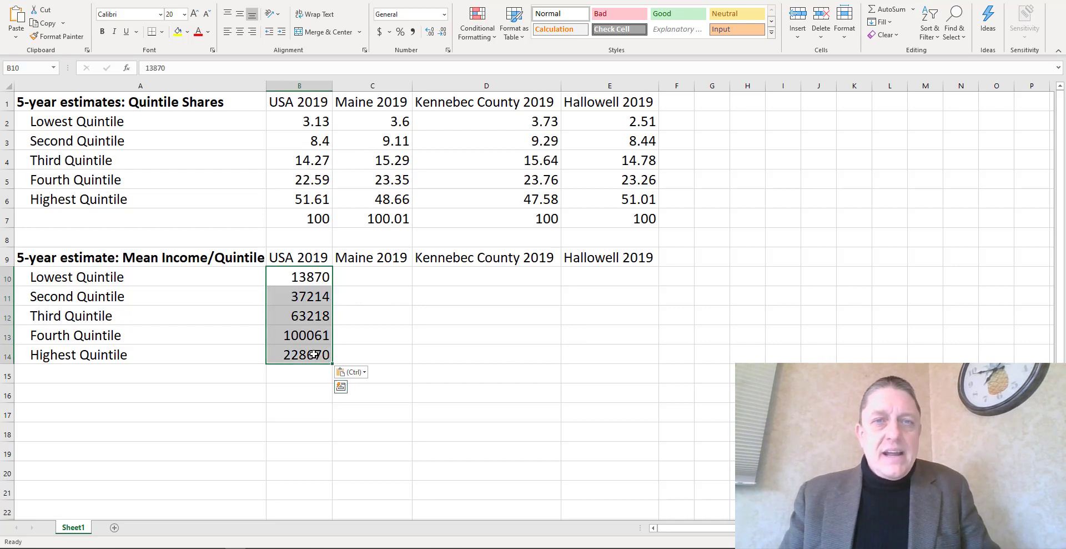
{"action": "left_click", "coordinate": [381, 33]}
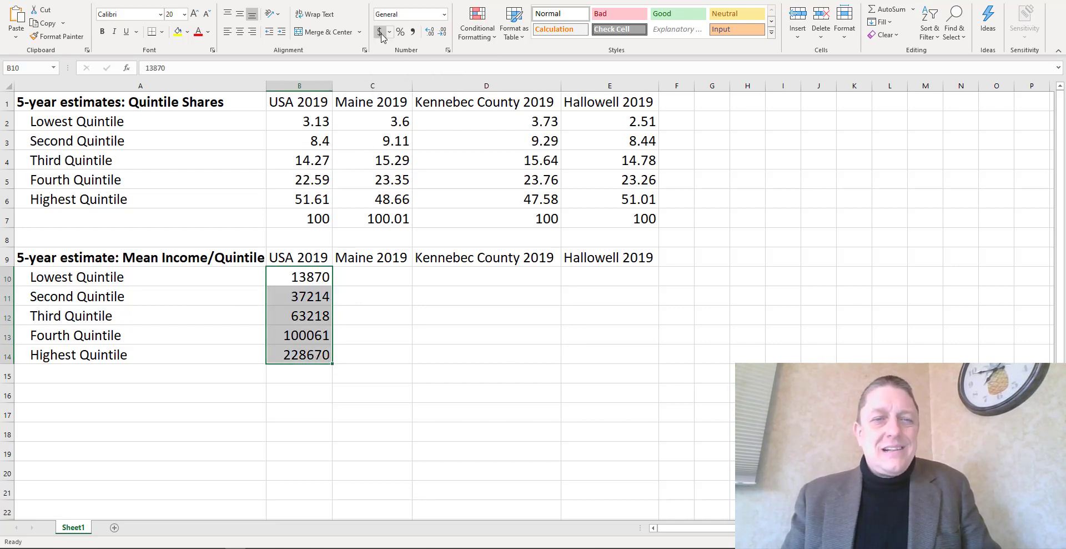
{"action": "left_click", "coordinate": [409, 320]}
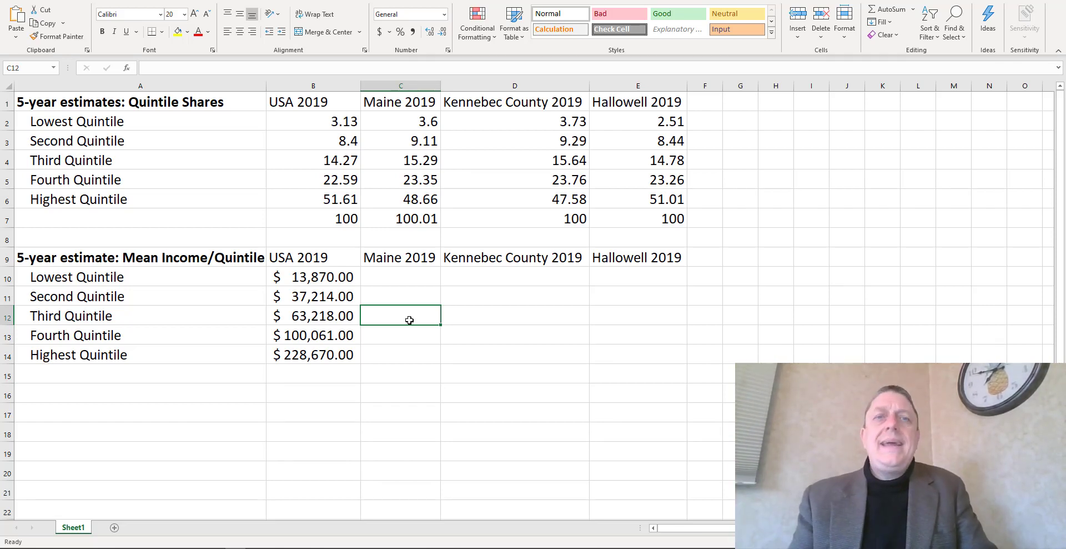
- Switch to the Census mean household income table and set its geography to the state of Maine
{"action": "key", "text": "alt+Tab"}
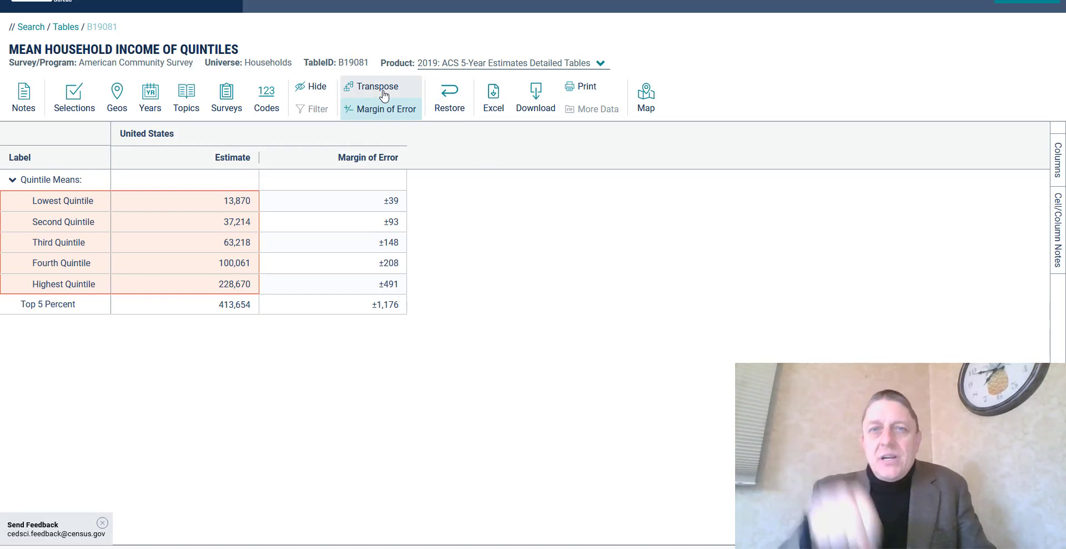
{"action": "left_click", "coordinate": [117, 96]}
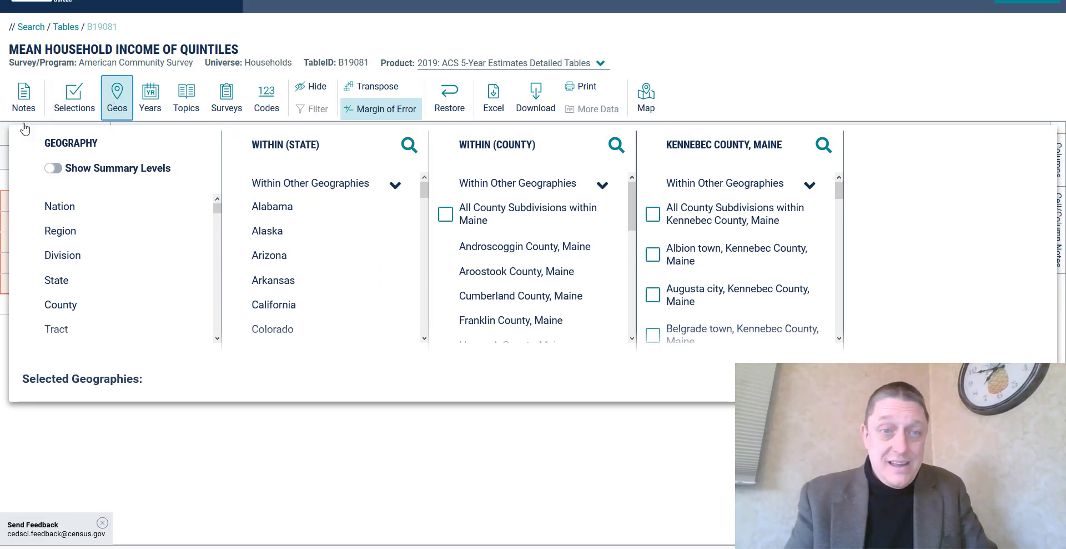
{"action": "left_click", "coordinate": [71, 279]}
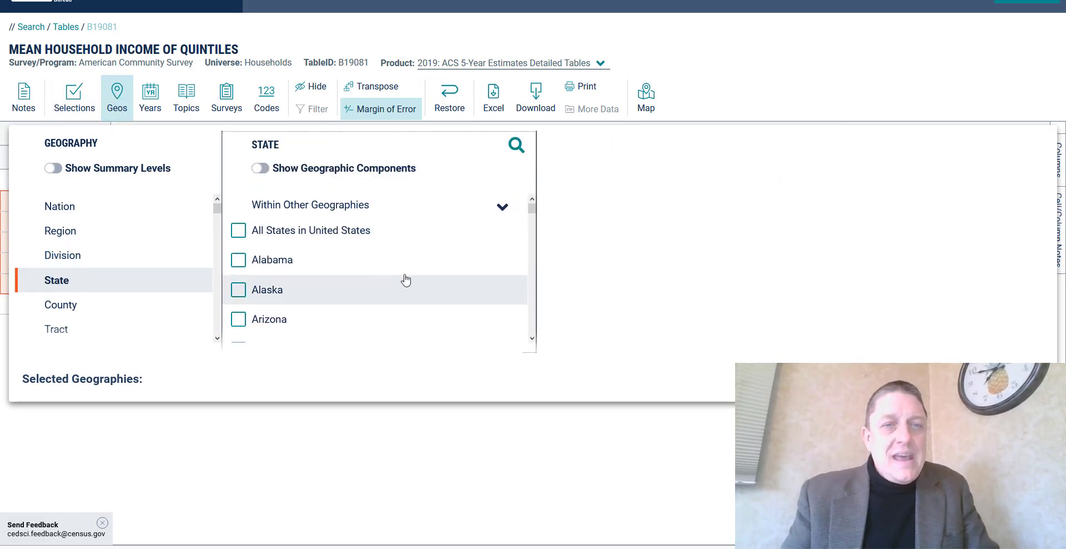
{"action": "left_click_drag", "start_coordinate": [532, 208], "coordinate": [530, 262]}
{"action": "left_click", "coordinate": [332, 233]}
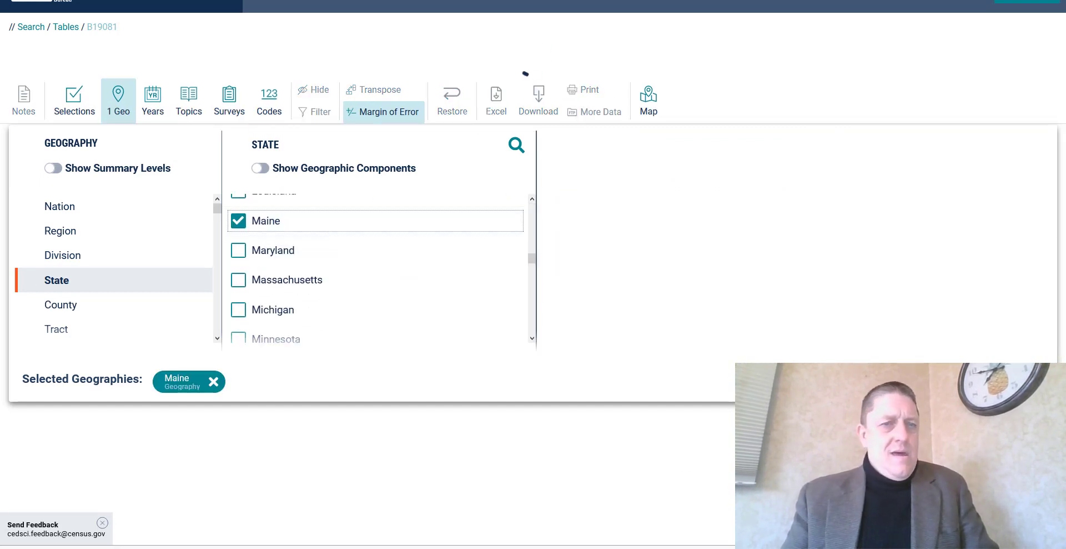
{"action": "left_click", "coordinate": [119, 99]}
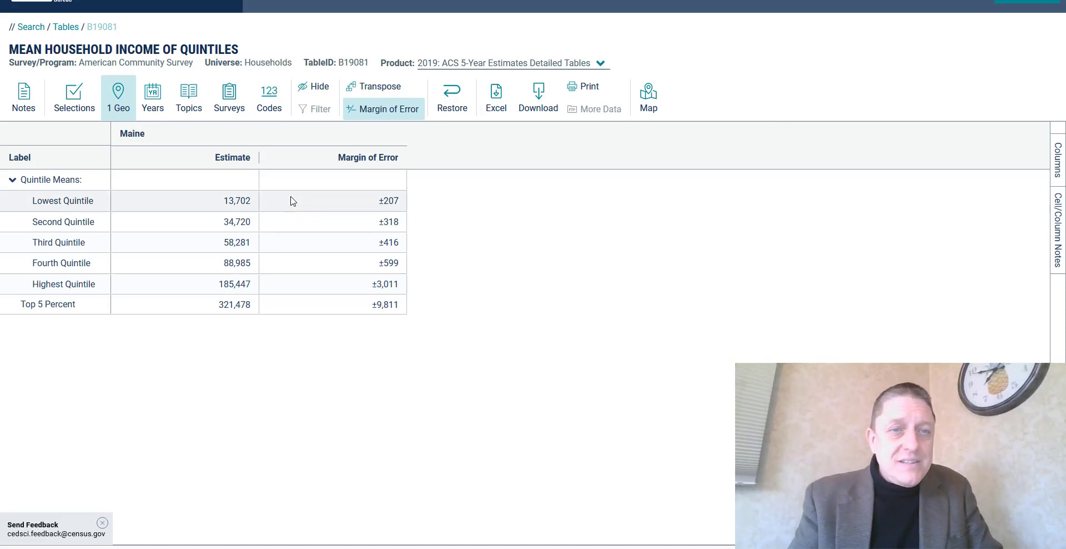
- Copy Maine's five quintile mean income estimates from the Census table into cells C10:C14 of the Excel sheet
{"action": "left_click_drag", "start_coordinate": [237, 205], "coordinate": [239, 289]}
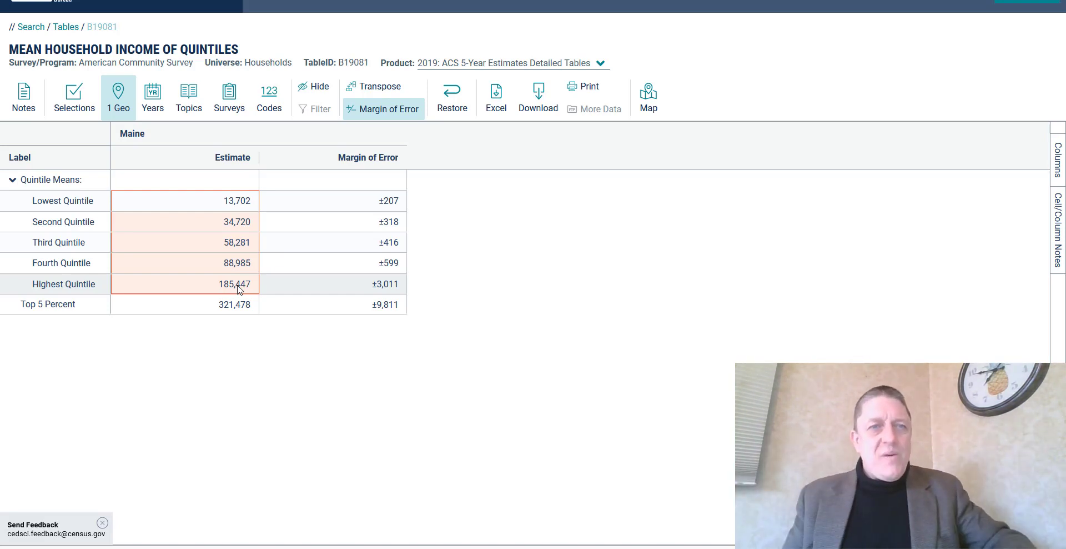
{"action": "key", "text": "ctrl+c"}
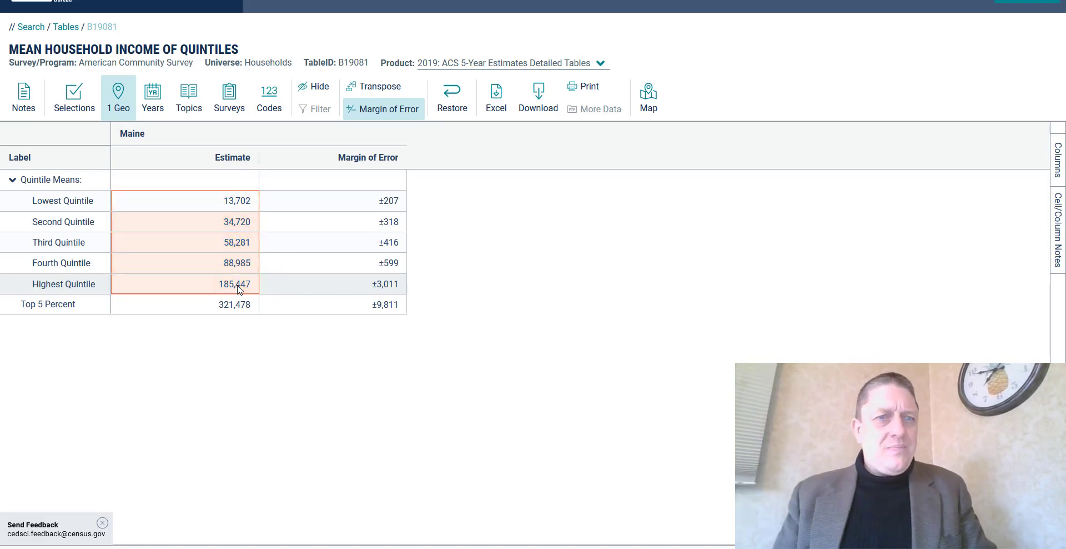
{"action": "key", "text": "alt+Tab"}
{"action": "left_click", "coordinate": [409, 282]}
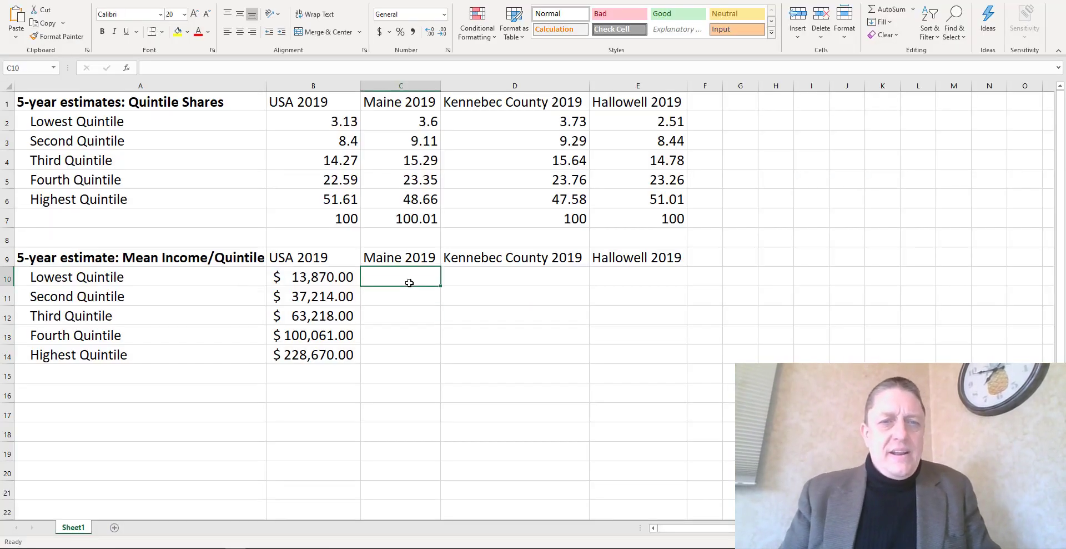
{"action": "key", "text": "ctrl+v"}
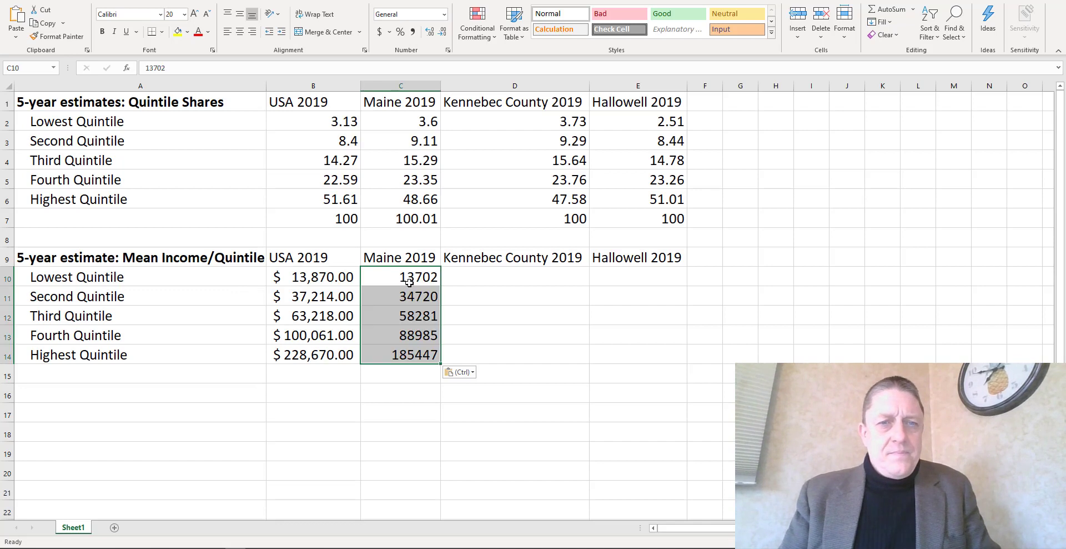
{"action": "left_click", "coordinate": [478, 421]}
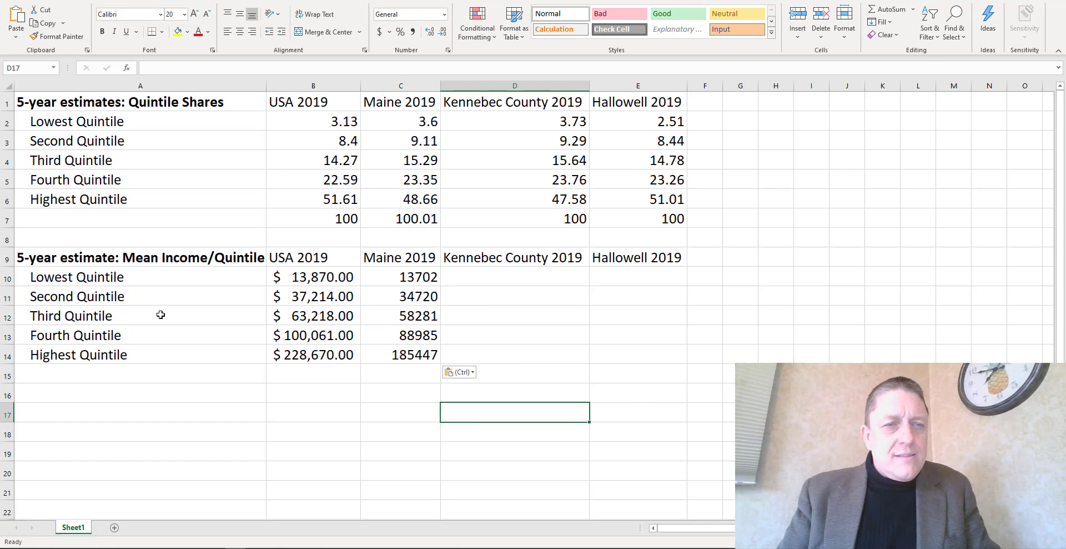
{"action": "left_click_drag", "start_coordinate": [160, 315], "coordinate": [377, 354]}
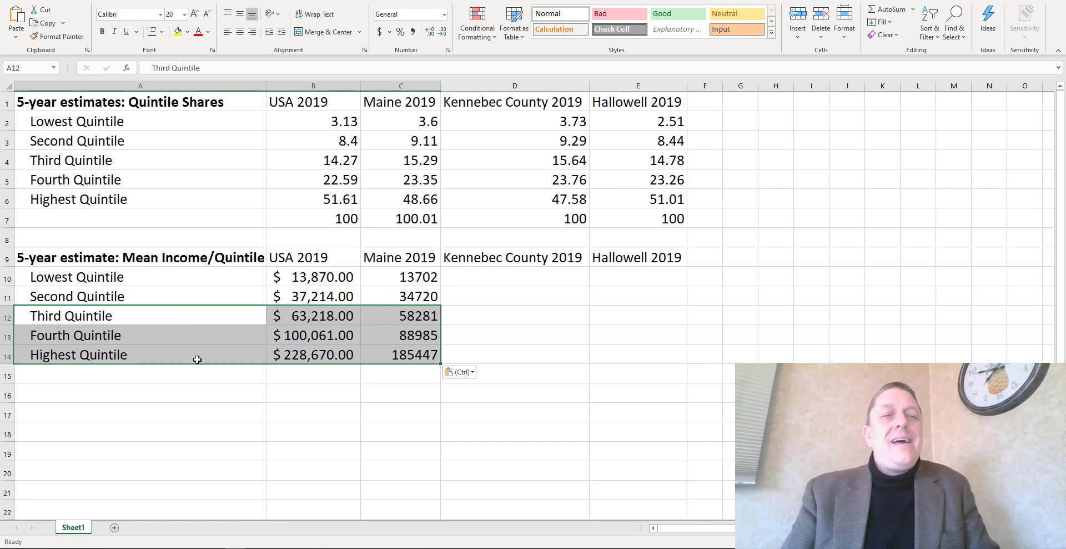
- Insert a blank column before the Kennebec County column and head it "diff" in cell D9
{"action": "left_click", "coordinate": [483, 276]}
{"action": "key", "text": "alt+i"}
{"action": "key", "text": "c"}
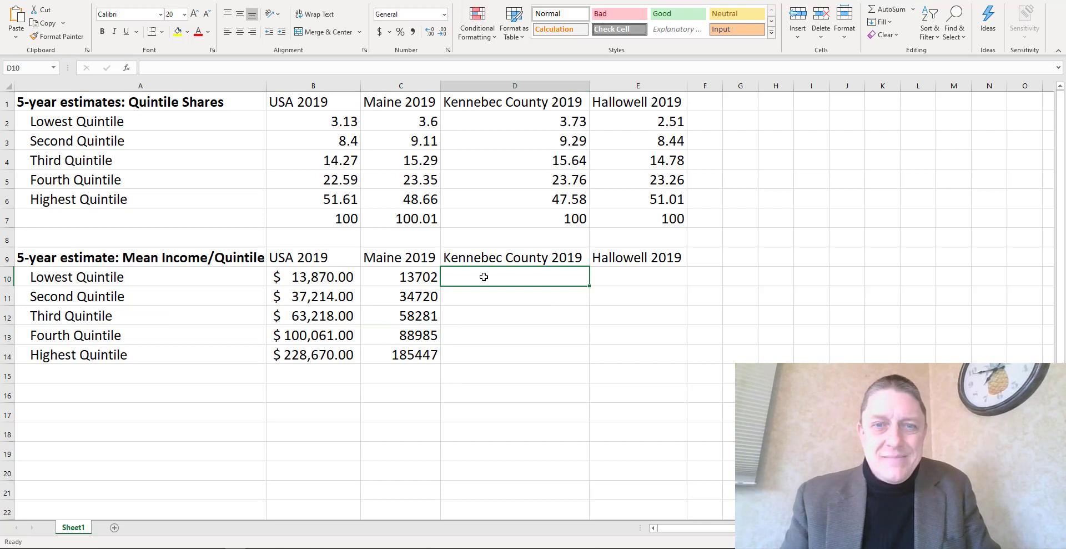
{"action": "key", "text": "Up"}
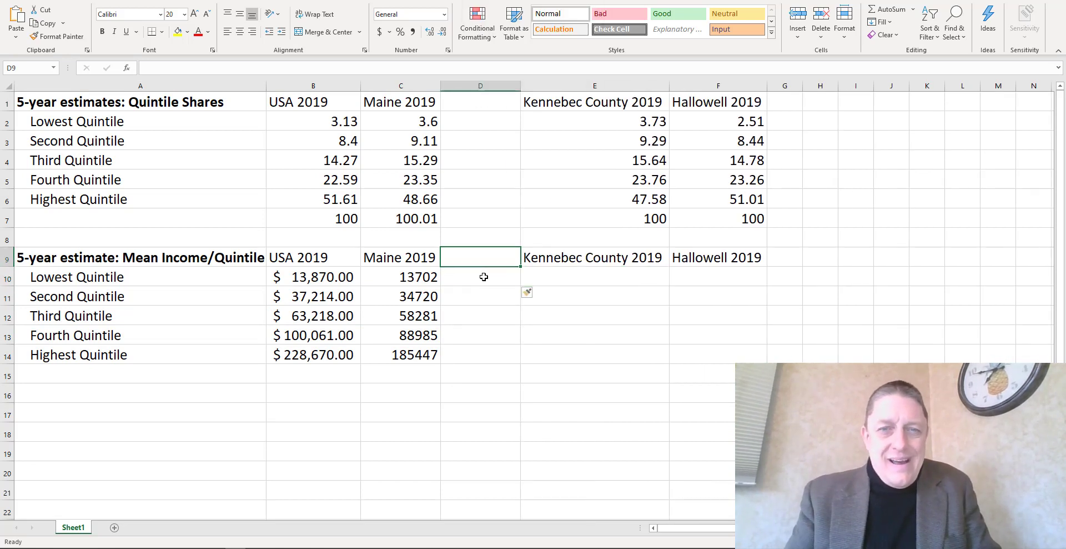
{"action": "type", "text": "diff"}
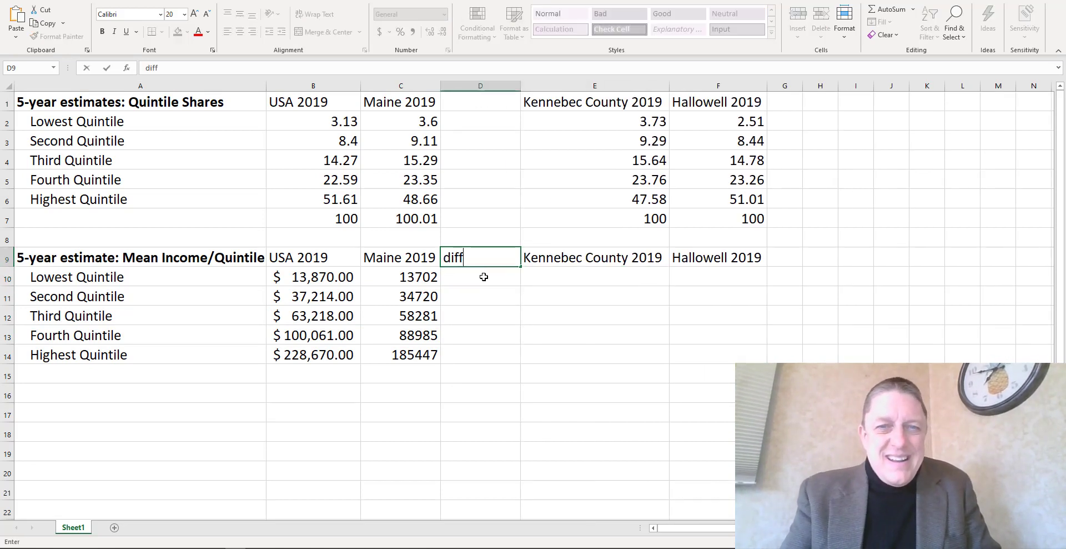
{"action": "key", "text": "Return"}
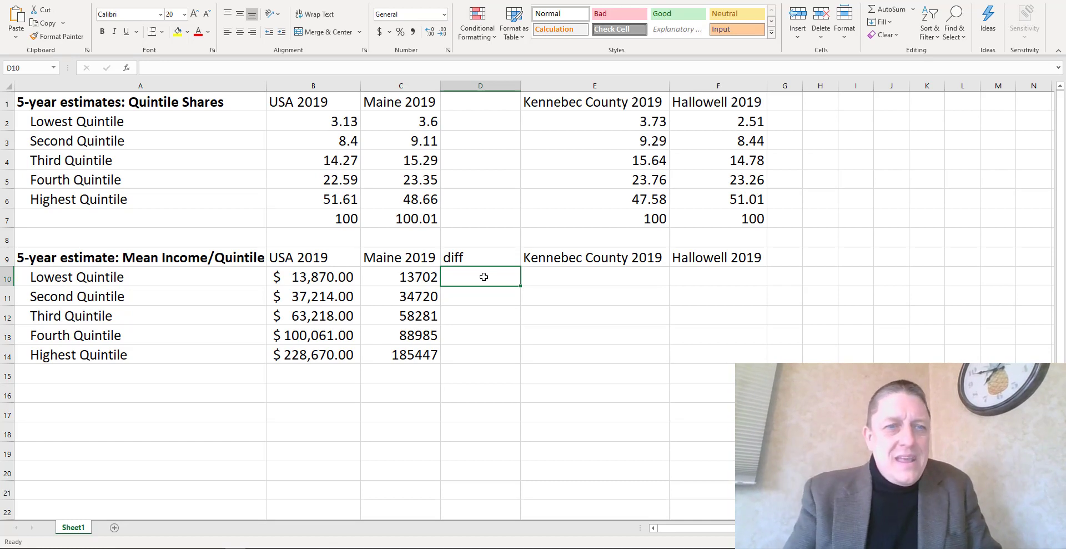
- Enter the formula =C10-B10 in D10 to subtract the USA mean income from Maine's for the lowest quintile
{"action": "type", "text": "="}
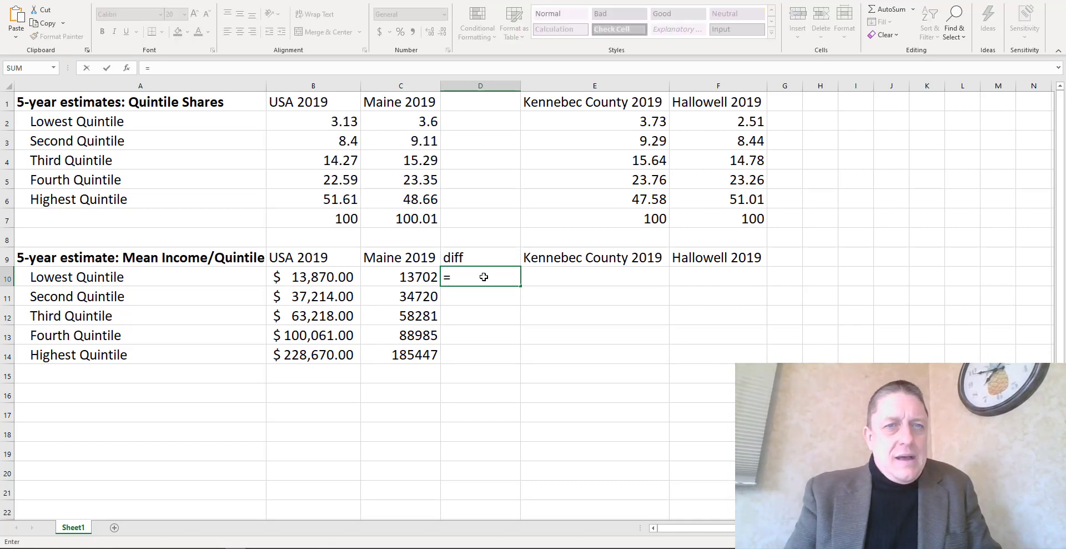
{"action": "type", "text": "b10"}
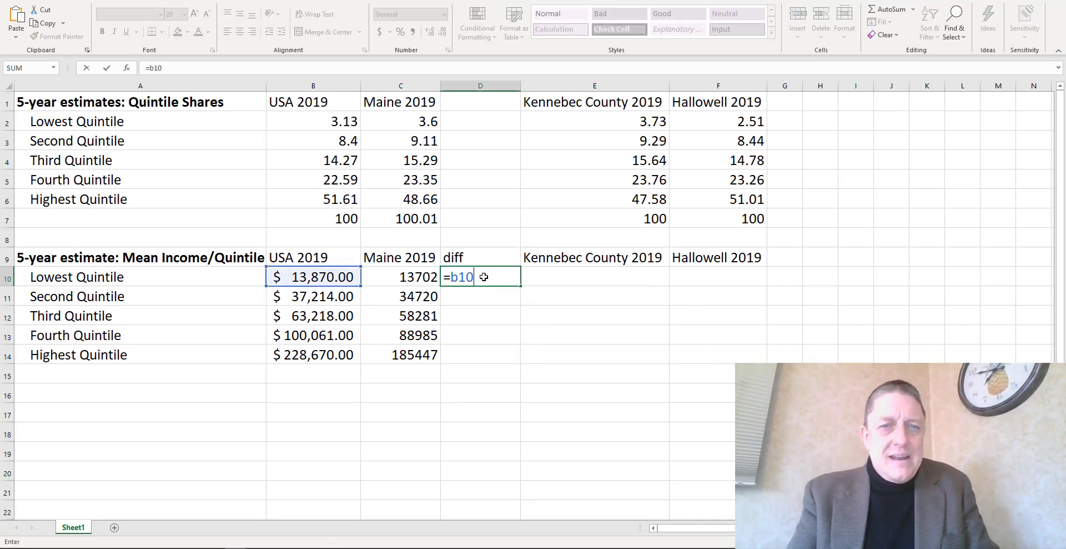
{"action": "key", "text": "BackSpace"}
{"action": "key", "text": "BackSpace"}
{"action": "key", "text": "BackSpace"}
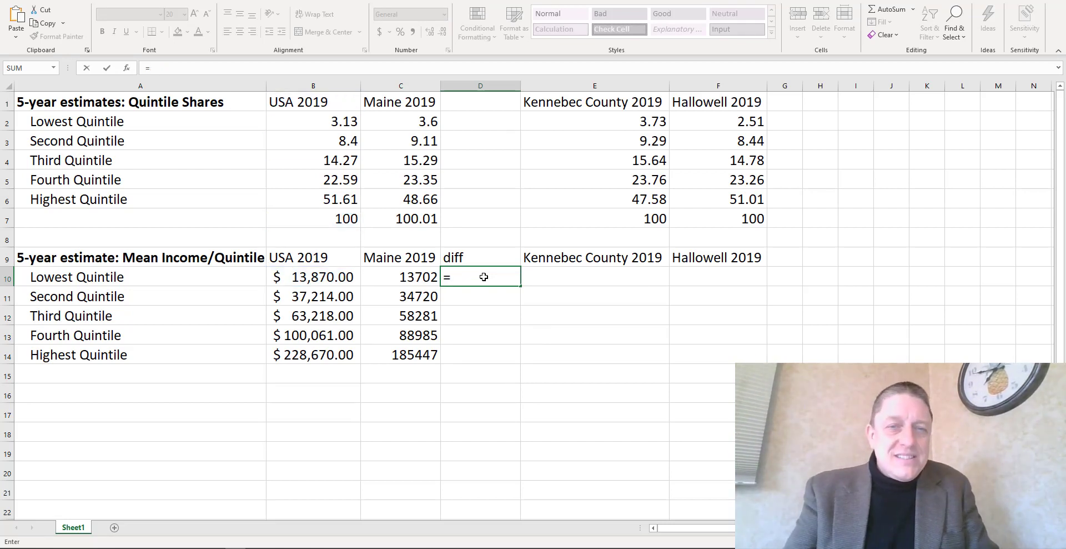
{"action": "type", "text": "c10"}
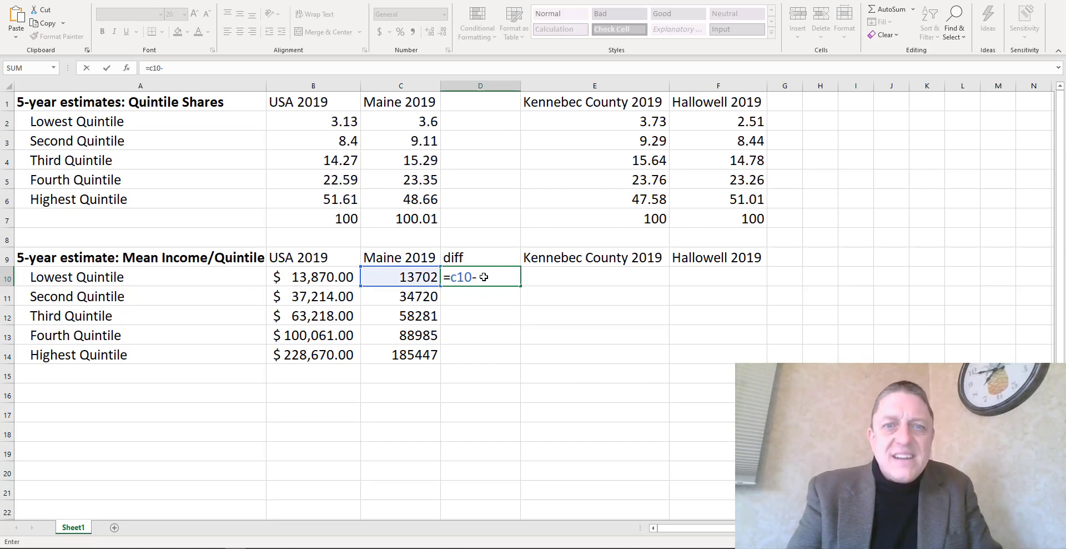
{"action": "type", "text": "-c9"}
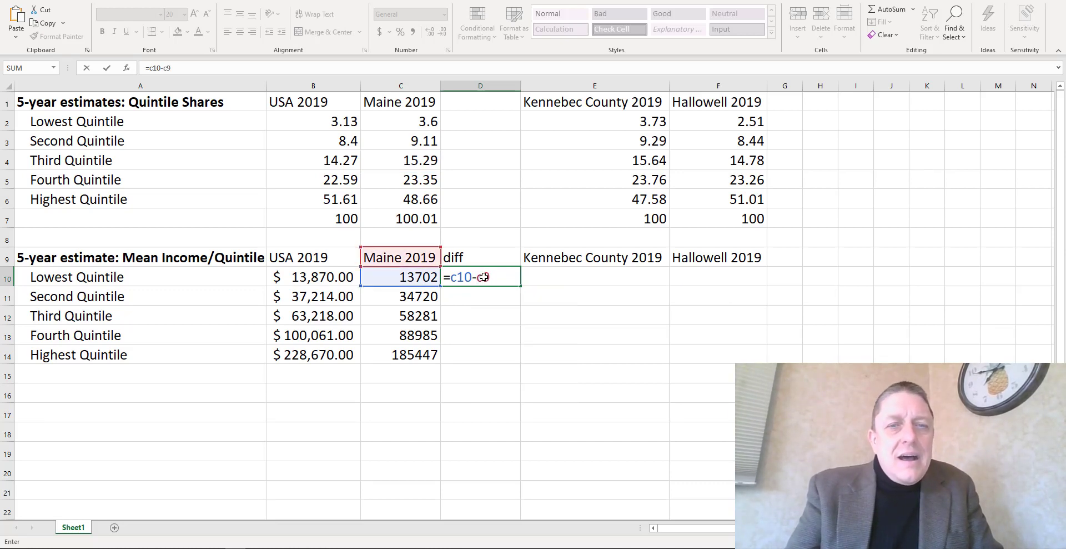
{"action": "key", "text": "BackSpace"}
{"action": "key", "text": "BackSpace"}
{"action": "type", "text": "b10"}
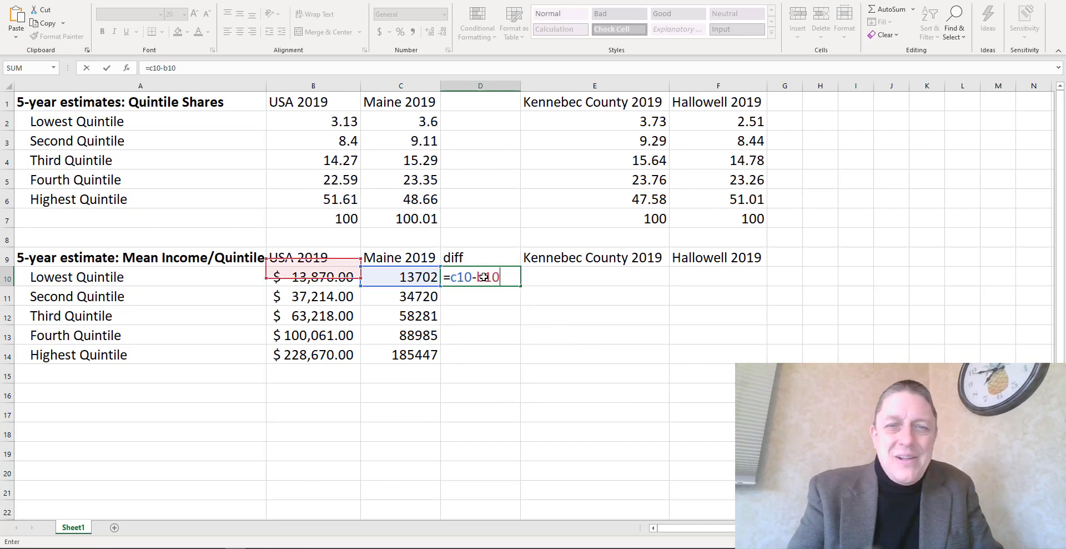
{"action": "key", "text": "Return"}
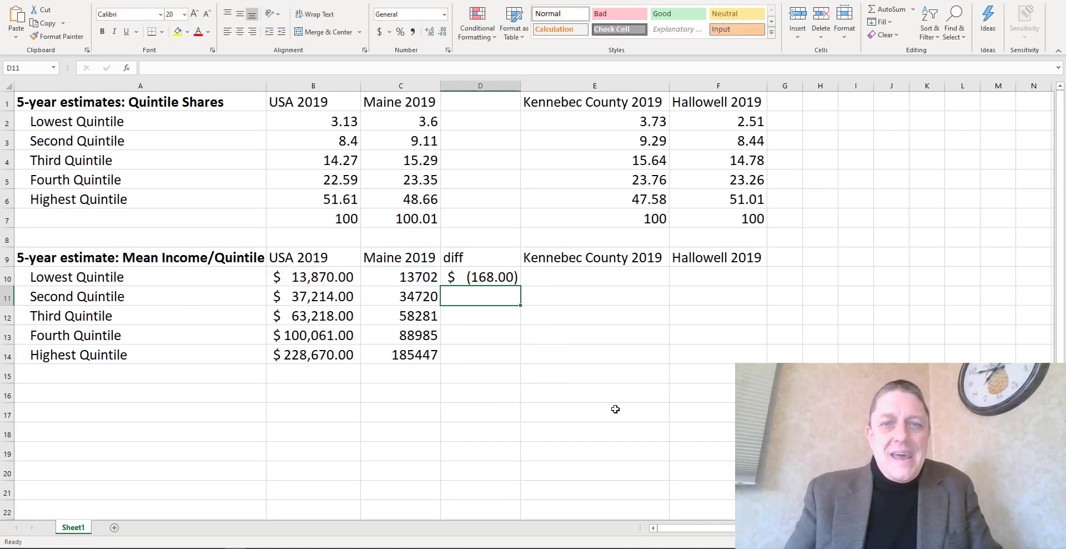
- Copy the difference formula from D10 into D11:D14 and fit column D's width to its contents
{"action": "key", "text": "Up"}
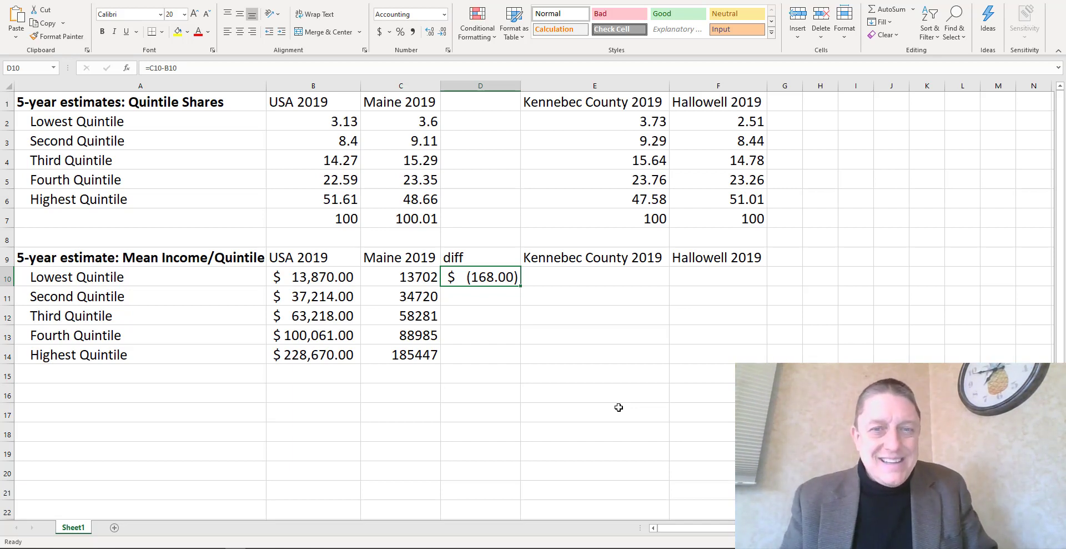
{"action": "key", "text": "ctrl+c"}
{"action": "key", "text": "Down"}
{"action": "key", "text": "ctrl+v"}
{"action": "key", "text": "Down"}
{"action": "key", "text": "ctrl+v"}
{"action": "key", "text": "Down"}
{"action": "key", "text": "ctrl+v"}
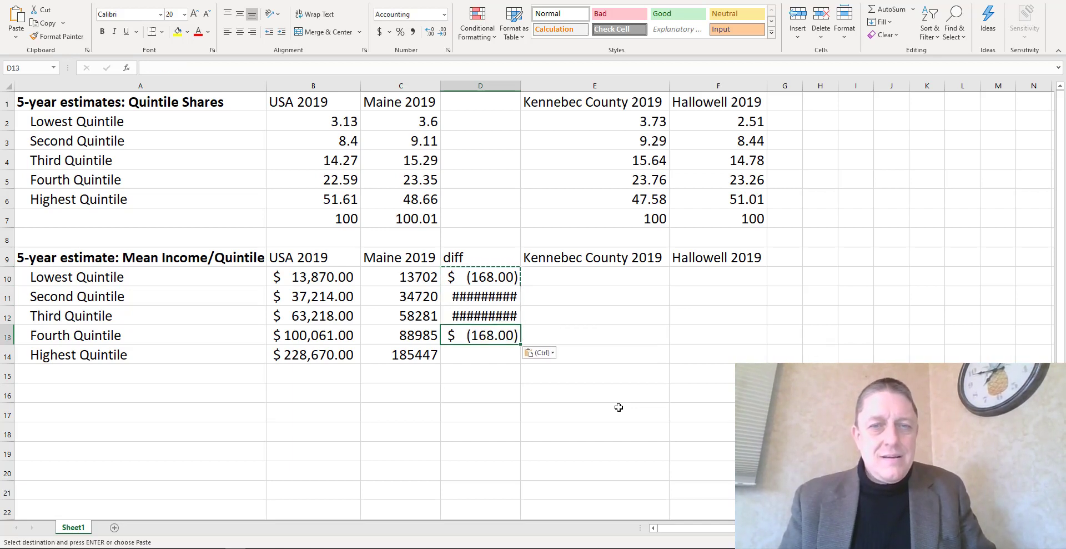
{"action": "key", "text": "Down"}
{"action": "key", "text": "ctrl+v"}
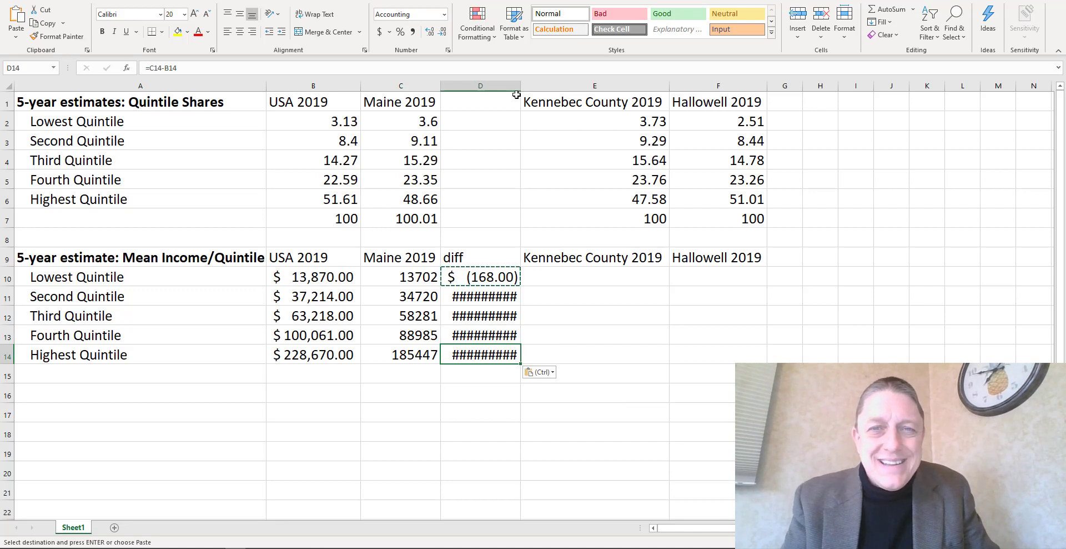
{"action": "double_click", "coordinate": [520, 83]}
{"action": "left_click", "coordinate": [578, 317]}
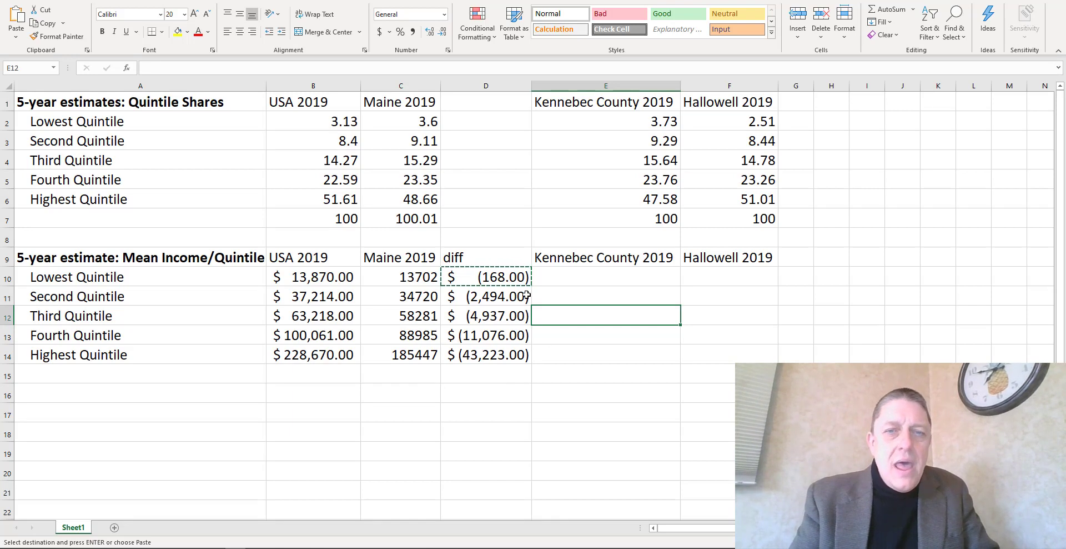
- Review the income differences in D10:D14 and compare them with the USA and Maine quintile shares in B2:C6
{"action": "left_click", "coordinate": [505, 280]}
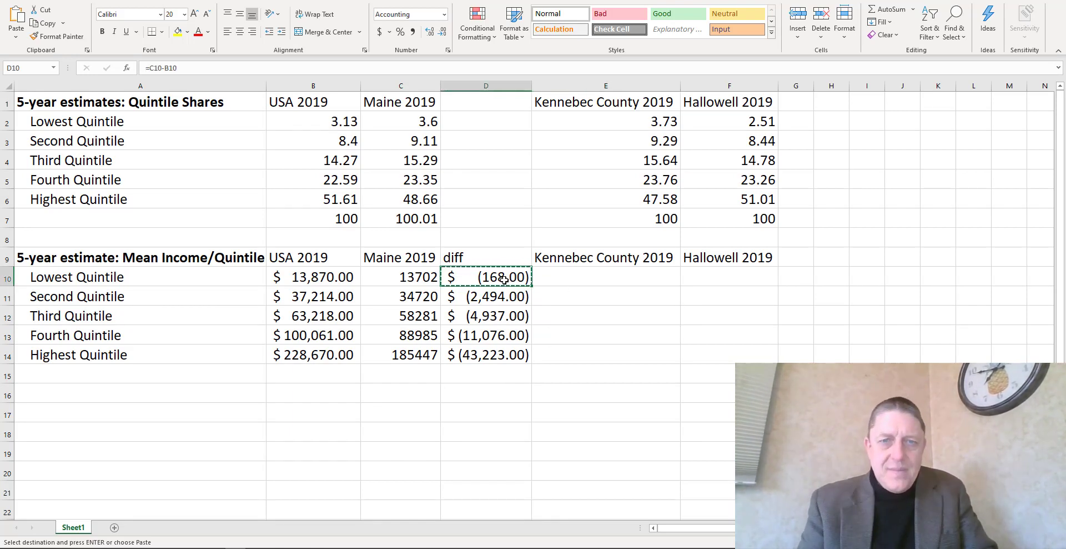
{"action": "key", "text": "Down"}
{"action": "key", "text": "Down"}
{"action": "key", "text": "Down"}
{"action": "key", "text": "Down"}
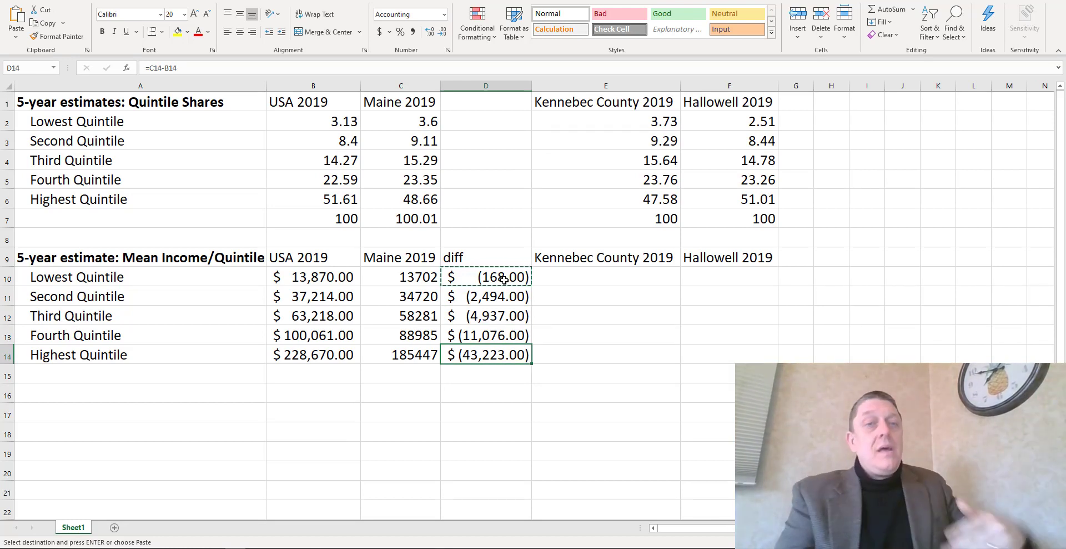
{"action": "left_click_drag", "start_coordinate": [342, 119], "coordinate": [424, 201]}
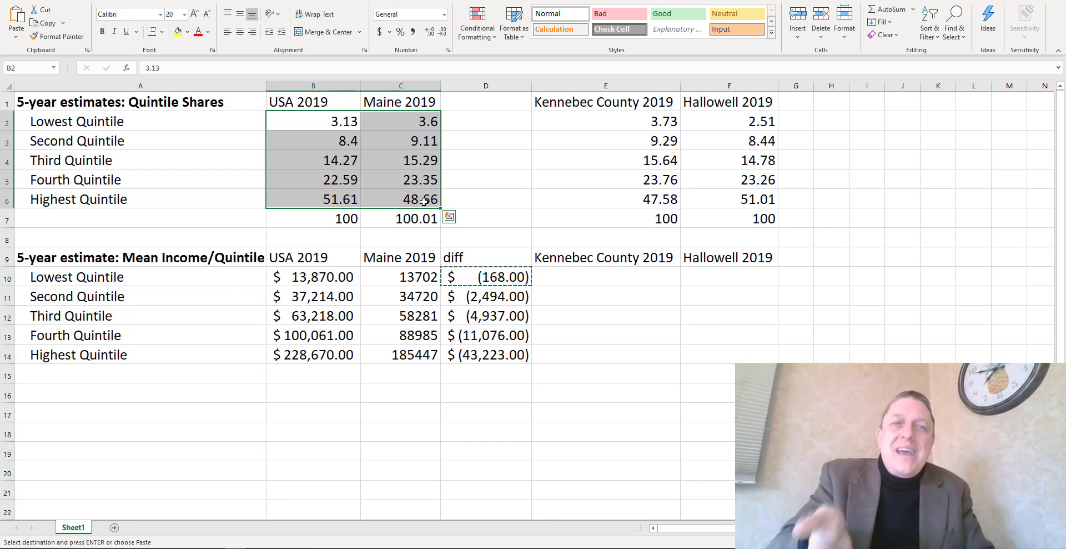
- Delete the whole "diff" column D and select cell D10 under the mean income heading for Kennebec County
{"action": "left_click", "coordinate": [487, 100]}
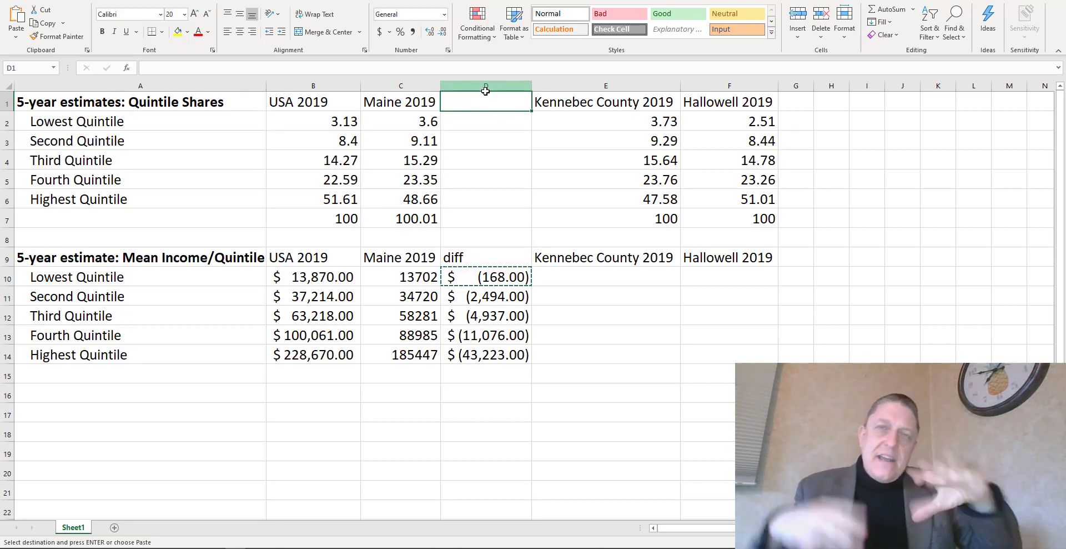
{"action": "left_click", "coordinate": [485, 90]}
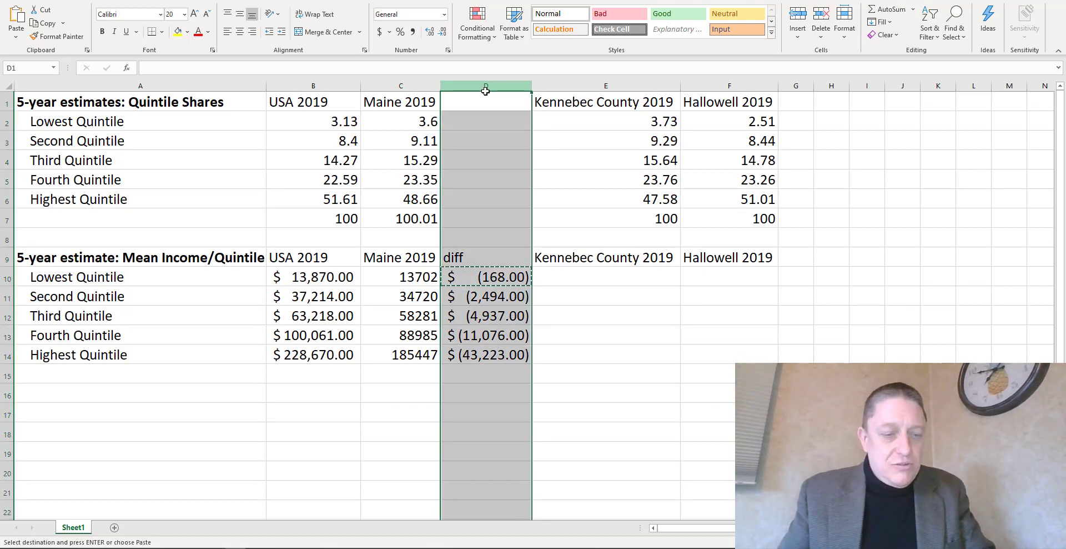
{"action": "key", "text": "alt+e"}
{"action": "key", "text": "d"}
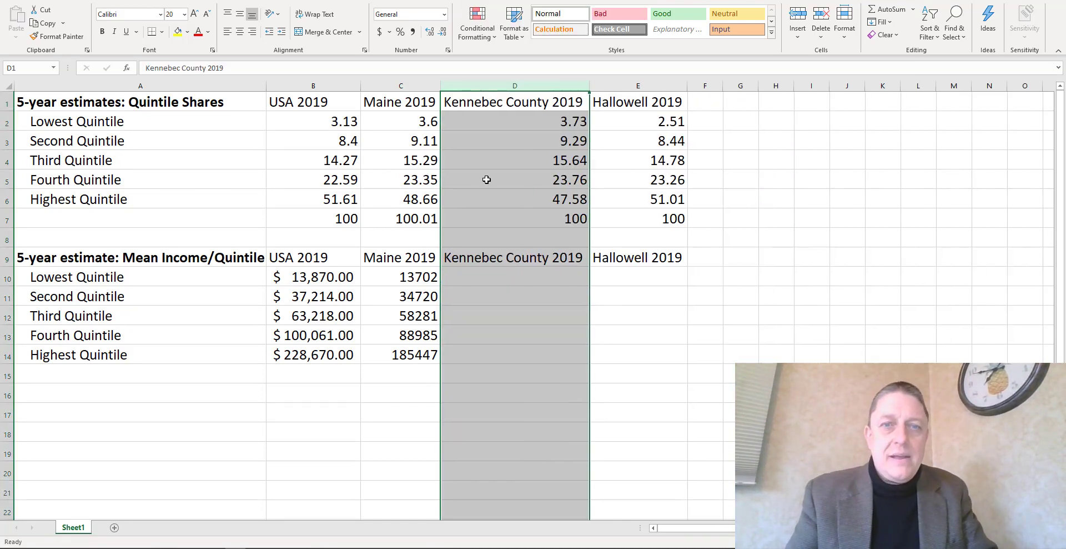
{"action": "left_click", "coordinate": [485, 276]}
- Return to the Census mean income table and clear its selected Maine geography
{"action": "key", "text": "alt+Tab"}
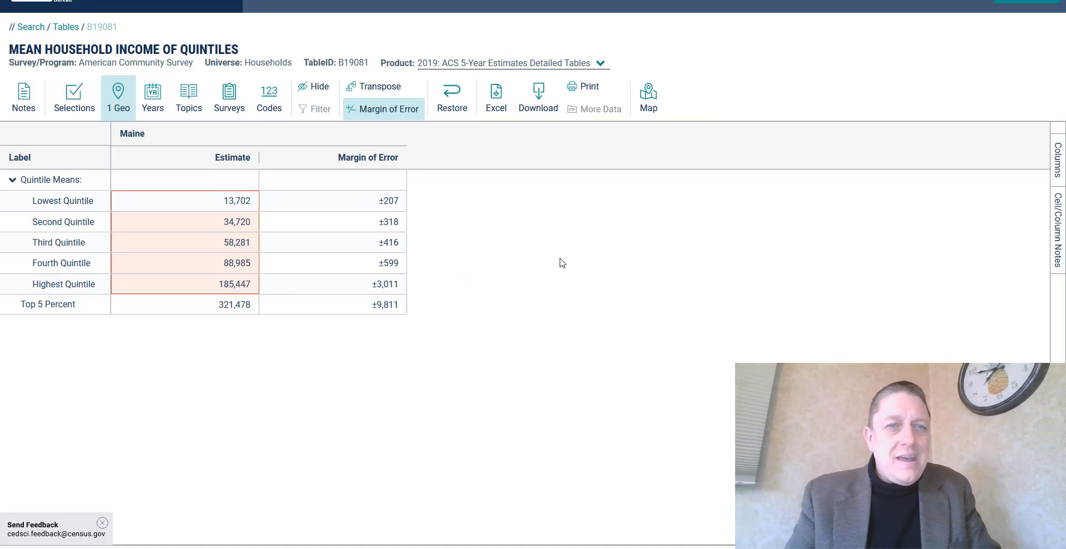
{"action": "left_click", "coordinate": [124, 104]}
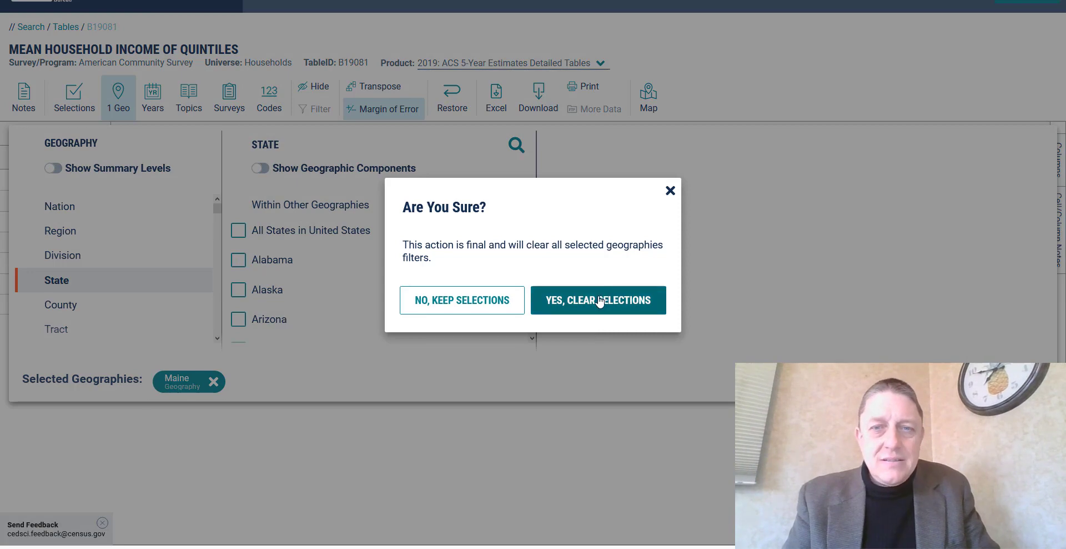
{"action": "left_click", "coordinate": [600, 301]}
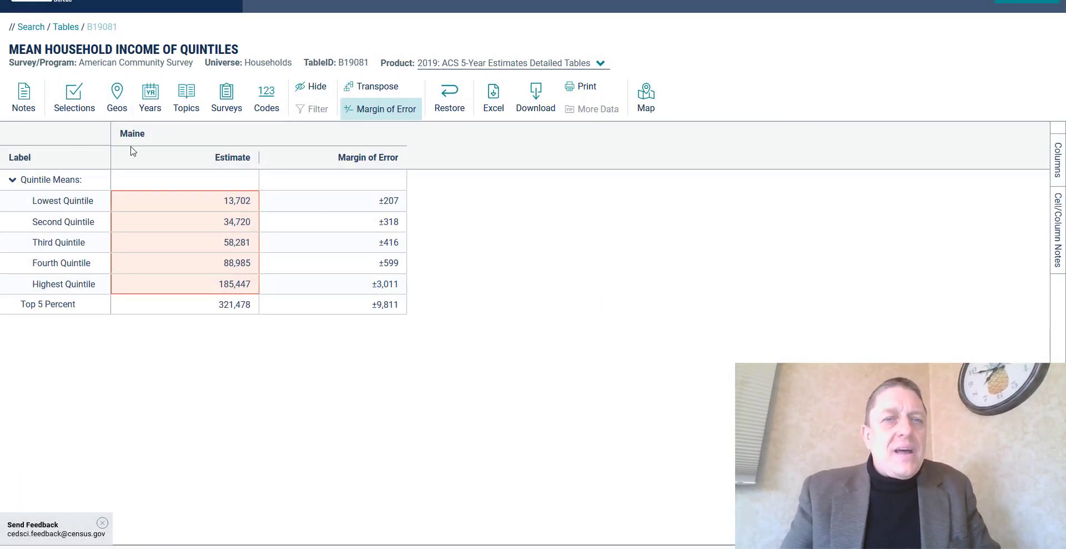
- Set the mean income table's geography to Kennebec County, Maine, leaving no other county selected
{"action": "left_click", "coordinate": [116, 99]}
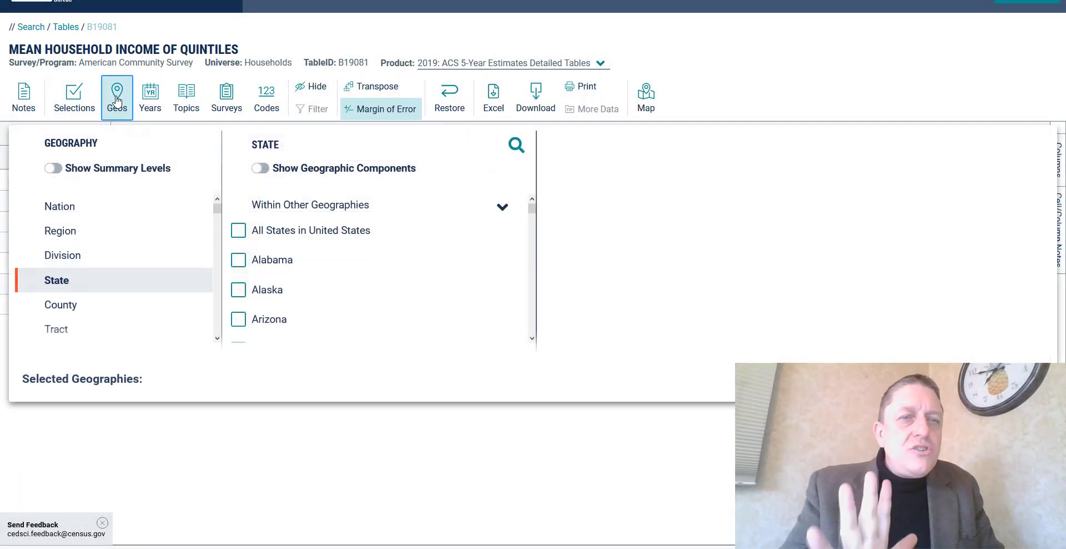
{"action": "left_click", "coordinate": [119, 310]}
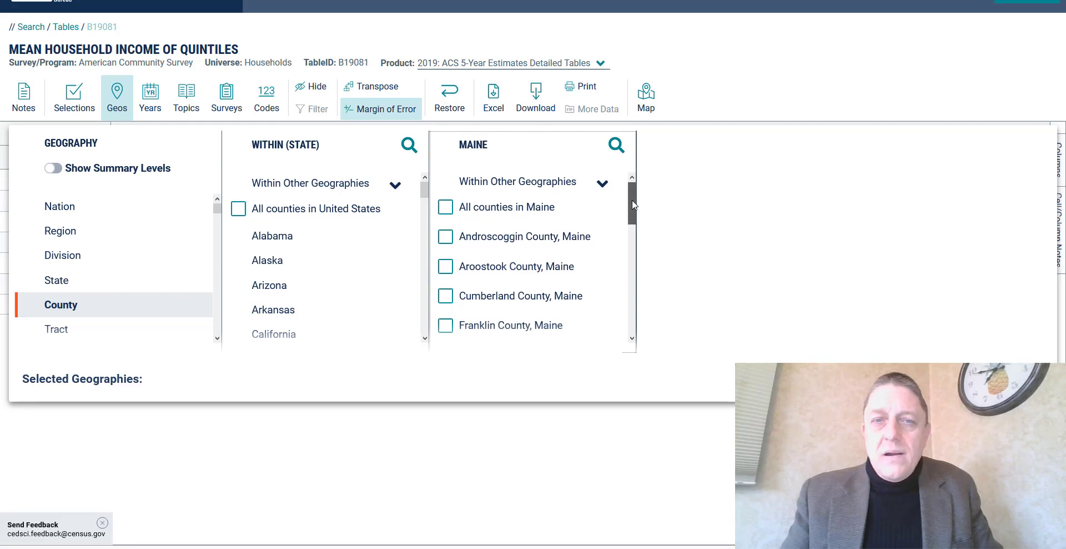
{"action": "left_click_drag", "start_coordinate": [632, 205], "coordinate": [629, 247]}
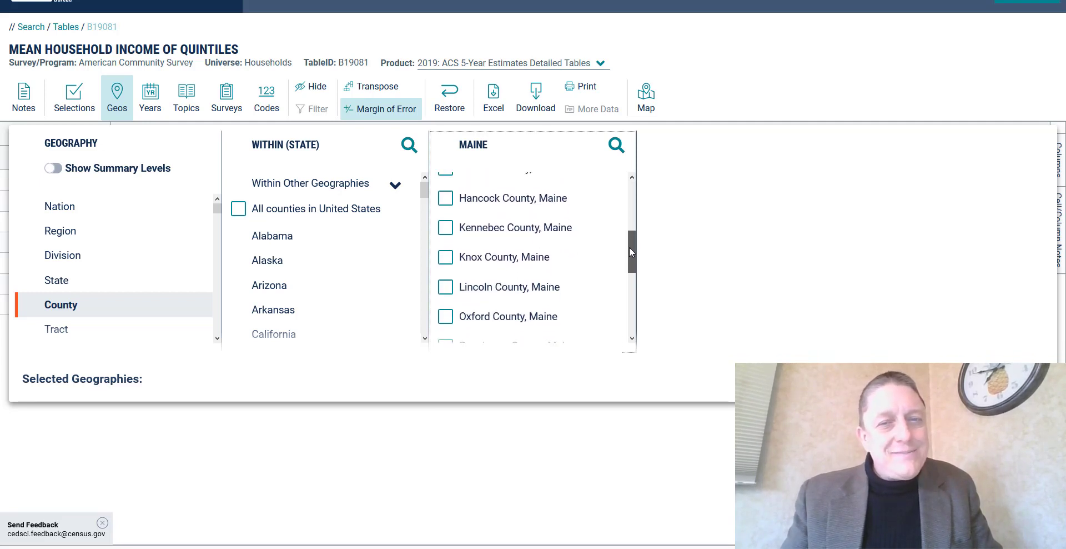
{"action": "left_click", "coordinate": [444, 260]}
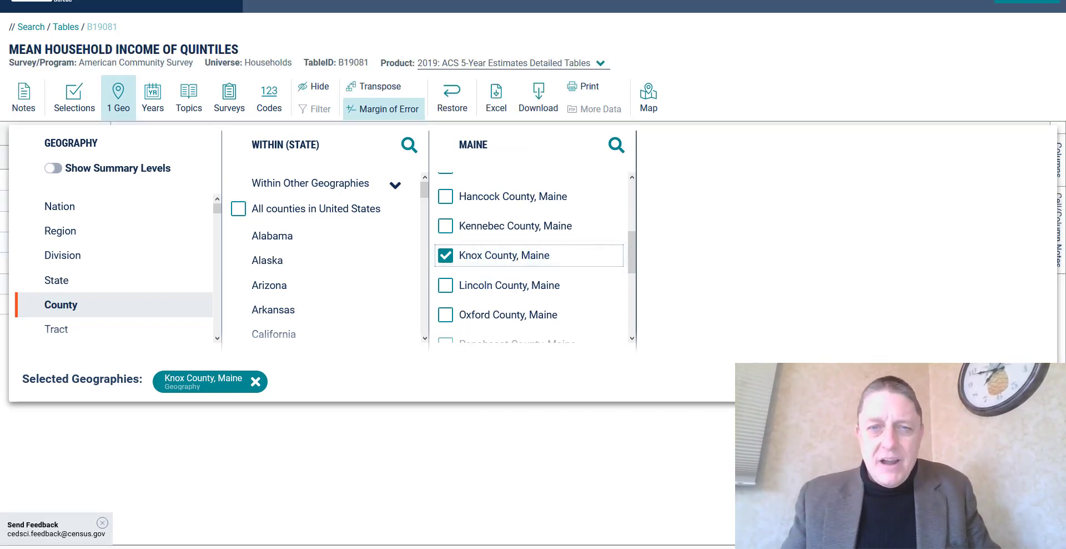
{"action": "left_click", "coordinate": [446, 225]}
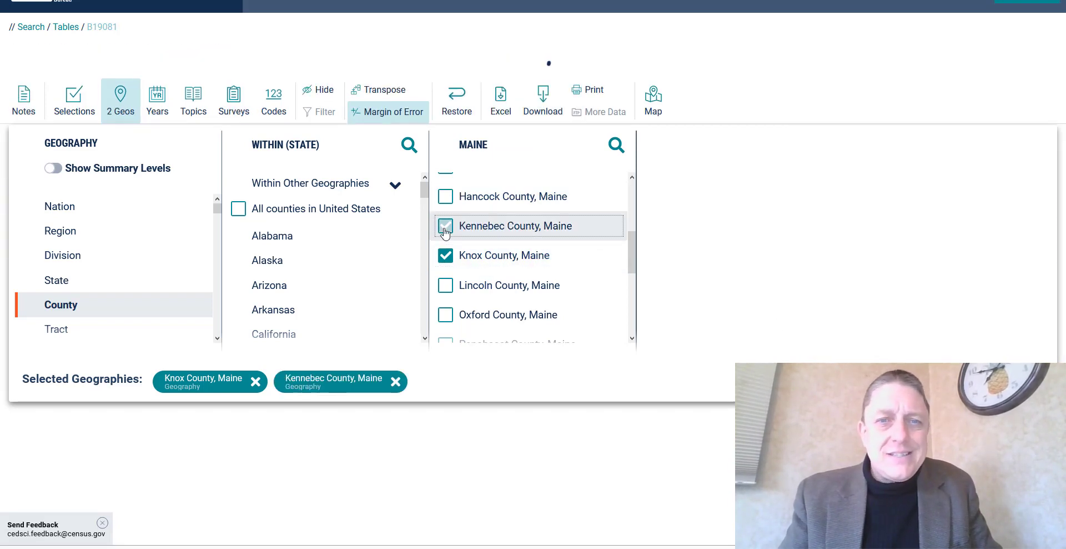
{"action": "left_click", "coordinate": [448, 259]}
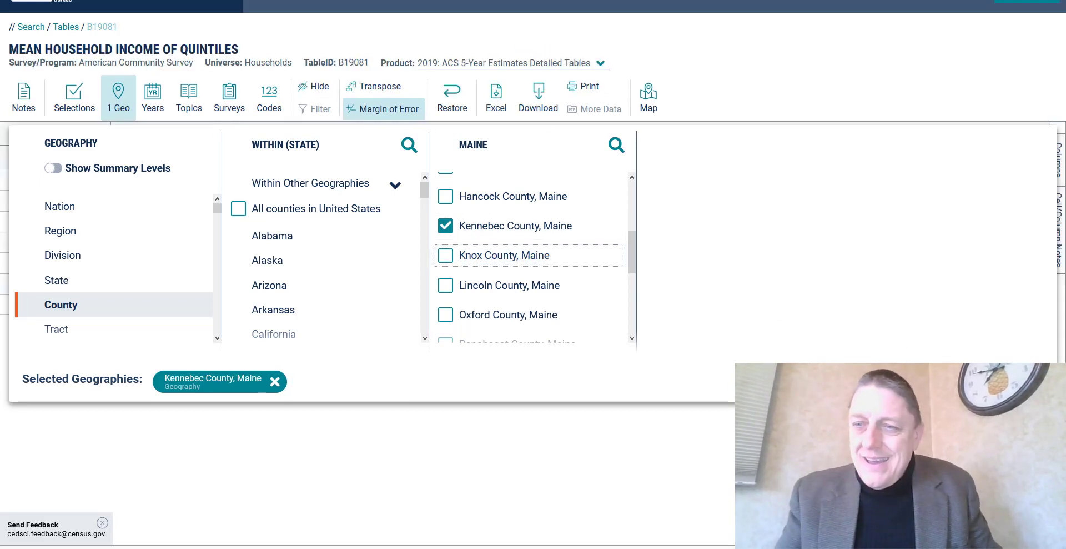
{"action": "left_click", "coordinate": [118, 97]}
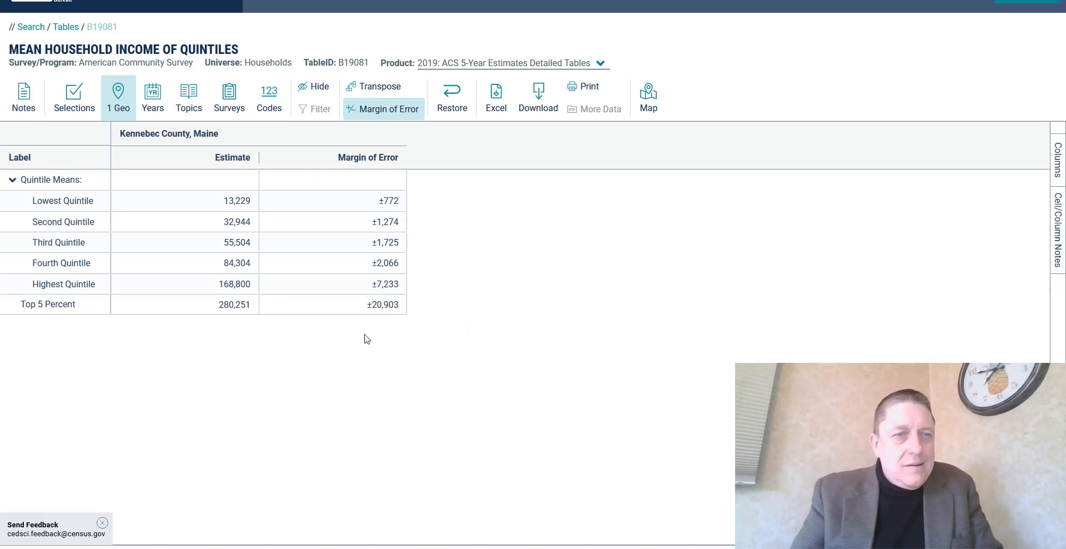
- Copy the Kennebec County estimates from Lowest to Highest Quintile into D10:D14 of the Excel sheet
{"action": "left_click", "coordinate": [193, 202]}
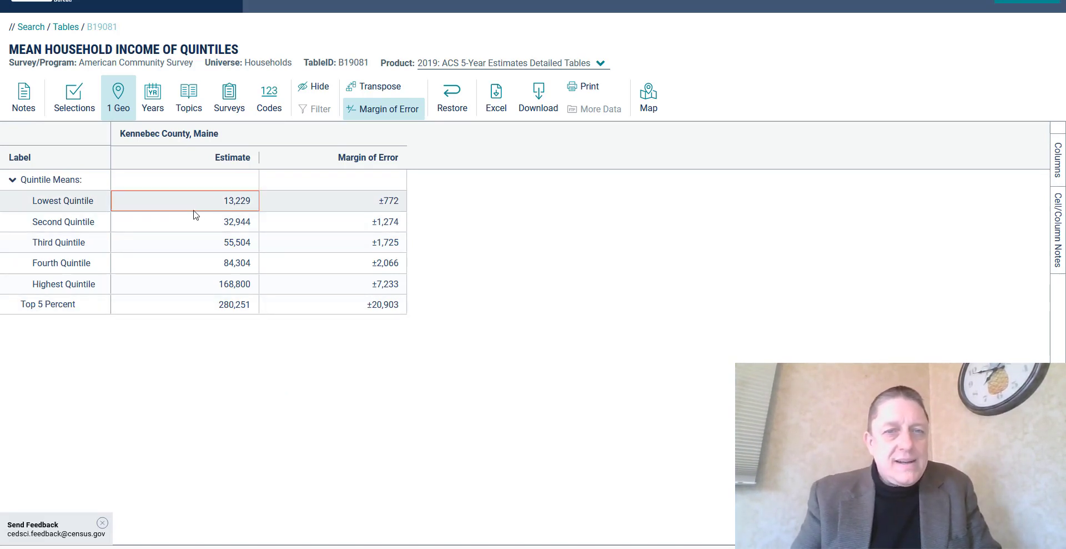
{"action": "left_click_drag", "start_coordinate": [196, 215], "coordinate": [193, 284]}
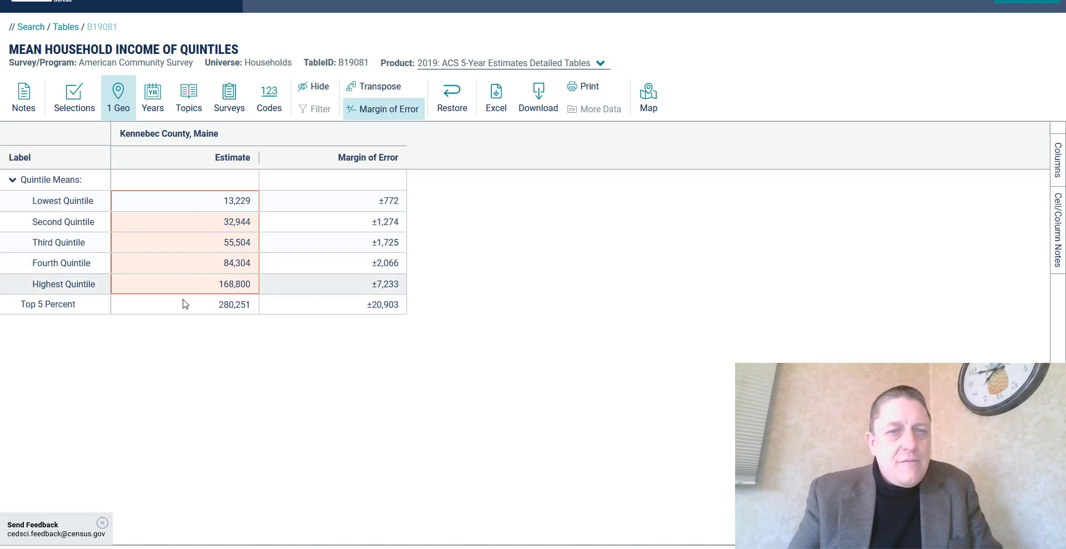
{"action": "key", "text": "ctrl+c"}
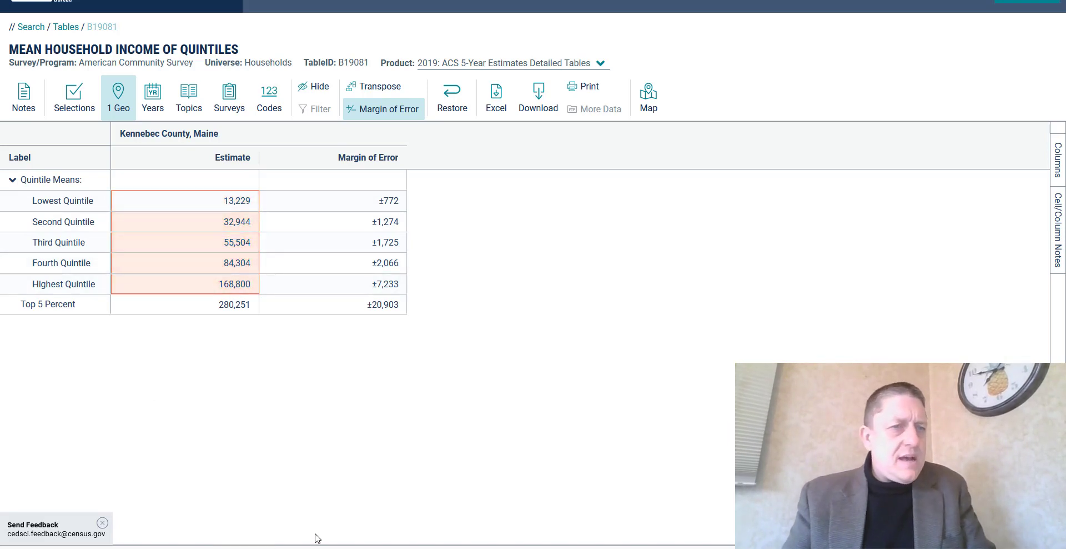
{"action": "key", "text": "alt+Tab"}
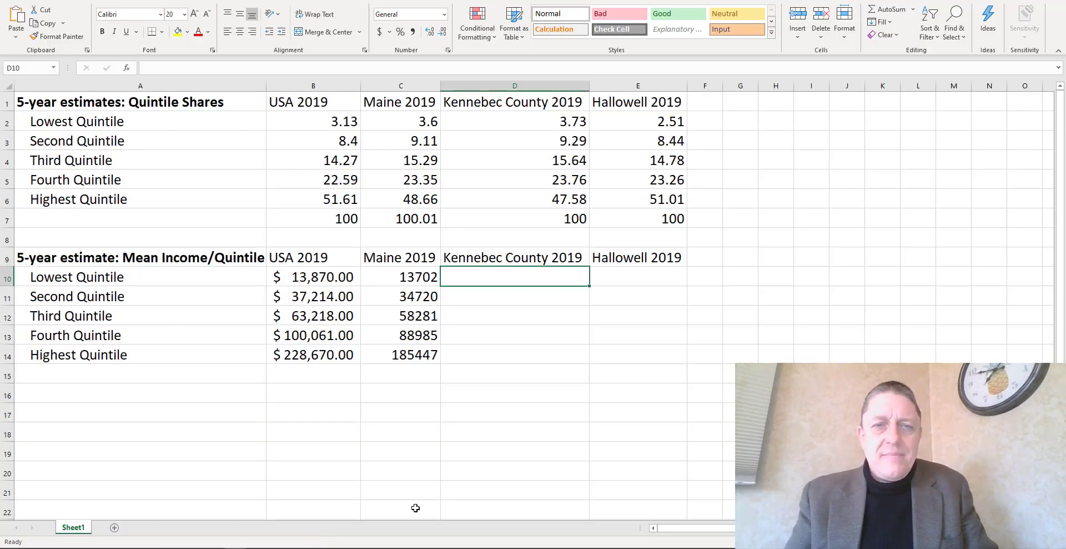
{"action": "key", "text": "ctrl+v"}
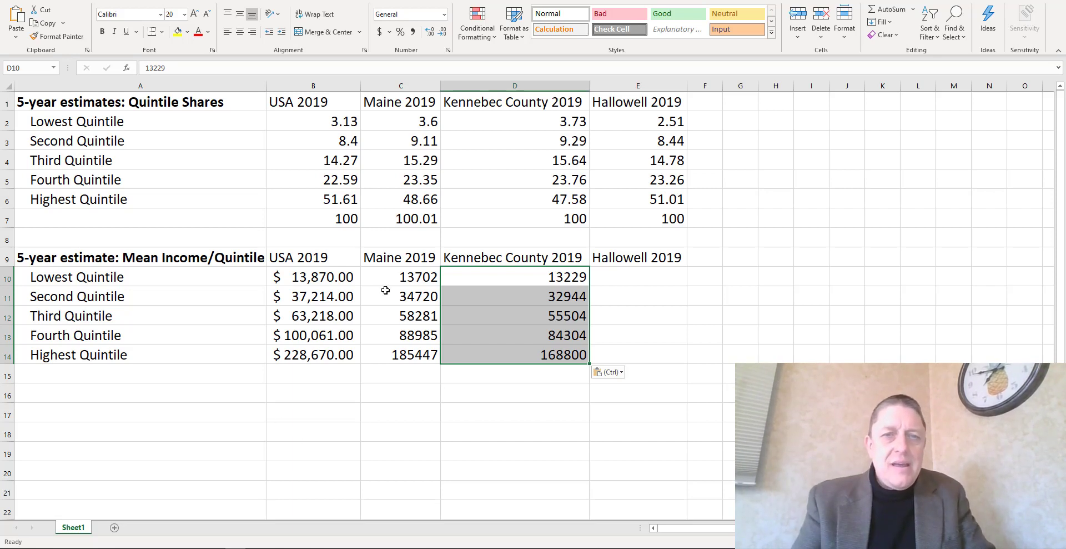
- Compare the Maine and Kennebec County mean incomes quintile by quintile across C10:D14
{"action": "left_click", "coordinate": [395, 277]}
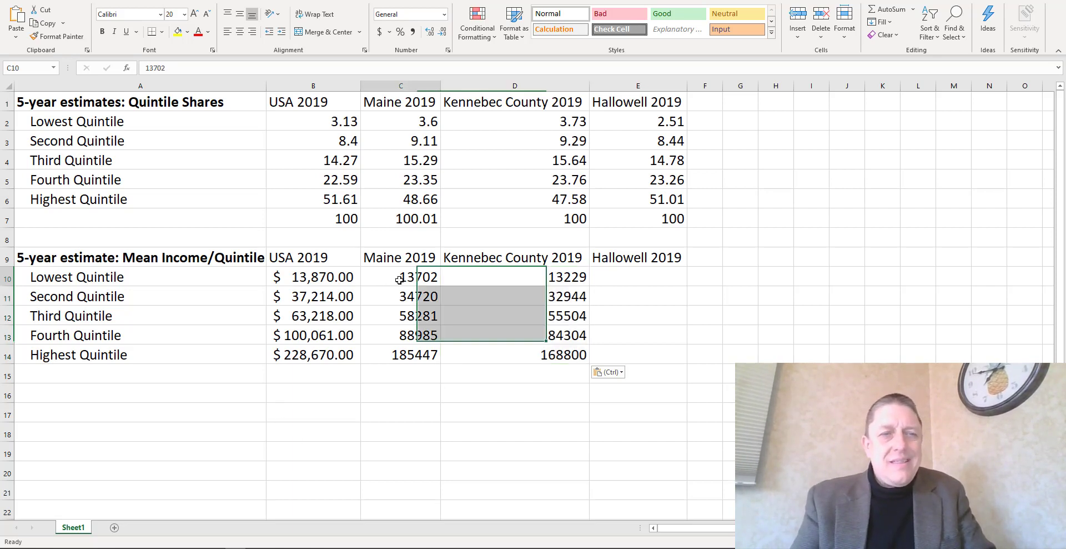
{"action": "left_click", "coordinate": [484, 281]}
{"action": "left_click", "coordinate": [416, 299]}
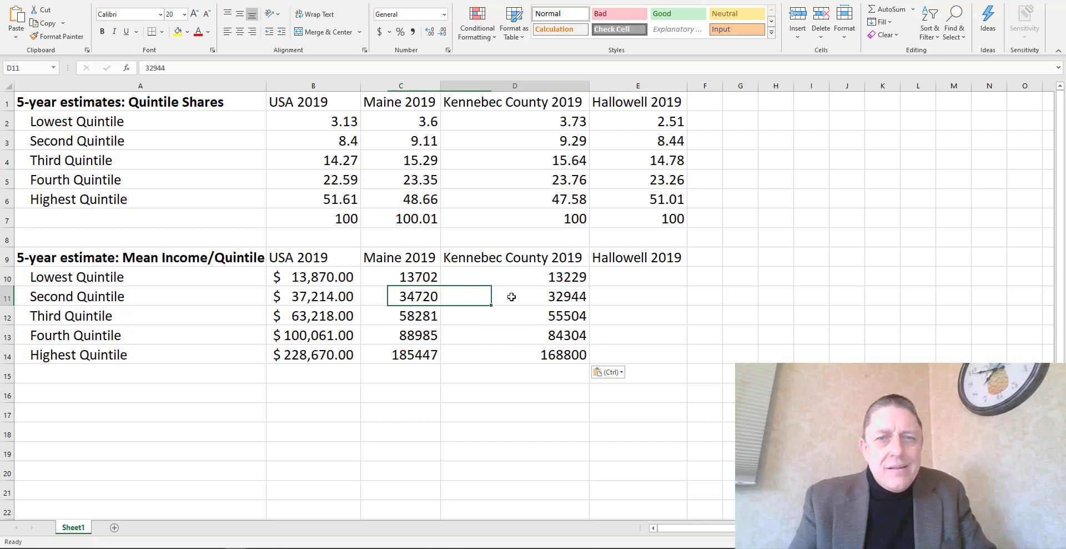
{"action": "left_click", "coordinate": [508, 296]}
{"action": "left_click", "coordinate": [410, 320]}
{"action": "left_click", "coordinate": [537, 310]}
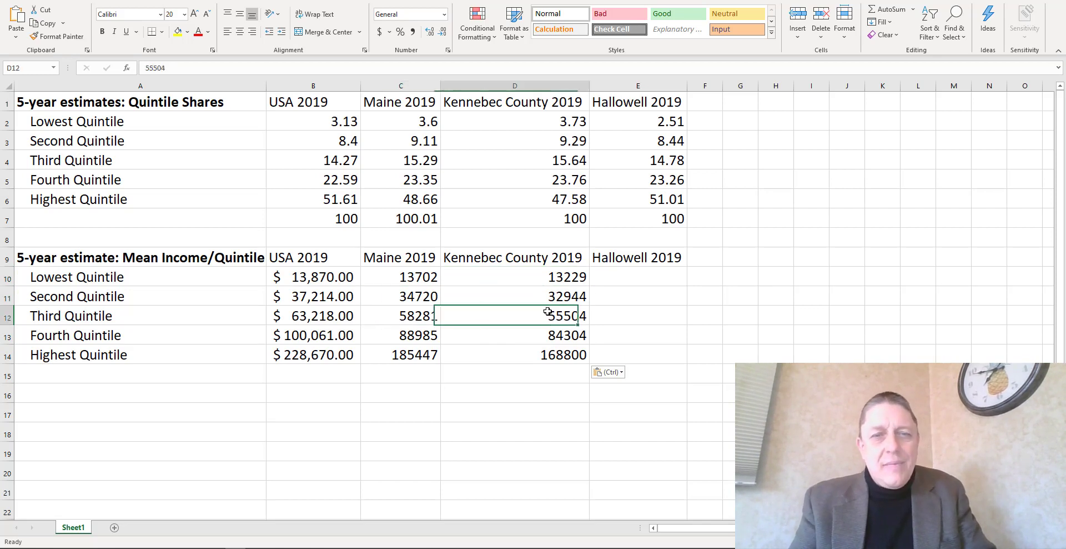
{"action": "left_click", "coordinate": [418, 336]}
{"action": "left_click", "coordinate": [499, 332]}
{"action": "left_click", "coordinate": [392, 358]}
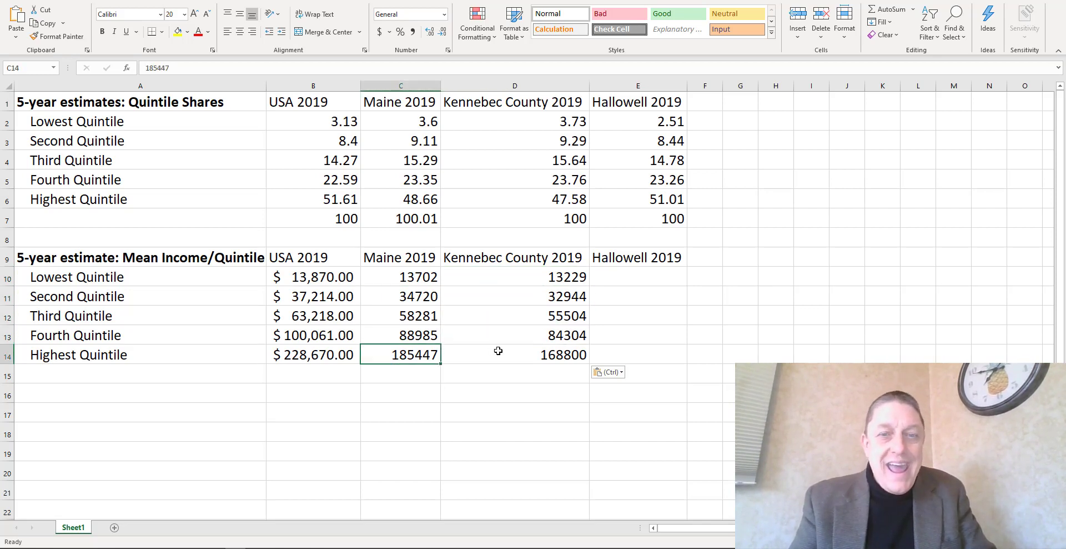
{"action": "left_click", "coordinate": [499, 351]}
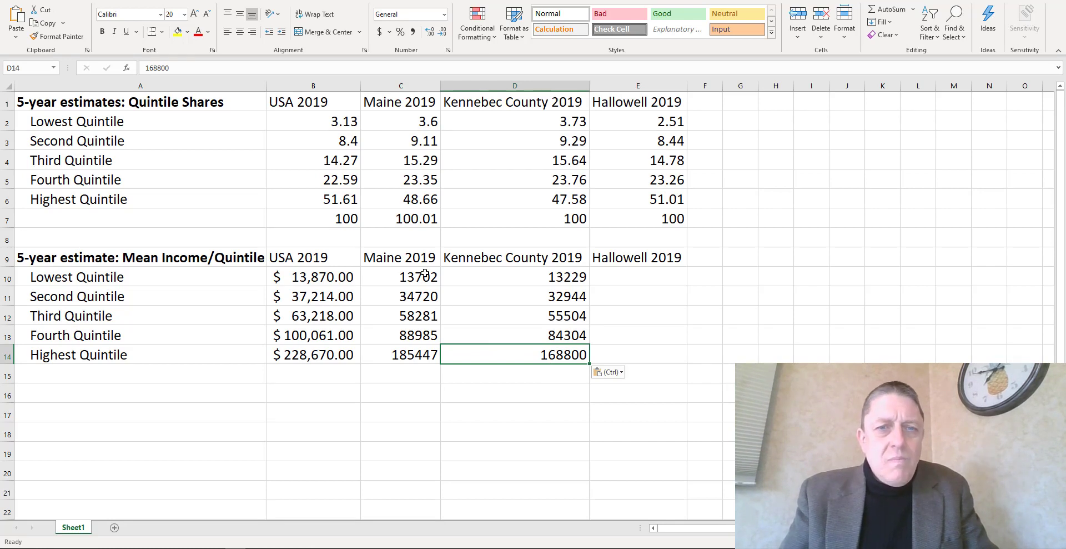
- Apply the accounting dollar format to the Maine and Kennebec County mean incomes in C10:D14
{"action": "left_click_drag", "start_coordinate": [425, 273], "coordinate": [519, 350]}
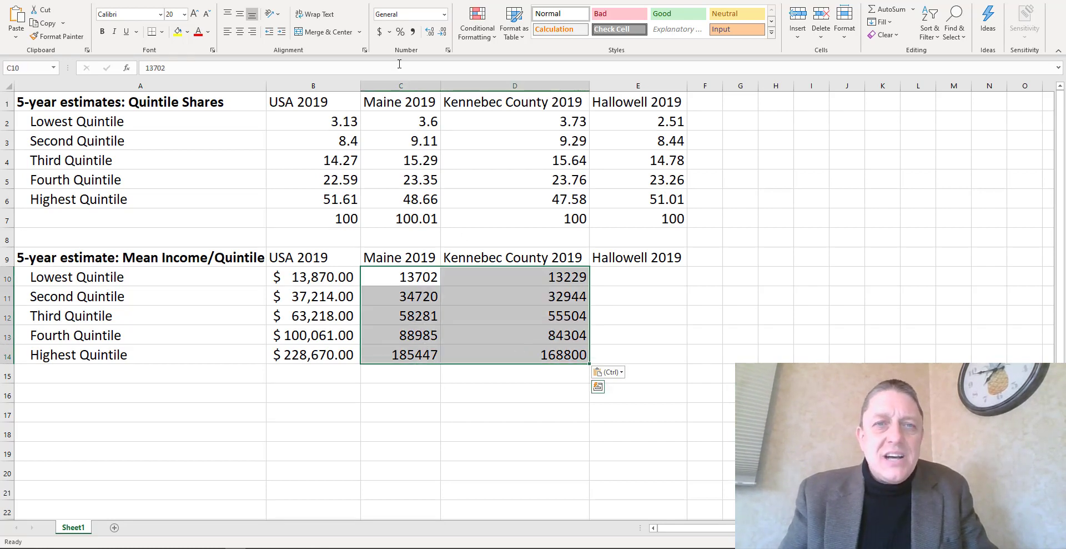
{"action": "left_click", "coordinate": [380, 32]}
{"action": "left_click", "coordinate": [649, 335]}
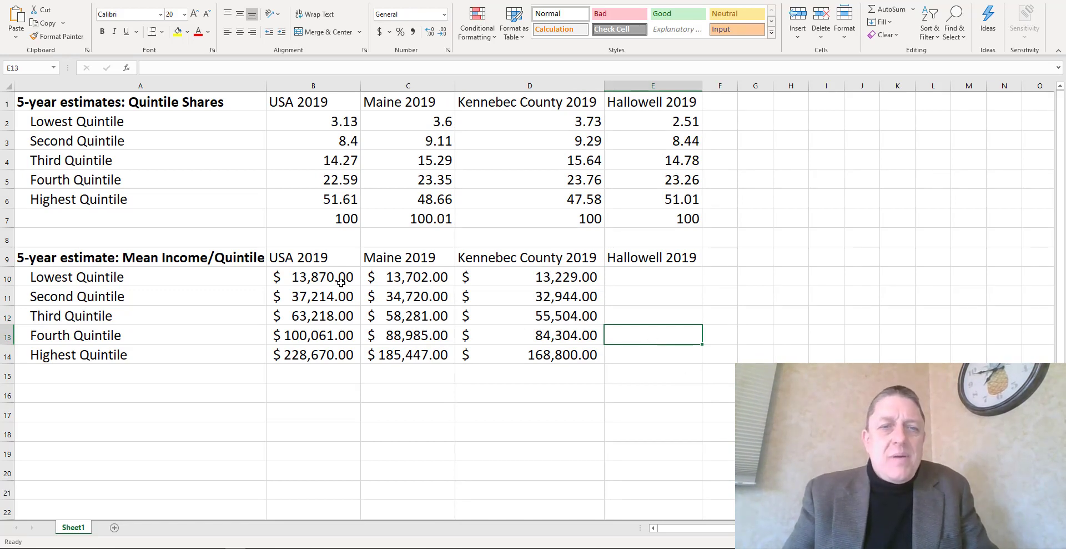
- Show the USA, Maine and Kennebec County mean incomes in B10:D14 as whole dollars without decimal places
{"action": "left_click_drag", "start_coordinate": [333, 279], "coordinate": [528, 350]}
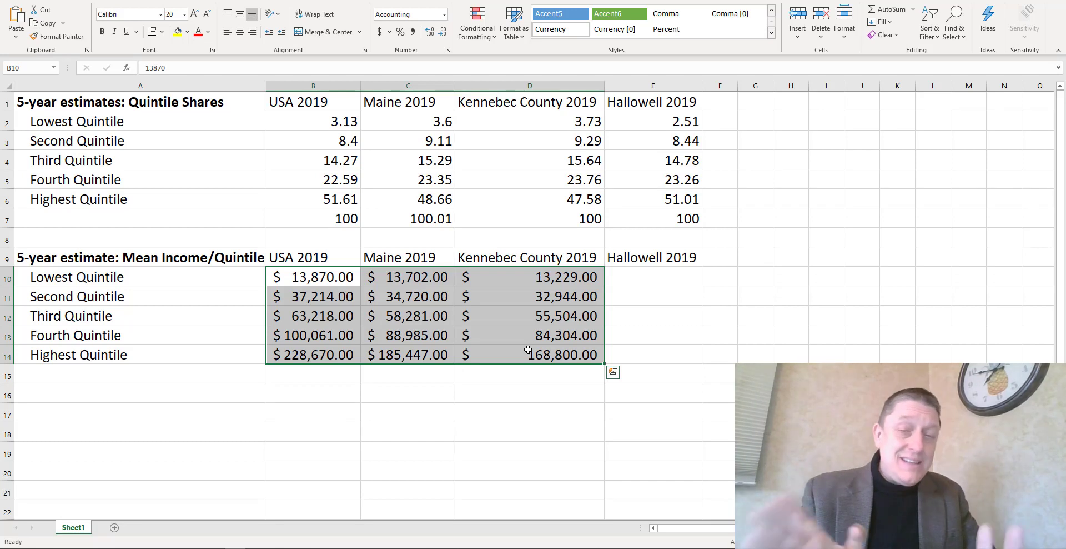
{"action": "left_click", "coordinate": [430, 32]}
{"action": "left_click", "coordinate": [443, 32]}
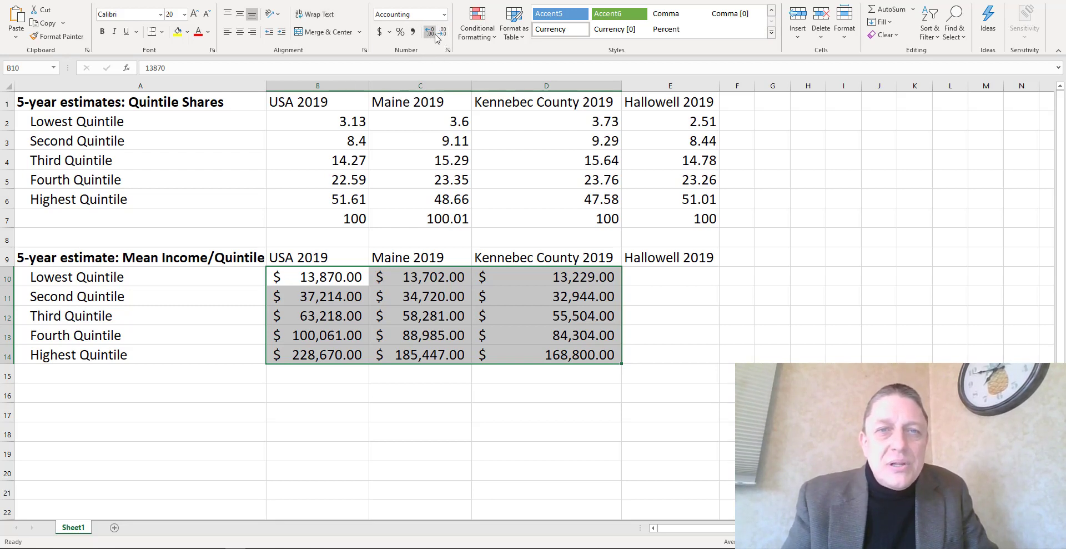
{"action": "left_click", "coordinate": [444, 37]}
{"action": "left_click", "coordinate": [444, 36]}
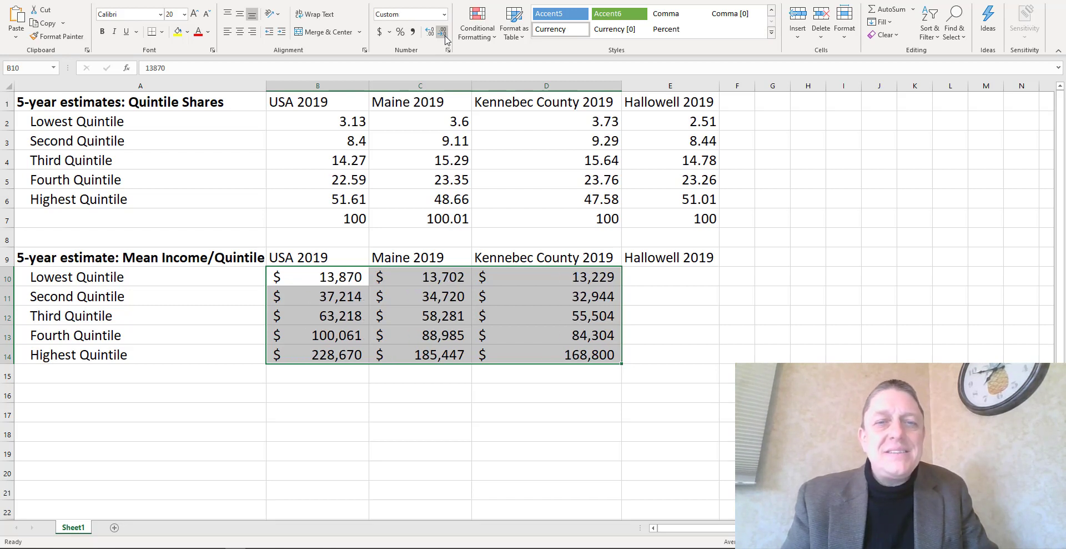
{"action": "left_click", "coordinate": [670, 296]}
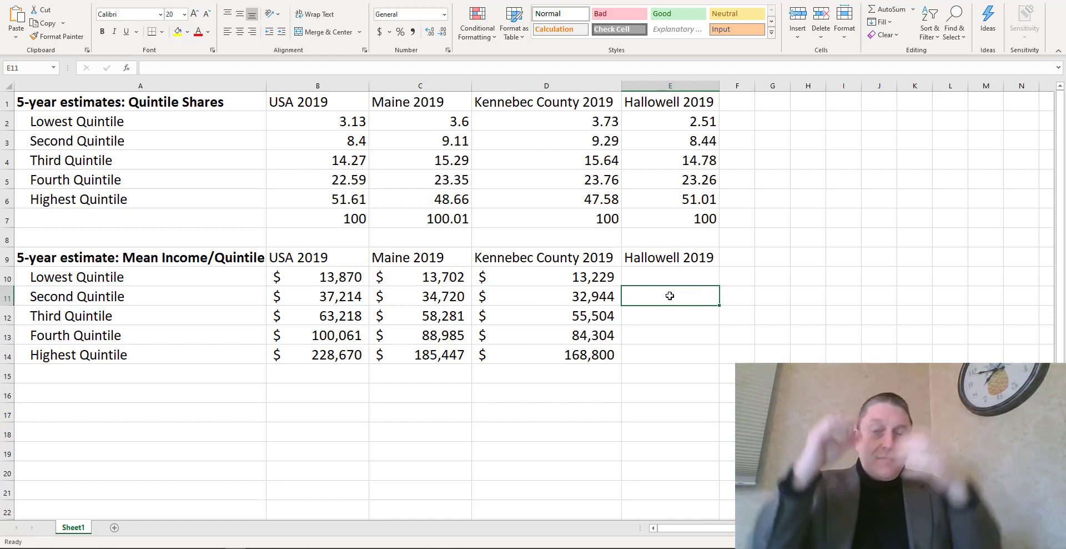
- Return to the Census mean income table and clear its selected Kennebec County geography
{"action": "key", "text": "alt+Tab"}
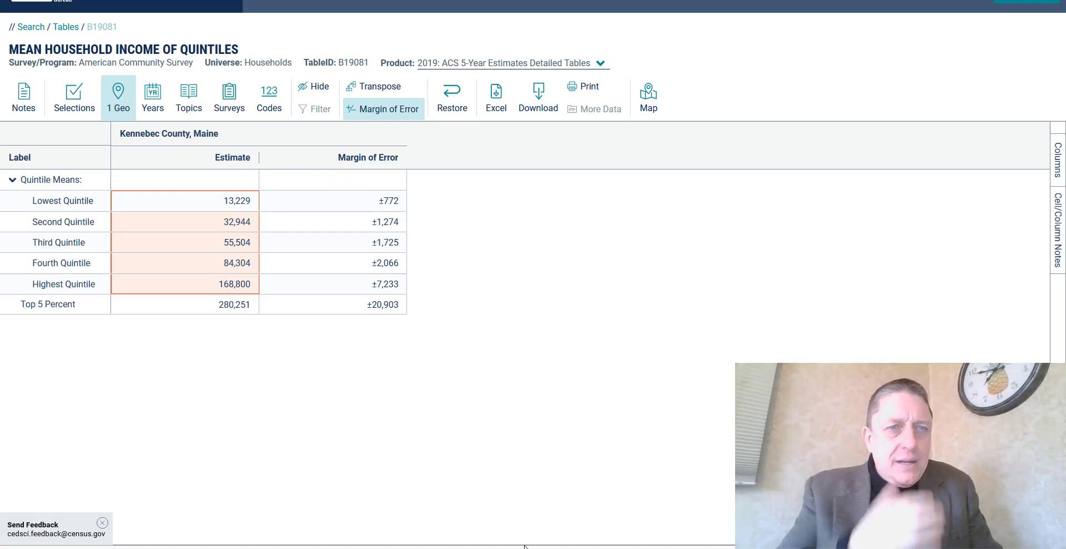
{"action": "left_click", "coordinate": [124, 103]}
{"action": "left_click", "coordinate": [999, 381]}
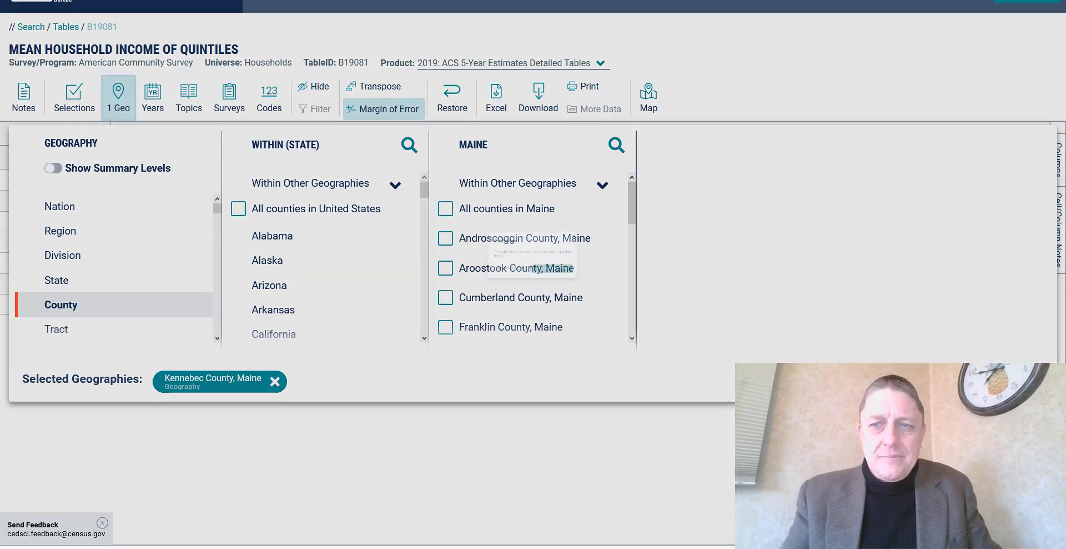
{"action": "left_click", "coordinate": [598, 300]}
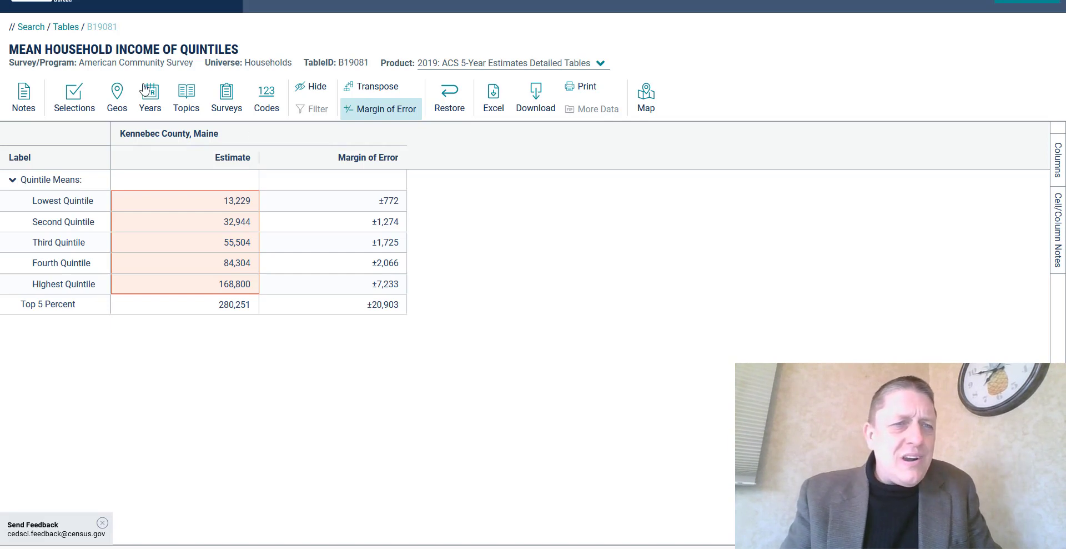
- Set the table's geography to the county subdivision Hallowell city in Kennebec County, Maine
{"action": "left_click", "coordinate": [119, 89]}
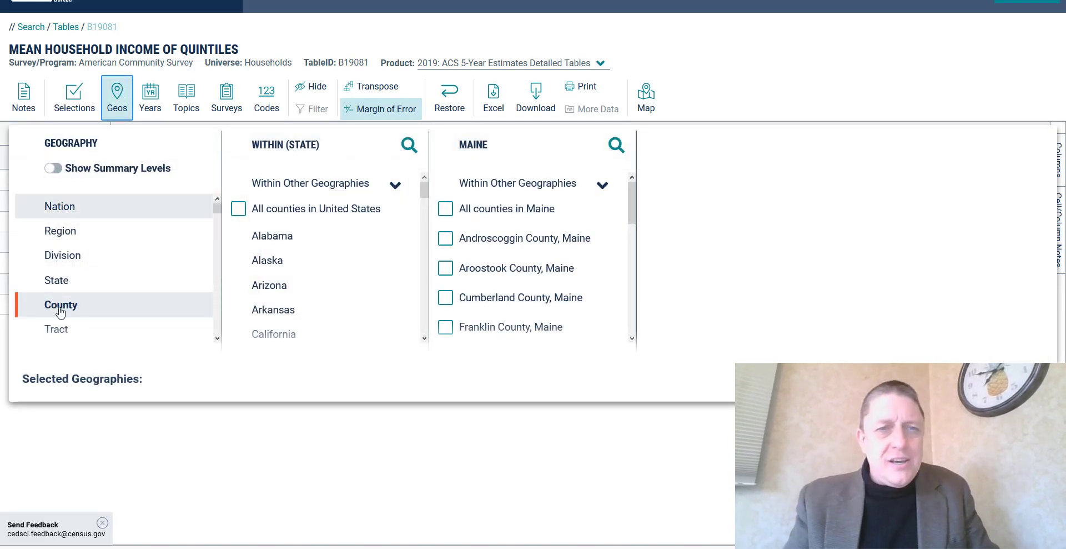
{"action": "left_click", "coordinate": [217, 317]}
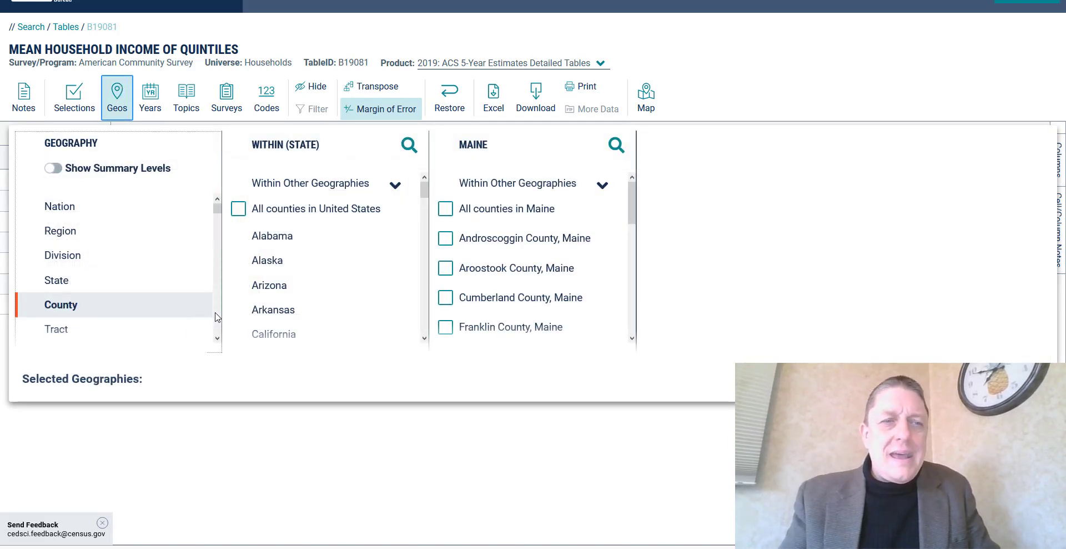
{"action": "scroll", "coordinate": [138, 266], "scroll_direction": "down", "scroll_amount": 5}
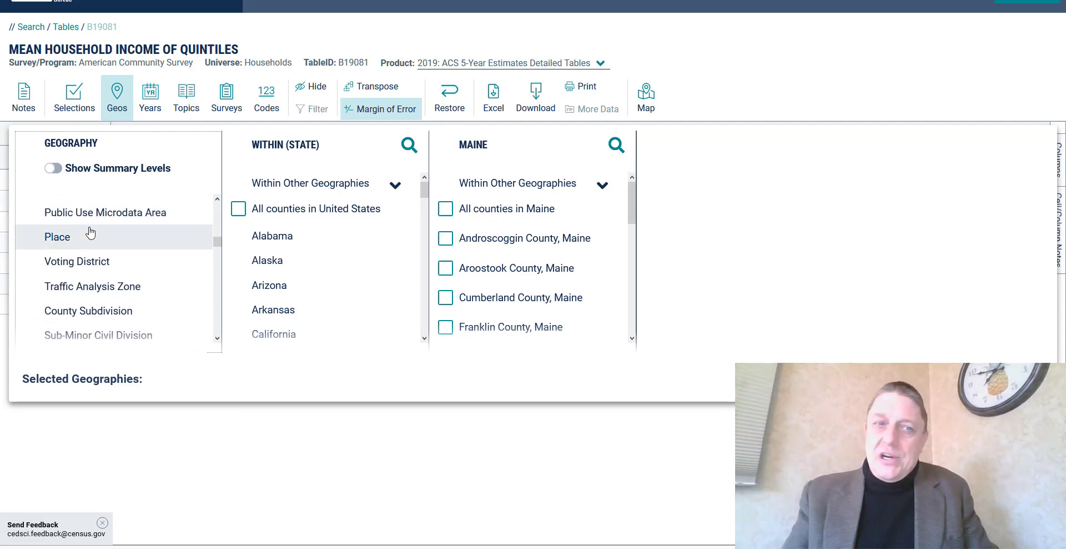
{"action": "left_click", "coordinate": [168, 315]}
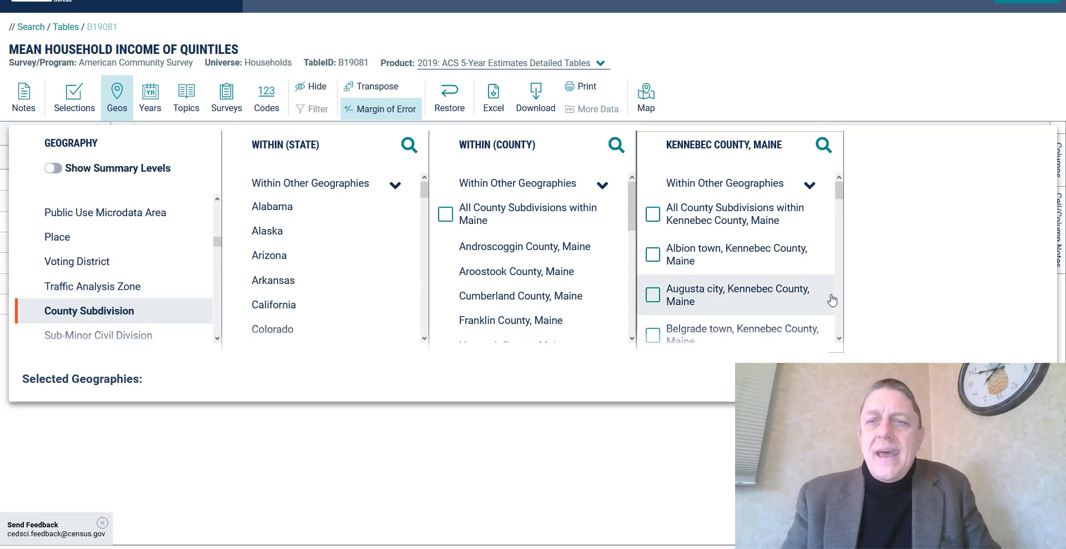
{"action": "scroll", "coordinate": [838, 298], "scroll_direction": "down", "scroll_amount": 4}
{"action": "scroll", "coordinate": [840, 297], "scroll_direction": "down", "scroll_amount": 3}
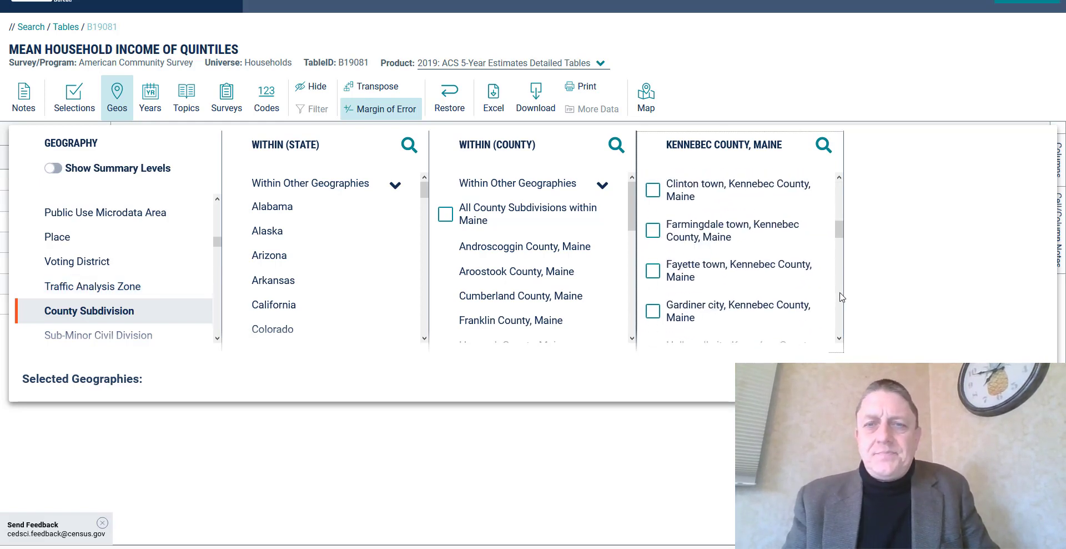
{"action": "left_click", "coordinate": [654, 198]}
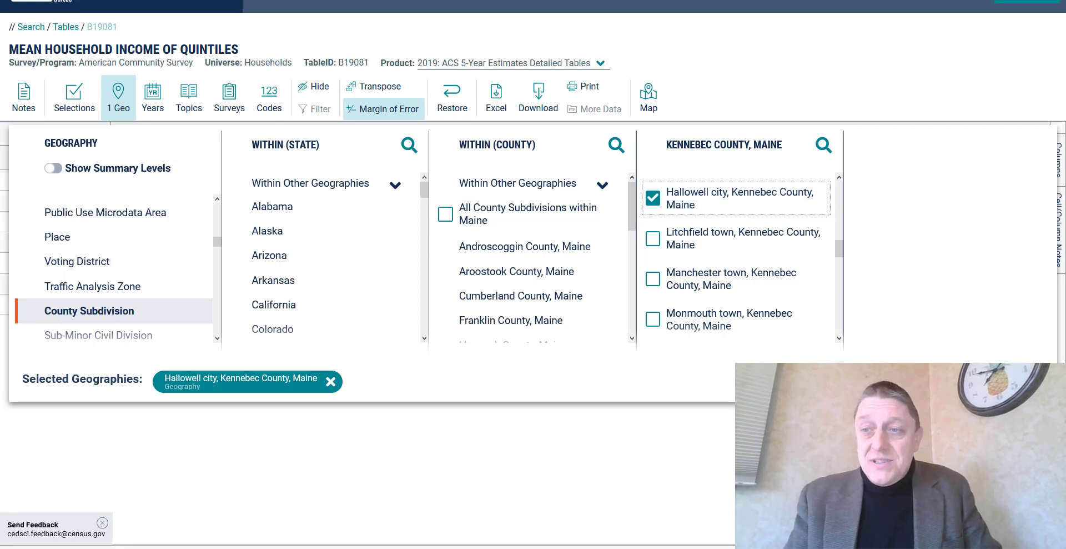
{"action": "key", "text": "Escape"}
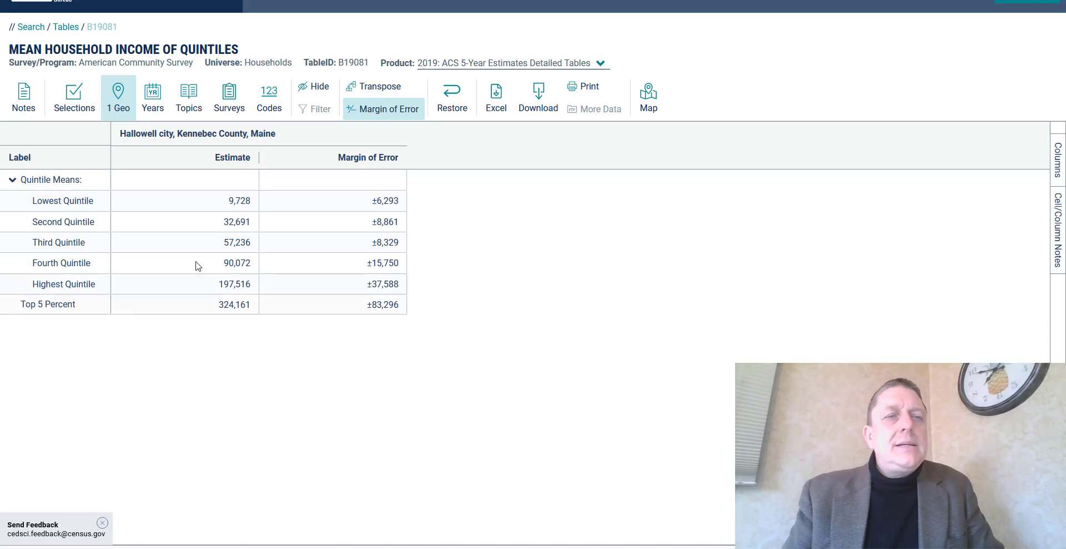
- Copy Hallowell's five quintile mean estimates from the Census table and paste them into E10:E14 of the Excel worksheet
{"action": "left_click_drag", "start_coordinate": [211, 204], "coordinate": [210, 283]}
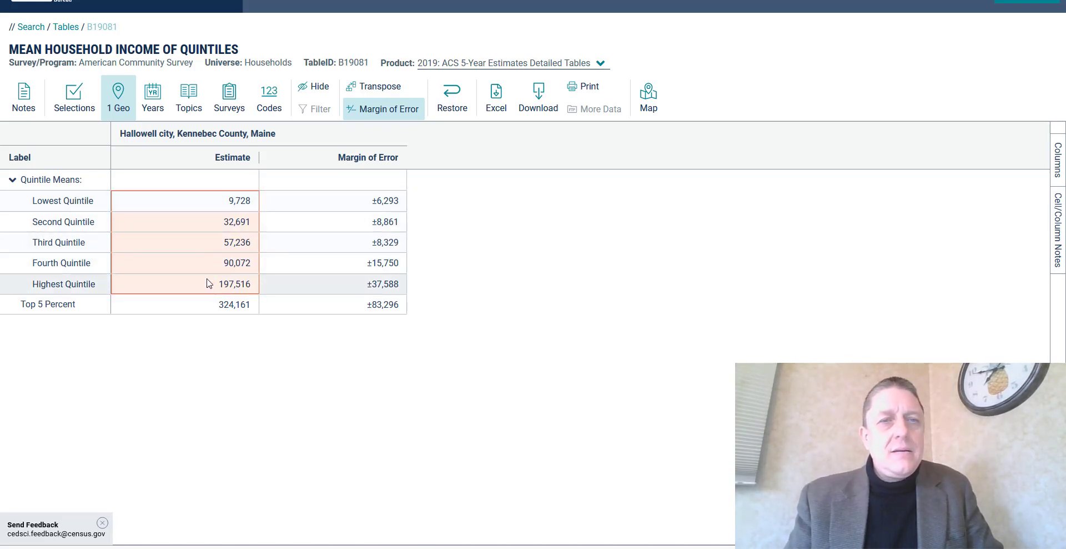
{"action": "key", "text": "ctrl+c"}
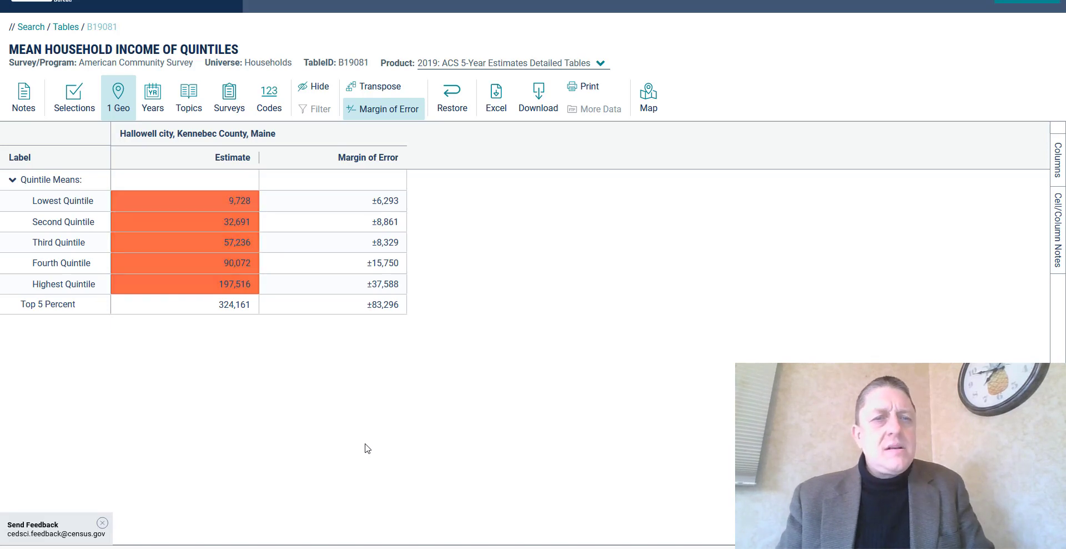
{"action": "key", "text": "alt+Tab"}
{"action": "left_click", "coordinate": [670, 277]}
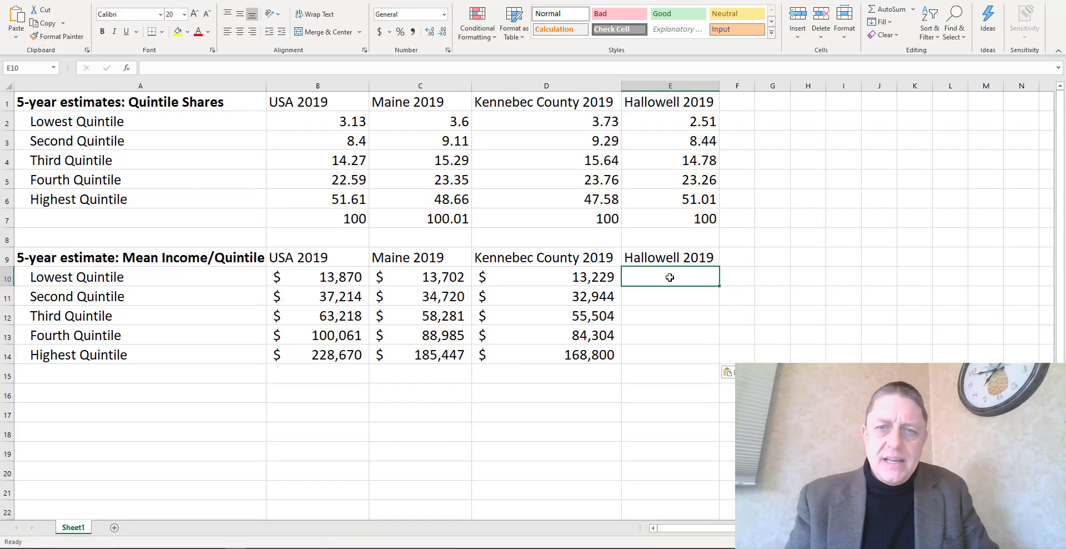
{"action": "key", "text": "ctrl+v"}
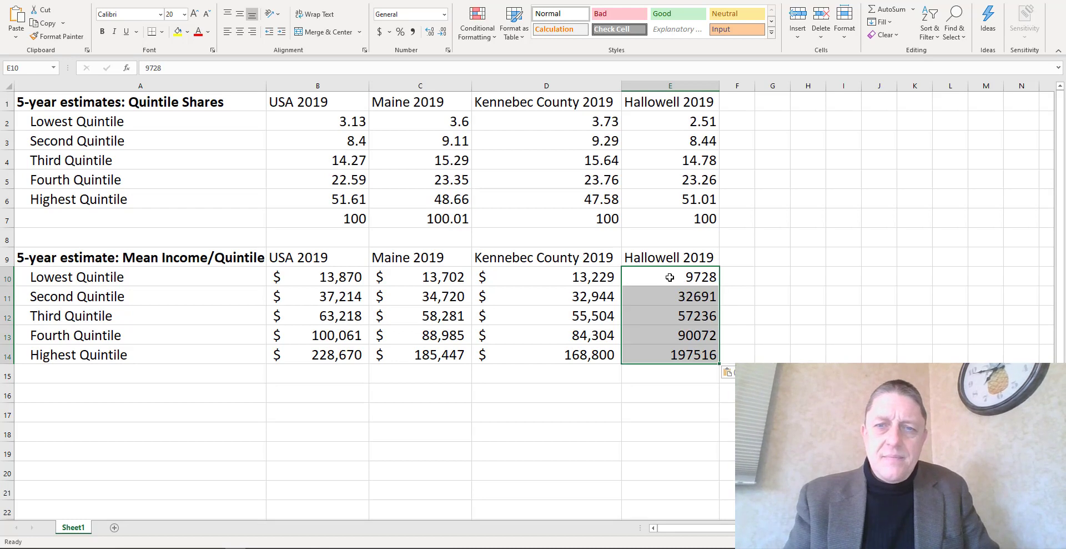
- Apply the accounting dollar format without decimal places to the Hallowell mean incomes in E10:E14
{"action": "left_click", "coordinate": [380, 32]}
{"action": "left_click", "coordinate": [442, 36]}
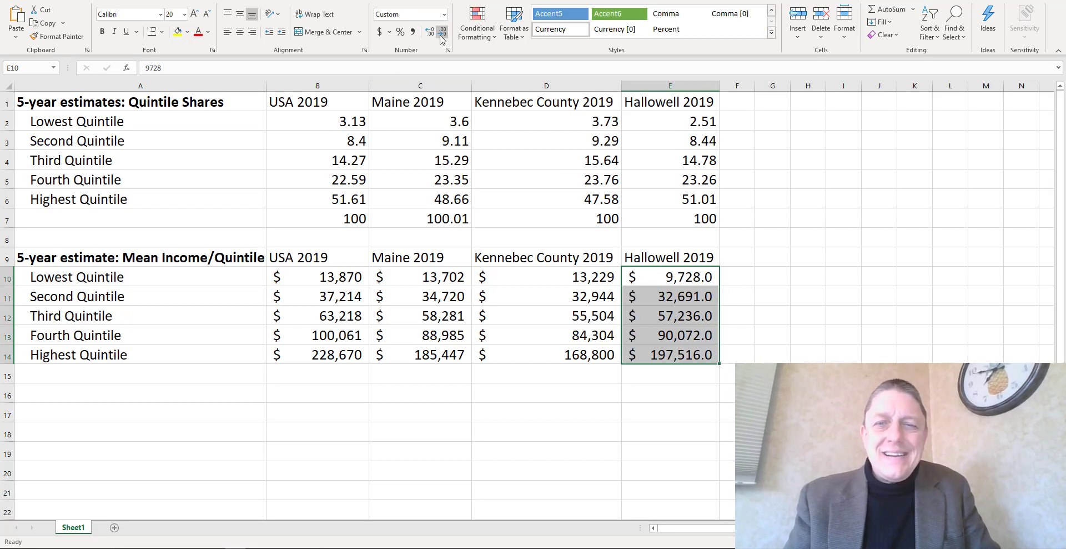
{"action": "left_click", "coordinate": [441, 35]}
- Add the heading "difference" in F9 and subtract Kennebec County's lowest-quintile mean from Hallowell's in F10 with =e10-d10
{"action": "left_click", "coordinate": [734, 279]}
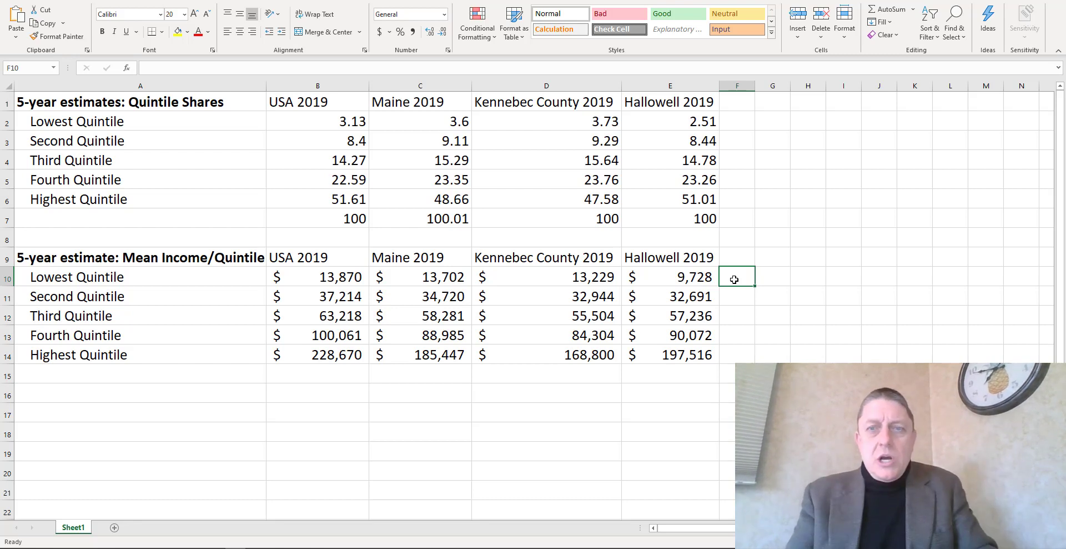
{"action": "key", "text": "Up"}
{"action": "type", "text": "difference"}
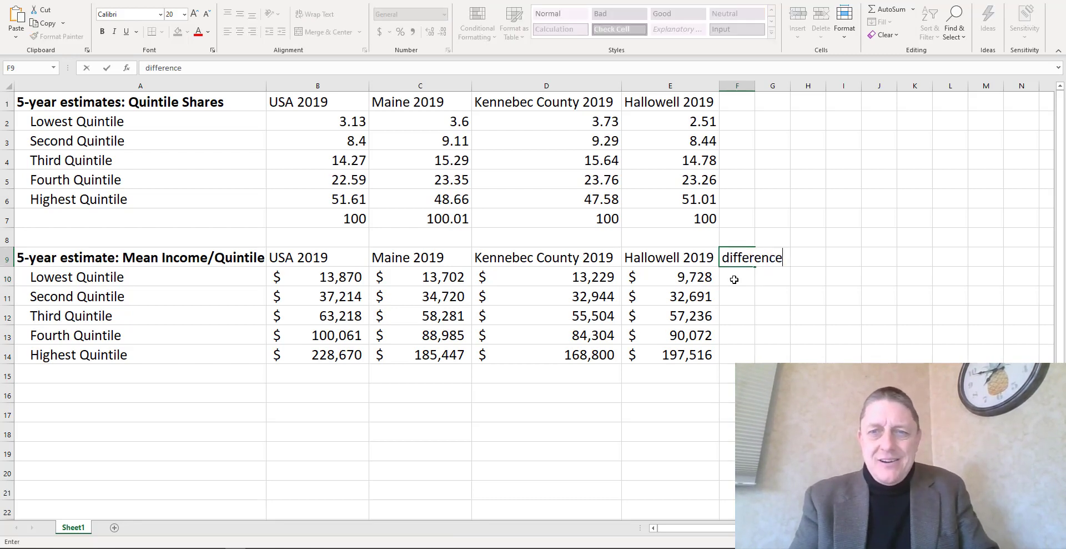
{"action": "key", "text": "Return"}
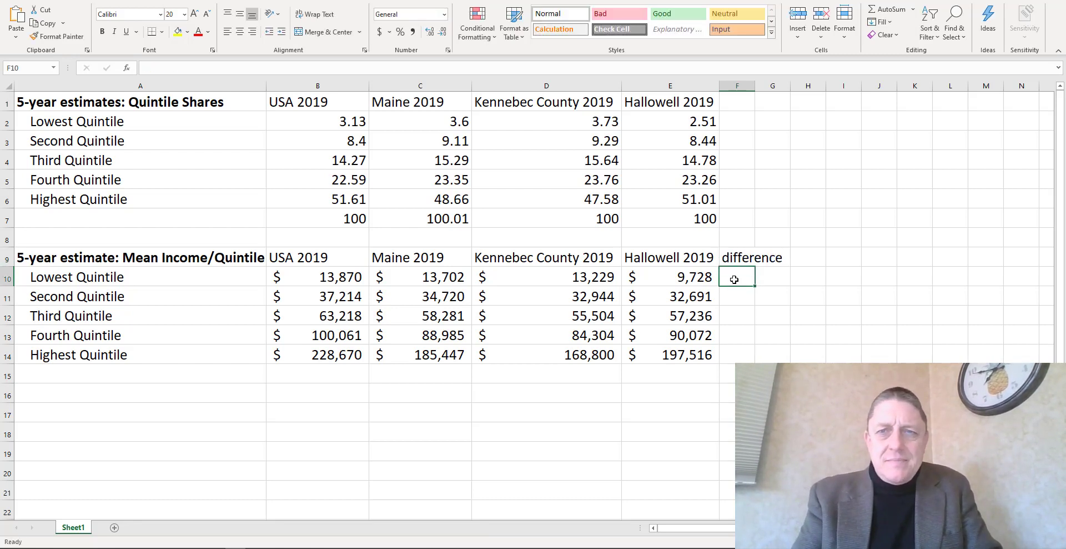
{"action": "type", "text": "=e10"}
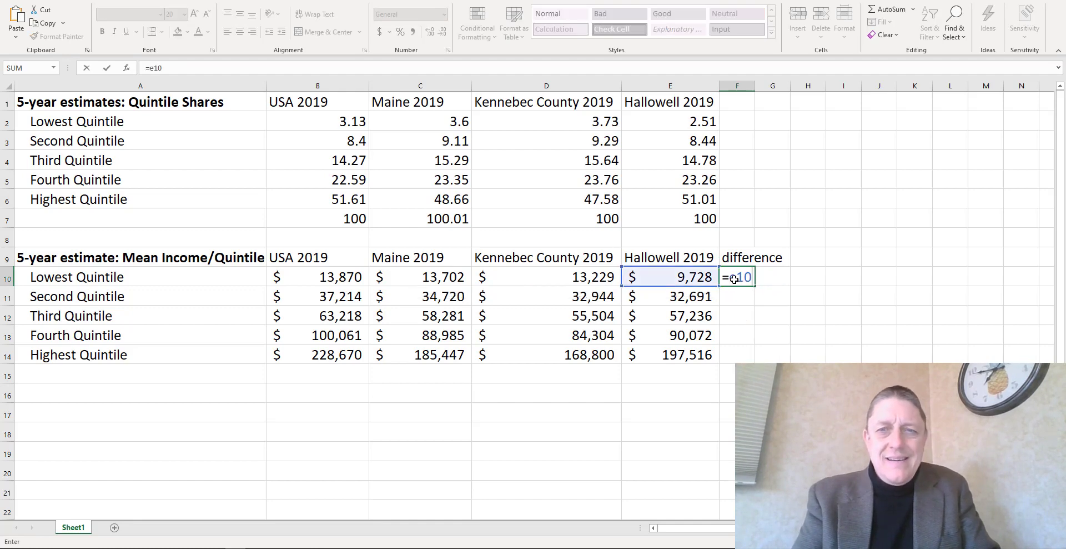
{"action": "type", "text": "-d10"}
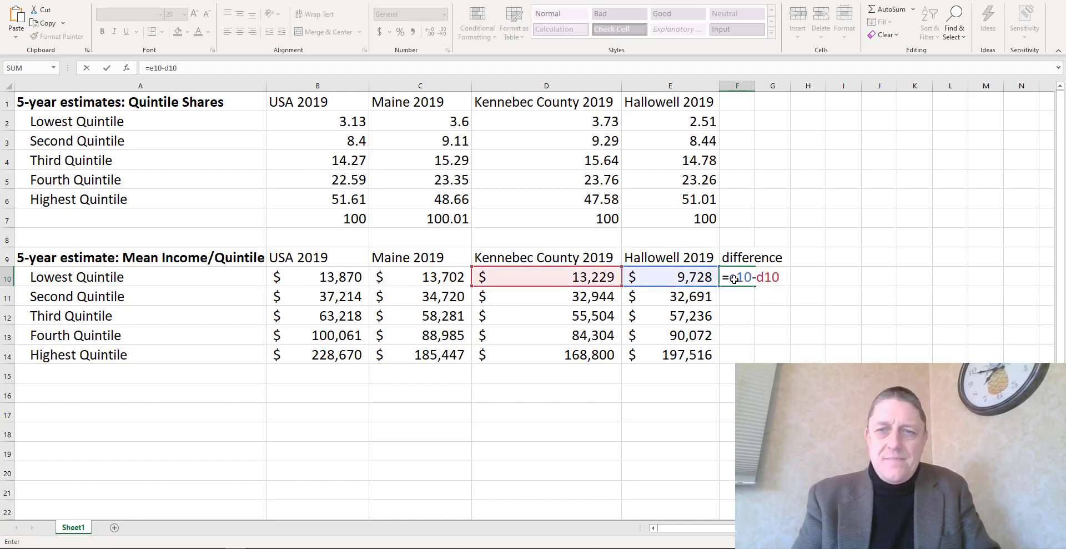
{"action": "key", "text": "Return"}
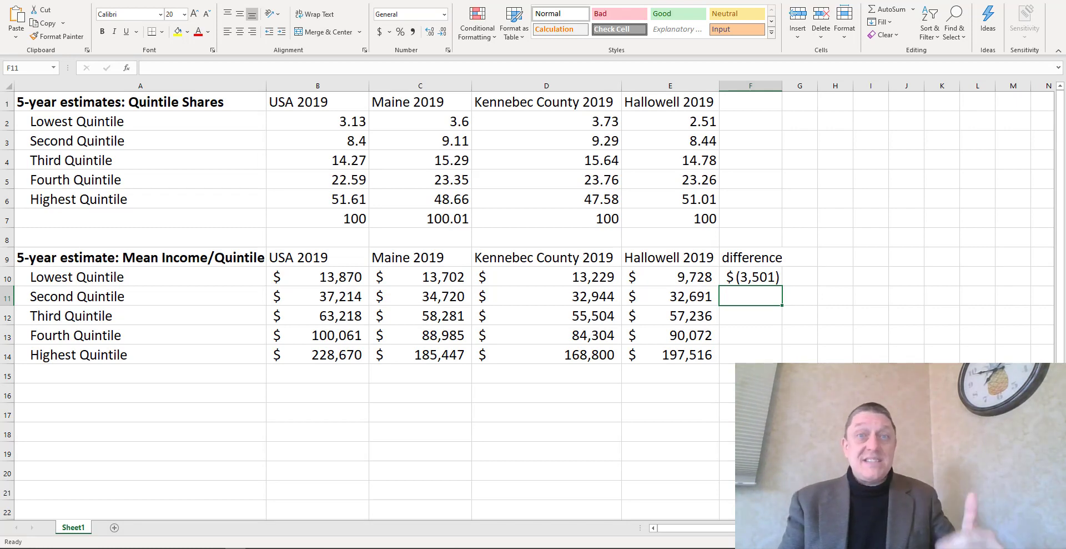
- Copy the difference formula from F10 down to F11 and F12 for the second and third quintiles
{"action": "left_click", "coordinate": [750, 276]}
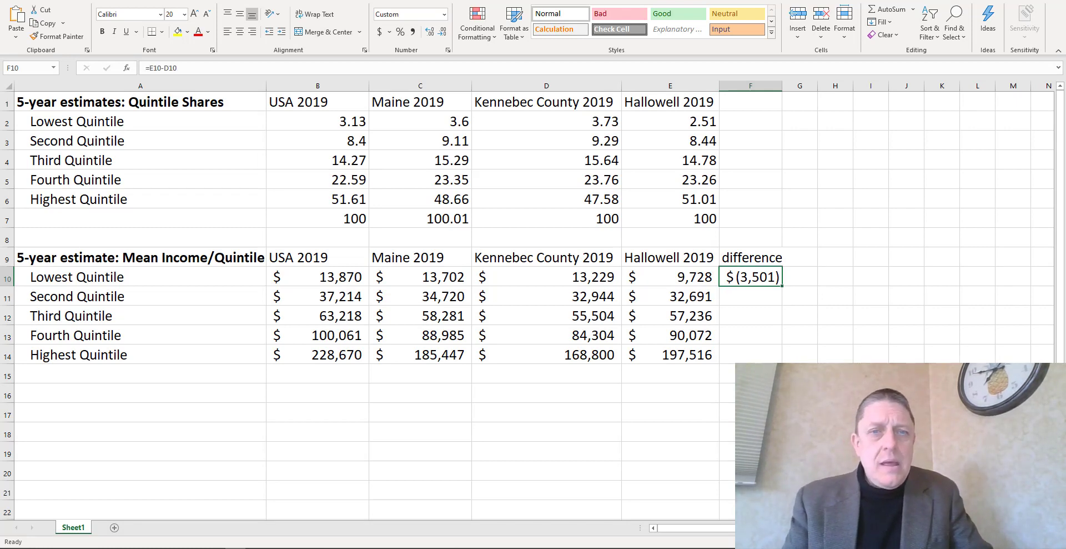
{"action": "key", "text": "ctrl+c"}
{"action": "key", "text": "Down"}
{"action": "key", "text": "ctrl+v"}
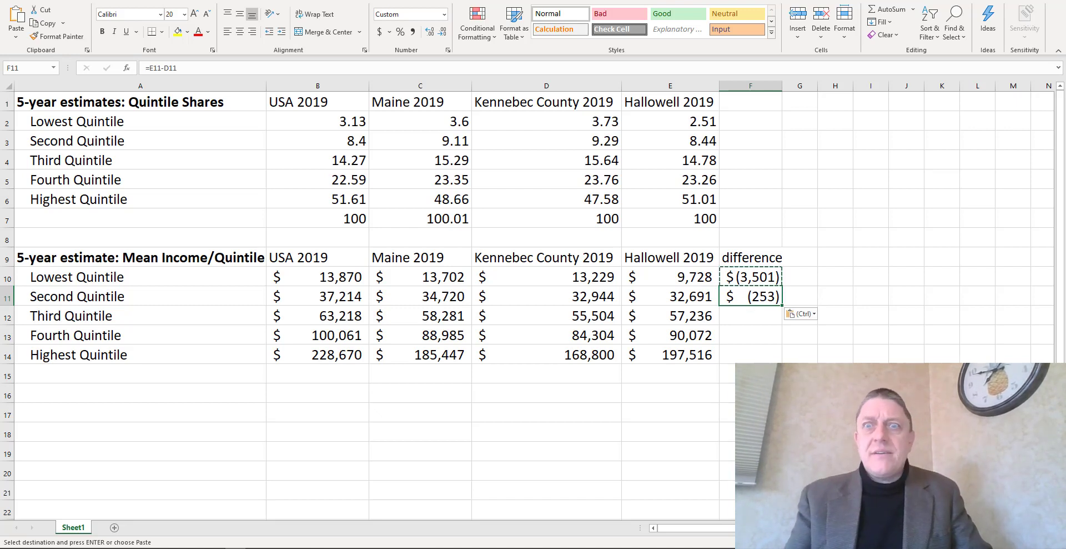
{"action": "key", "text": "ctrl+c"}
{"action": "key", "text": "Down"}
{"action": "key", "text": "ctrl+v"}
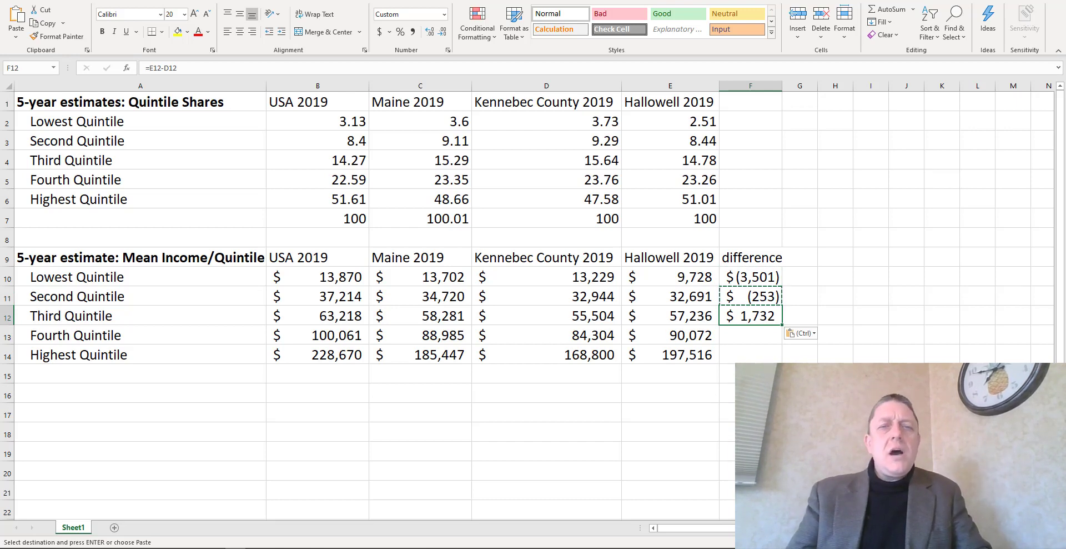
{"action": "key", "text": "Left"}
{"action": "key", "text": "Left"}
{"action": "key", "text": "Right"}
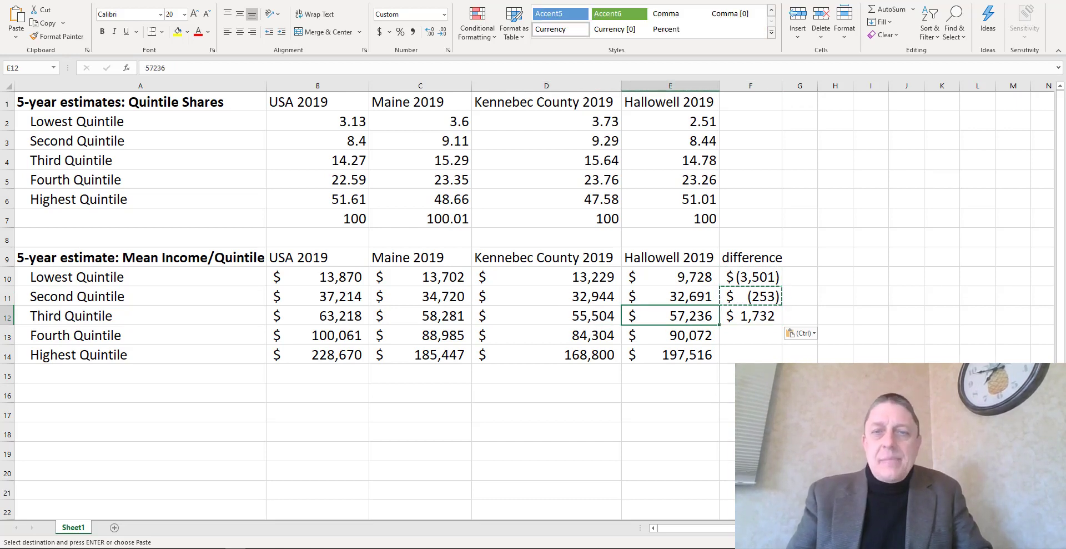
{"action": "key", "text": "Right"}
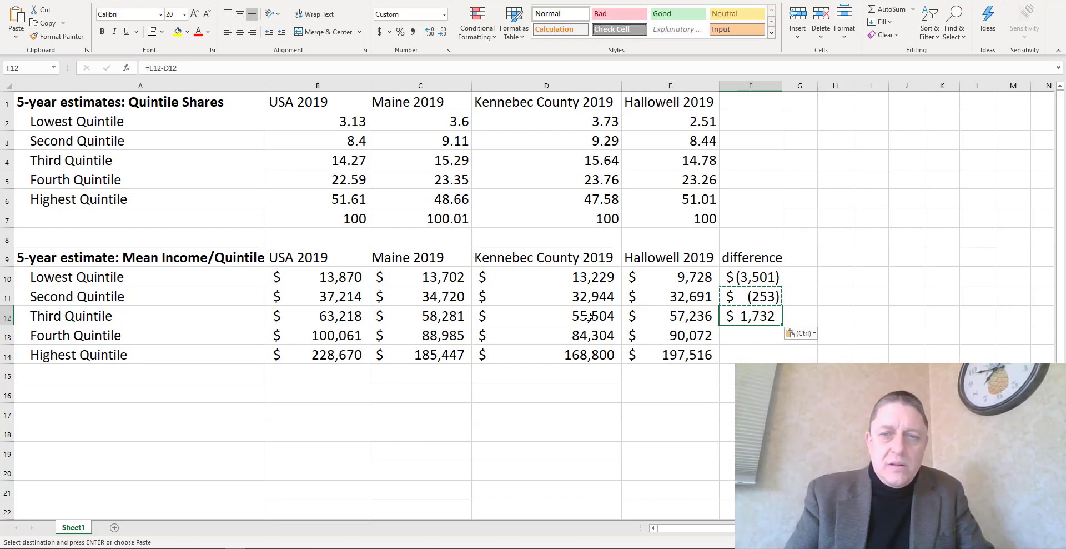
- Calculate the fourth-quintile difference between Hallowell and Kennebec County in F13 with =e13-d13
{"action": "left_click", "coordinate": [736, 334]}
{"action": "type", "text": "=e"}
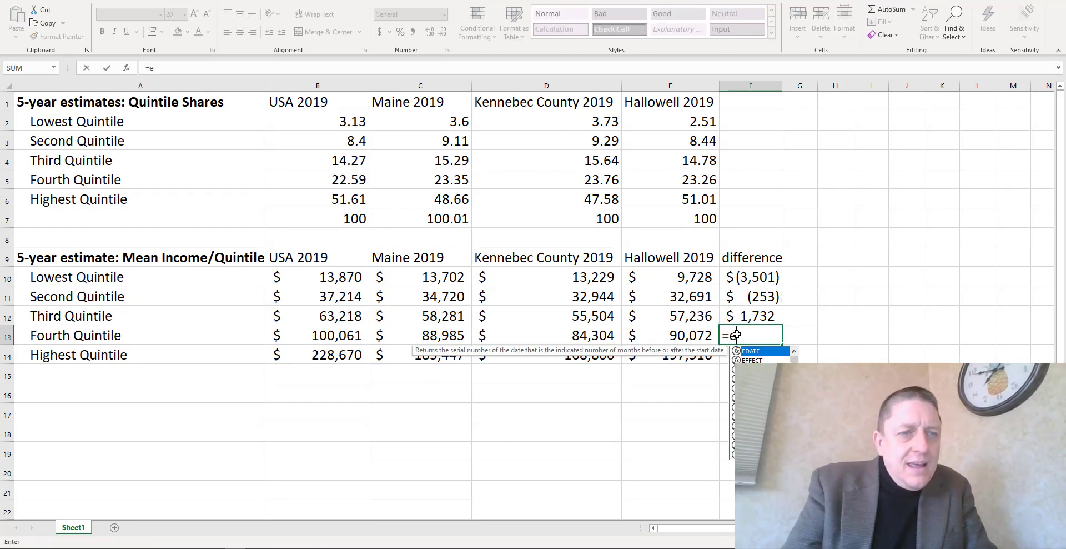
{"action": "type", "text": "13-"}
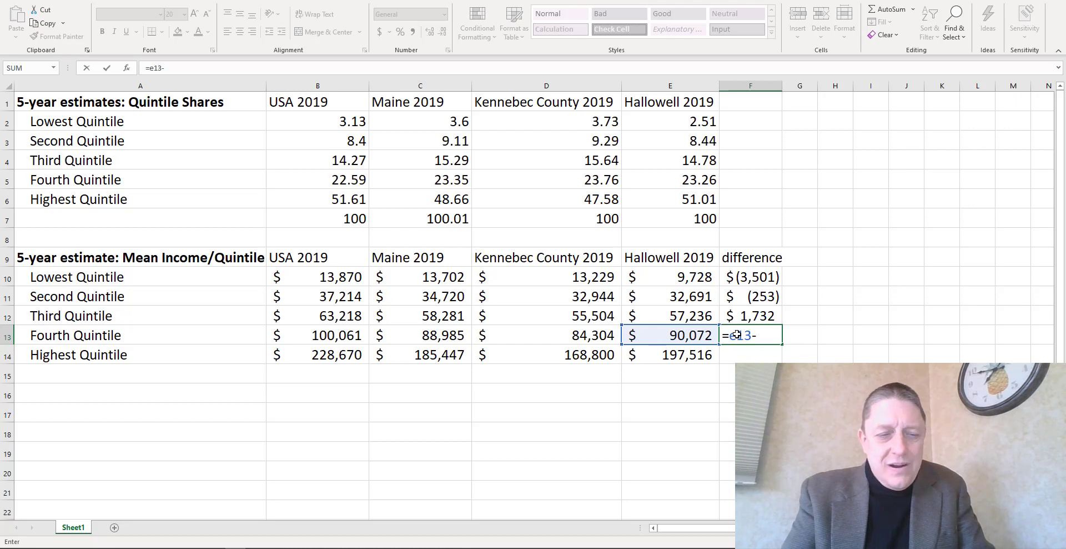
{"action": "type", "text": "d13"}
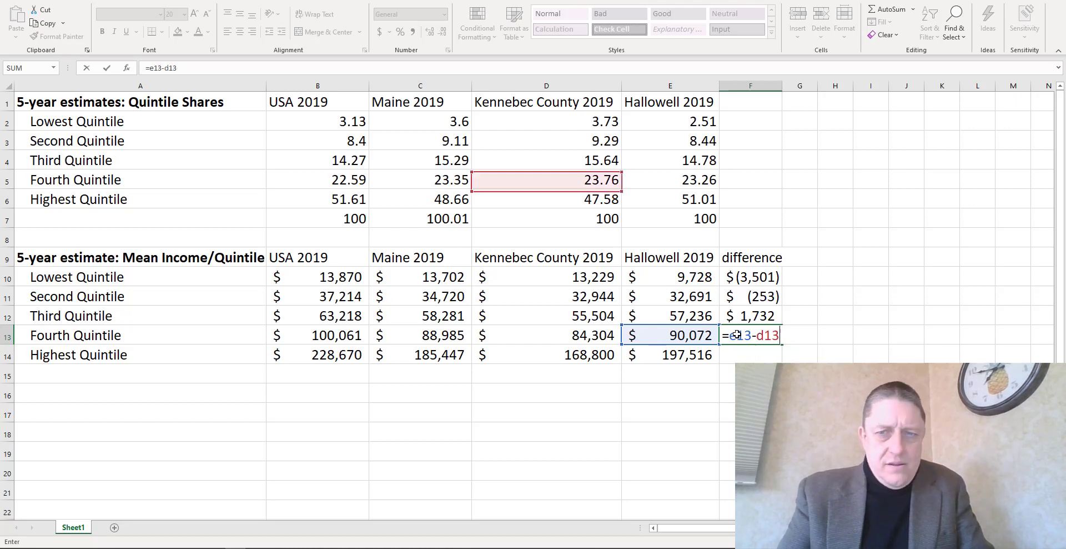
{"action": "key", "text": "Return"}
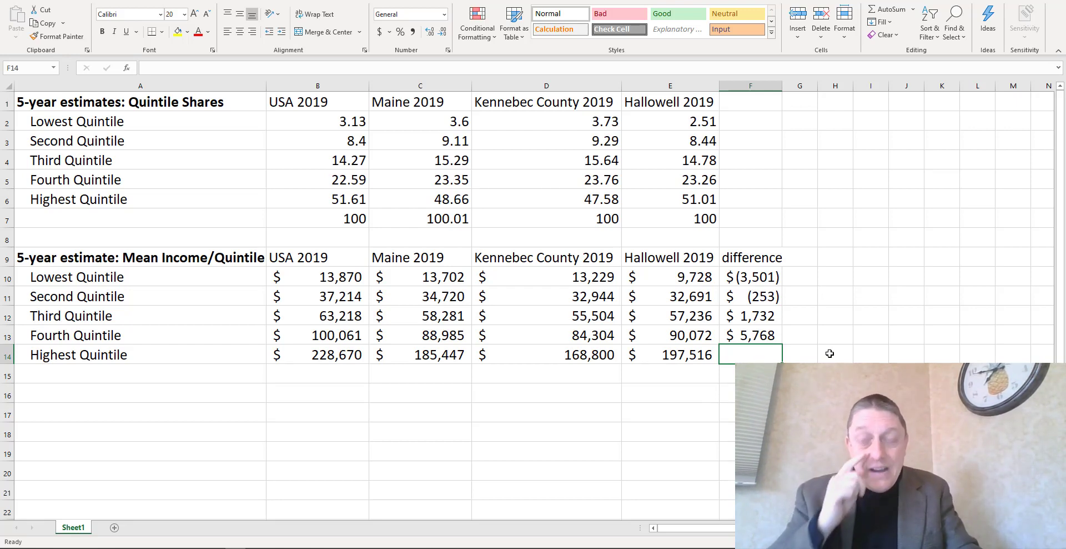
- Calculate the highest-quintile difference between Hallowell and Kennebec County in F14 with =e14-d14
{"action": "key", "text": "Up"}
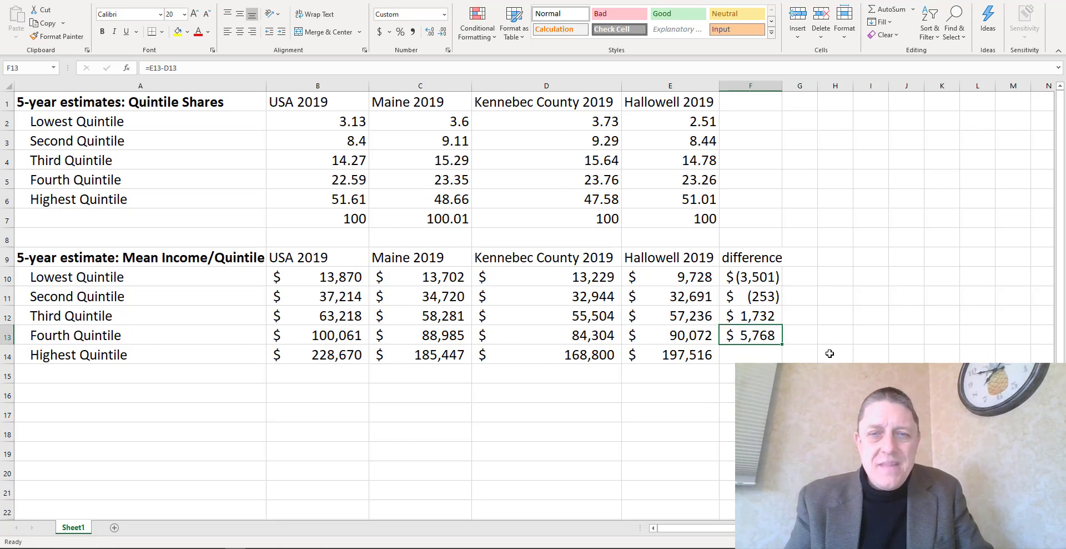
{"action": "key", "text": "ctrl+c"}
{"action": "key", "text": "Down"}
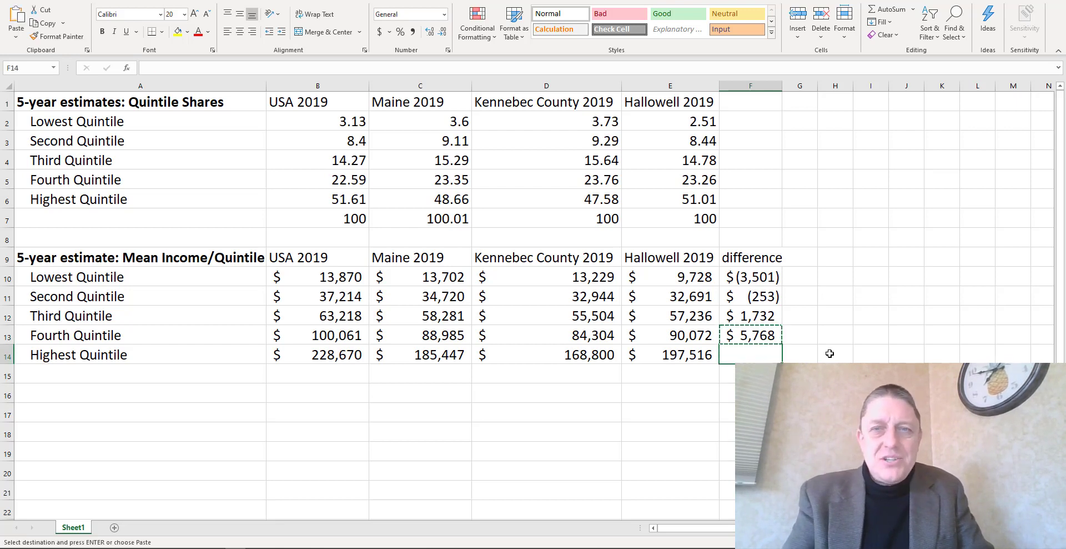
{"action": "type", "text": "="}
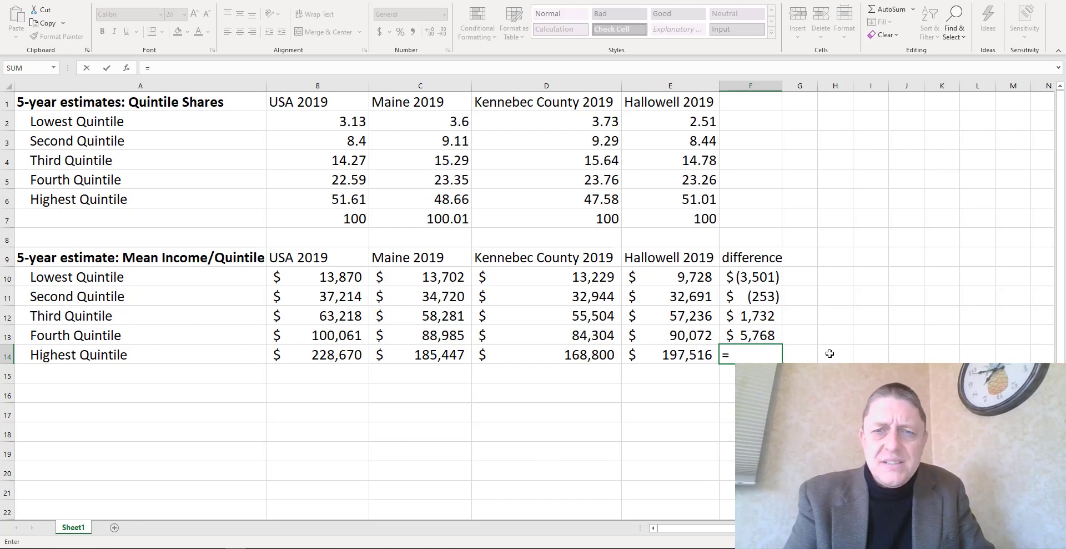
{"action": "type", "text": "e14"}
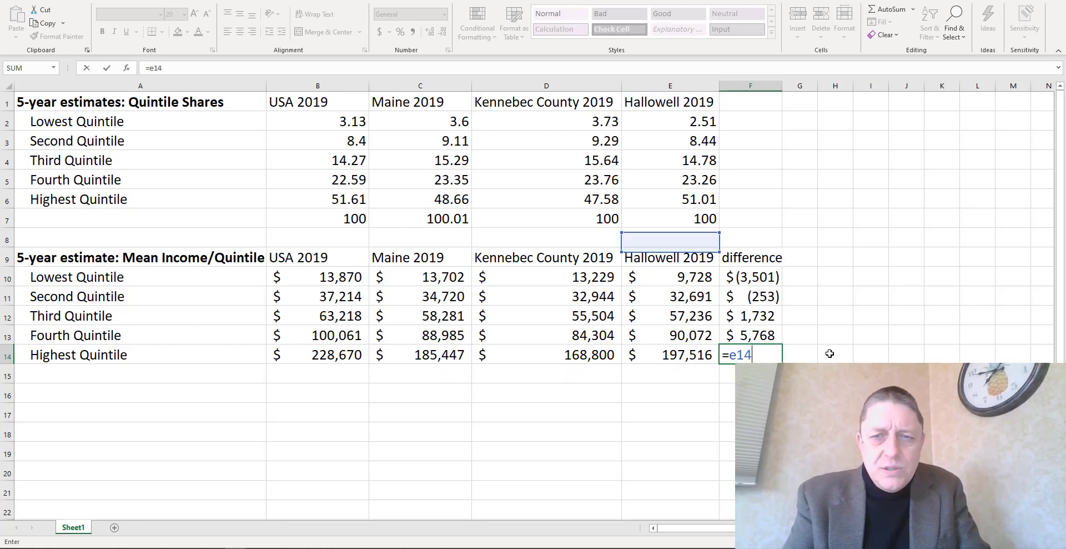
{"action": "type", "text": "-d14"}
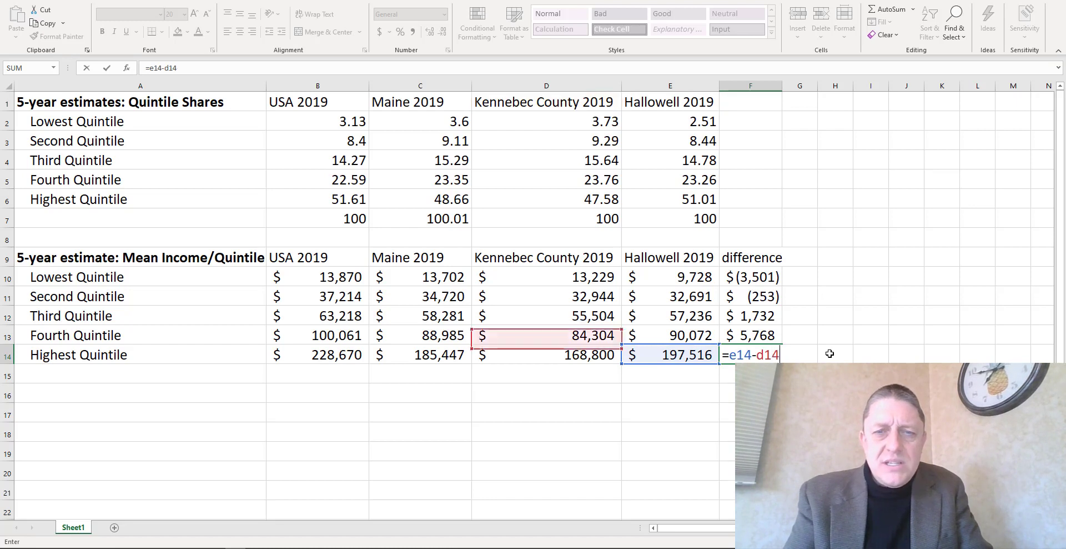
{"action": "key", "text": "Return"}
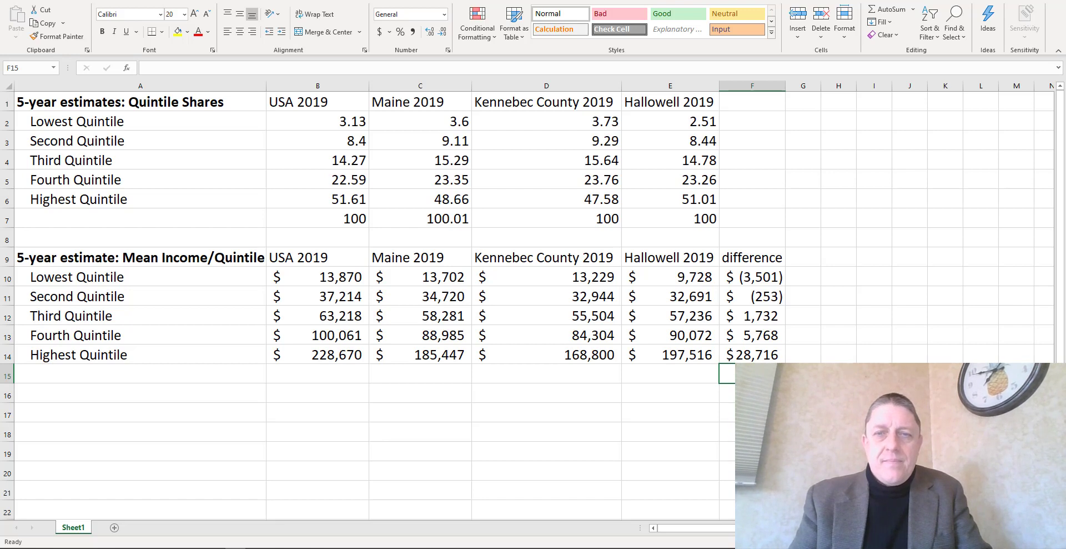
- Compare the highest-quintile mean incomes across all four areas in row 14, then examine the USA means in B10:B14 and Hallowell's lowest-quintile mean
{"action": "key", "text": "Up"}
{"action": "key", "text": "Left"}
{"action": "key", "text": "Left"}
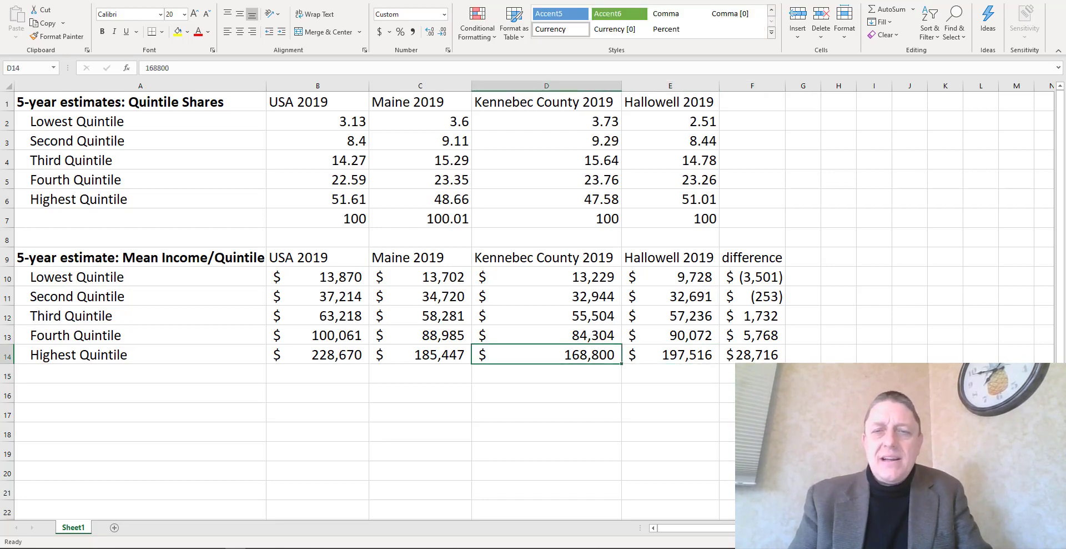
{"action": "key", "text": "Right"}
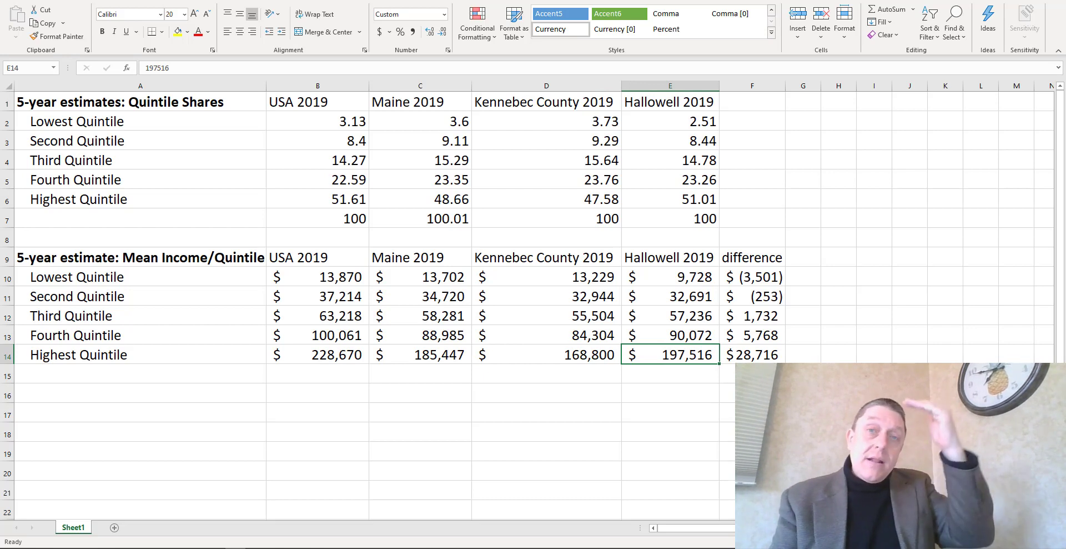
{"action": "key", "text": "Left"}
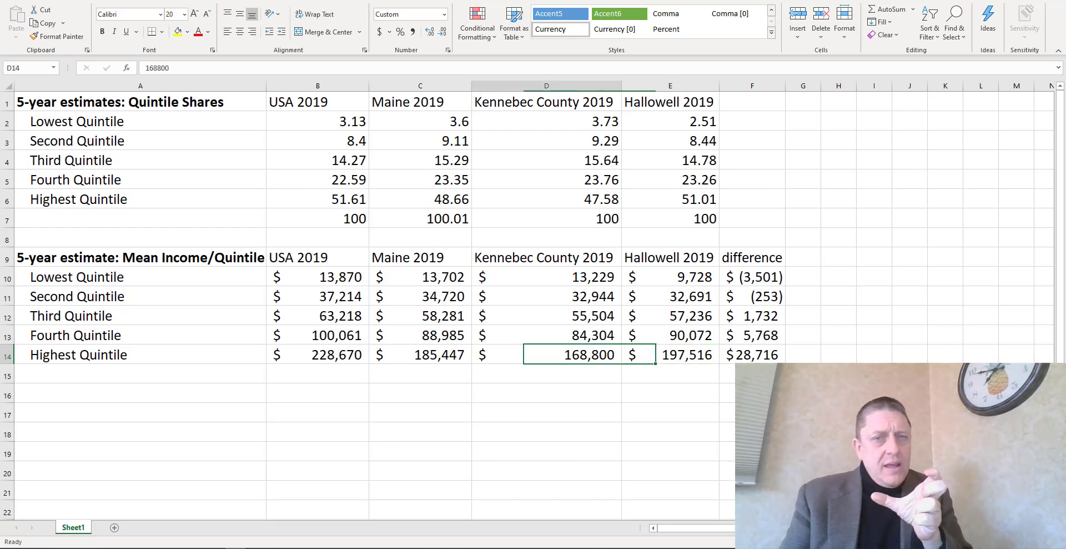
{"action": "key", "text": "Left"}
{"action": "key", "text": "Left"}
{"action": "key", "text": "Right"}
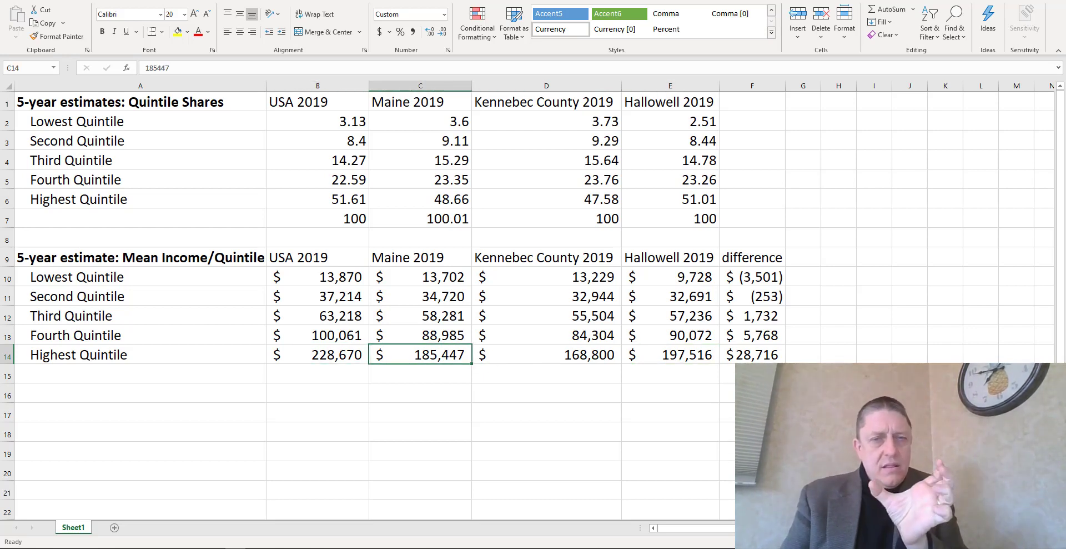
{"action": "key", "text": "Left"}
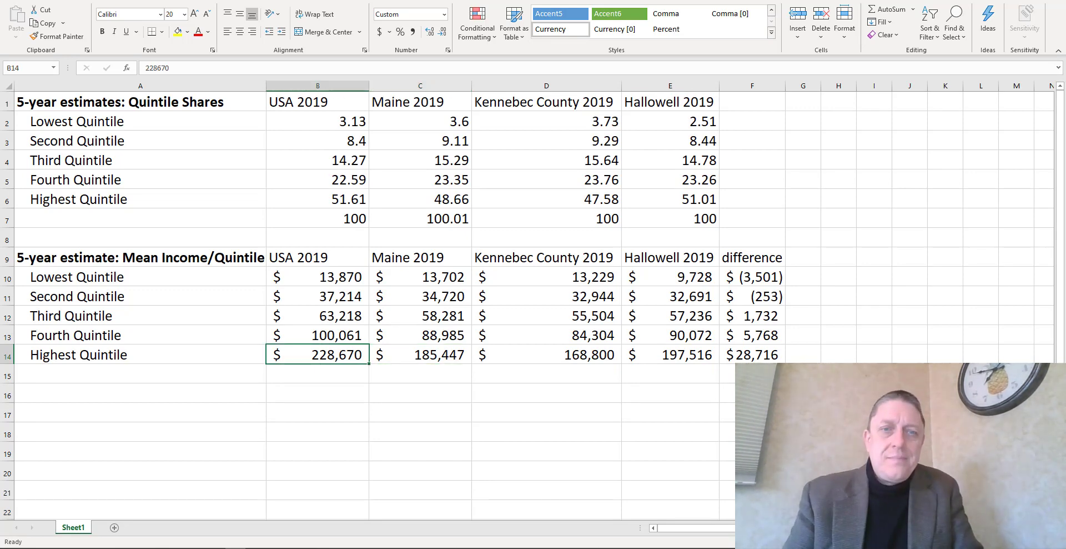
{"action": "key", "text": "Right"}
{"action": "key", "text": "Right"}
{"action": "key", "text": "Right"}
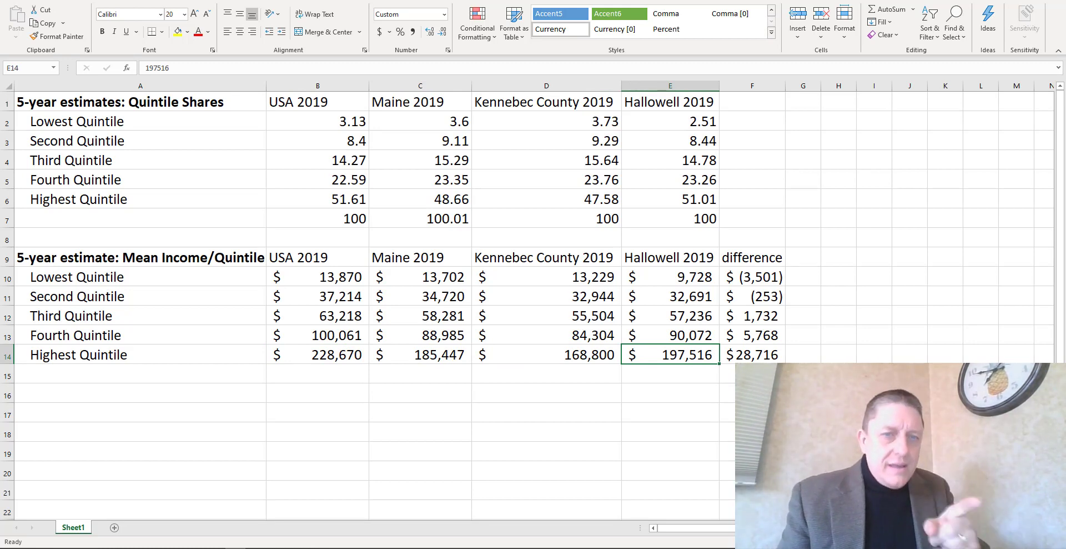
{"action": "key", "text": "Left"}
{"action": "key", "text": "Left"}
{"action": "key", "text": "Left"}
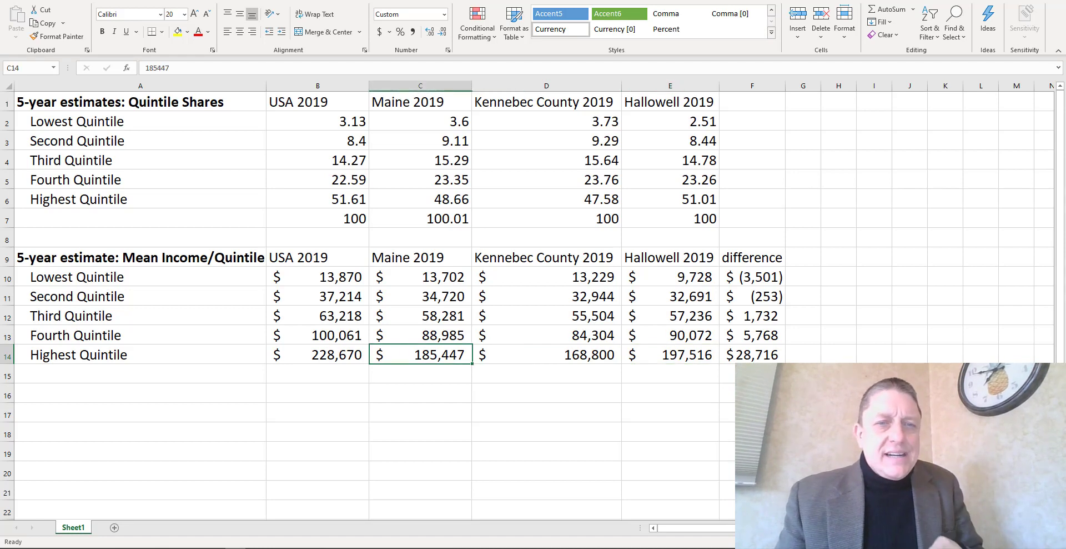
{"action": "left_click_drag", "start_coordinate": [343, 277], "coordinate": [341, 350]}
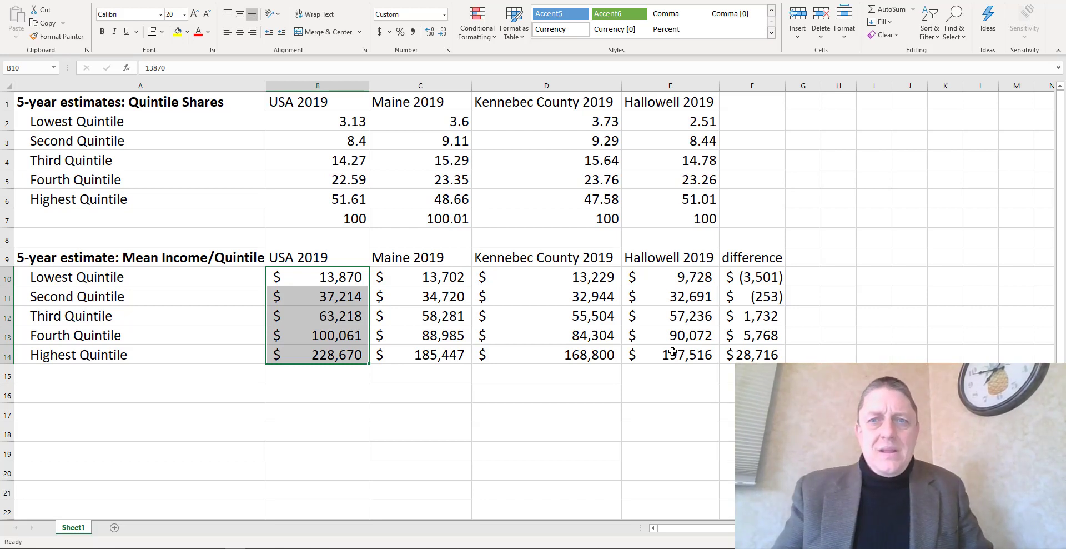
{"action": "left_click", "coordinate": [699, 280]}
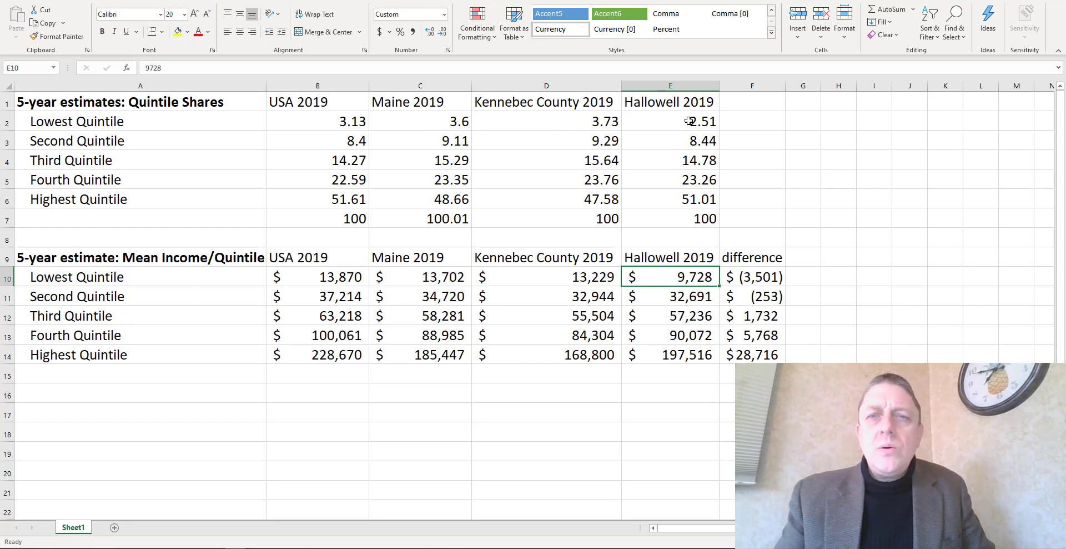
- Check Hallowell's lowest-quintile share in E2, and clear the difference column from F9 through F15
{"action": "mouse_move", "coordinate": [689, 121]}
{"action": "left_mouse_down"}
{"action": "mouse_move", "coordinate": [689, 136]}
{"action": "mouse_move", "coordinate": [687, 126]}
{"action": "left_mouse_up"}
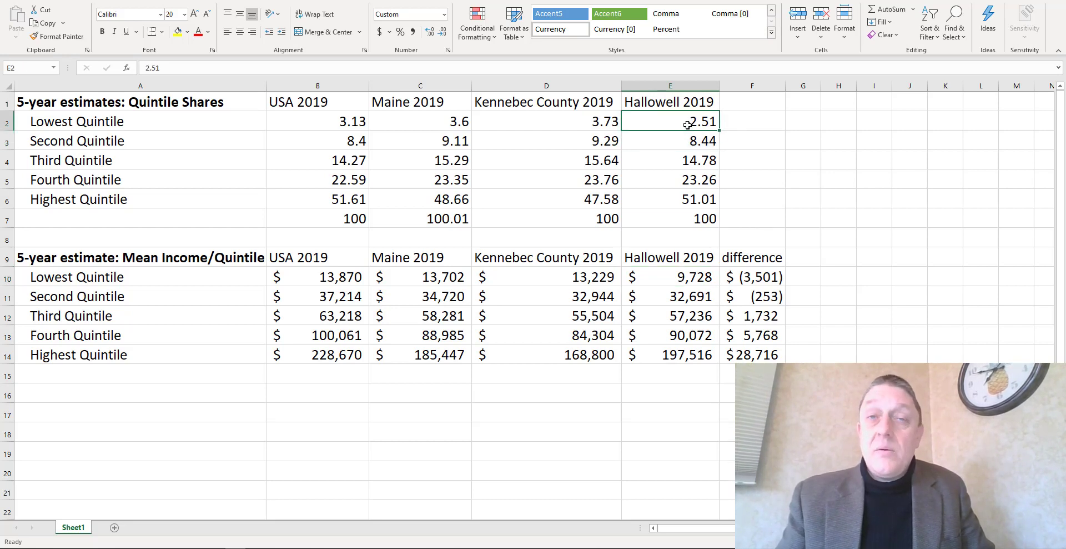
{"action": "left_click_drag", "start_coordinate": [688, 125], "coordinate": [687, 126]}
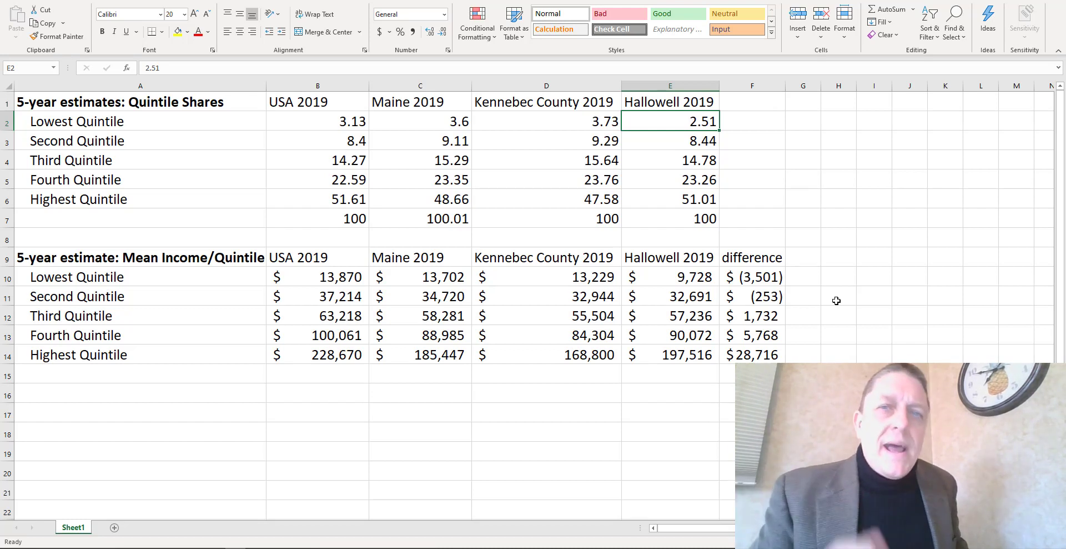
{"action": "left_click", "coordinate": [759, 257]}
{"action": "left_click_drag", "start_coordinate": [758, 257], "coordinate": [756, 374]}
{"action": "key", "text": "Delete"}
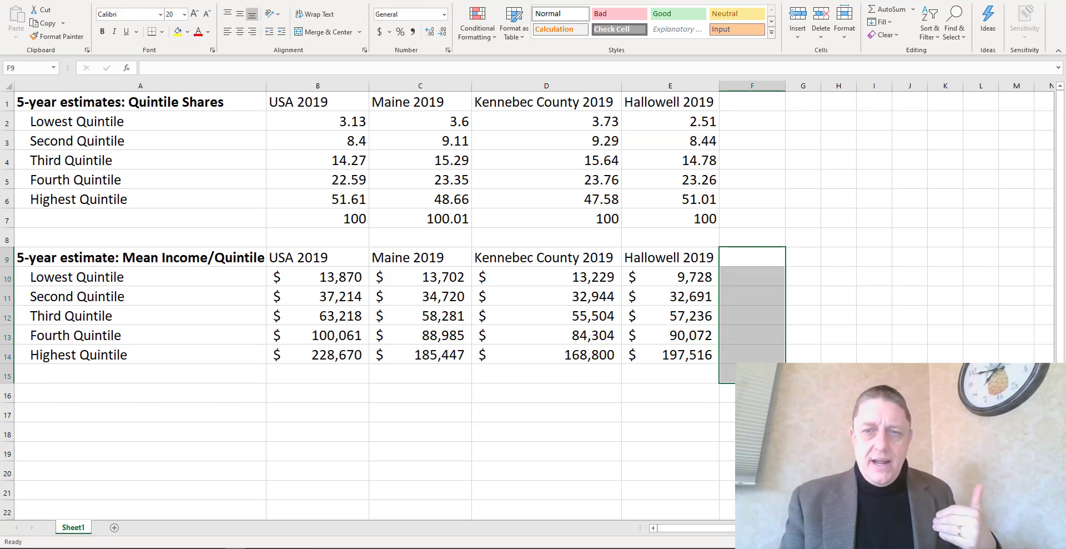
- Label the mean income table "absolute income" in cell G9
{"action": "left_click", "coordinate": [763, 319]}
{"action": "key", "text": "Up"}
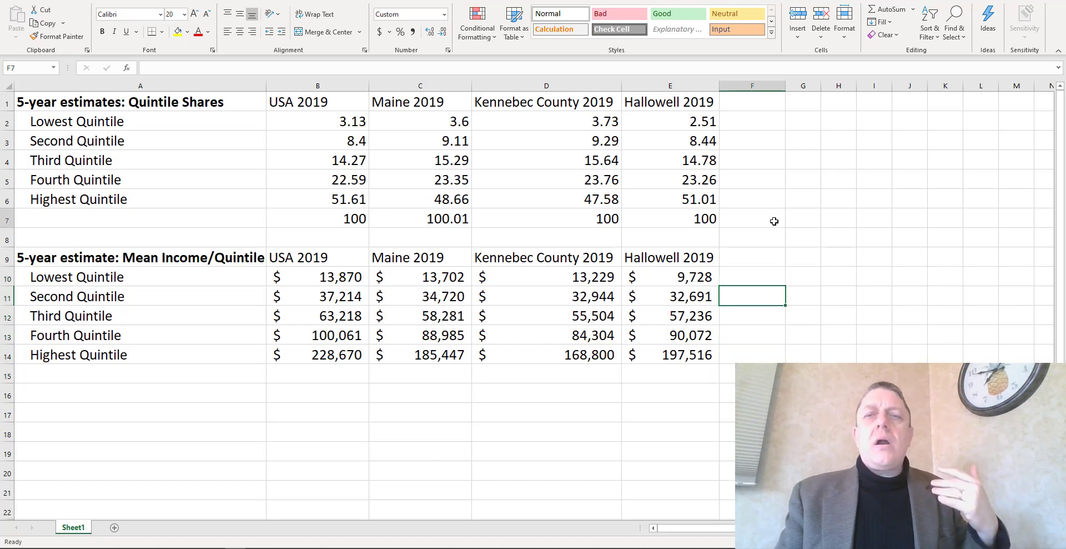
{"action": "left_click", "coordinate": [774, 221]}
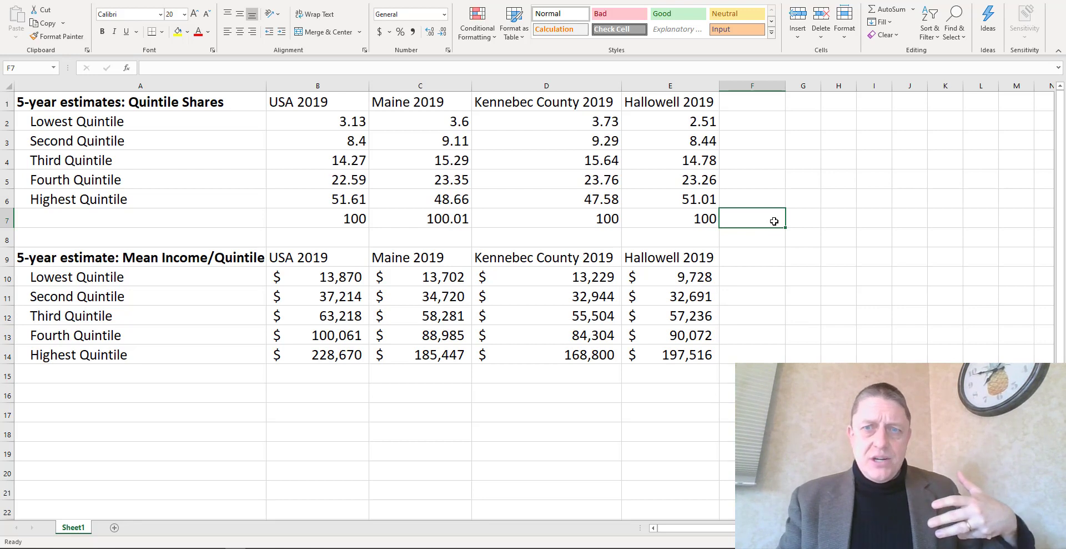
{"action": "key", "text": "Down"}
{"action": "key", "text": "Down"}
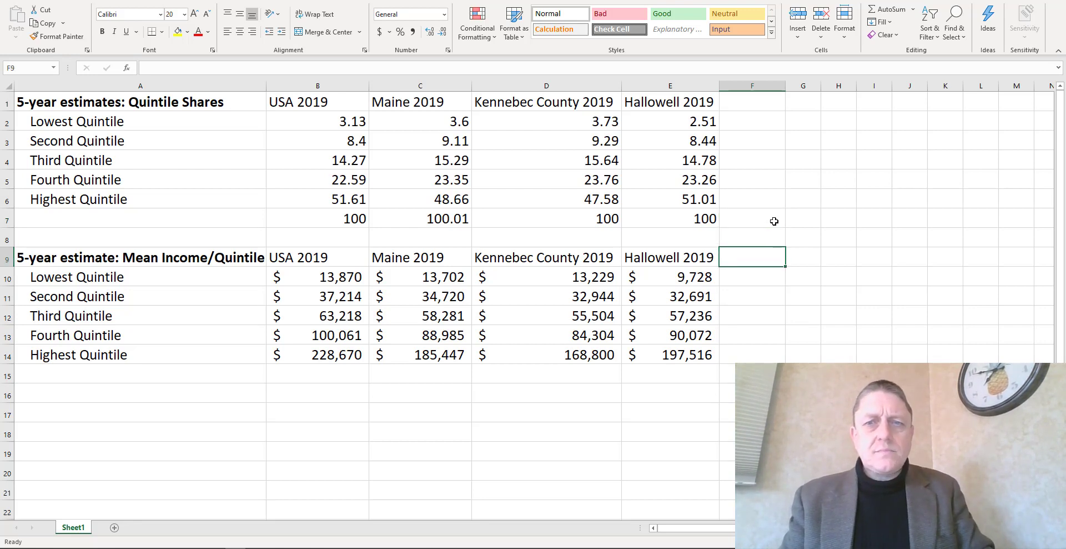
{"action": "key", "text": "Right"}
{"action": "type", "text": "absoljute"}
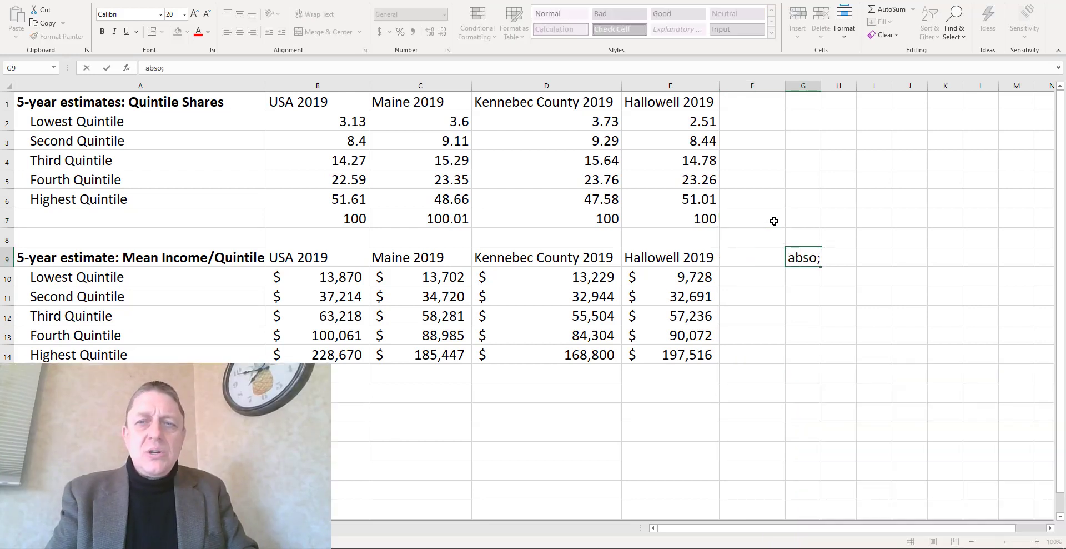
{"action": "key", "text": "BackSpace"}
{"action": "key", "text": "BackSpace"}
{"action": "key", "text": "BackSpace"}
{"action": "key", "text": "BackSpace"}
{"action": "type", "text": "ute income"}
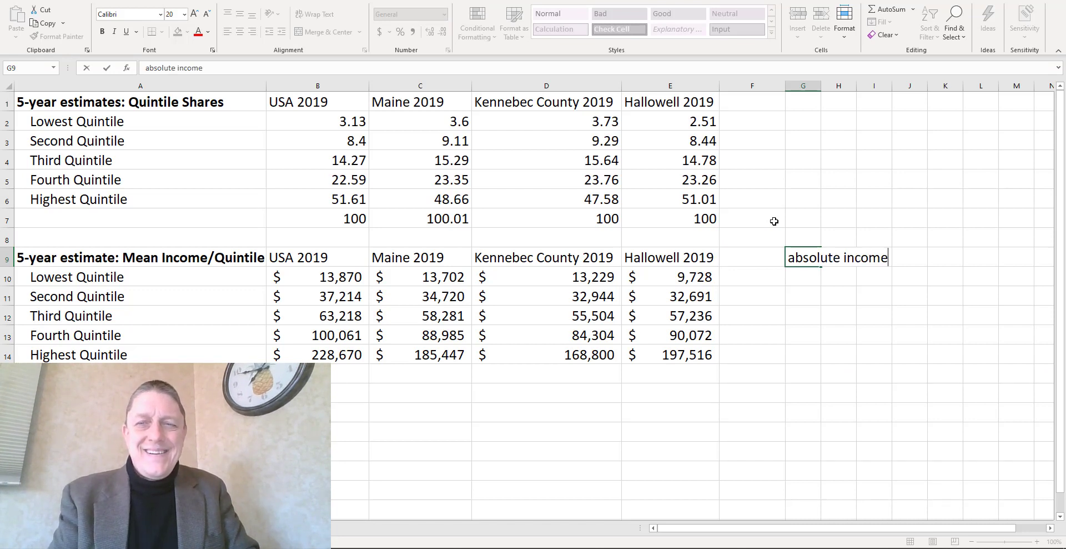
{"action": "key", "text": "Return"}
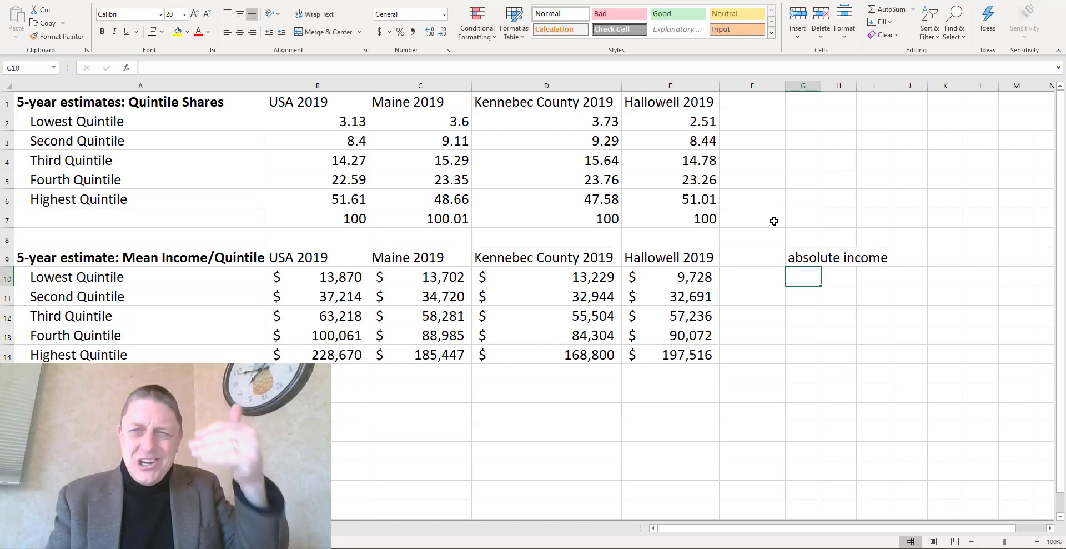
- Label the quintile shares table "relative income" in cell G1
{"action": "key", "text": "Up"}
{"action": "key", "text": "Up"}
{"action": "key", "text": "Up"}
{"action": "key", "text": "Up"}
{"action": "key", "text": "Up"}
{"action": "key", "text": "Up"}
{"action": "key", "text": "Up"}
{"action": "key", "text": "Up"}
{"action": "key", "text": "Up"}
{"action": "type", "text": "rela"}
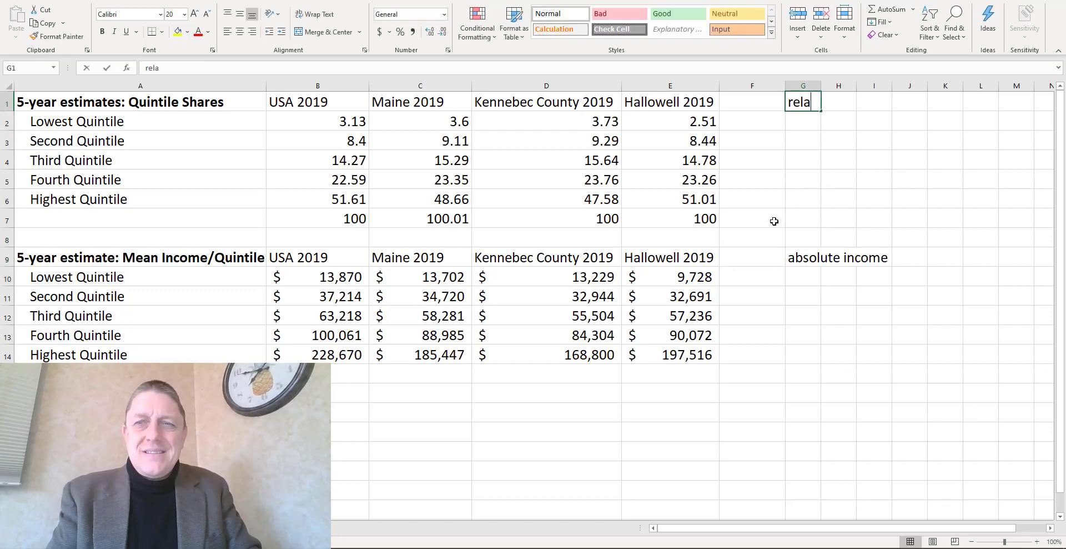
{"action": "type", "text": "tive income"}
{"action": "key", "text": "Return"}
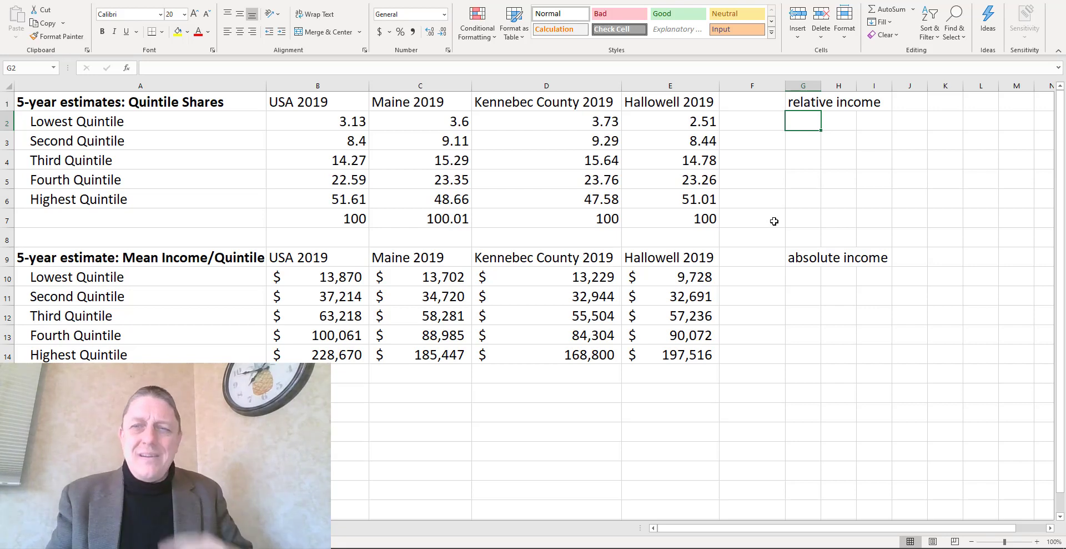
- Enter the definition "social structure: set of relations between social objects" in cell G15
{"action": "key", "text": "Down"}
{"action": "key", "text": "Down"}
{"action": "key", "text": "Down"}
{"action": "key", "text": "Down"}
{"action": "key", "text": "Down"}
{"action": "key", "text": "Down"}
{"action": "key", "text": "Down"}
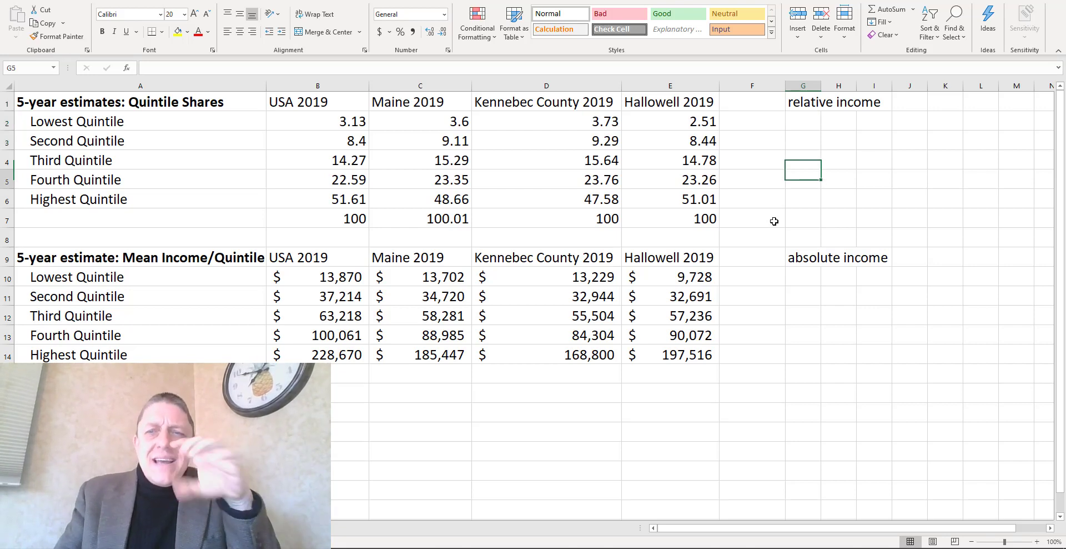
{"action": "key", "text": "Down"}
{"action": "key", "text": "Down"}
{"action": "key", "text": "Down"}
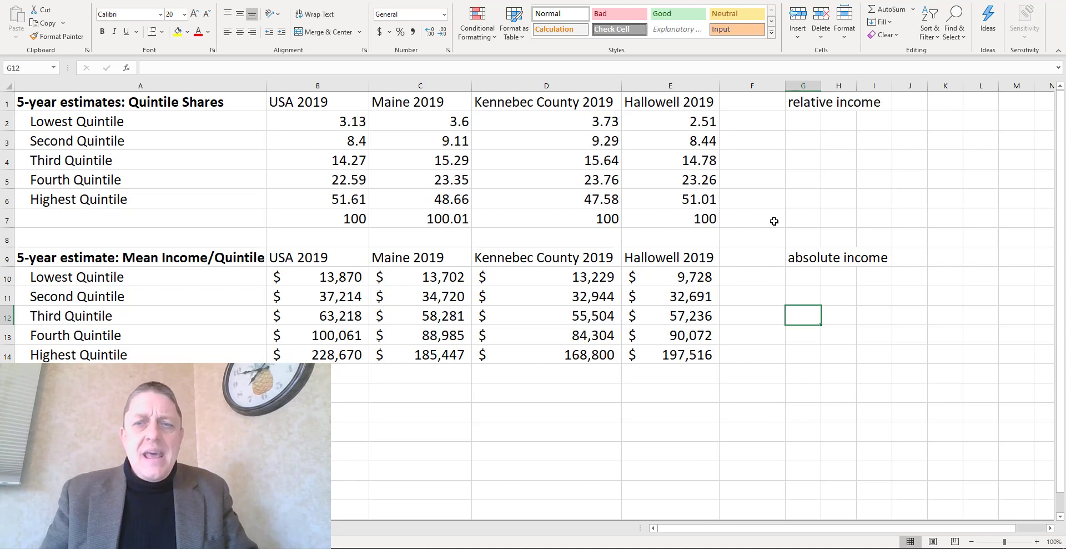
{"action": "key", "text": "Down"}
{"action": "key", "text": "Down"}
{"action": "key", "text": "Down"}
{"action": "type", "text": "social str"}
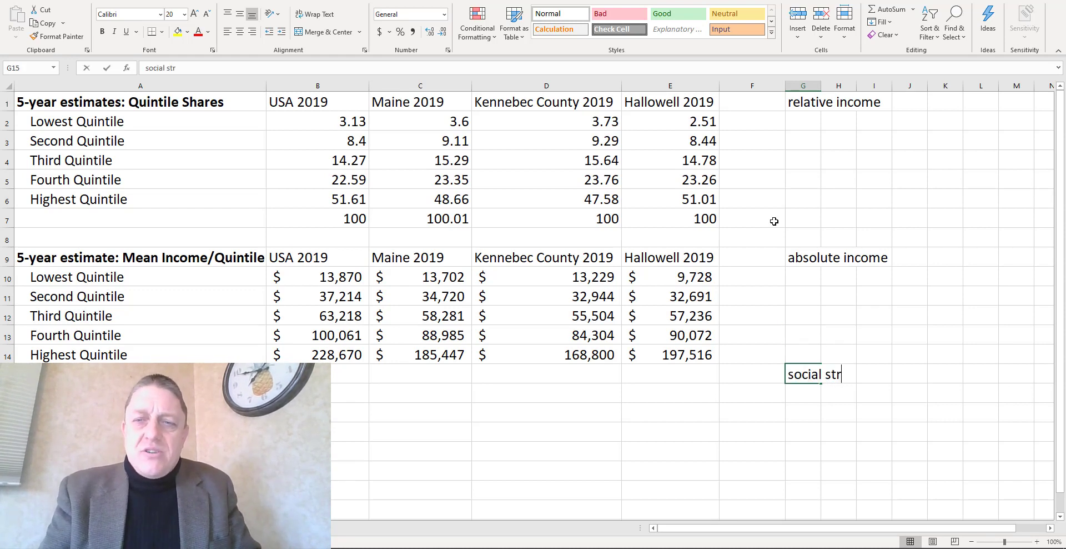
{"action": "type", "text": "ucture: "}
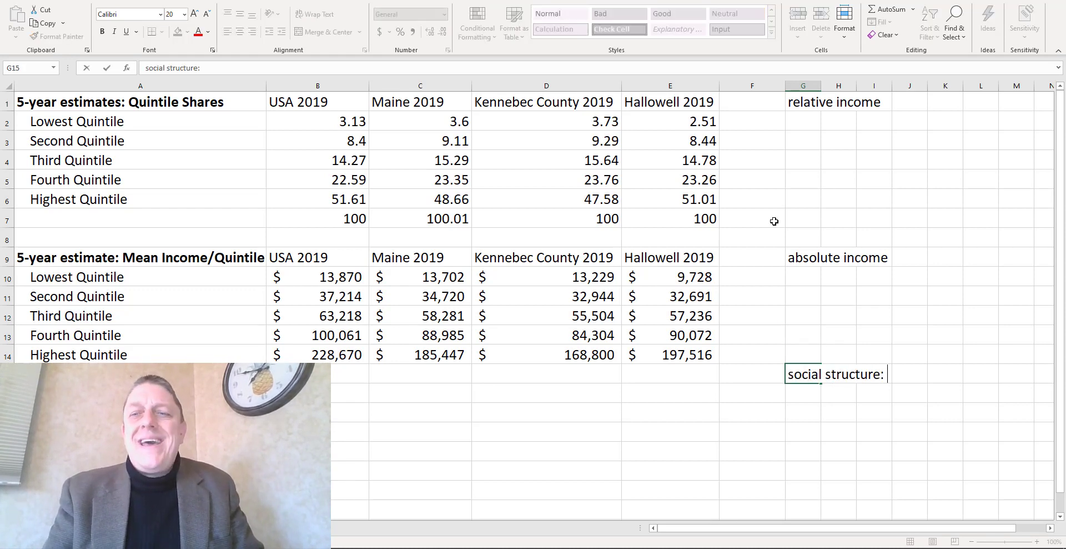
{"action": "type", "text": "set of relation"}
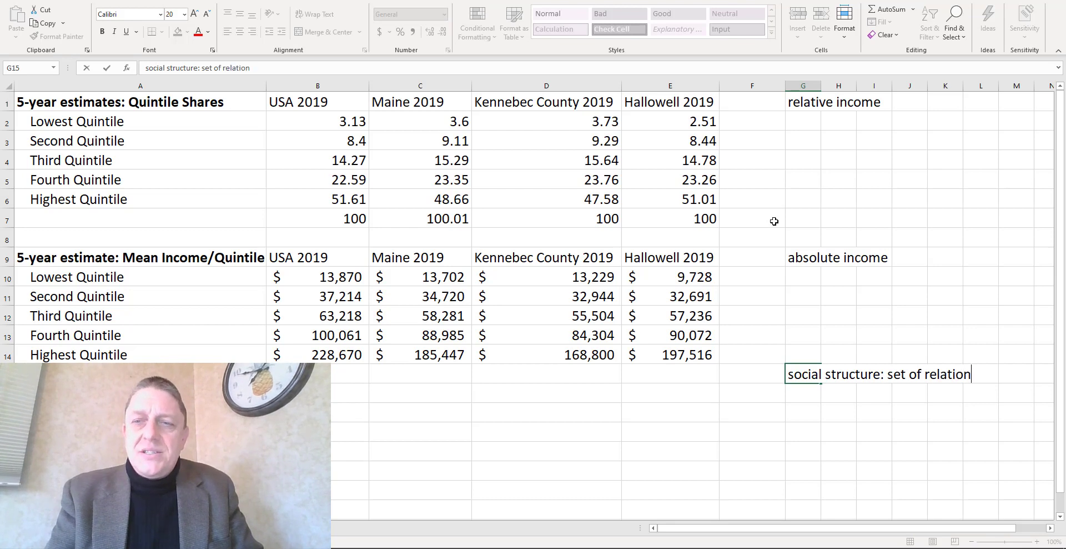
{"action": "type", "text": "s between"}
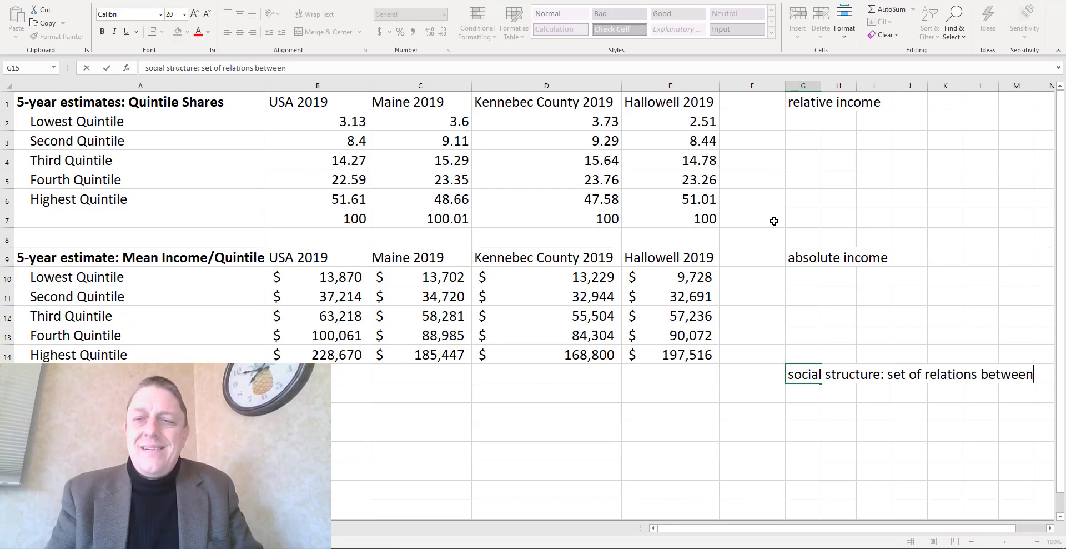
{"action": "type", "text": " socoal"}
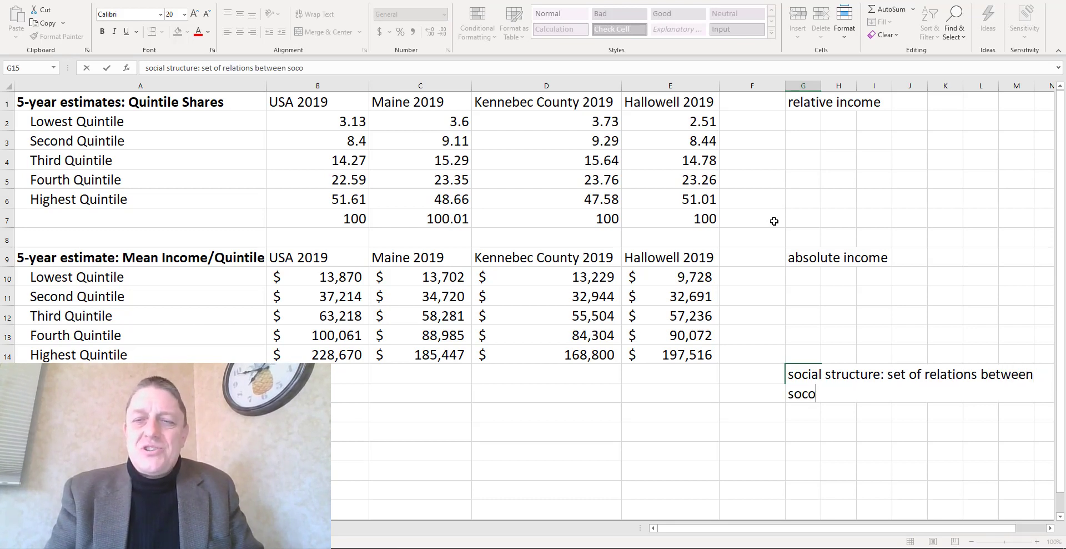
{"action": "key", "text": "BackSpace"}
{"action": "key", "text": "BackSpace"}
{"action": "key", "text": "BackSpace"}
{"action": "type", "text": "ial objects"}
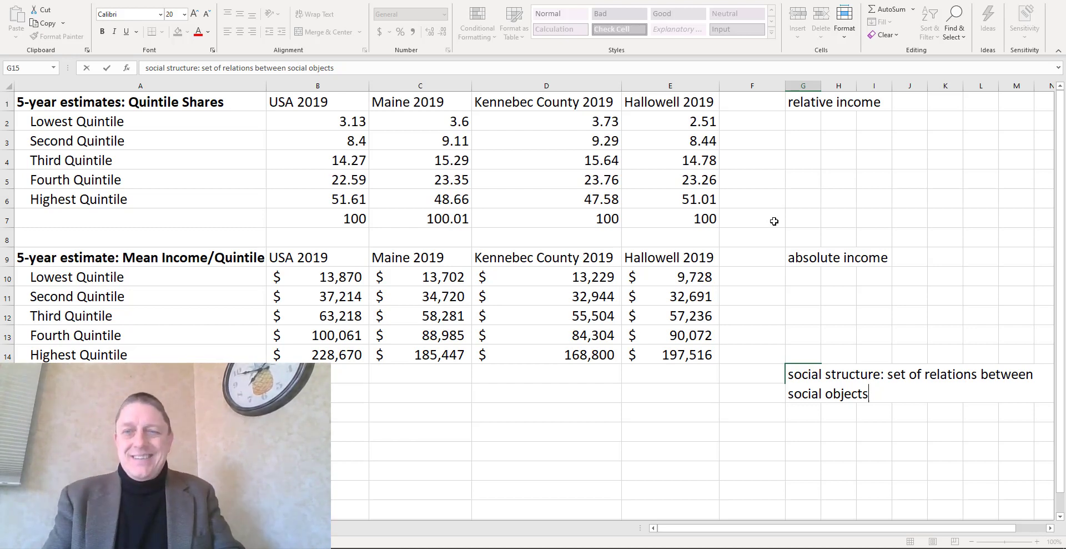
{"action": "key", "text": "Return"}
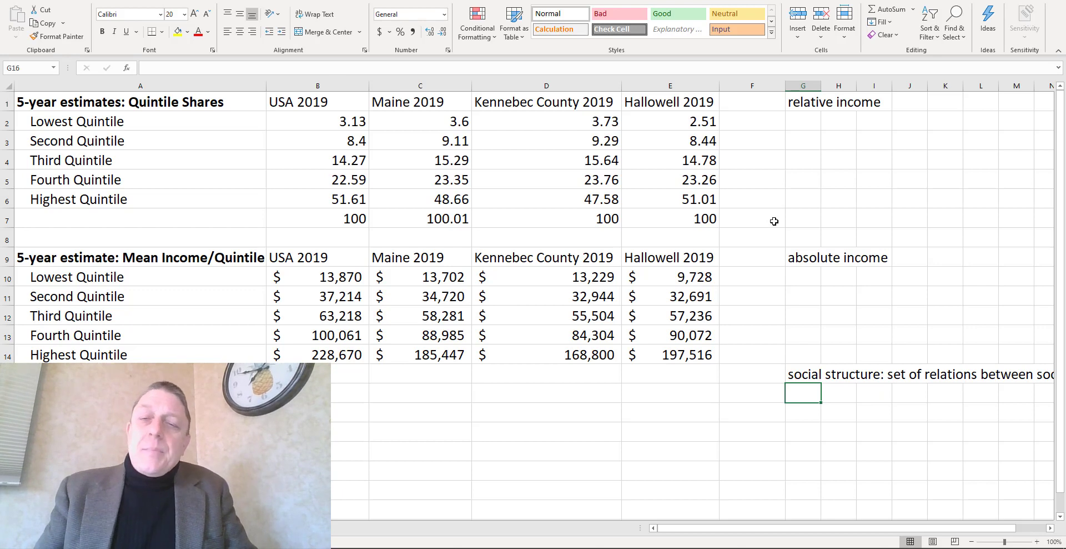
- Enter the definition "stratification: relations in layers" in cell G17, leaving G16 blank
{"action": "key", "text": "Return"}
{"action": "type", "text": "str"}
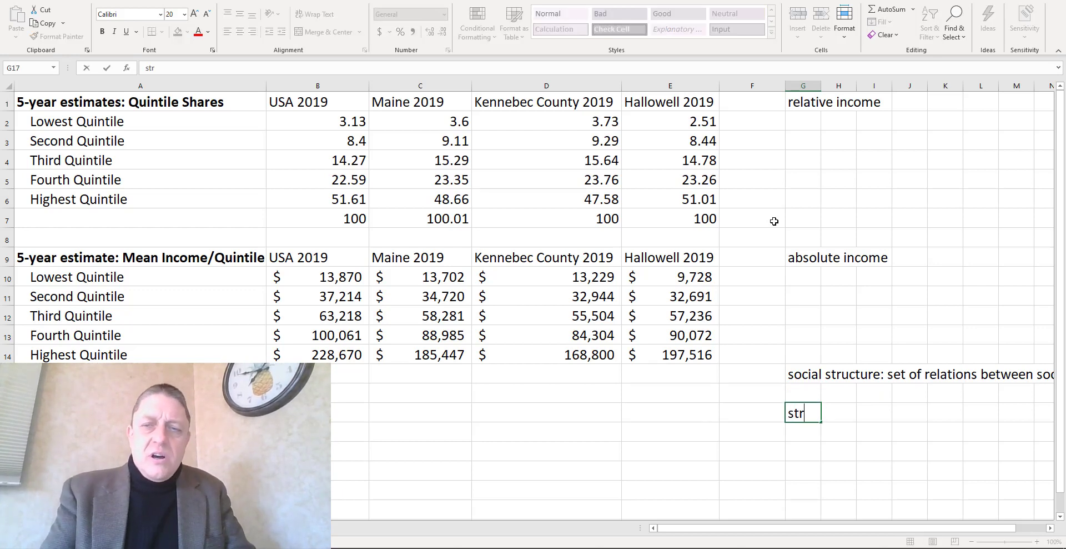
{"action": "type", "text": "atification"}
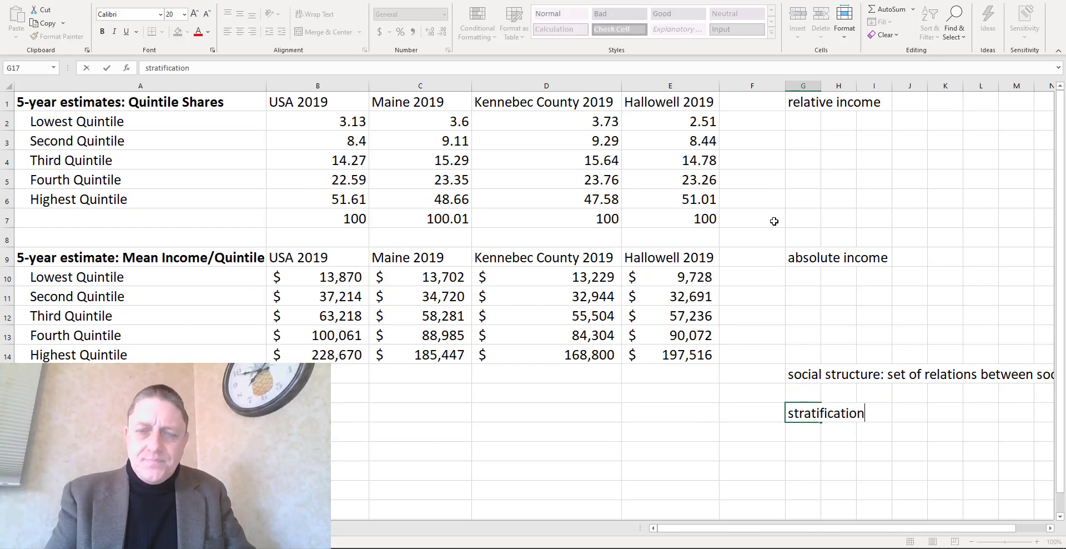
{"action": "type", "text": ": re"}
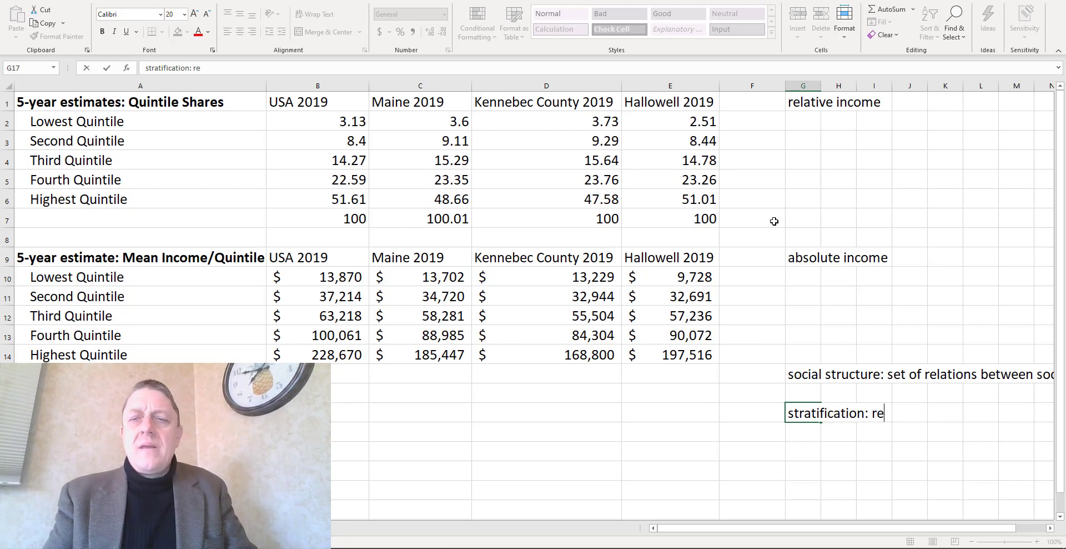
{"action": "type", "text": "lations in o"}
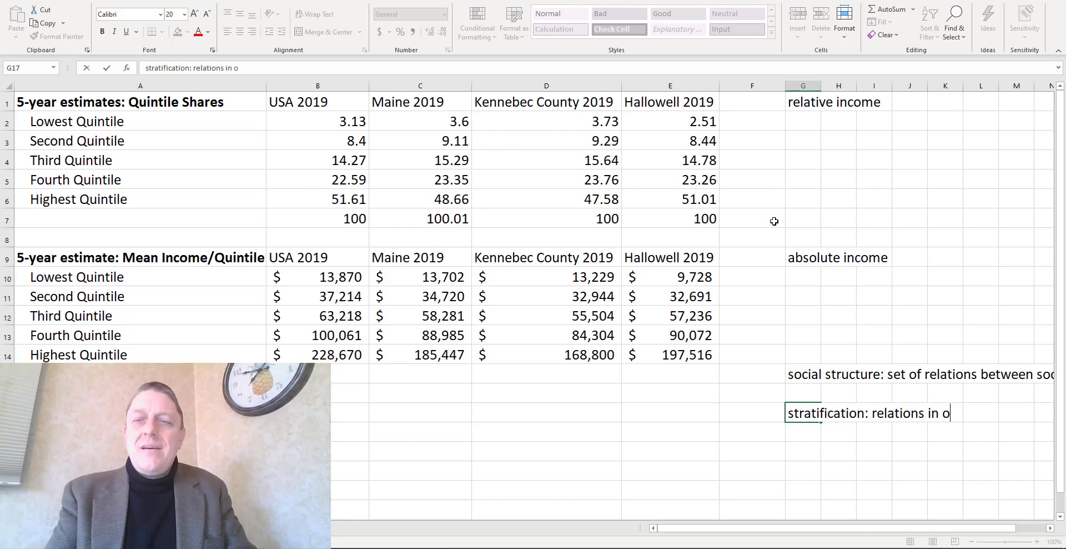
{"action": "key", "text": "BackSpace"}
{"action": "type", "text": "o"}
{"action": "key", "text": "BackSpace"}
{"action": "type", "text": "layers"}
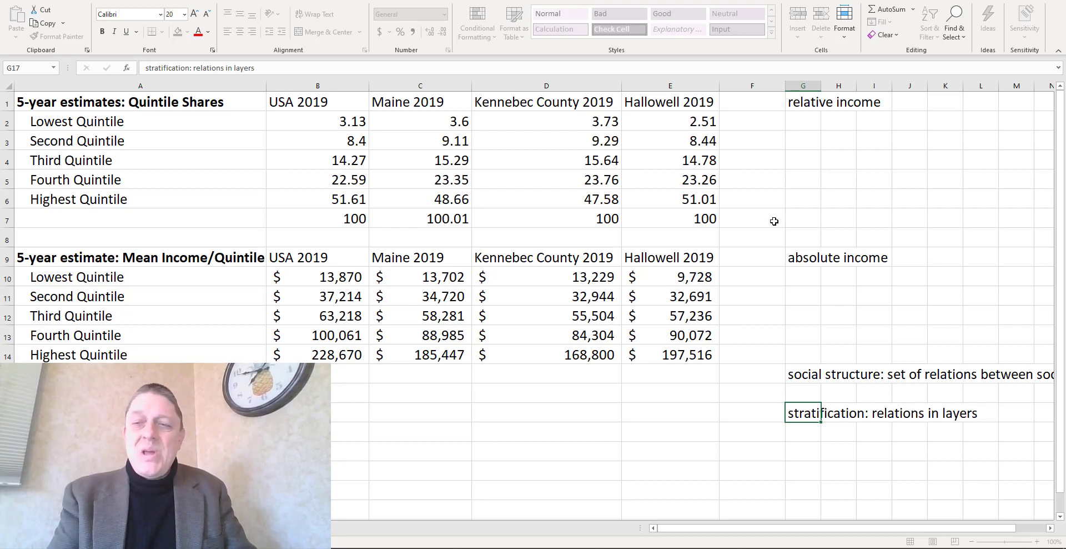
{"action": "key", "text": "Return"}
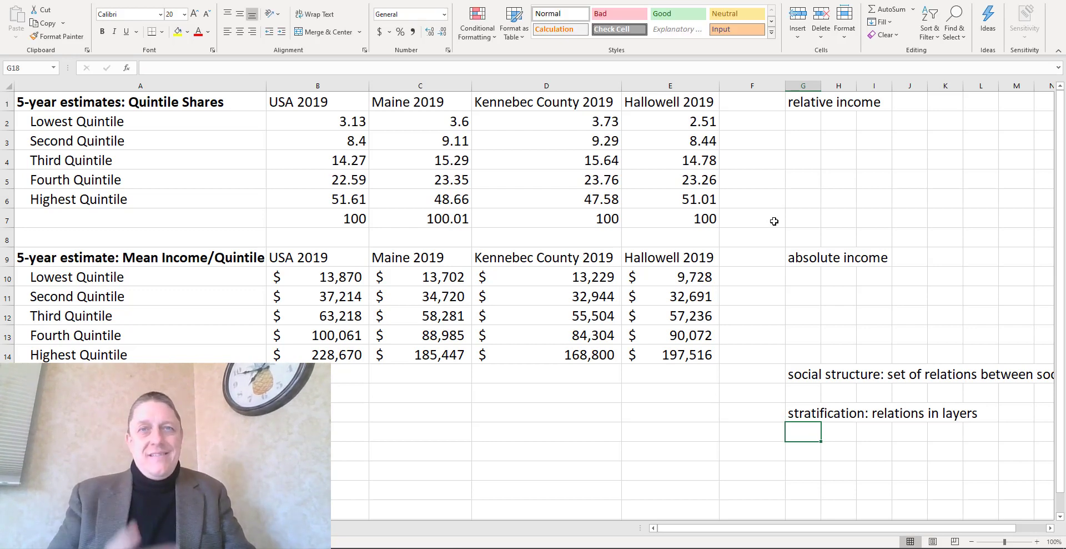
- Add the definition "strata: layers" in cell G18, directly below the stratification note
{"action": "type", "text": "strata"}
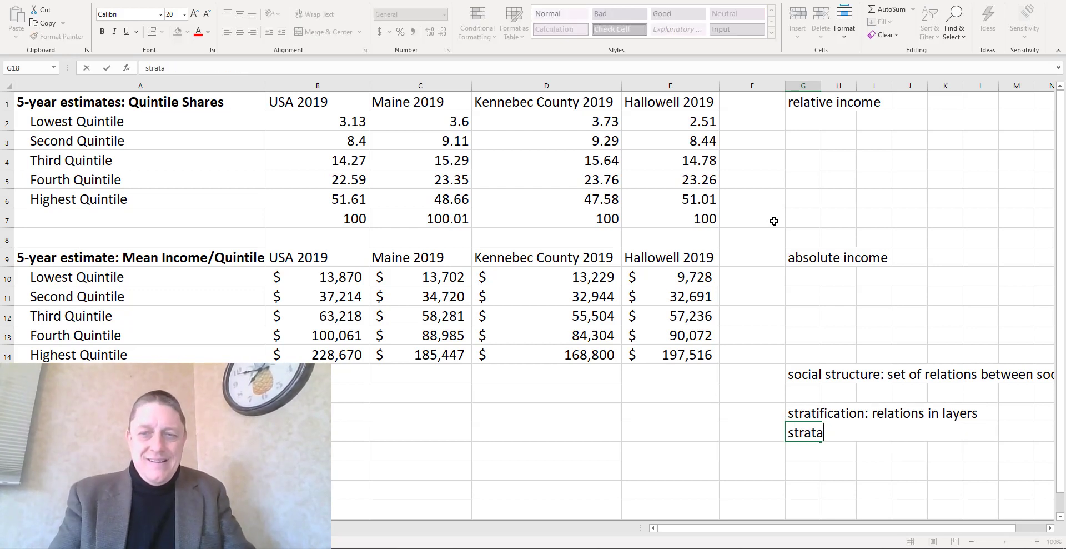
{"action": "type", "text": ": layers"}
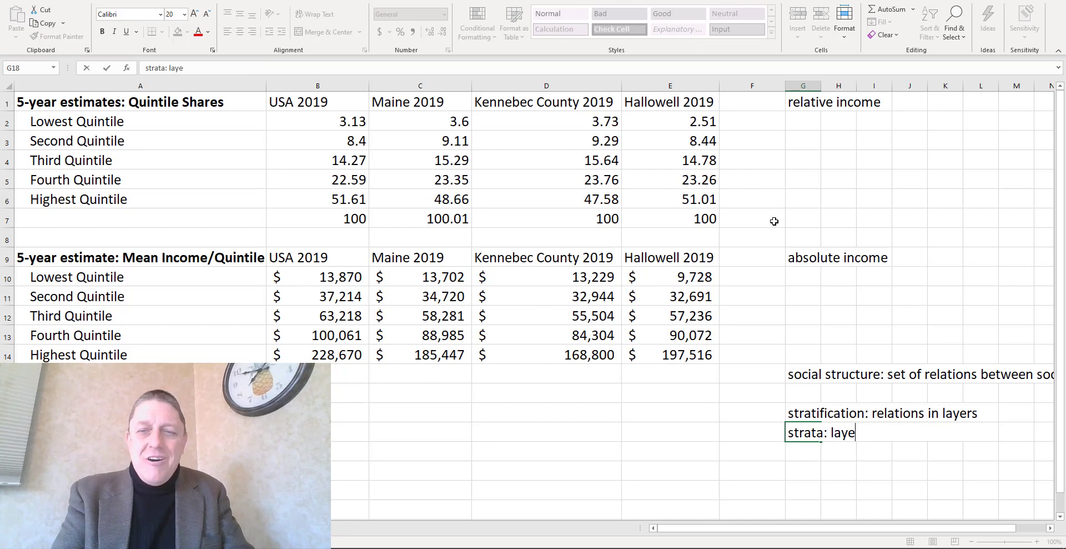
{"action": "key", "text": "Return"}
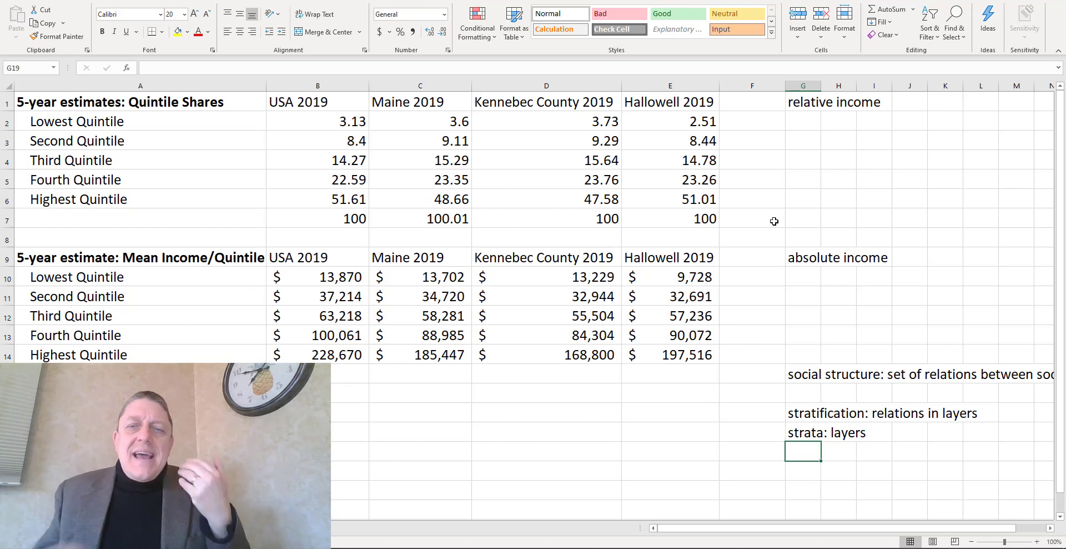
- Write the definition "homophily: similarity in social ties" in cell G19 below the strata note
{"action": "type", "text": "homo"}
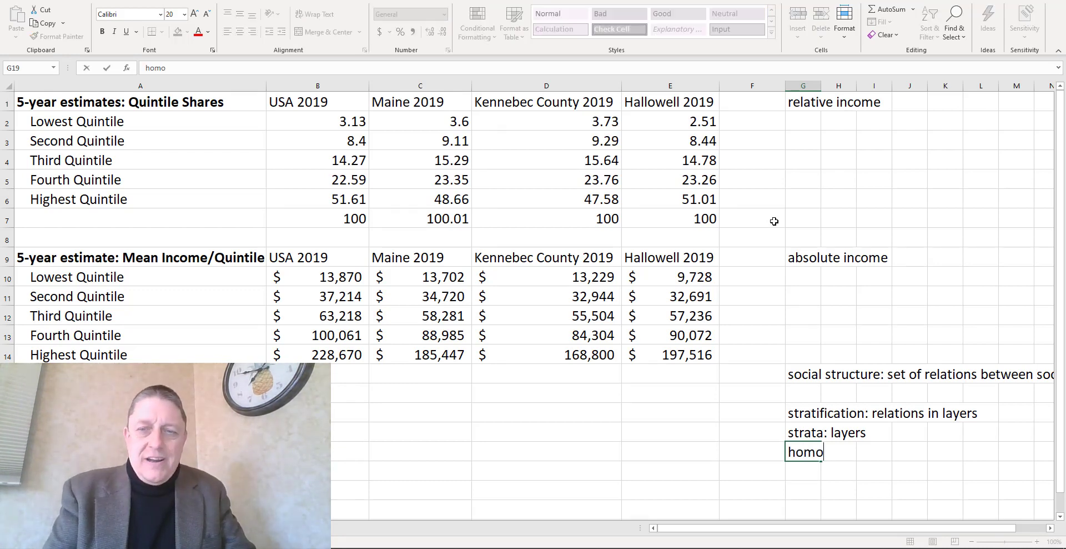
{"action": "type", "text": "[hi;ly"}
{"action": "key", "text": "BackSpace"}
{"action": "key", "text": "BackSpace"}
{"action": "key", "text": "BackSpace"}
{"action": "key", "text": "BackSpace"}
{"action": "key", "text": "BackSpace"}
{"action": "key", "text": "BackSpace"}
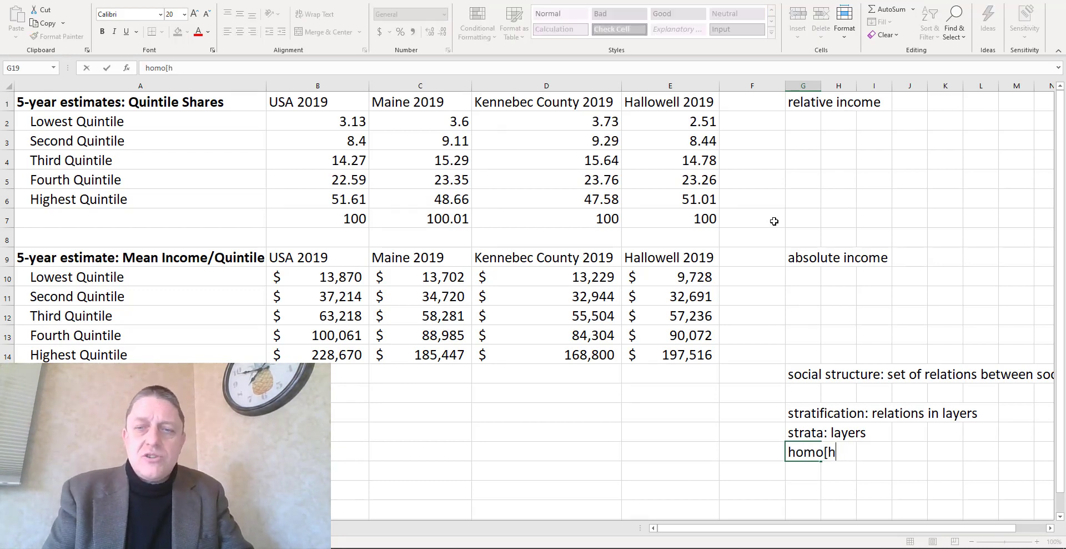
{"action": "type", "text": "phily"}
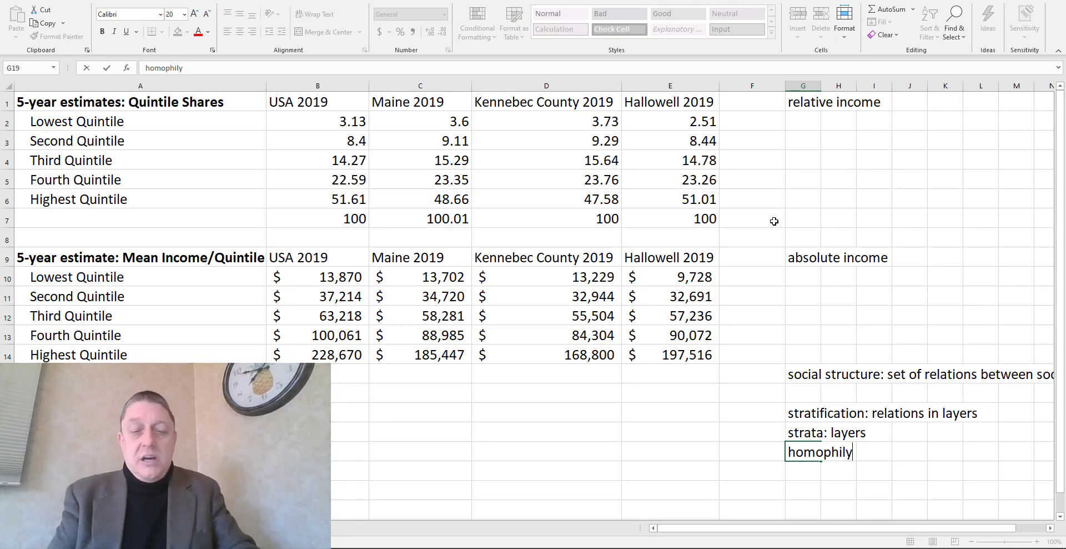
{"action": "type", "text": ": simiular"}
{"action": "key", "text": "BackSpace"}
{"action": "key", "text": "BackSpace"}
{"action": "key", "text": "BackSpace"}
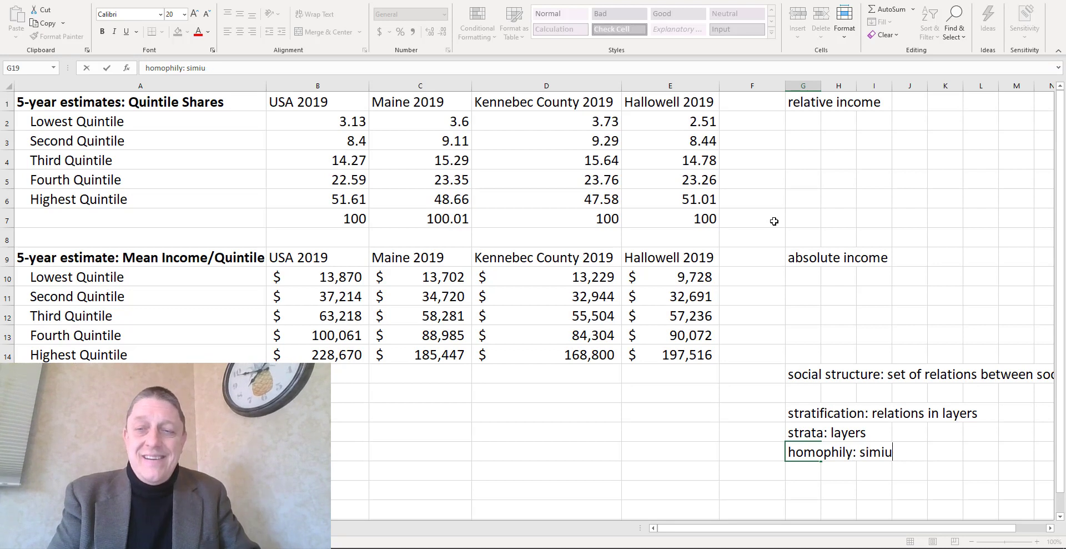
{"action": "key", "text": "BackSpace"}
{"action": "type", "text": "laroty"}
{"action": "key", "text": "BackSpace"}
{"action": "key", "text": "BackSpace"}
{"action": "key", "text": "BackSpace"}
{"action": "type", "text": "ity"}
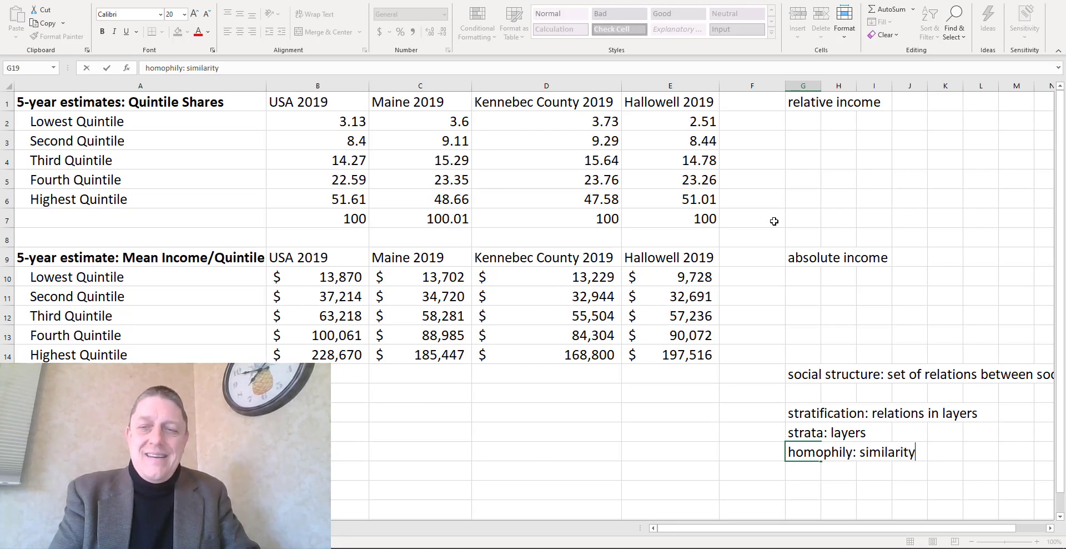
{"action": "type", "text": " in social ties"}
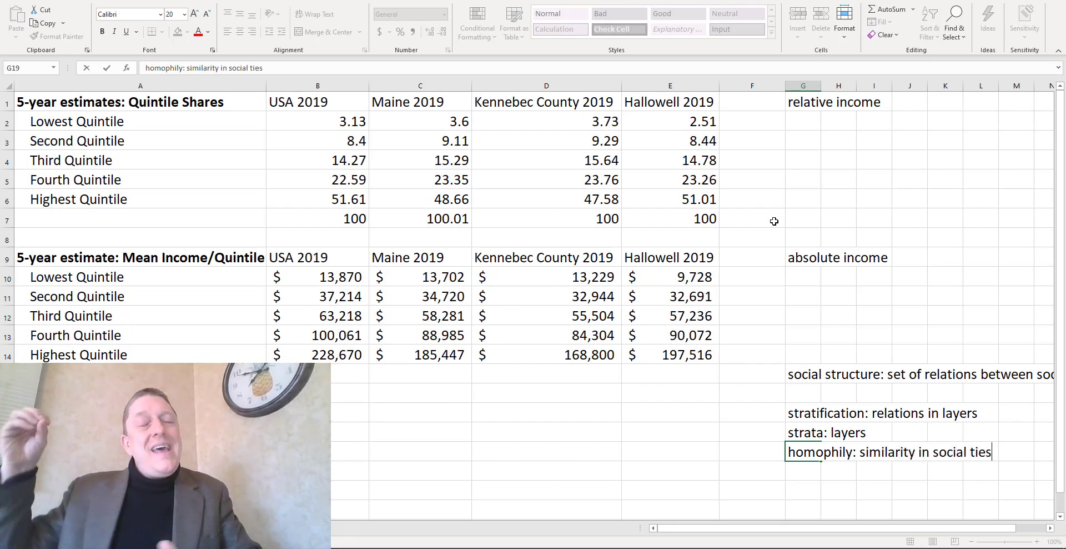